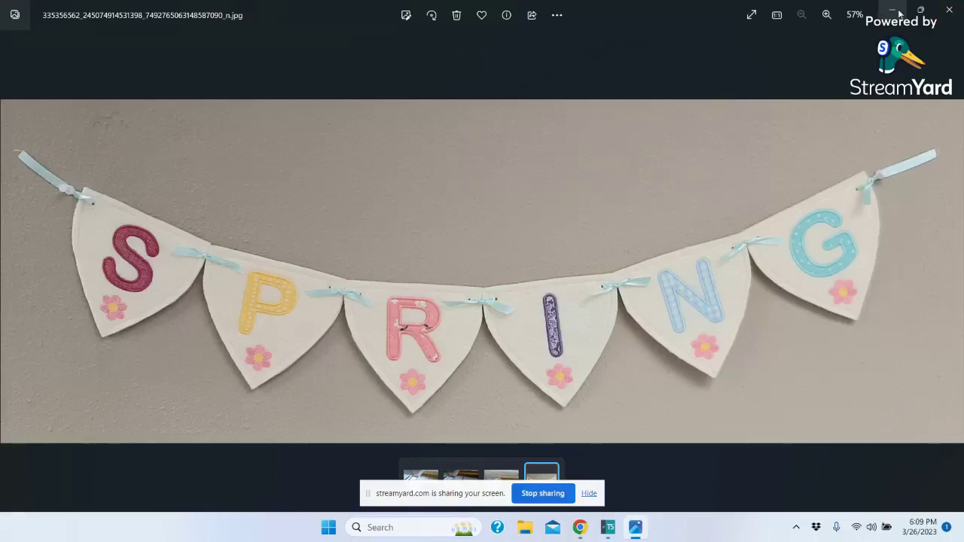
Put the banner photo away and switch to the blank design in Embroidery Tool Shed.
left_click(897, 13)
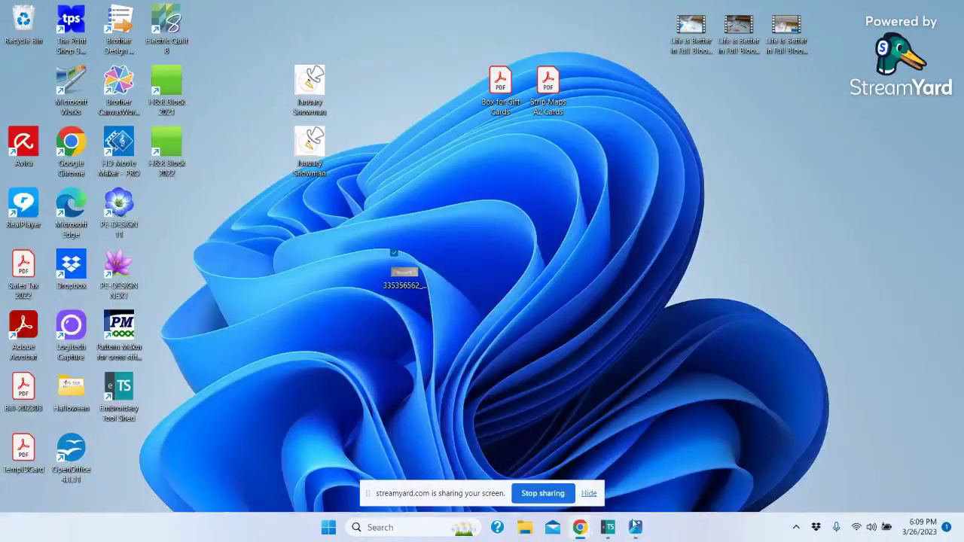
left_click(609, 527)
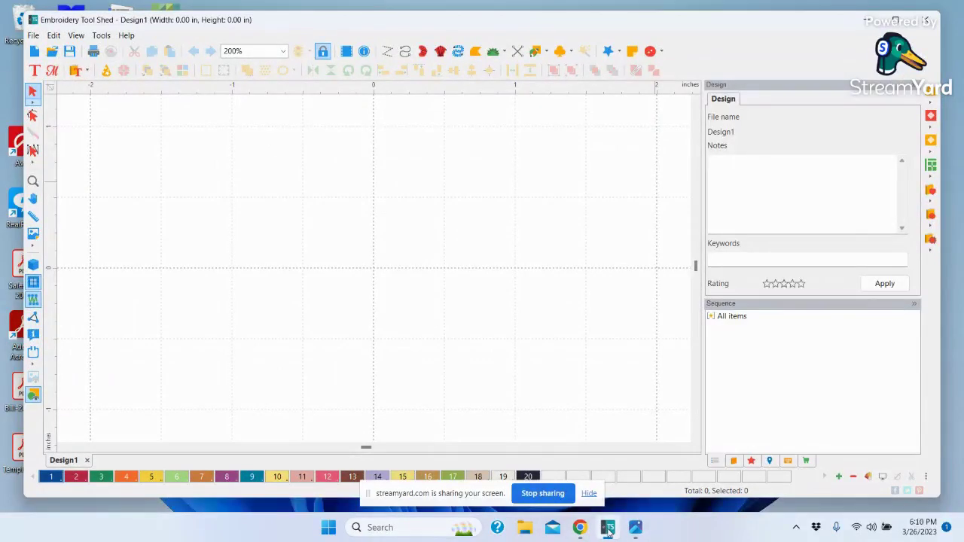
mouse_move(538, 23)
left_mouse_down()
mouse_move(527, 12)
mouse_move(535, 21)
left_mouse_up()
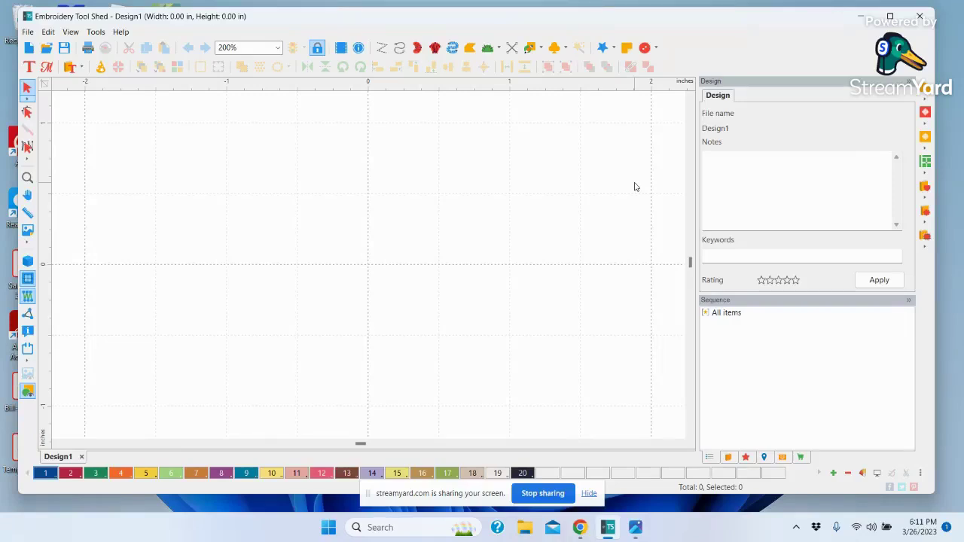
Turn on snap to grid in the grid settings.
right_click(409, 90)
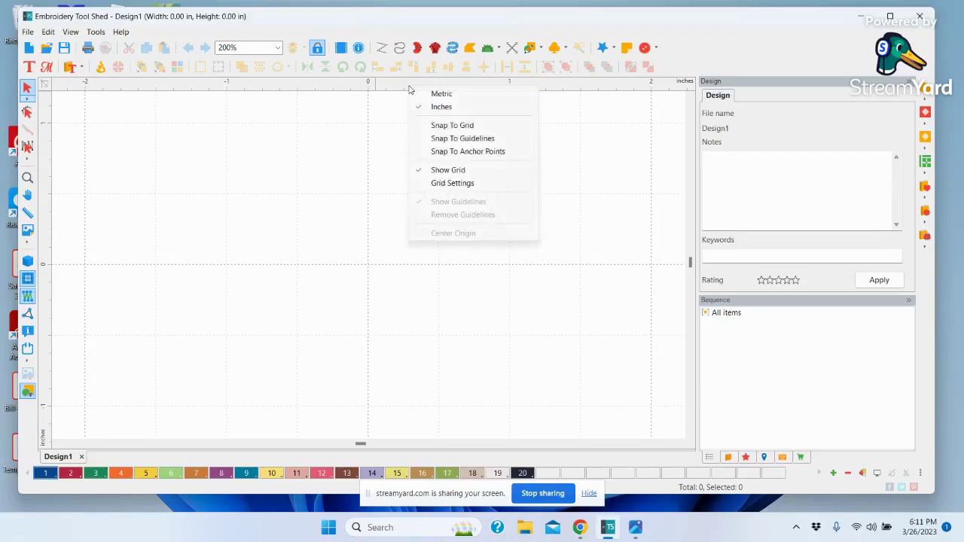
left_click(443, 186)
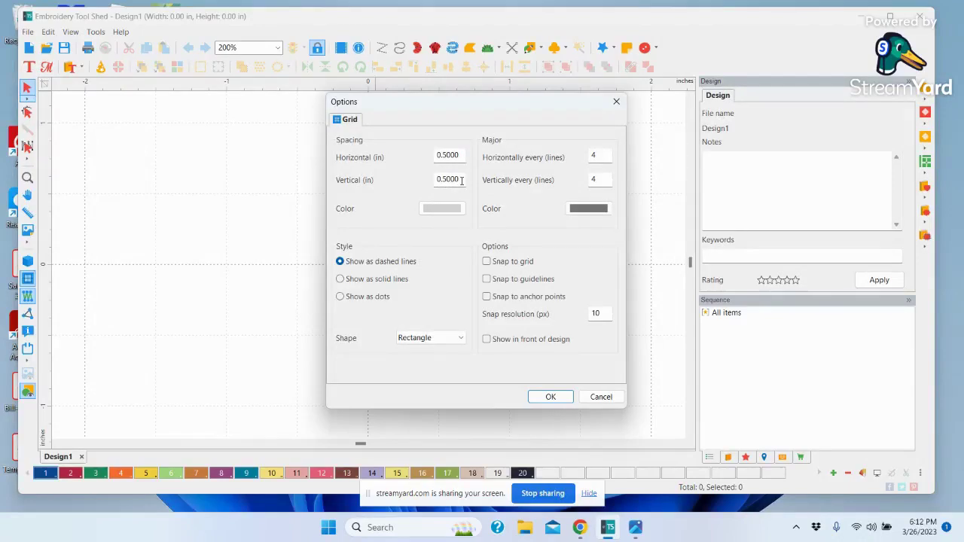
left_click(486, 263)
left_click(551, 399)
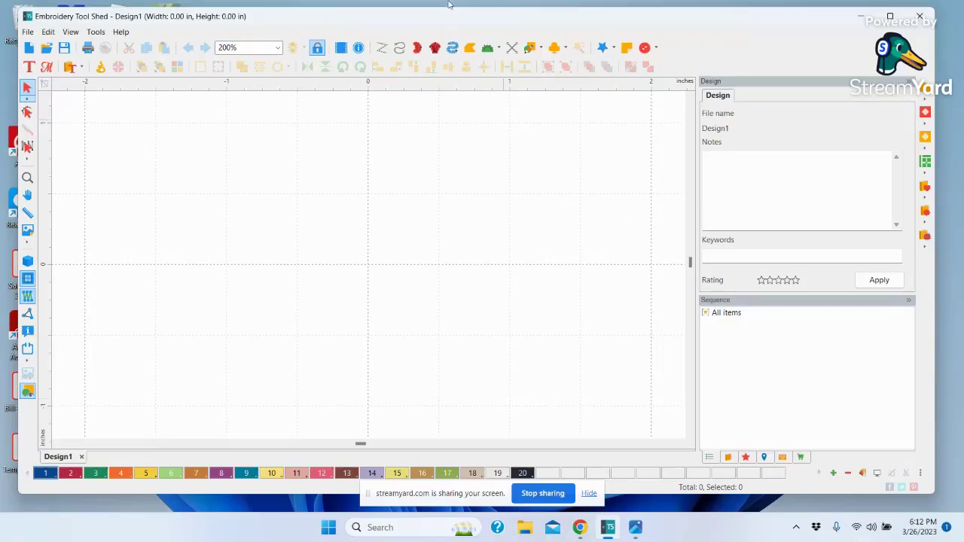
Draw a triangle artwork shape about 2.11 in wide and 2.08 in high around the workspace centre and select it.
left_click(540, 49)
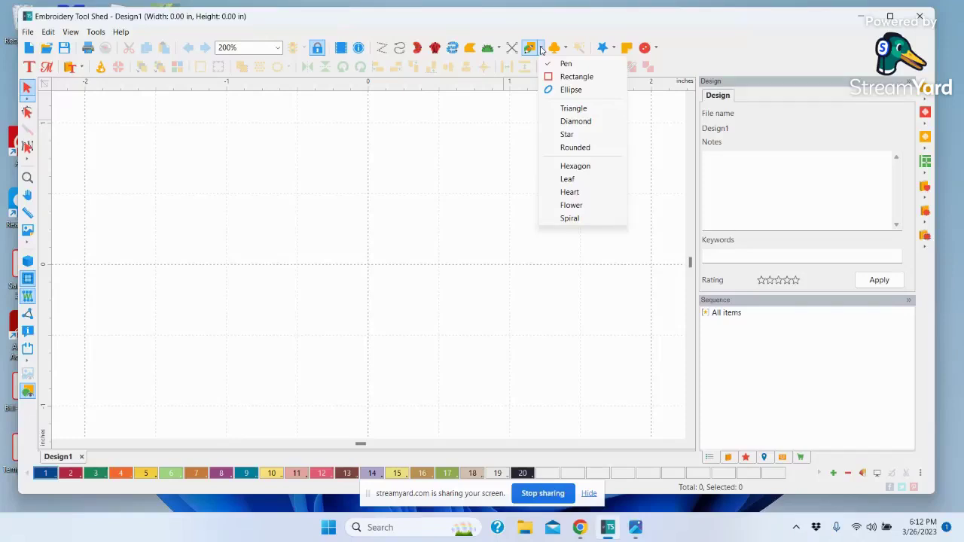
left_click(572, 109)
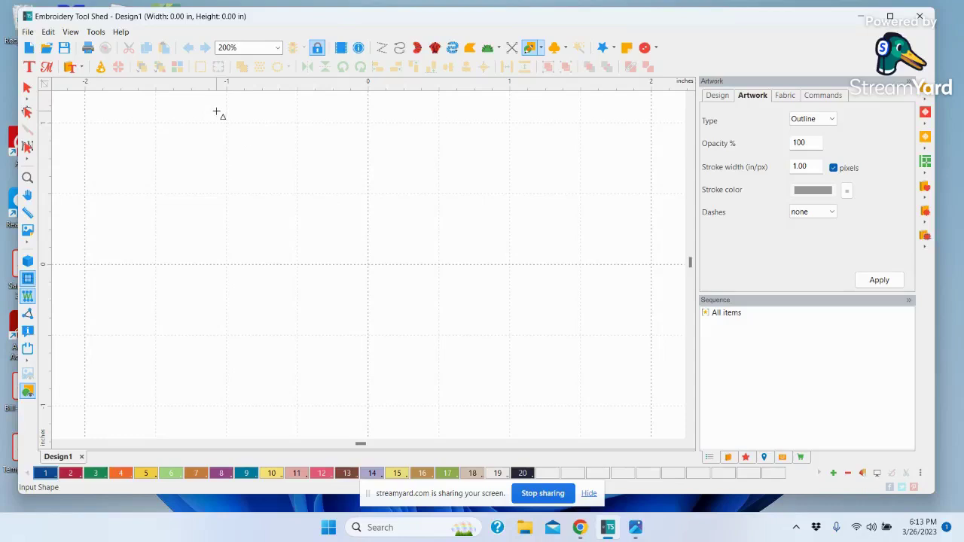
left_click_drag(217, 112, 516, 404)
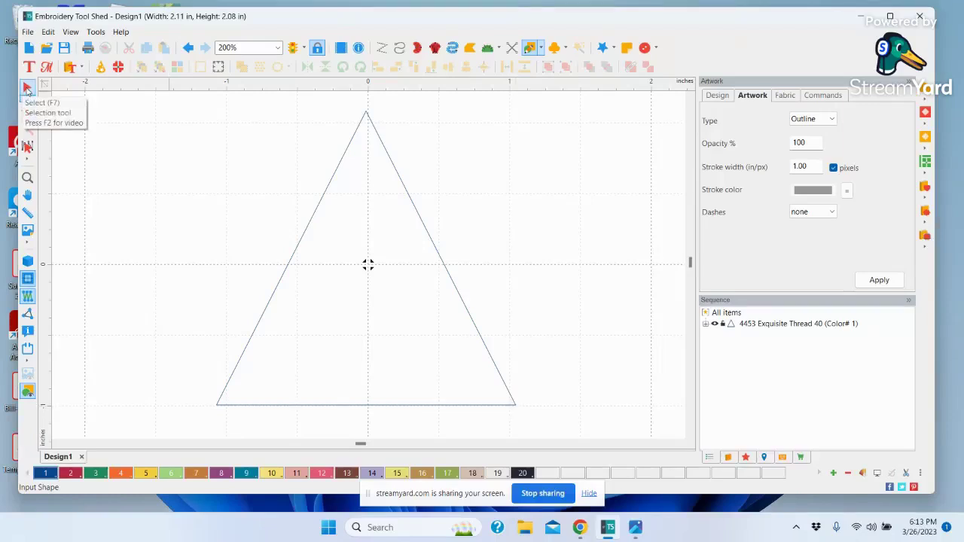
left_click(26, 88)
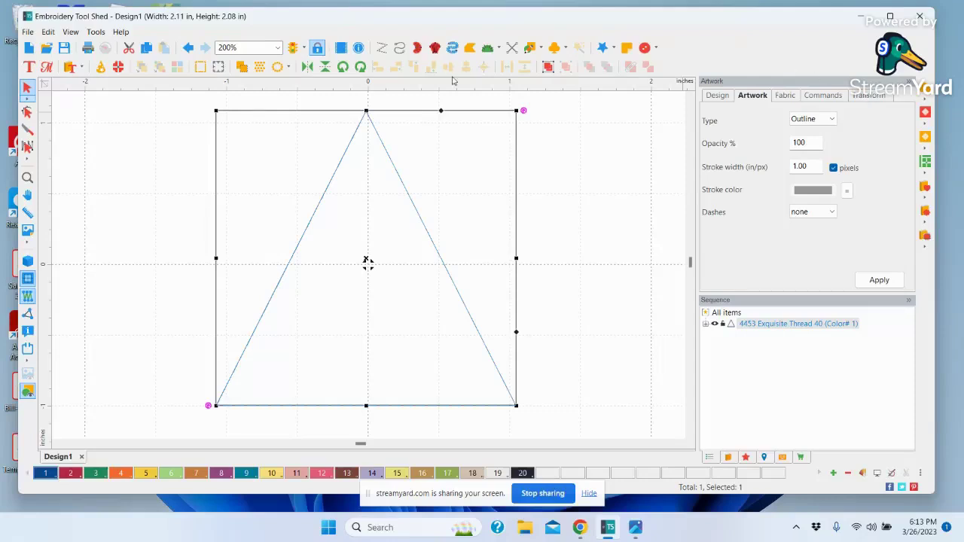
Review the View settings in the general options and leave without changing them.
left_click(96, 32)
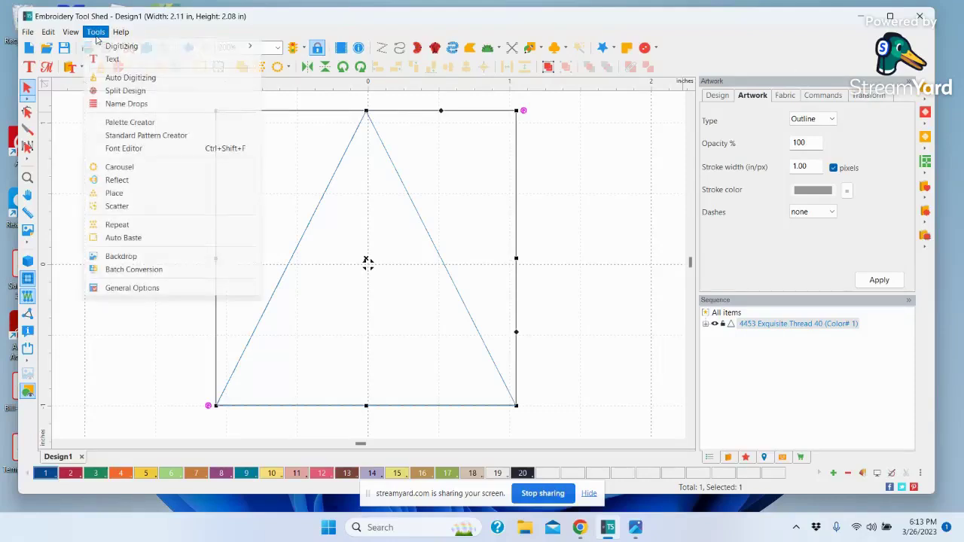
left_click(127, 289)
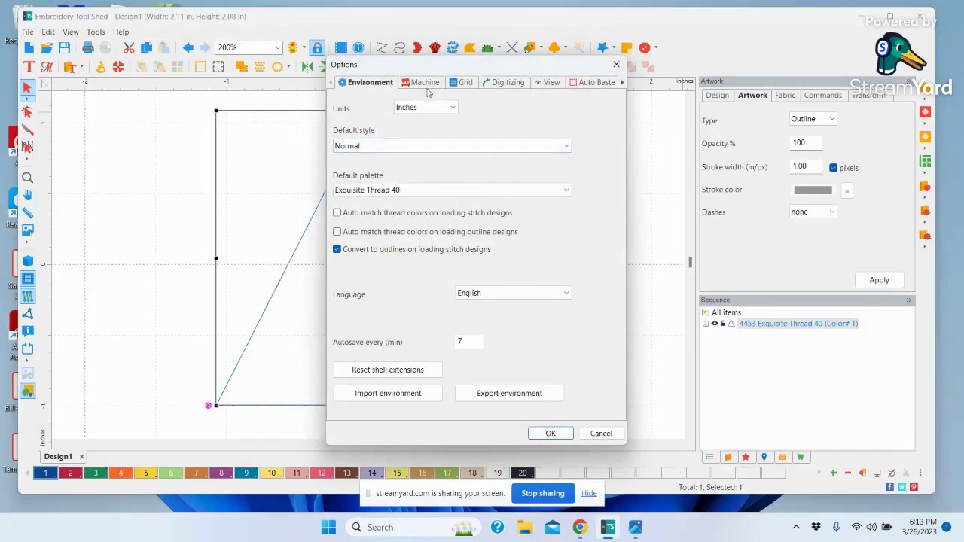
left_click(552, 82)
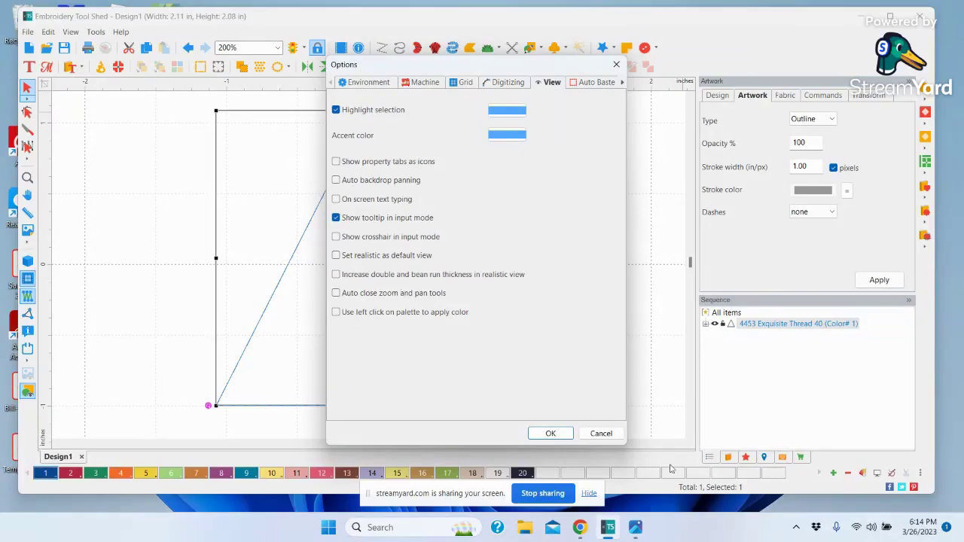
left_click(603, 435)
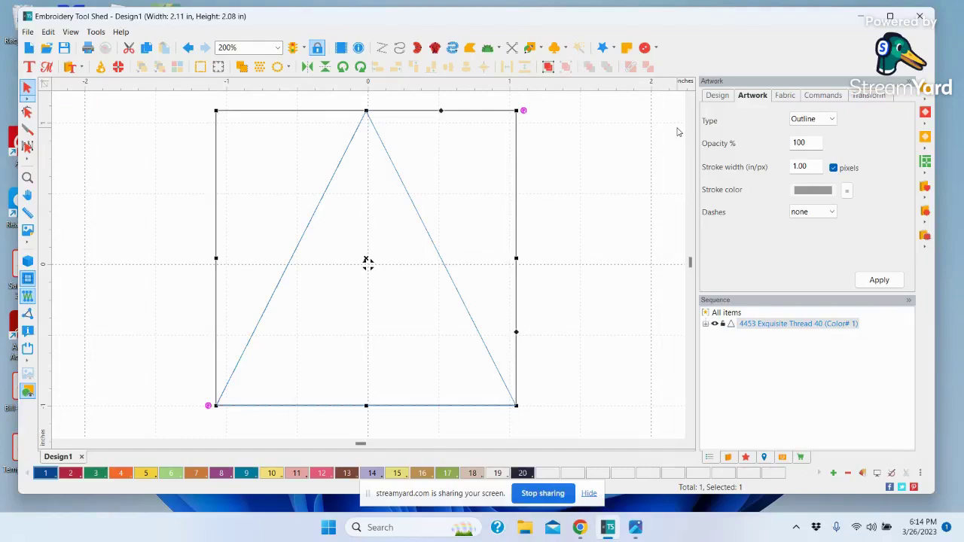
Resize the triangle to 5 in wide and 5 in high with its aspect ratio unlocked.
left_click(866, 96)
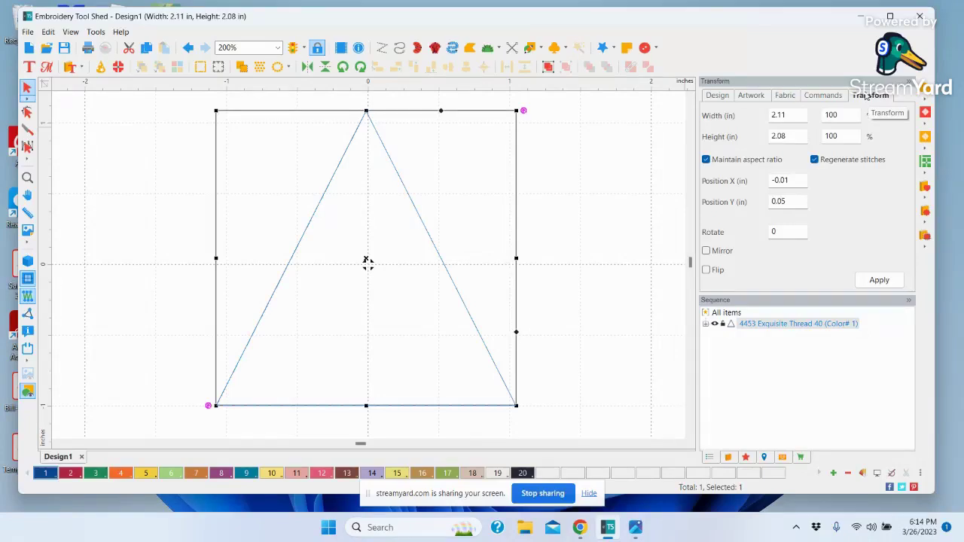
left_click(706, 160)
left_click(792, 115)
left_click_drag(792, 115, 762, 117)
type("5")
left_click_drag(789, 138, 764, 144)
type("5")
left_click(881, 281)
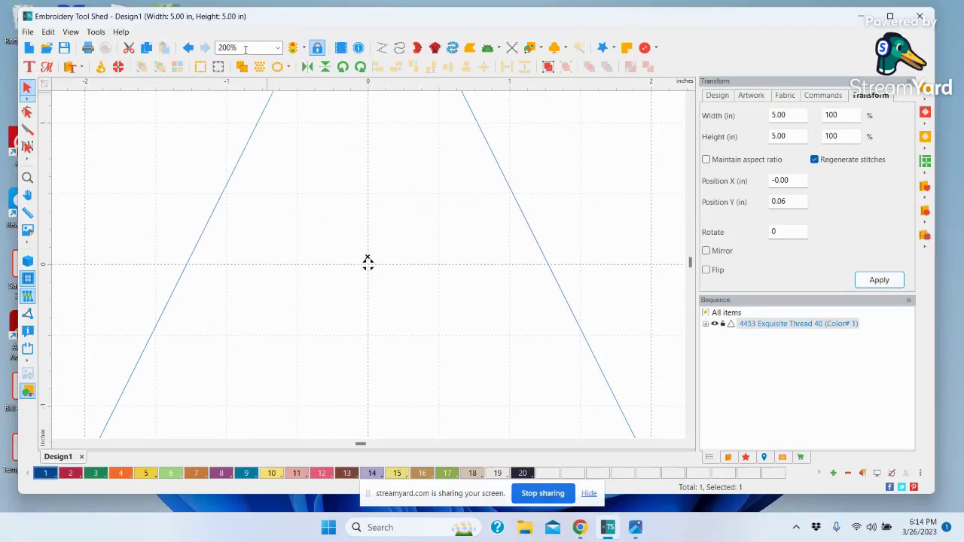
Flip the triangle vertically so it points down and centre the ruler origin on it.
left_click(278, 48)
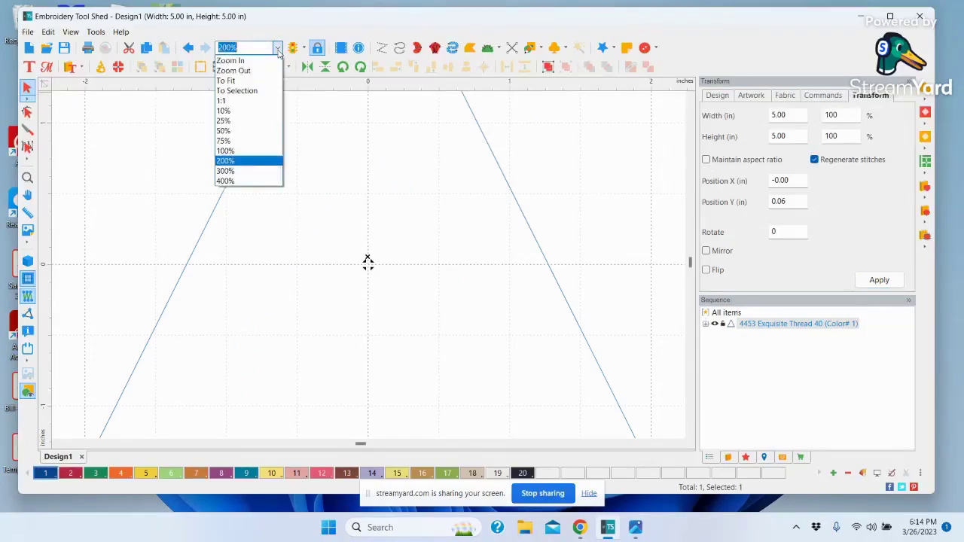
left_click(269, 81)
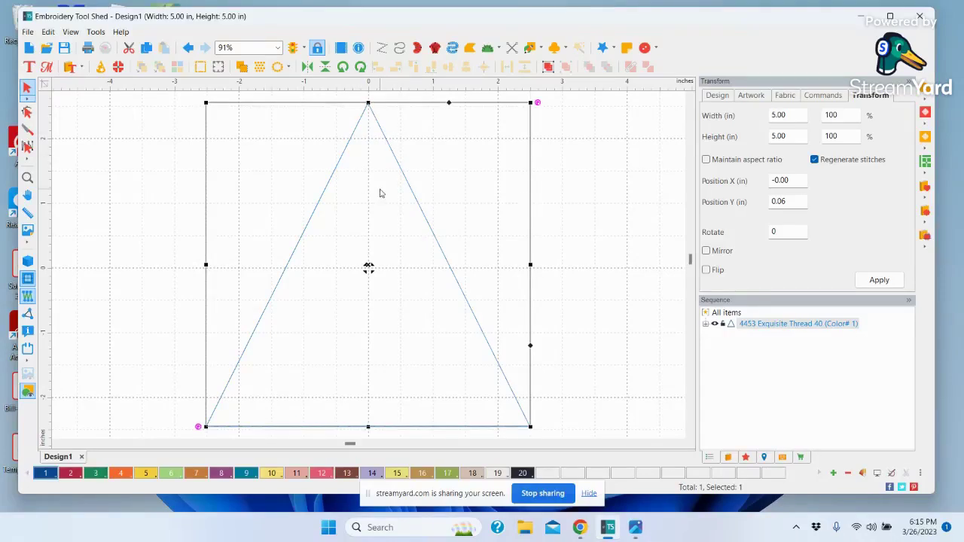
left_click(325, 68)
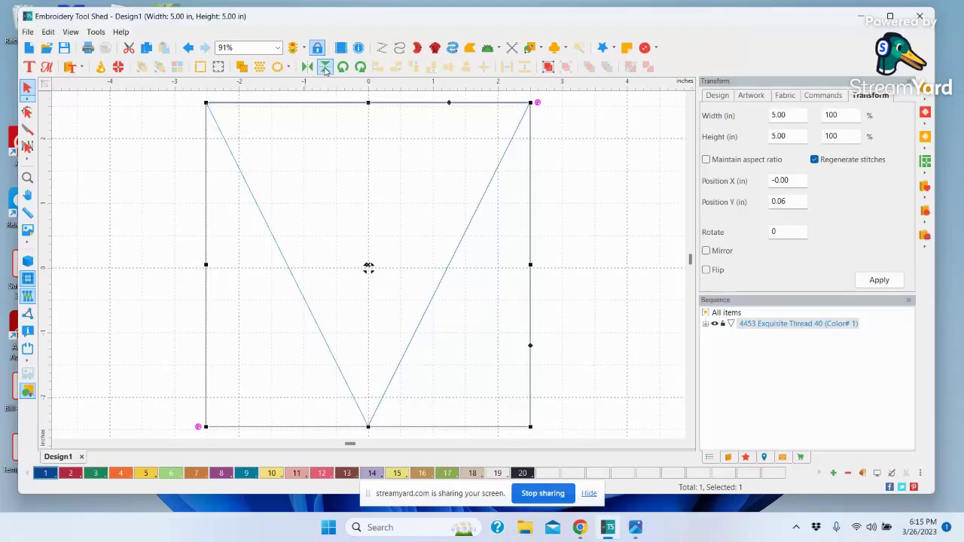
right_click(391, 85)
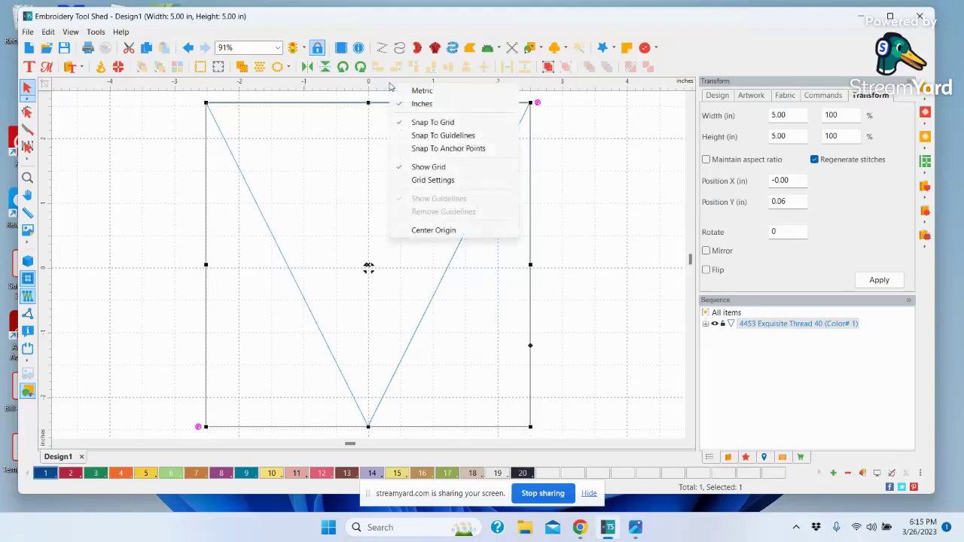
left_click(432, 230)
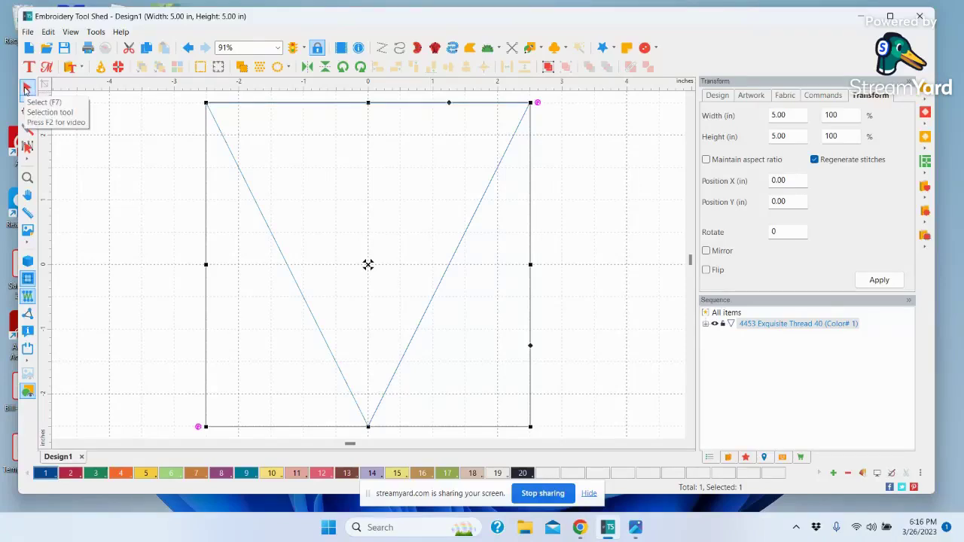
Put the triangle's outline into point editing and check the SPRING banner photo in Photos for the pennant shape.
left_click(27, 113)
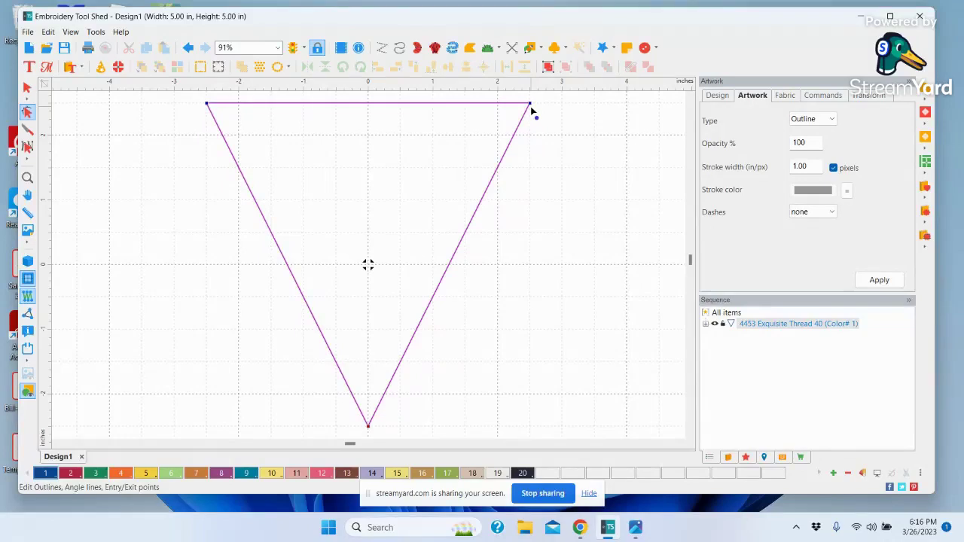
left_click(859, 16)
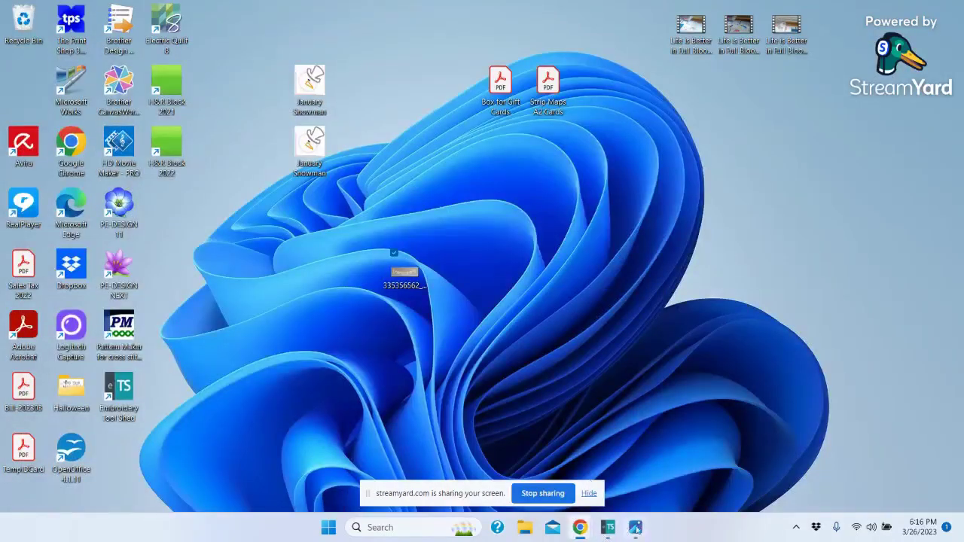
left_click(634, 529)
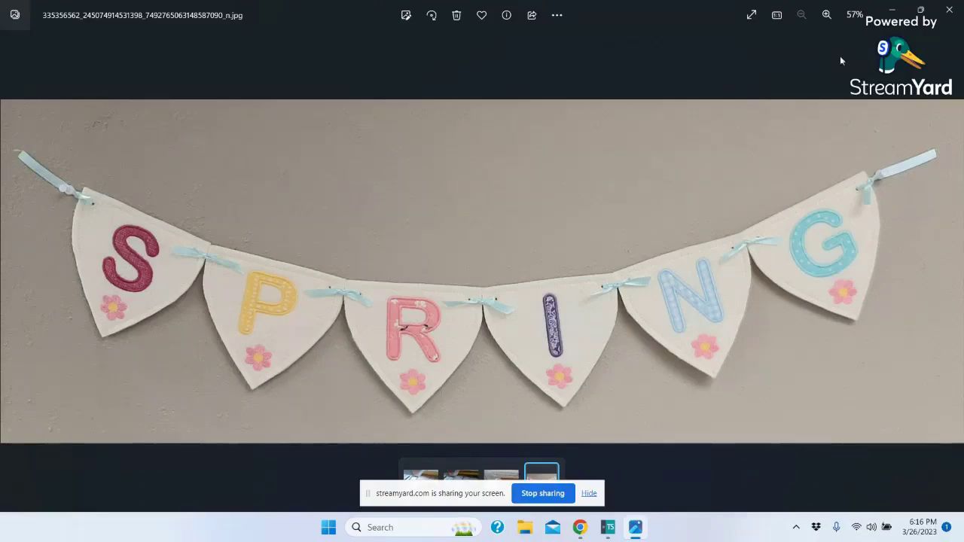
left_click(891, 14)
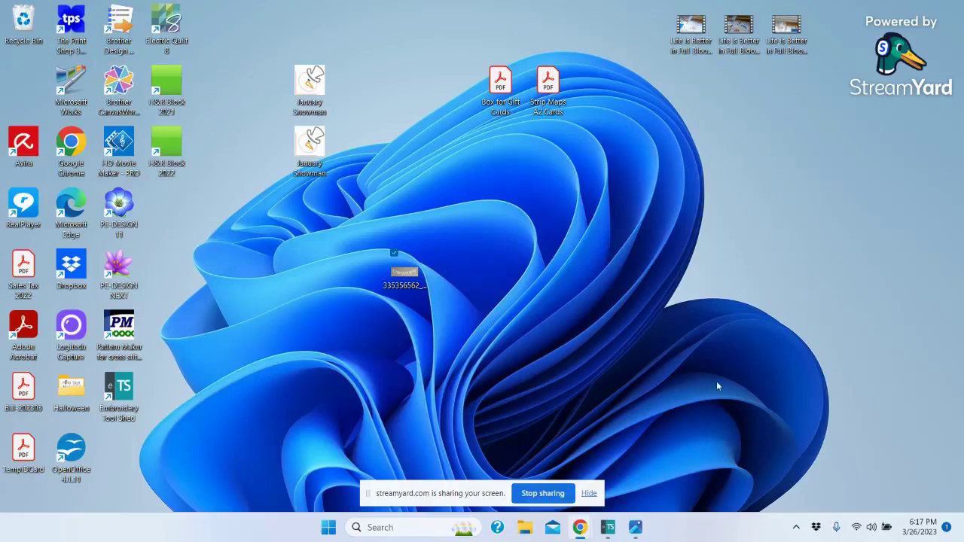
left_click(608, 527)
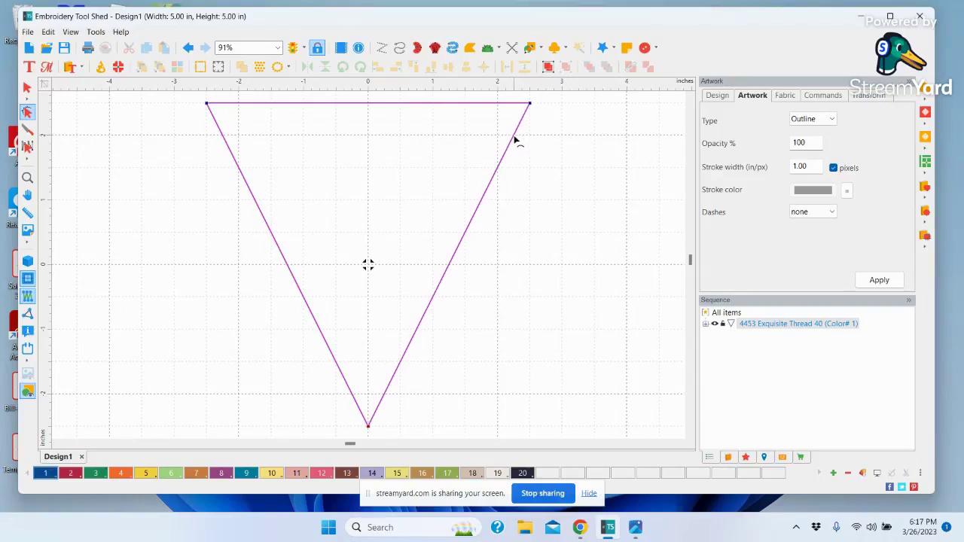
Add a point on the triangle's right side at 2 in height, align it below the upper corner, and curve the side outward with its handles.
right_click(514, 139)
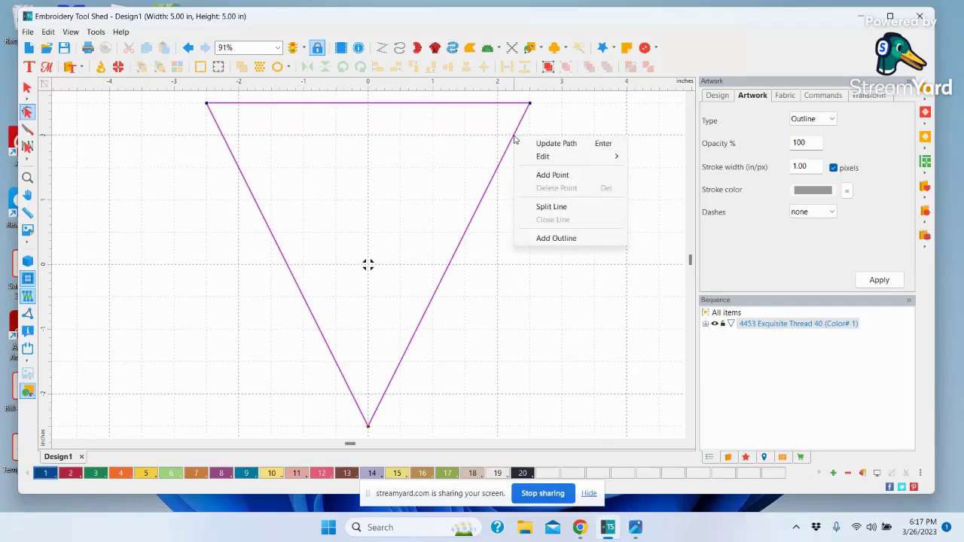
left_click(544, 177)
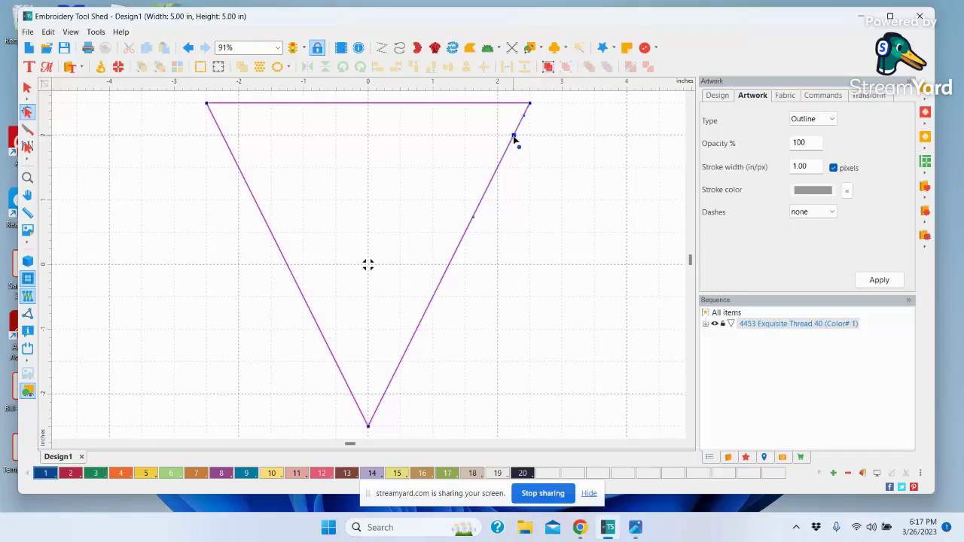
left_click_drag(513, 137, 530, 137)
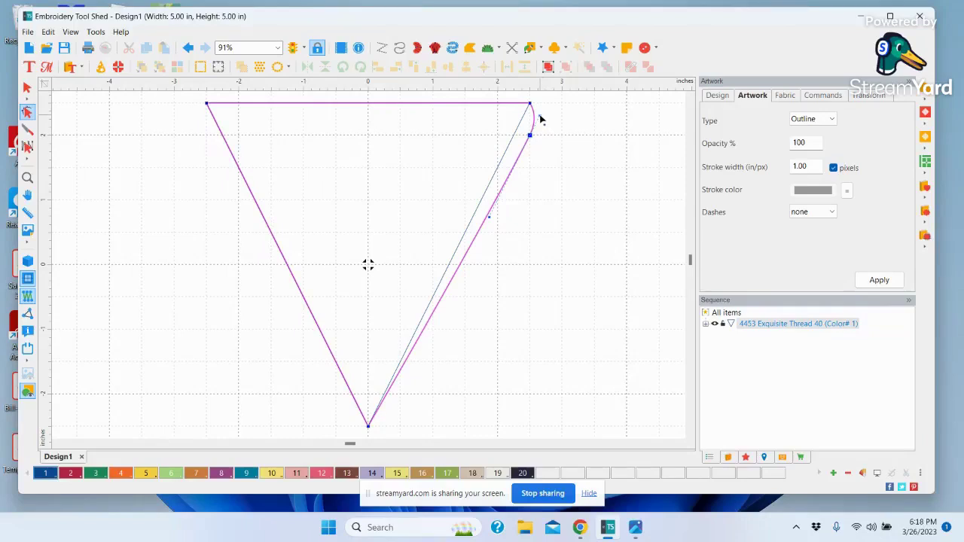
left_click_drag(540, 118, 531, 117)
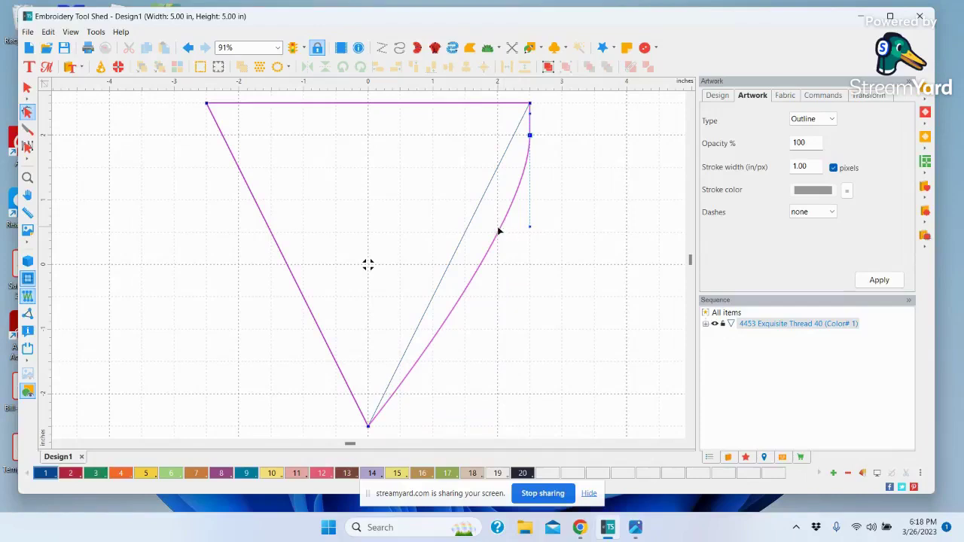
Add a matching point on the triangle's left side at 2 in height, align it below the corner, and curve that side outward.
right_click(223, 138)
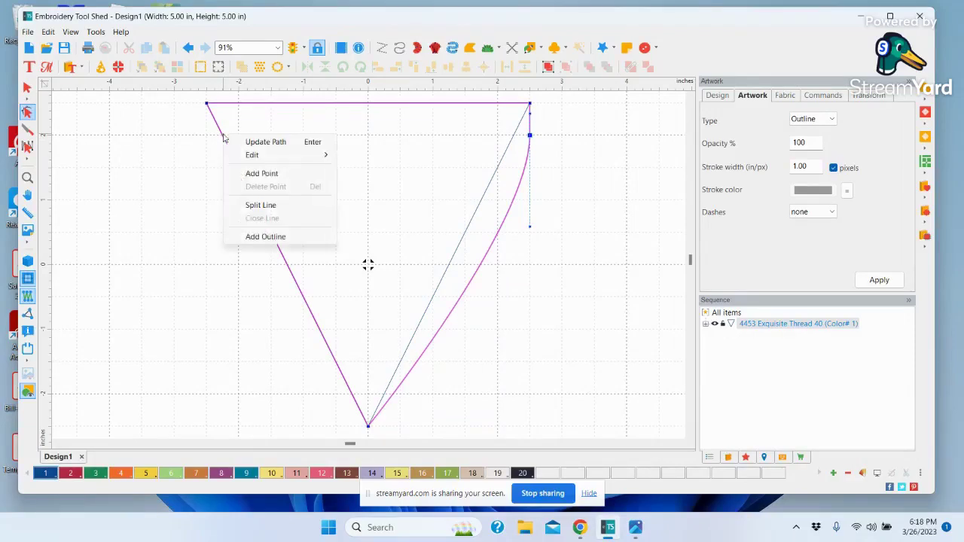
left_click(254, 174)
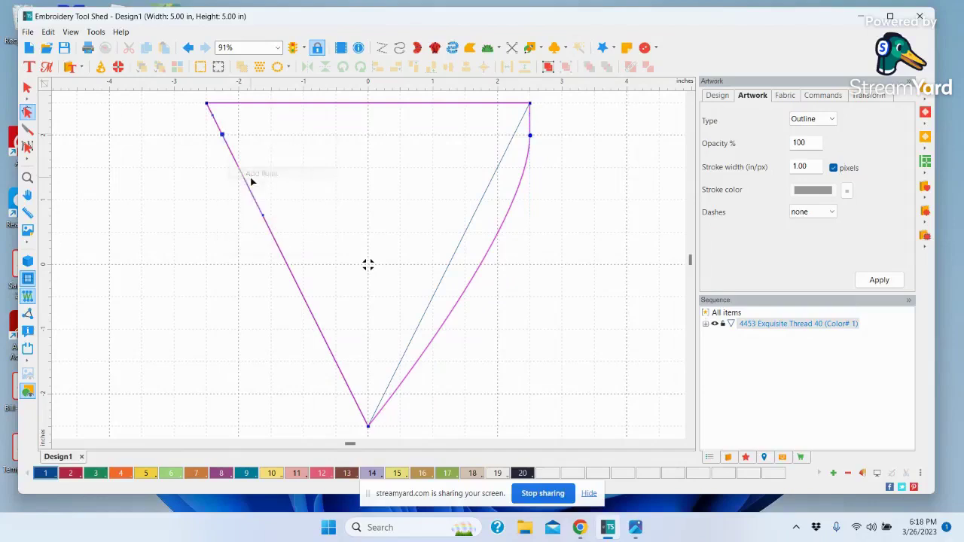
left_click(223, 137)
left_click_drag(223, 136, 207, 137)
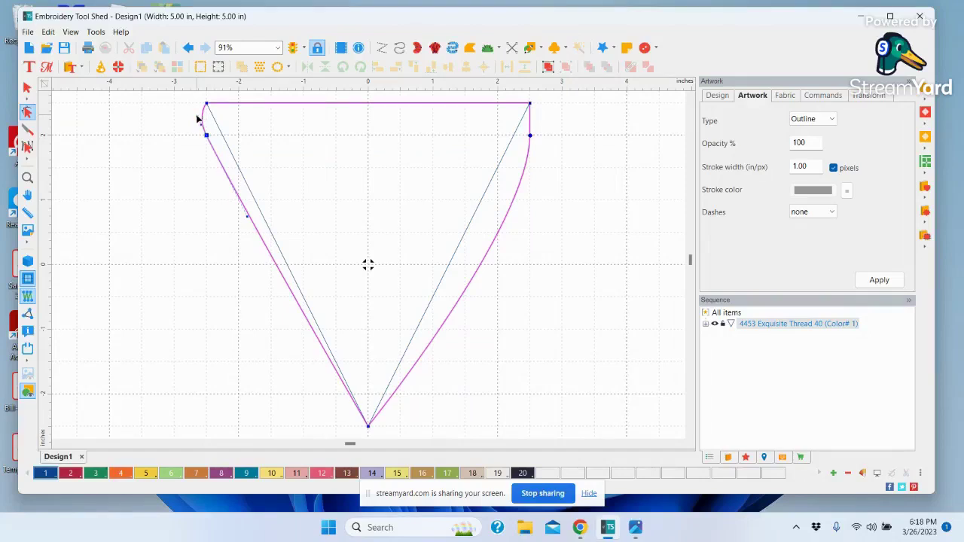
left_click_drag(198, 119, 207, 119)
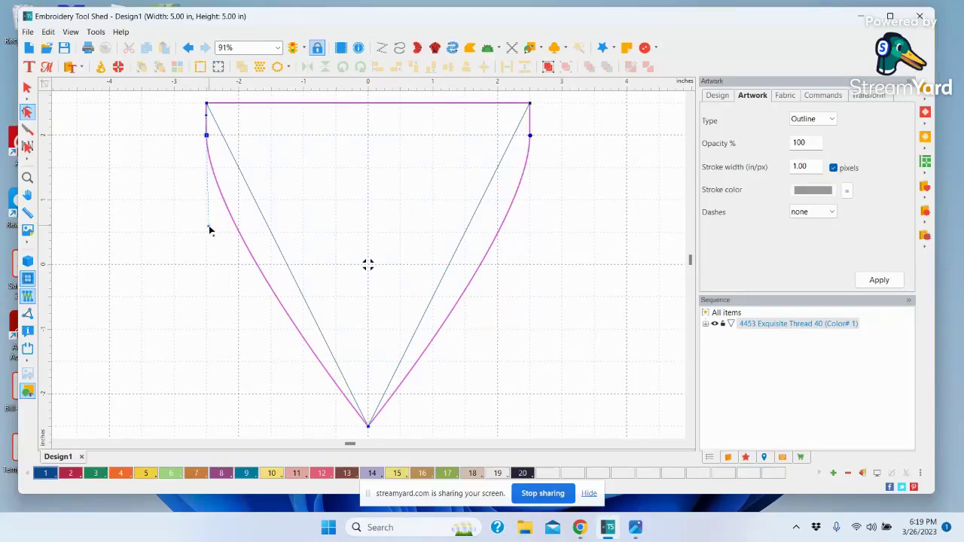
mouse_move(209, 229)
left_mouse_down()
mouse_move(170, 215)
mouse_move(210, 239)
mouse_move(163, 217)
mouse_move(207, 231)
left_mouse_up()
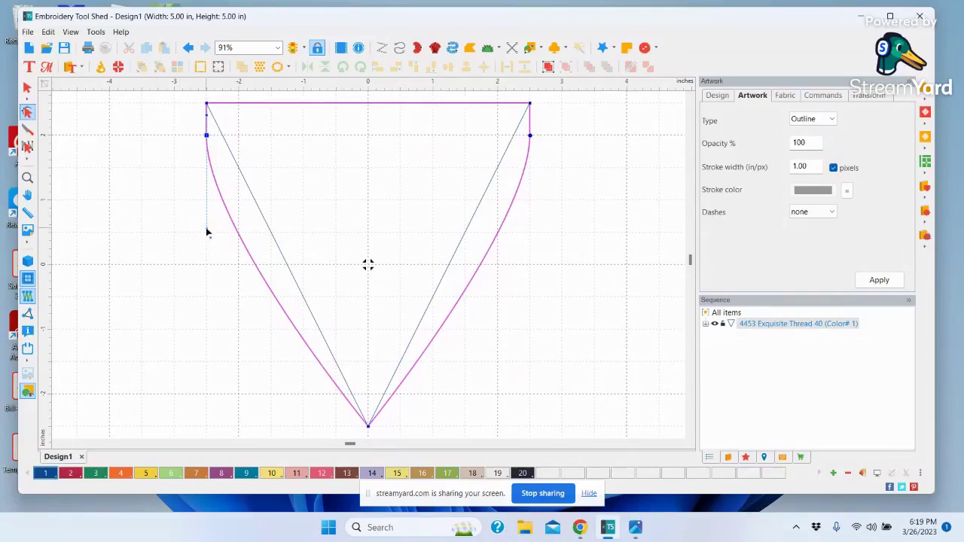
Fine-tune the curve handle on the pennant's left side to mirror the right side and finish editing the outline.
left_click_drag(207, 232, 209, 231)
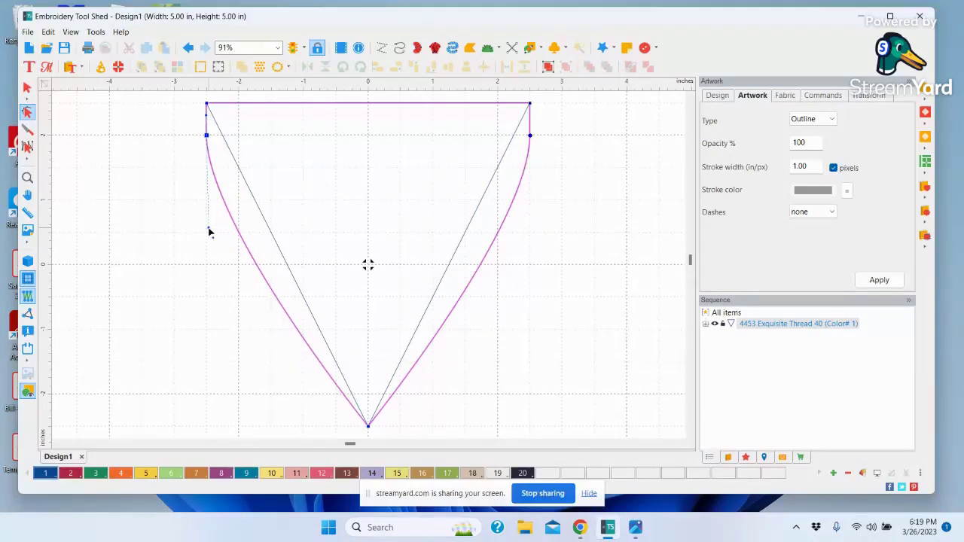
left_click_drag(210, 232, 210, 232)
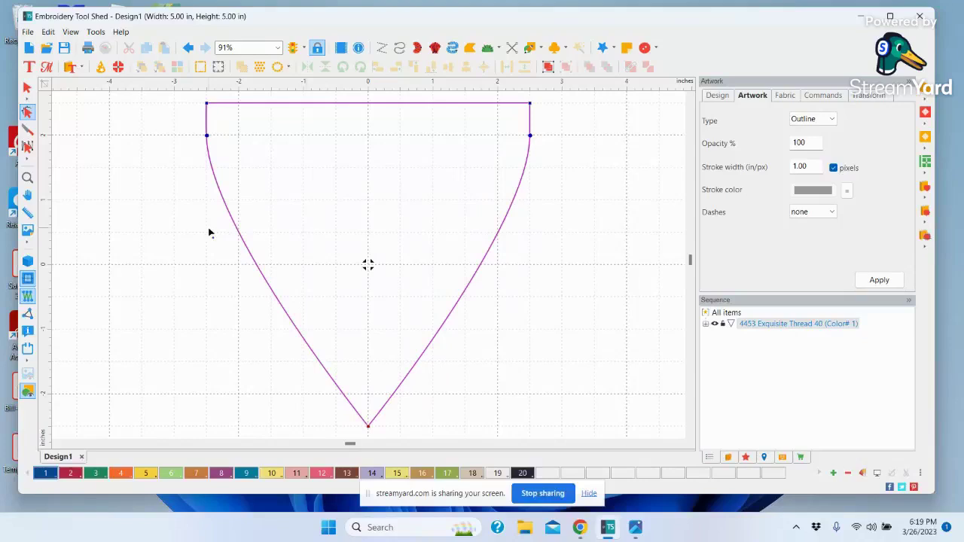
left_click(530, 137)
right_click(529, 137)
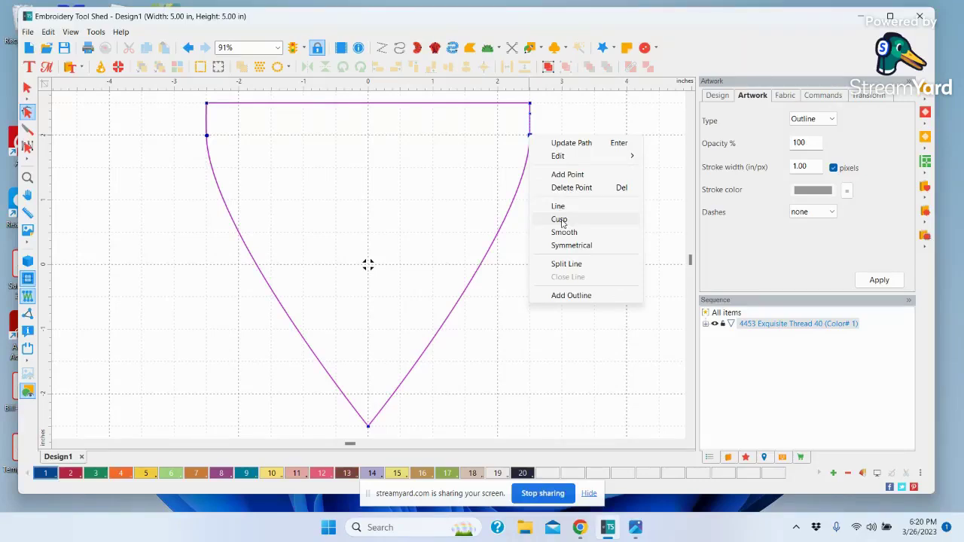
left_click(576, 124)
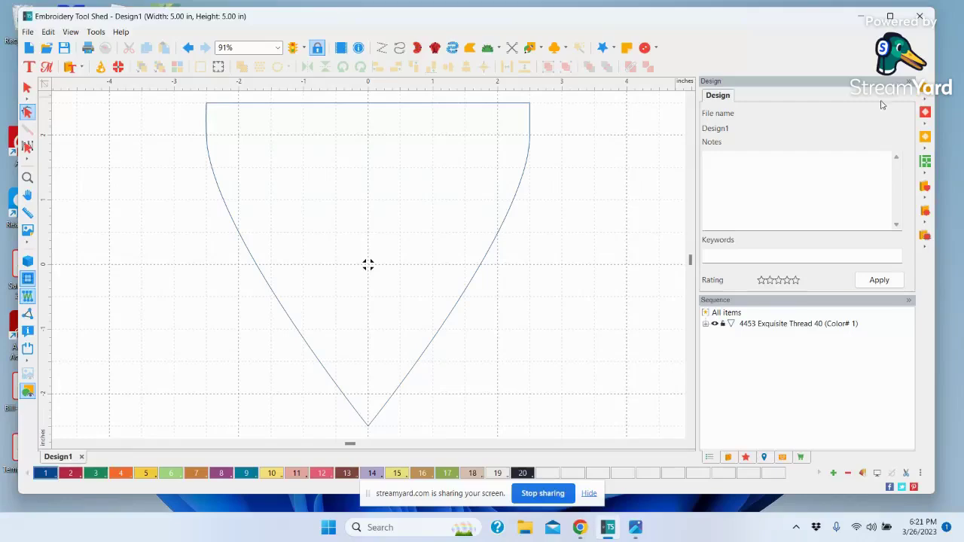
Compare the pennant outline with the SPRING banner photo in Photos, and return to Embroidery Tool Shed.
left_click(635, 528)
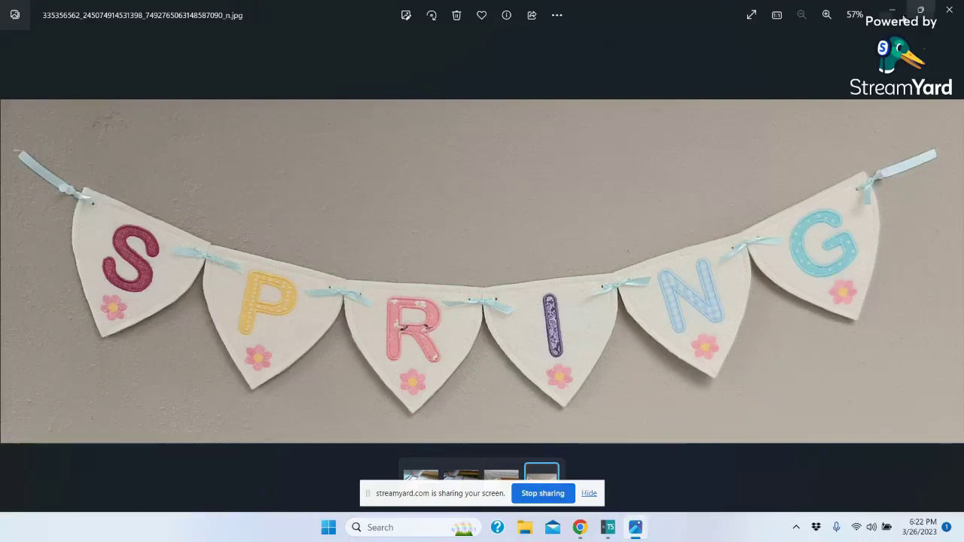
left_click(892, 12)
mouse_move(893, 15)
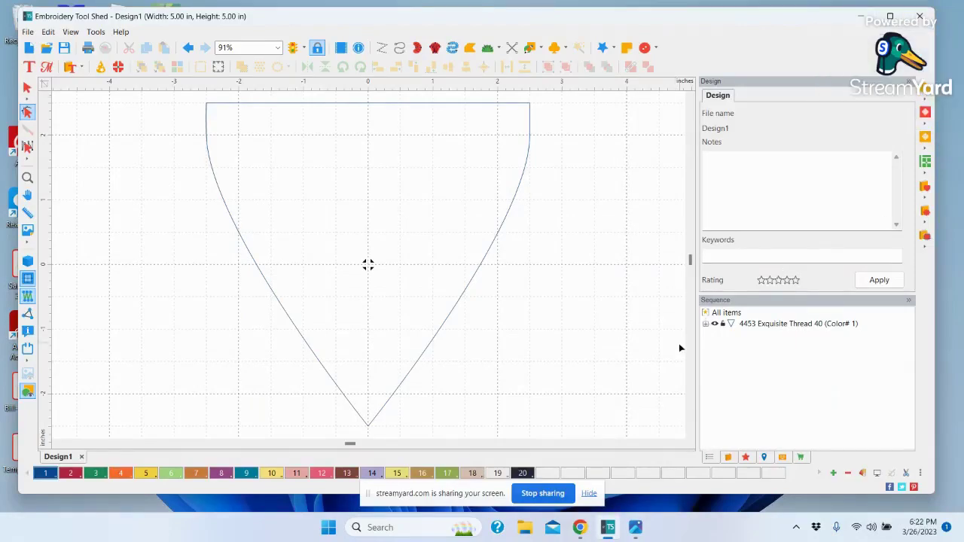
Convert the pennant's artwork outline to a Run stitch.
left_click(707, 325)
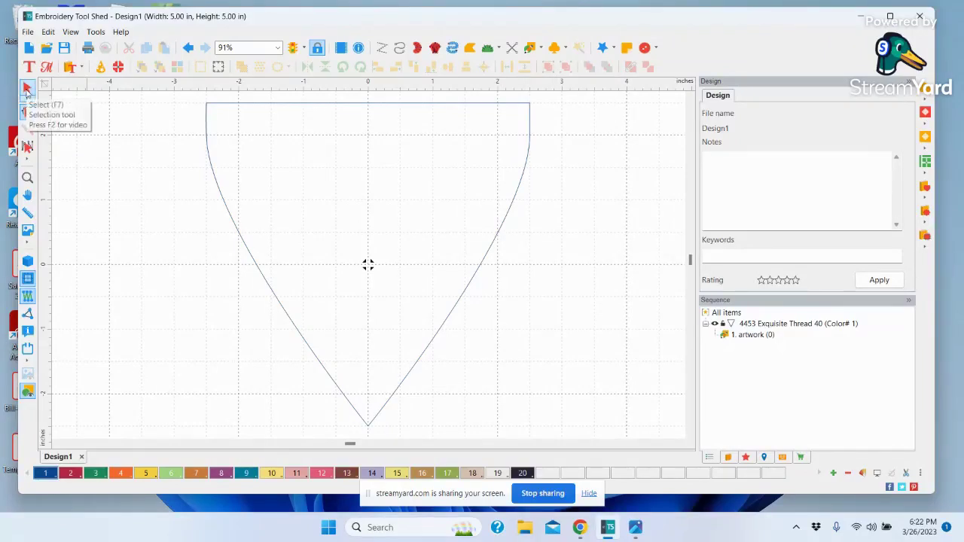
left_click(28, 89)
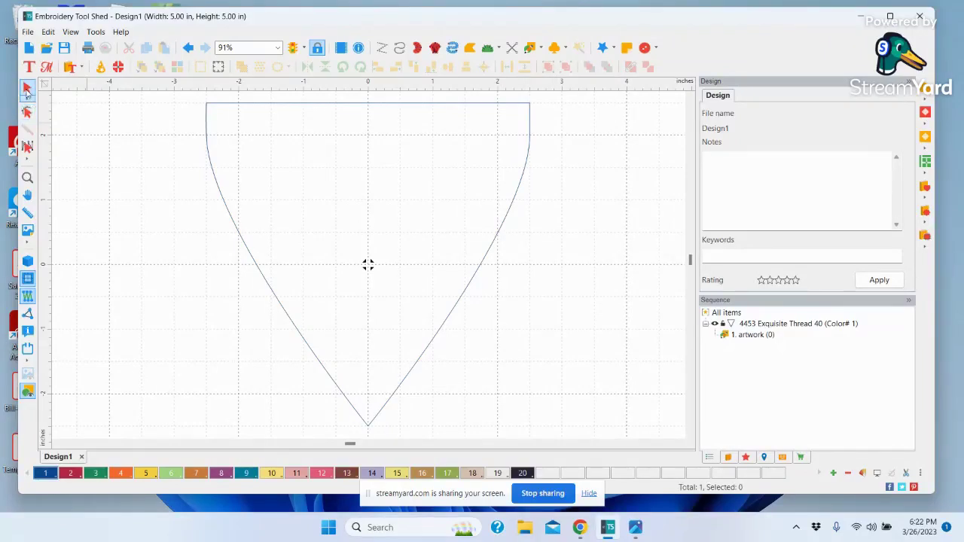
right_click(507, 214)
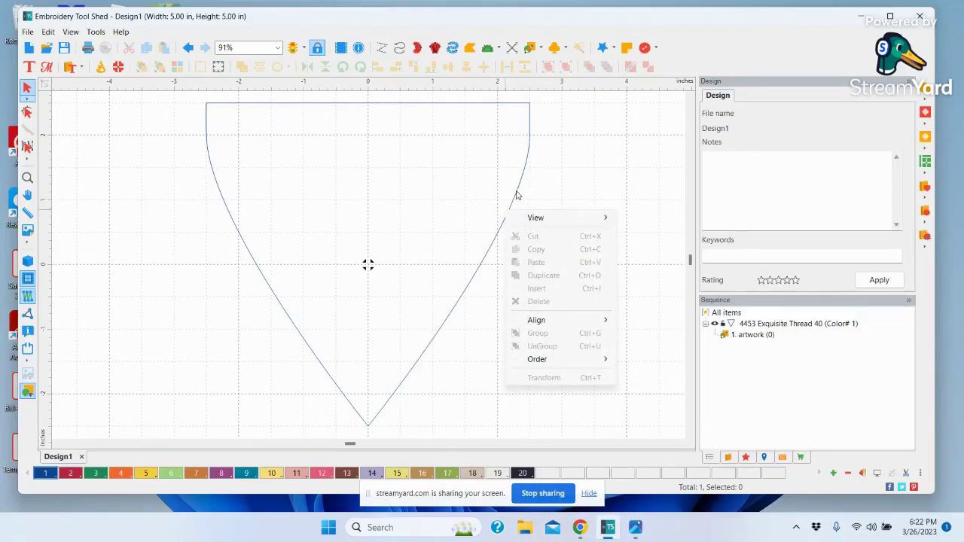
right_click(516, 194)
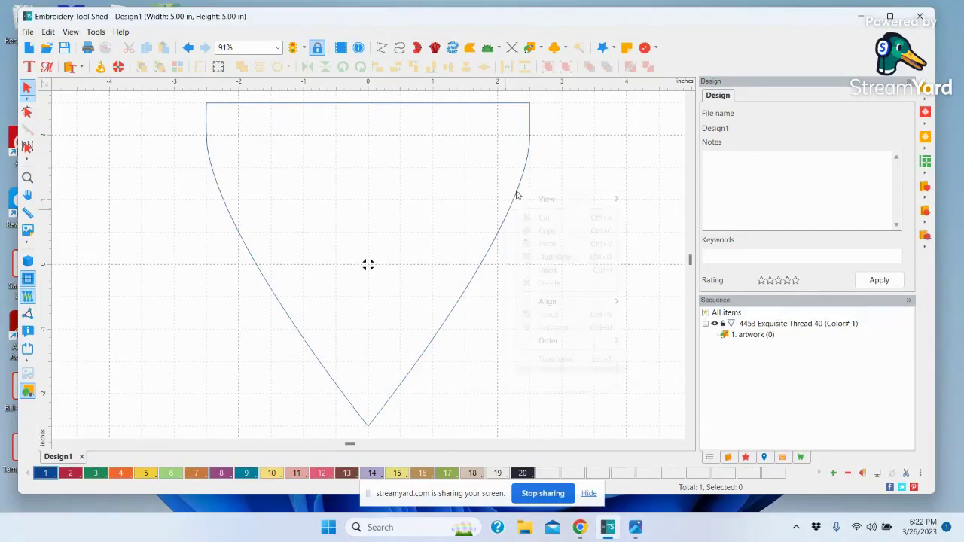
left_click(781, 367)
left_click(512, 208)
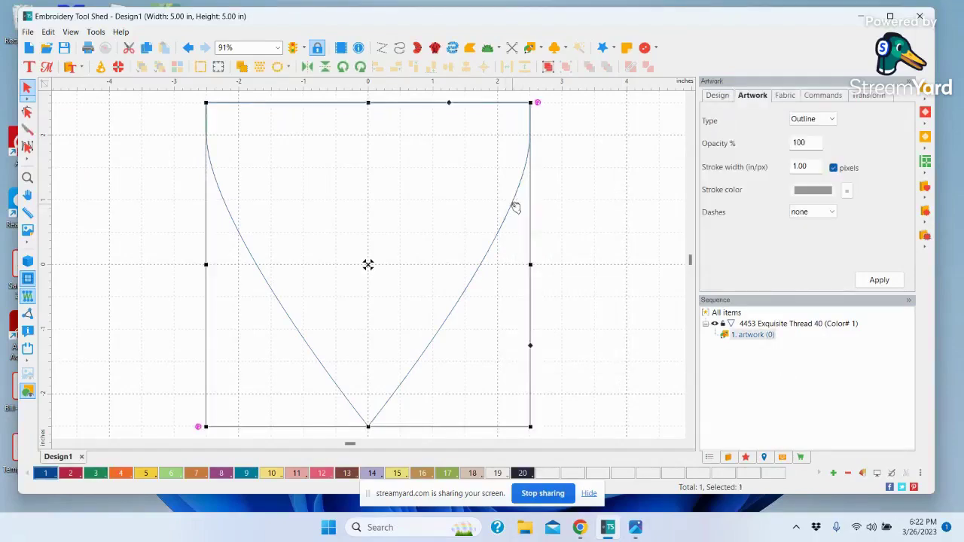
right_click(511, 208)
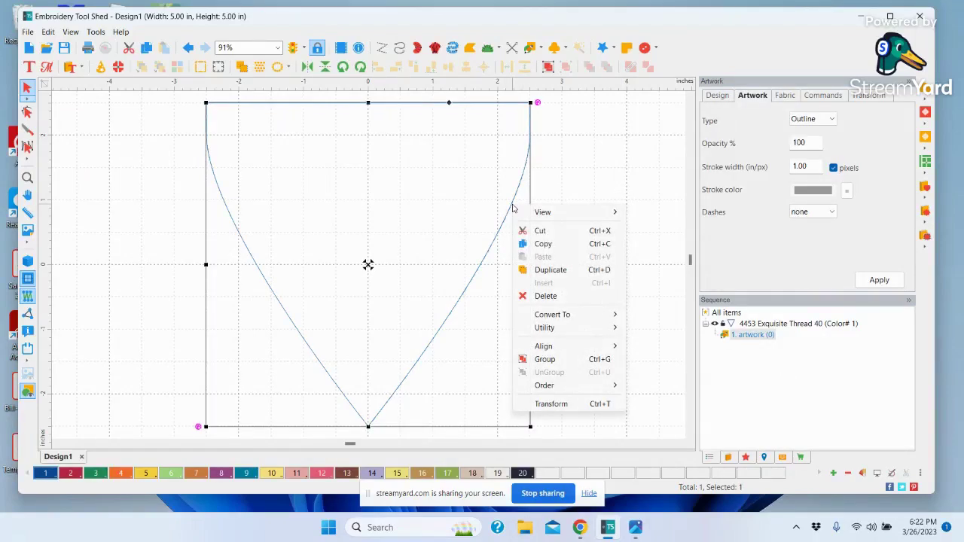
mouse_move(557, 317)
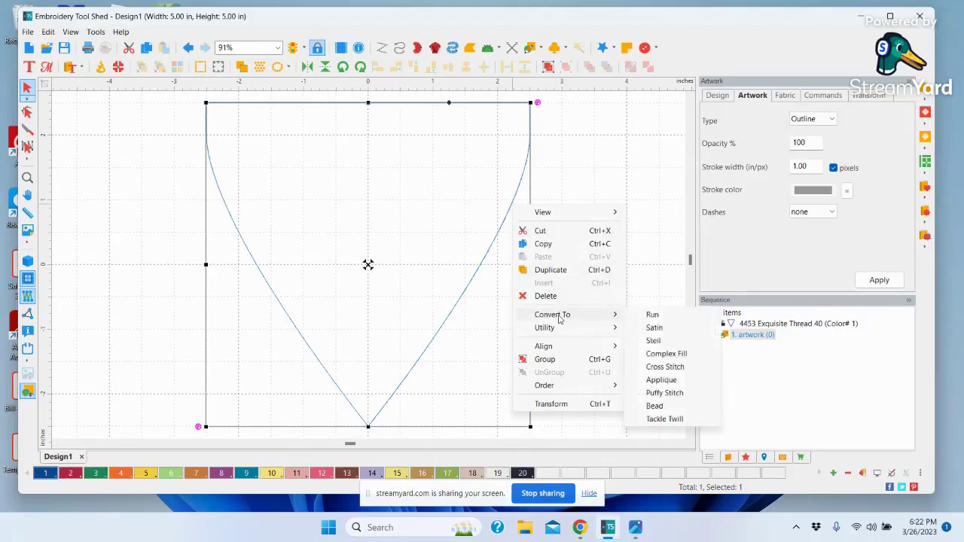
left_click(652, 315)
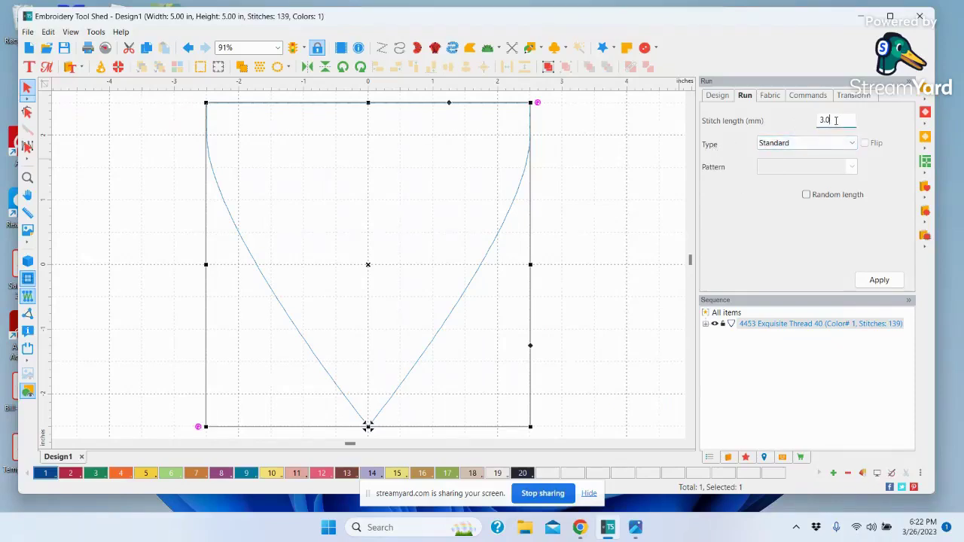
Set the pennant run's stitch length to 2.5 mm and apply it.
left_click_drag(836, 121, 817, 121)
type("2.5")
left_click(878, 280)
Duplicate the pennant run in place by copy and paste, and assign the copy to thread color 2.
left_click(706, 324)
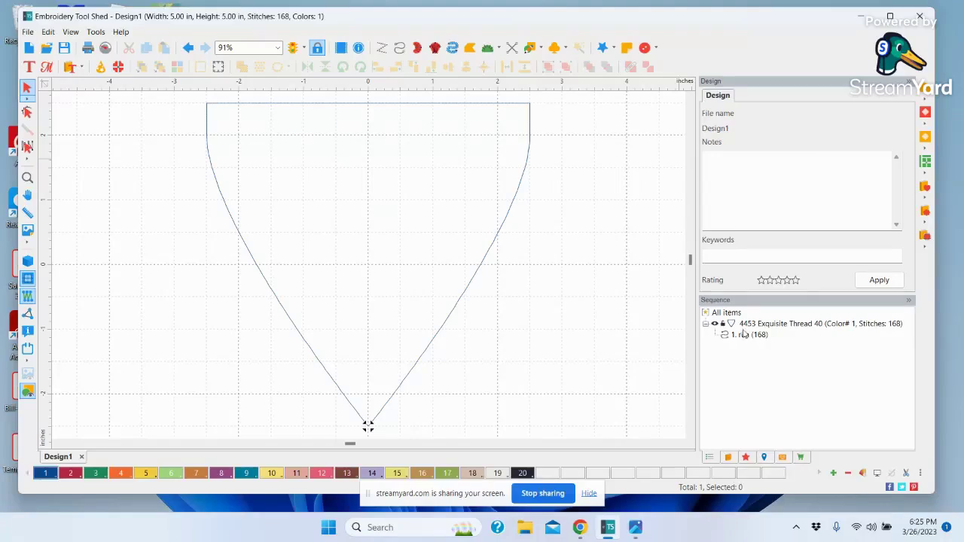
left_click(744, 324)
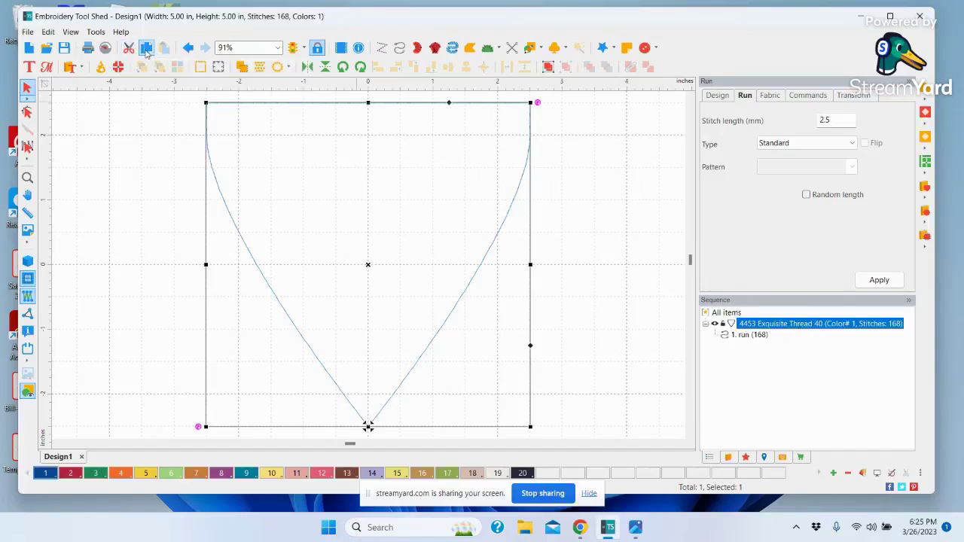
left_click(149, 49)
left_click(170, 50)
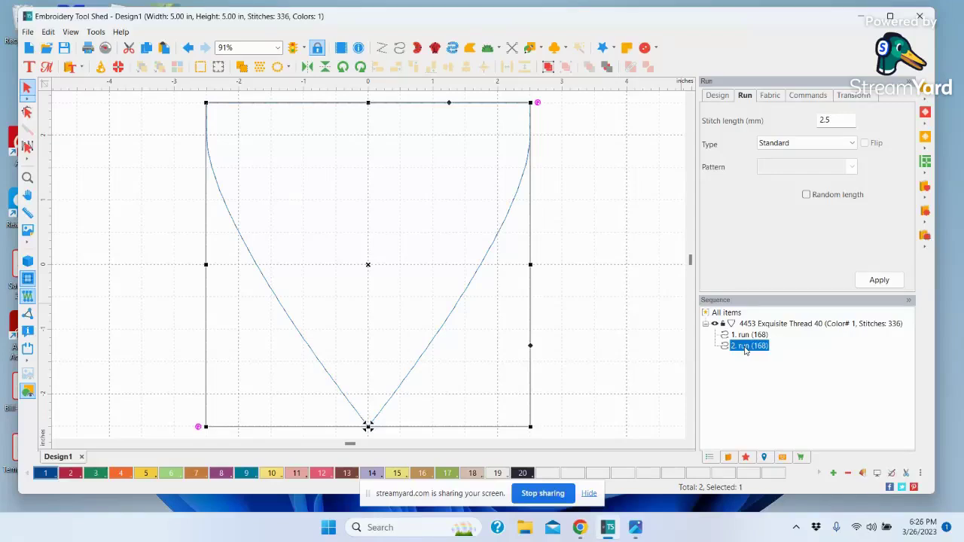
left_click(70, 474)
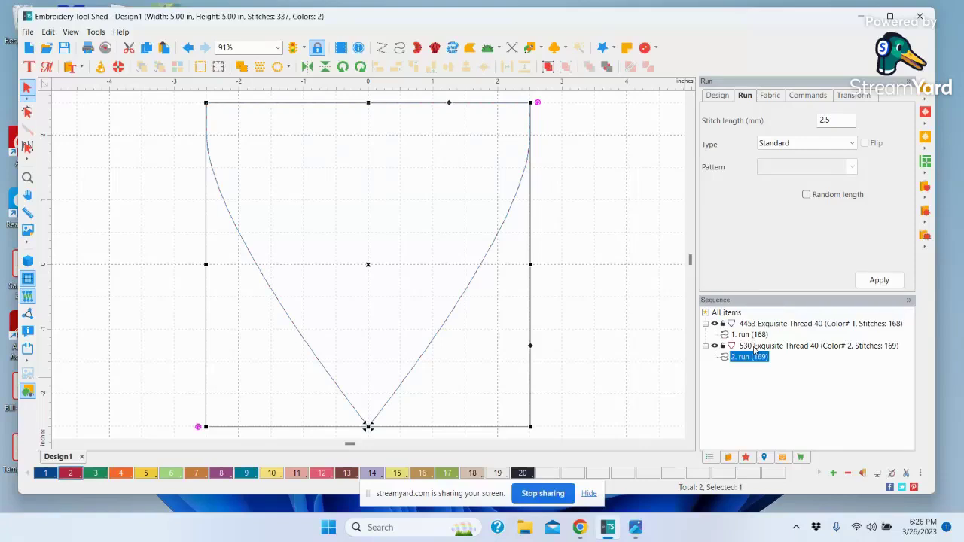
left_click(370, 268)
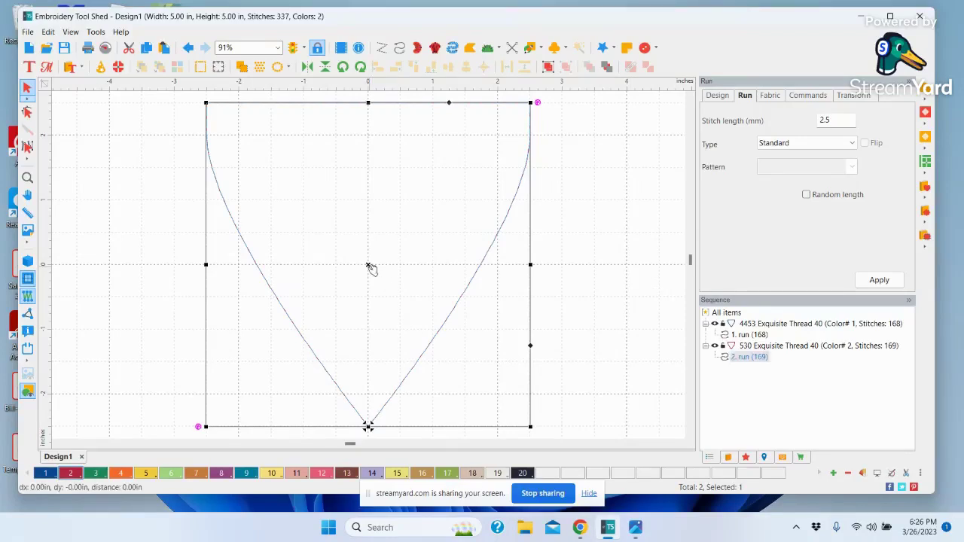
mouse_move(370, 268)
left_mouse_down()
mouse_move(402, 267)
mouse_move(326, 266)
mouse_move(365, 266)
left_mouse_up()
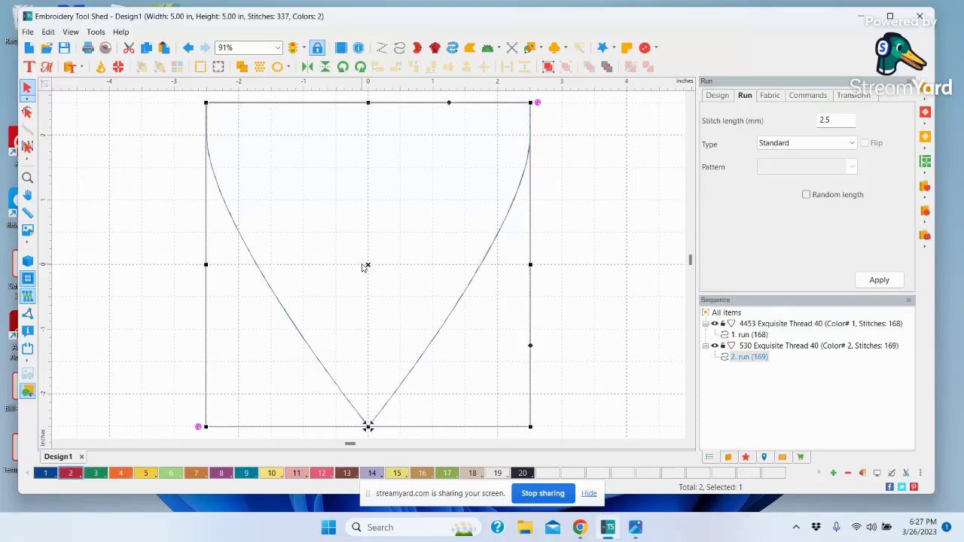
left_click(755, 348)
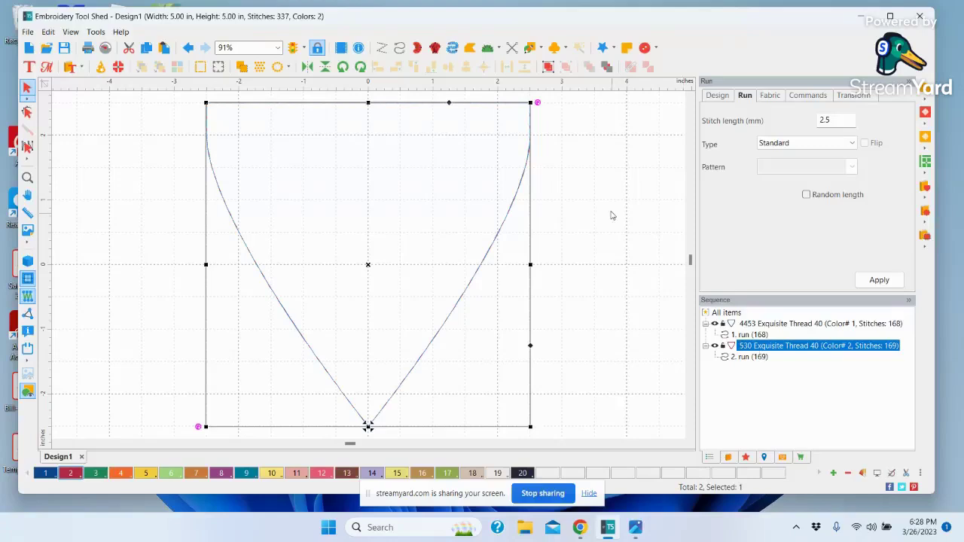
Turn off Snap To Grid in the ruler options.
right_click(414, 86)
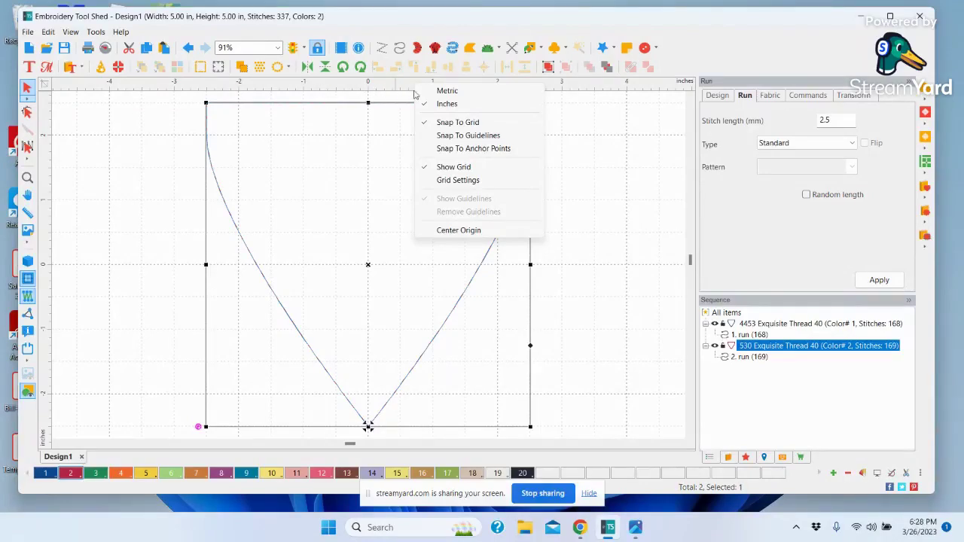
left_click(454, 124)
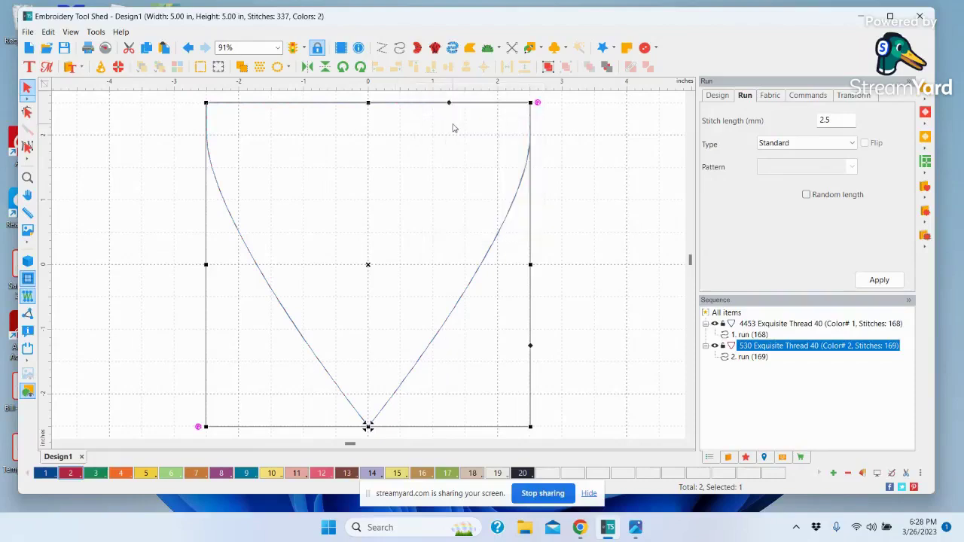
right_click(412, 85)
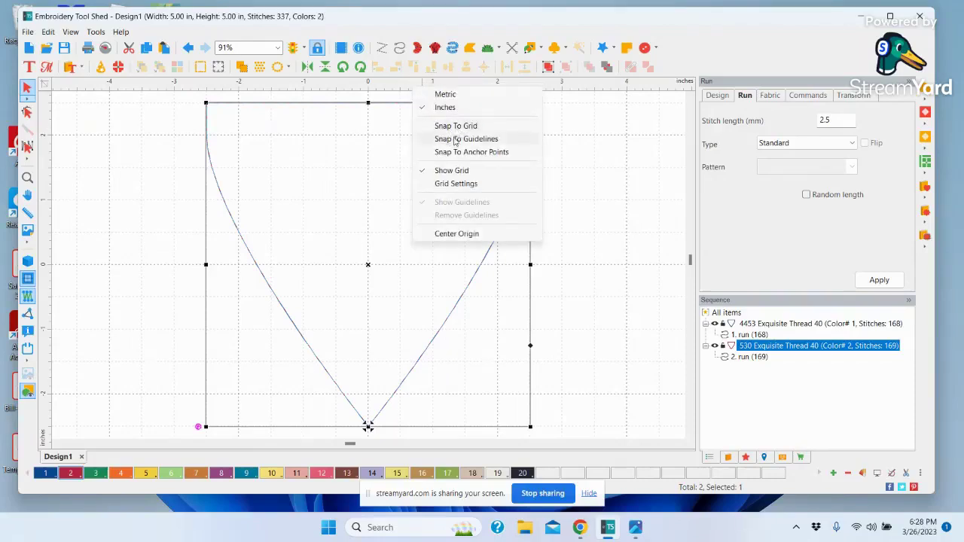
left_click(400, 89)
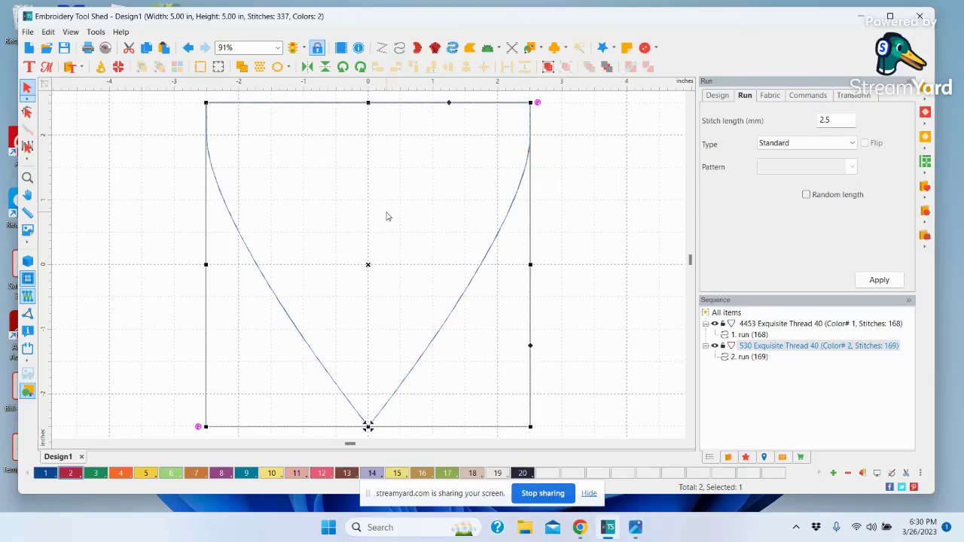
Import the letter S as TrueType text artwork in the Arial Rounded MT Bold font.
left_click(28, 33)
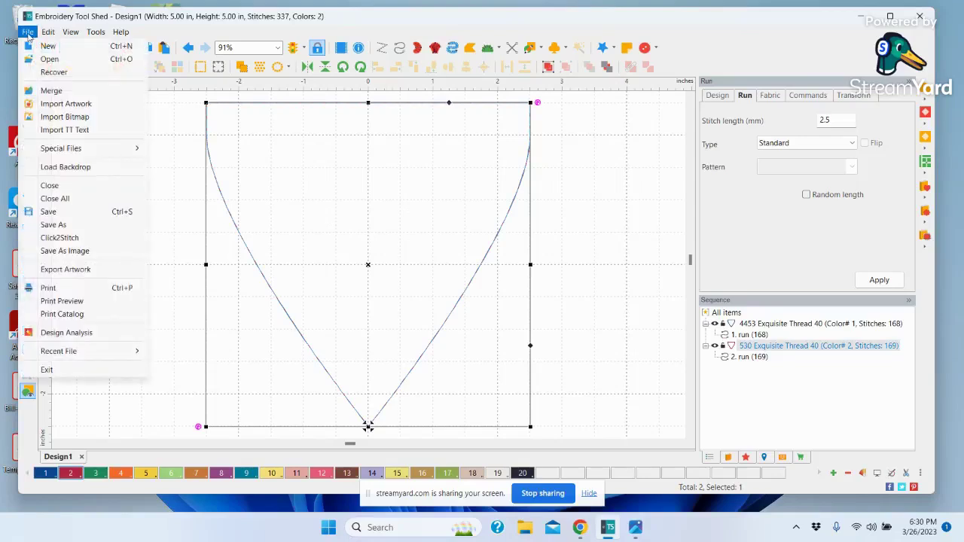
left_click(75, 133)
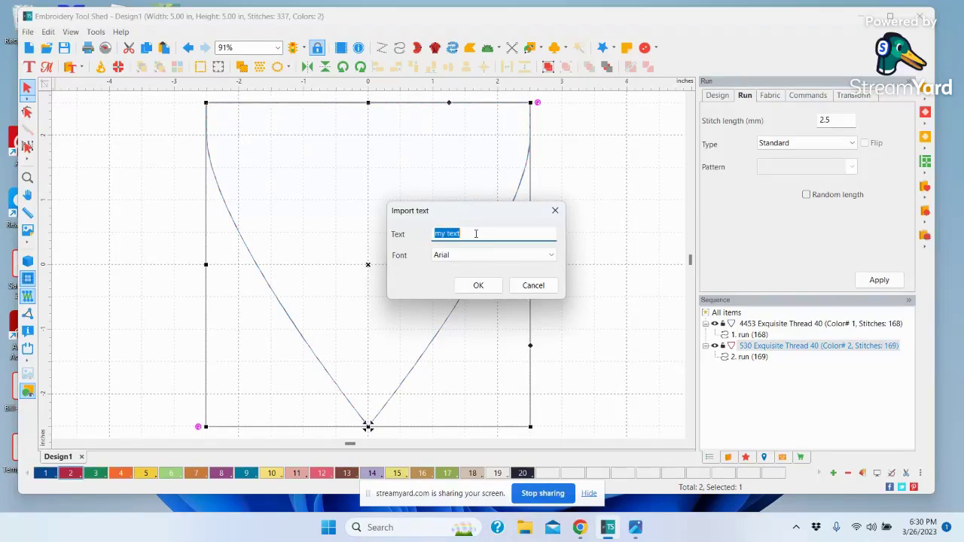
type("S")
left_click(553, 256)
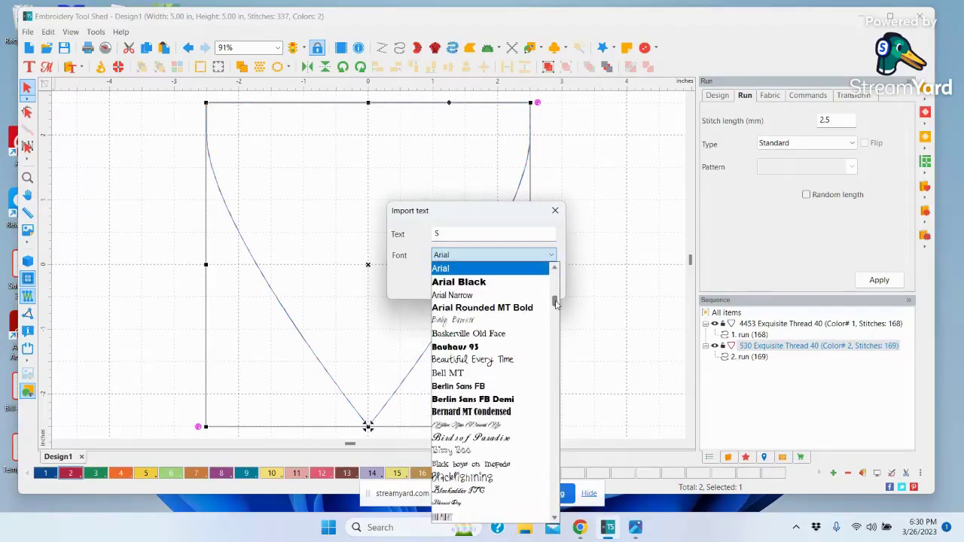
key("b")
key("a")
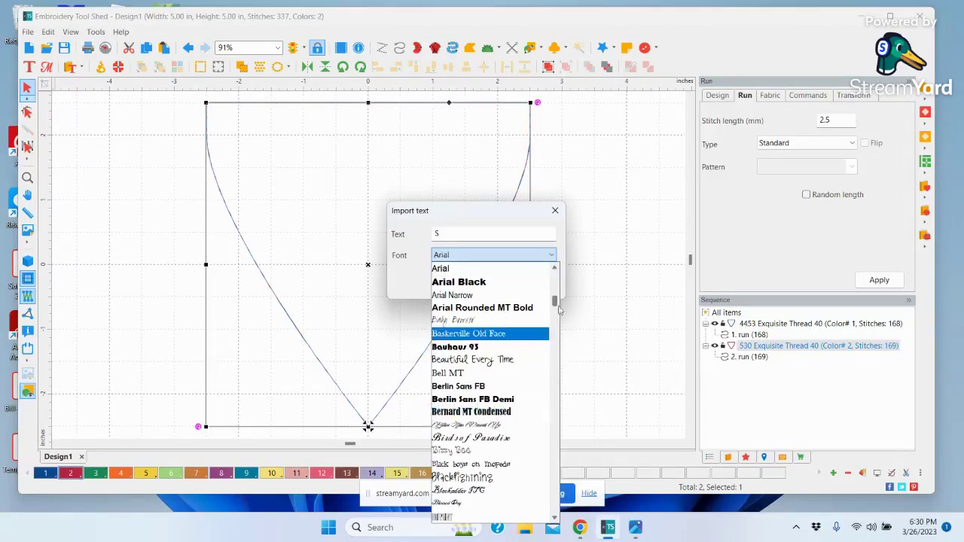
mouse_move(555, 301)
left_mouse_down()
mouse_move(557, 399)
mouse_move(578, 417)
mouse_move(548, 262)
mouse_move(556, 301)
left_mouse_up()
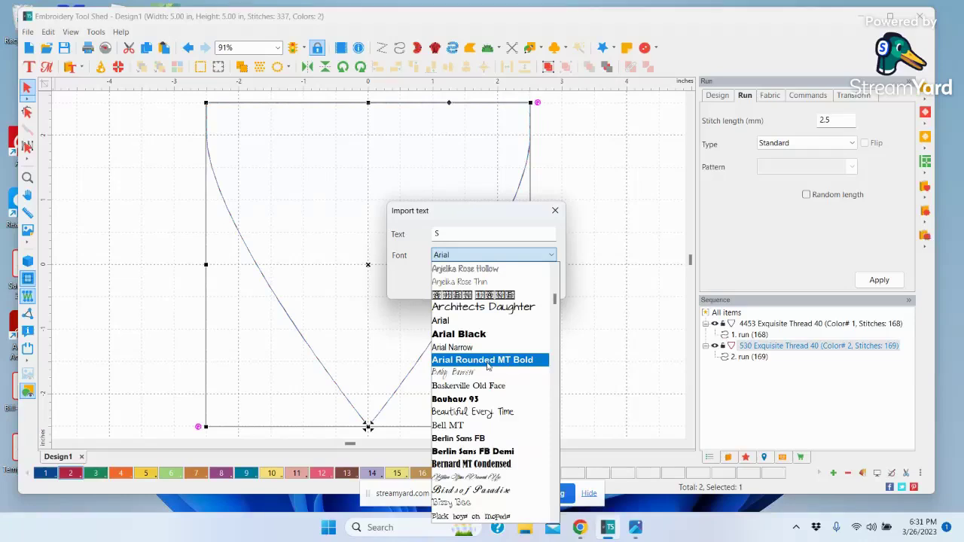
left_click(487, 361)
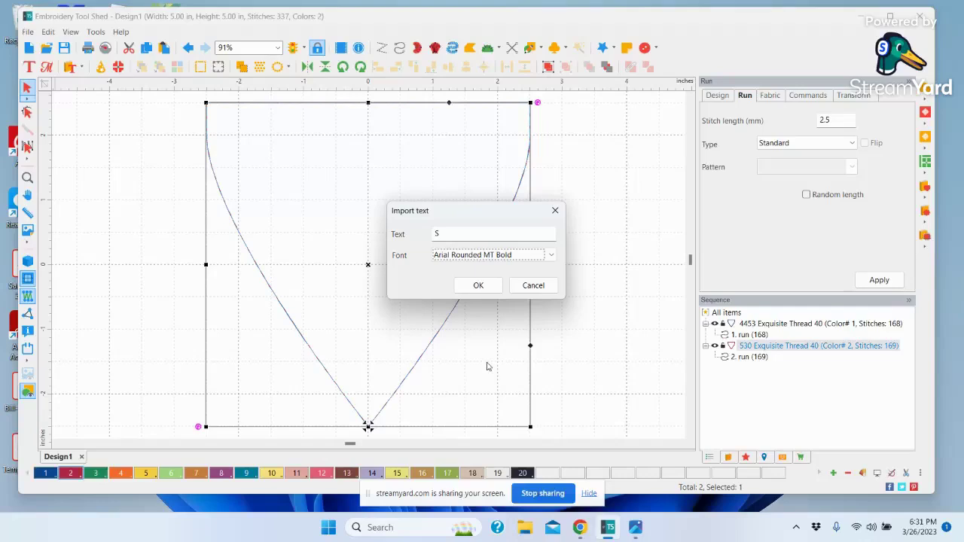
left_click(476, 287)
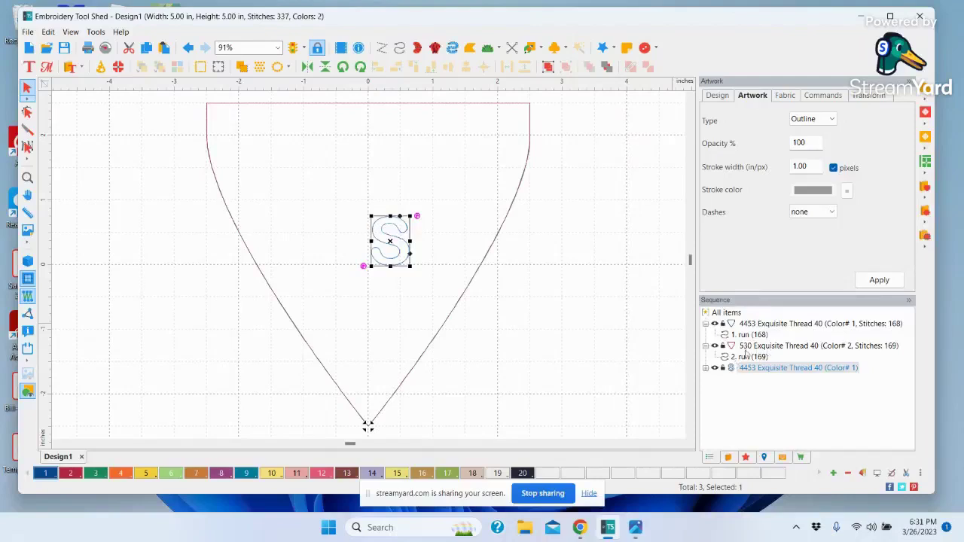
Resize the S artwork to 2.5 in high with its aspect ratio maintained.
left_click(705, 369)
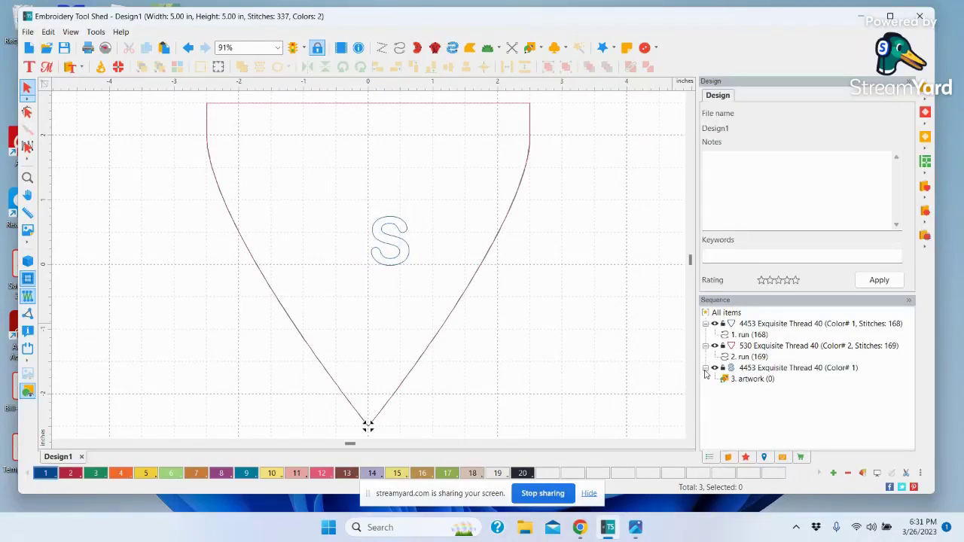
left_click(759, 383)
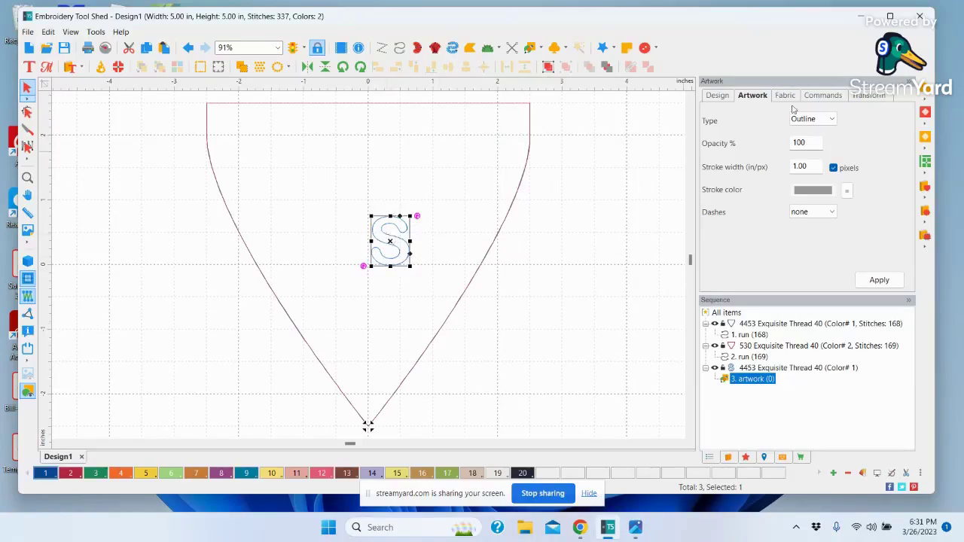
left_click(871, 96)
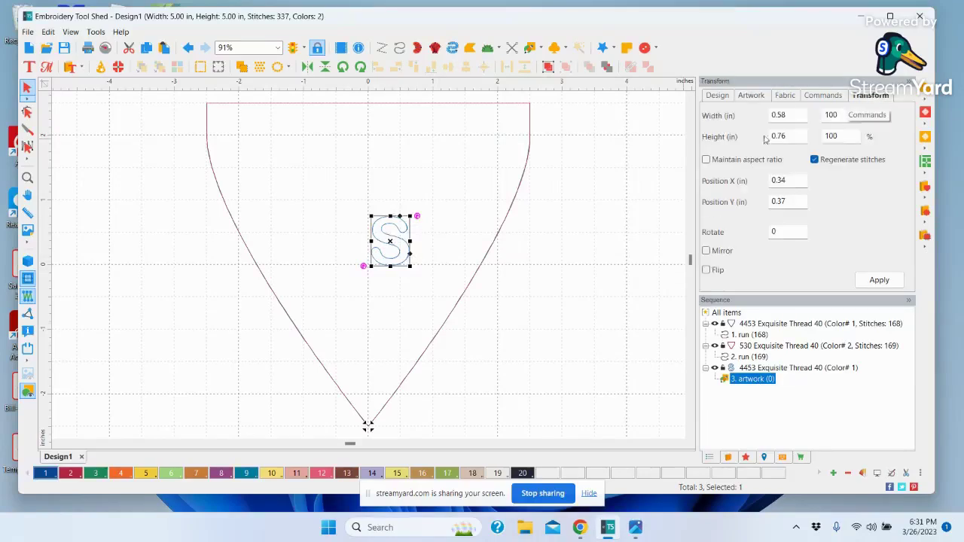
left_click(706, 160)
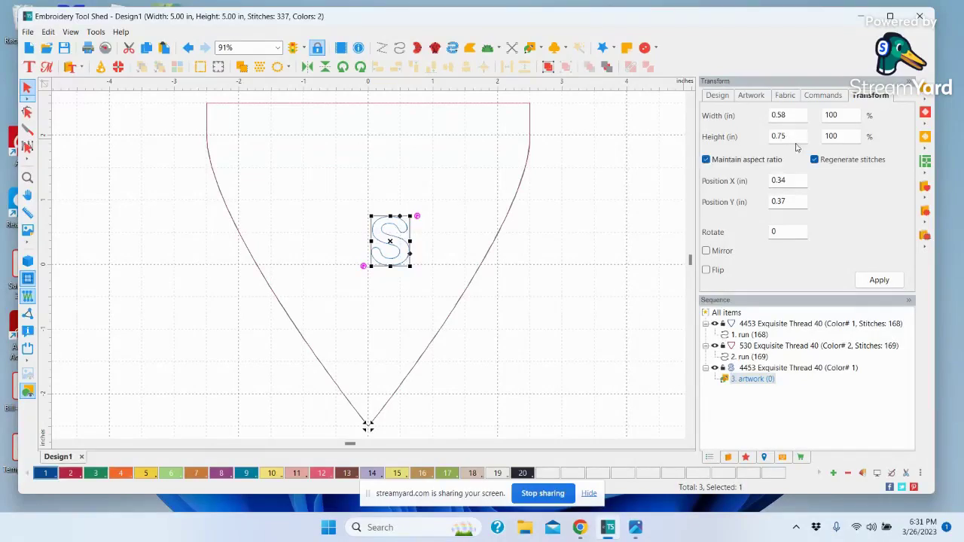
left_click_drag(791, 136, 769, 136)
type("2.5")
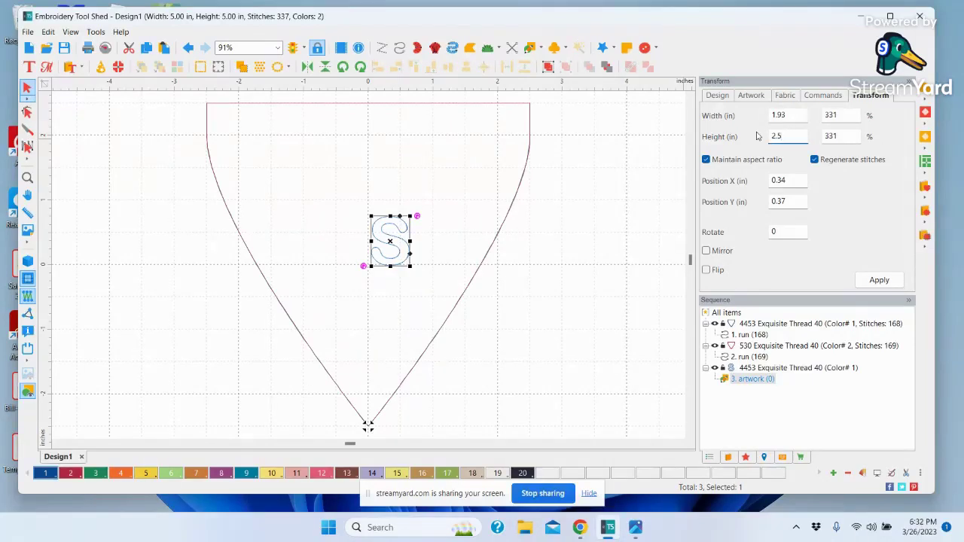
left_click(885, 283)
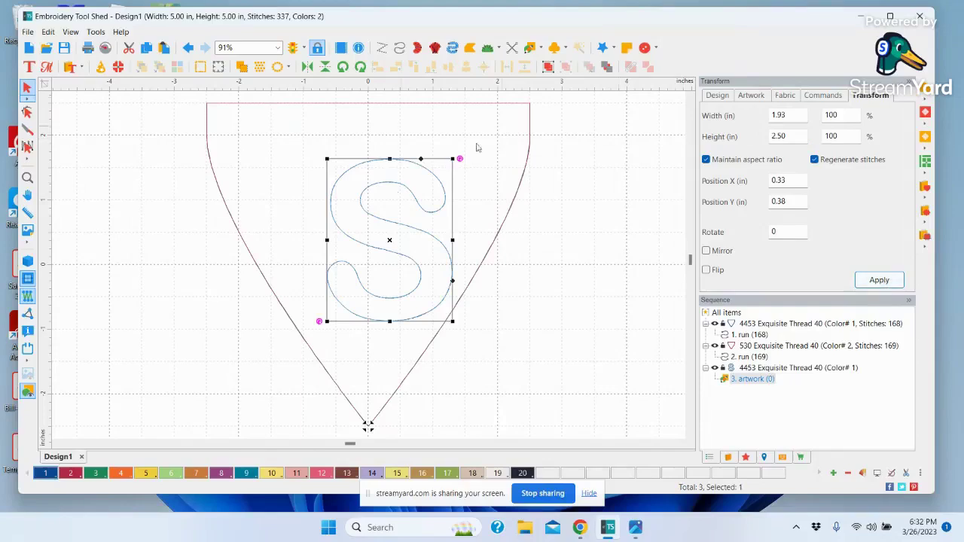
Center the S horizontally in the pennant, about 0.70 in above the origin, and convert it to an applique.
left_click_drag(391, 241, 371, 223)
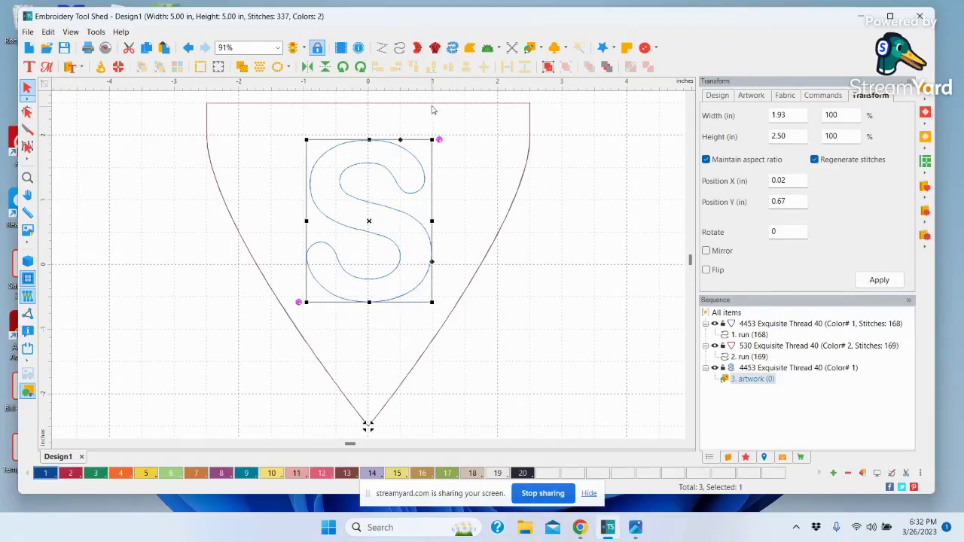
left_click_drag(370, 223, 369, 223)
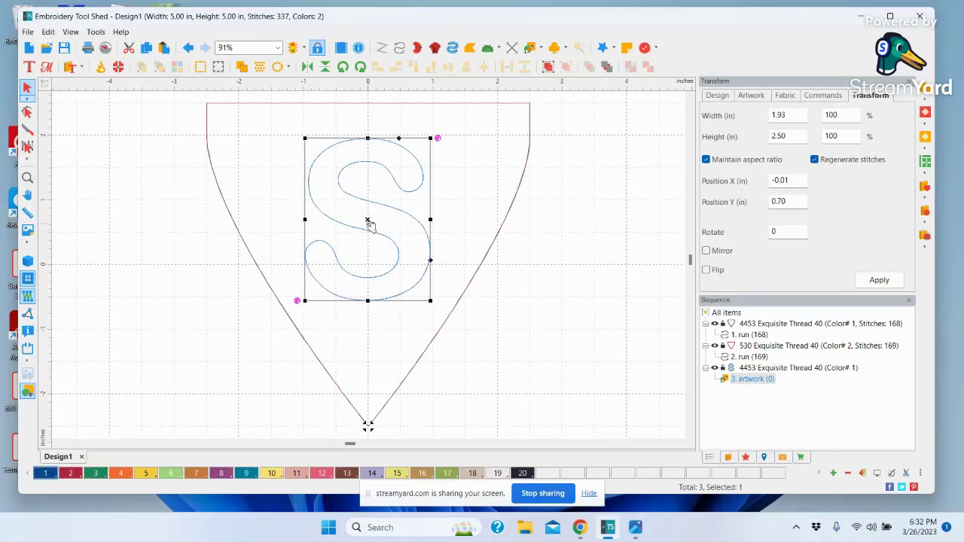
right_click(367, 222)
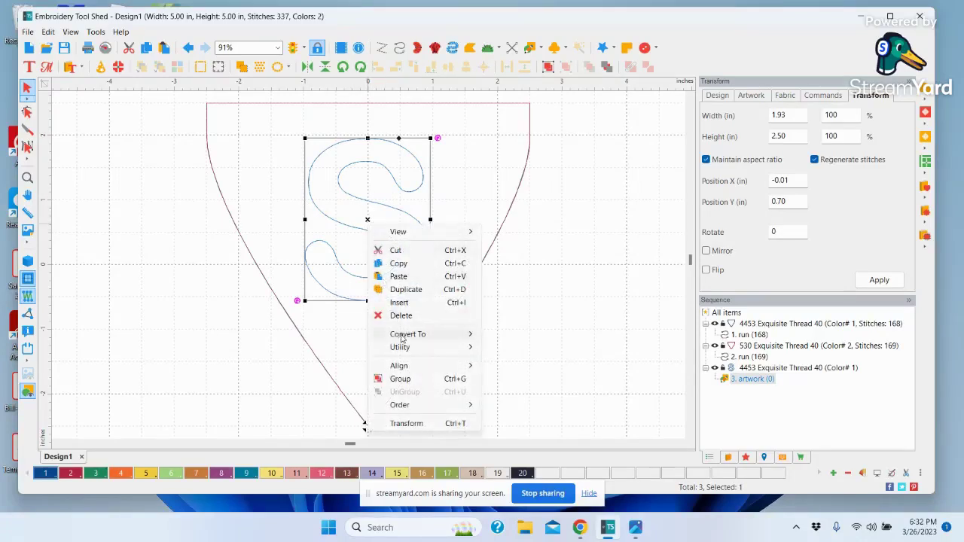
mouse_move(403, 337)
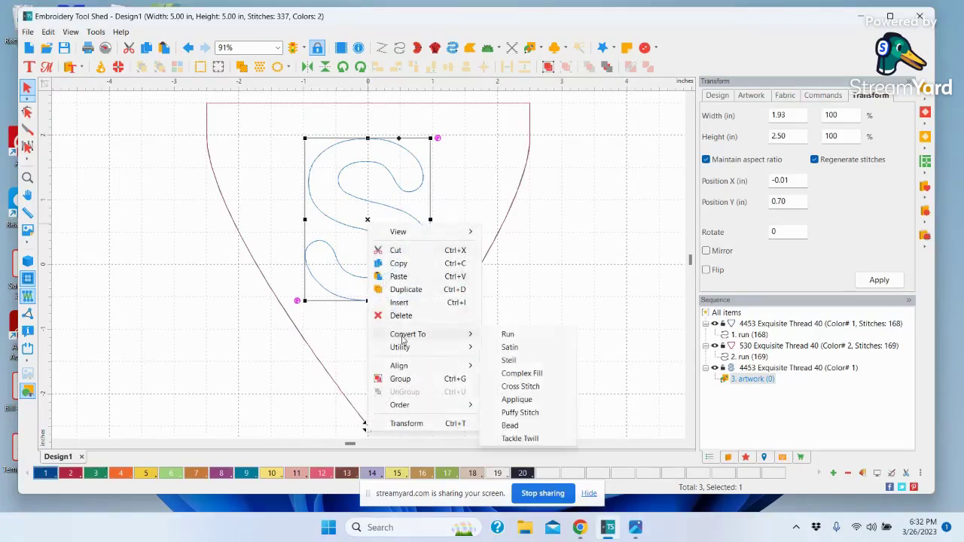
left_click(513, 403)
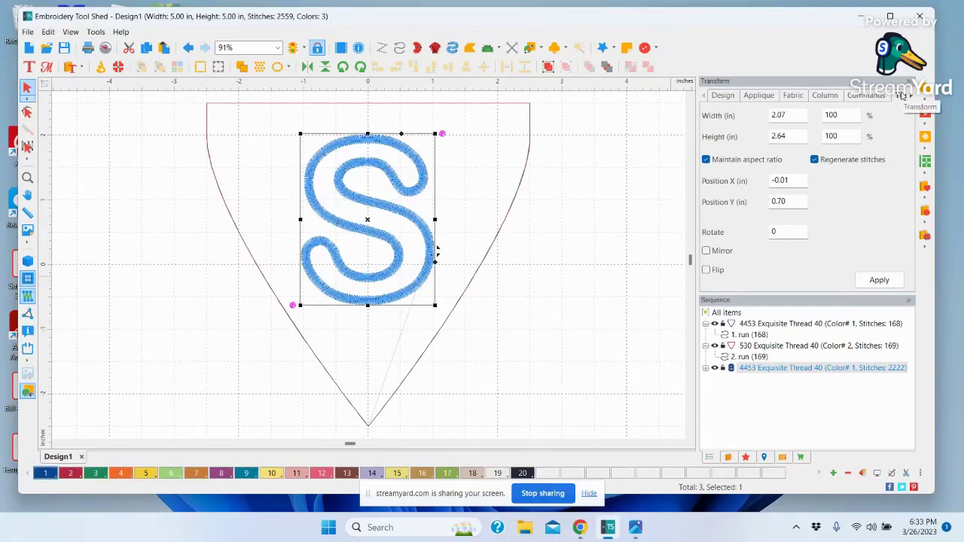
Set the S applique to 4.0 mm width, 2.5 mm stitch length and 60% inset, enable Change colors, and apply.
left_click(757, 96)
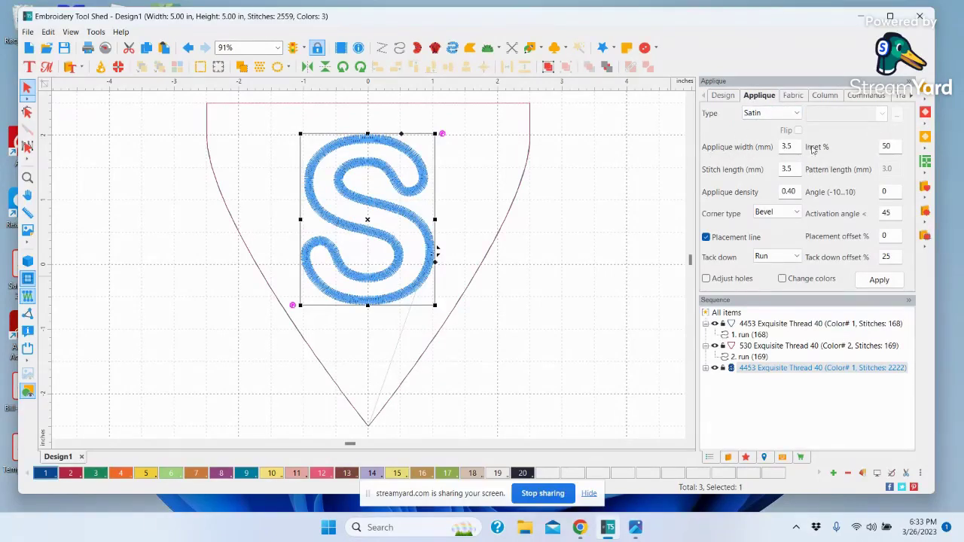
left_click_drag(795, 146, 776, 148)
type("4.0")
left_click_drag(795, 169, 776, 172)
type("2.5")
left_click(892, 147)
left_click_drag(892, 147, 877, 152)
type("60")
left_click(783, 279)
left_click(879, 280)
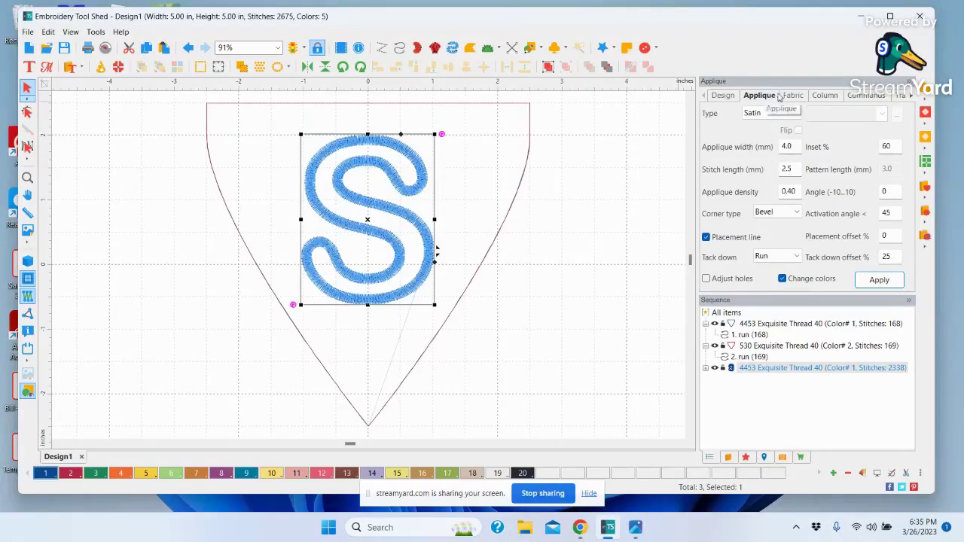
Set the applique S height to 2.50 in and recenter it horizontally at about Y 0.74 in.
left_click(903, 97)
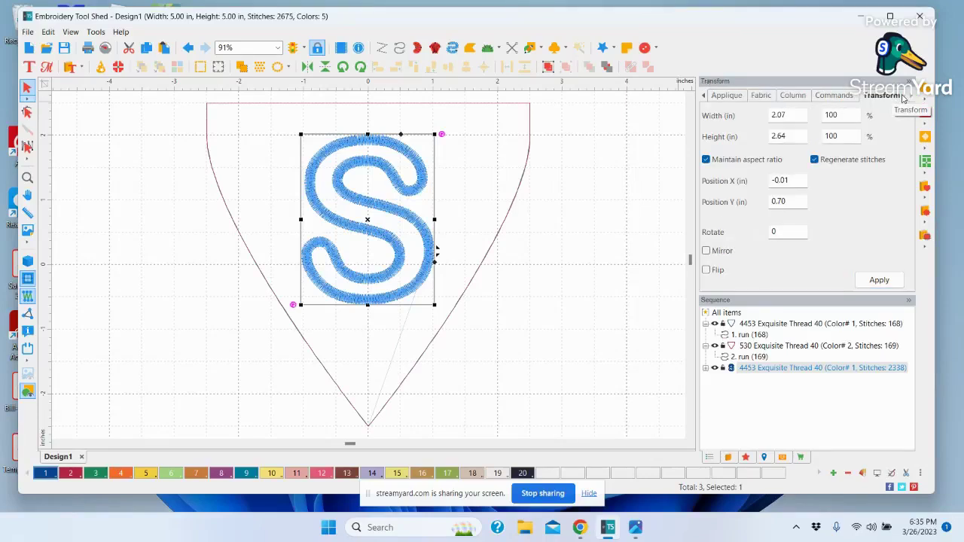
left_click(789, 136)
key("BackSpace")
key("BackSpace")
key("BackSpace")
type(".50")
key("Return")
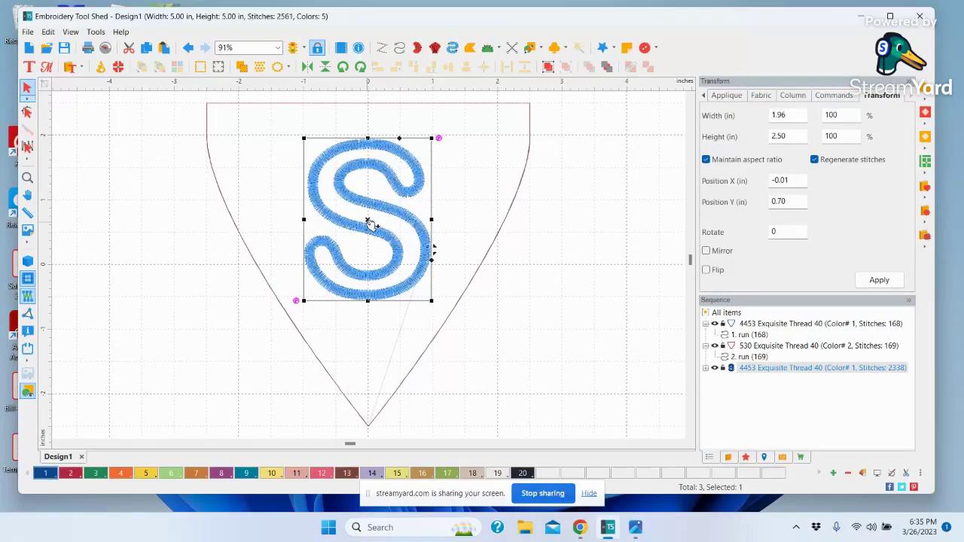
left_click_drag(368, 221, 368, 219)
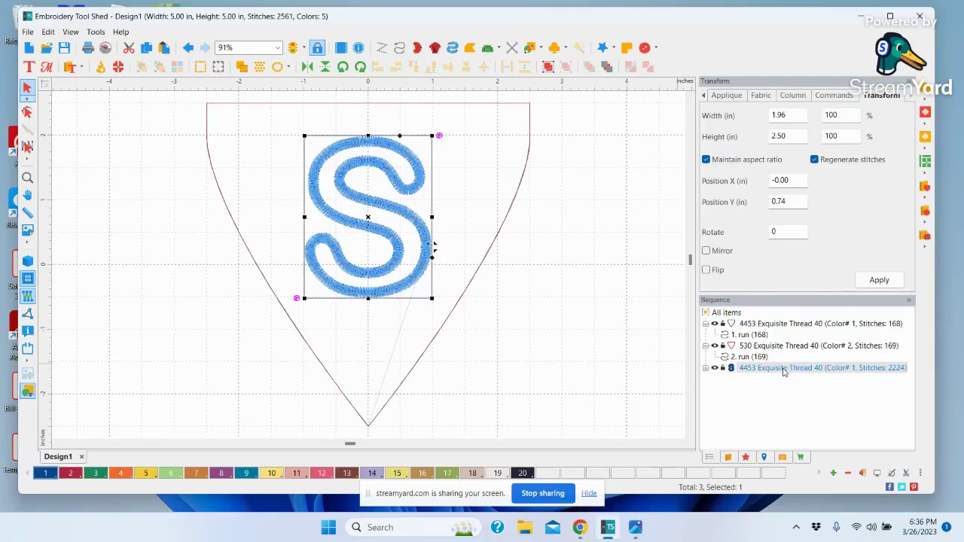
Break up the path of the applique S into its separate color segments.
left_click(706, 368)
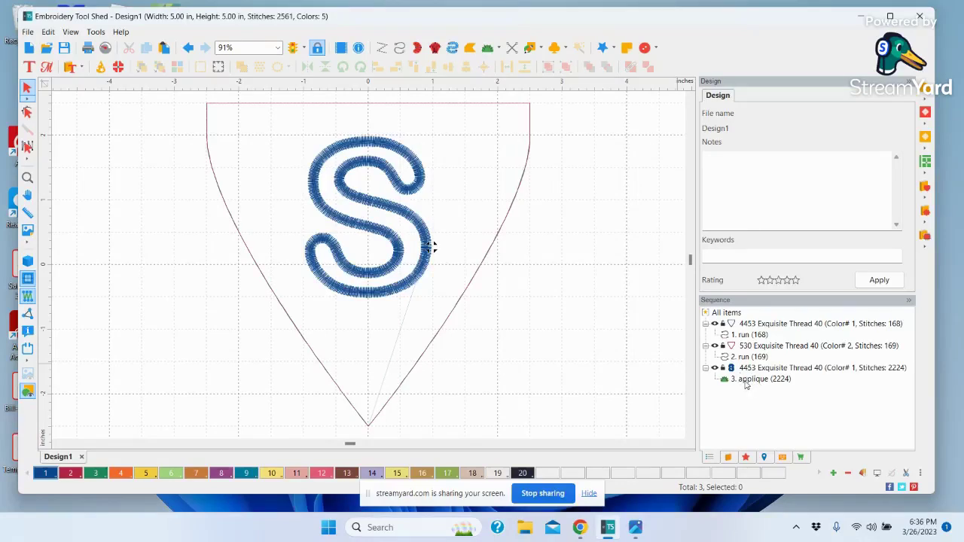
left_click(745, 380)
right_click(745, 380)
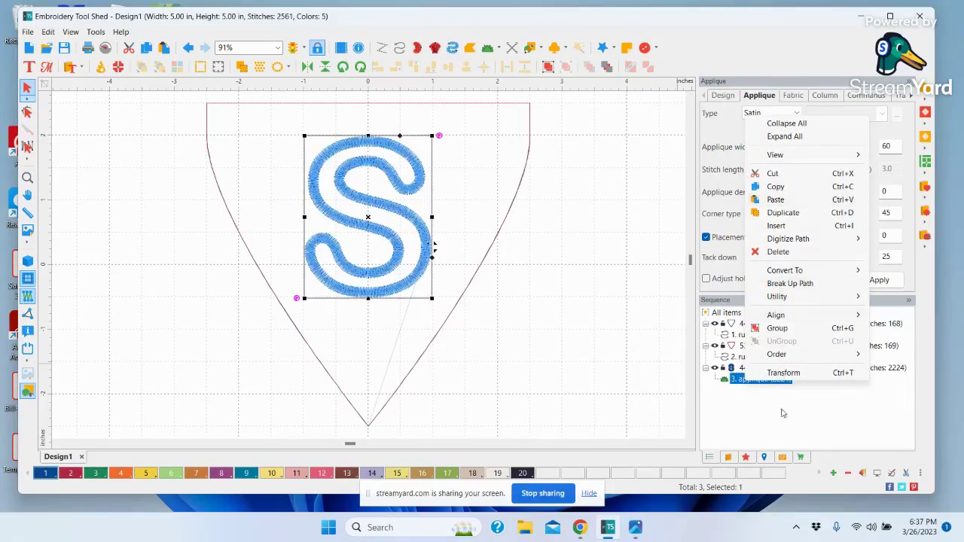
left_click(787, 284)
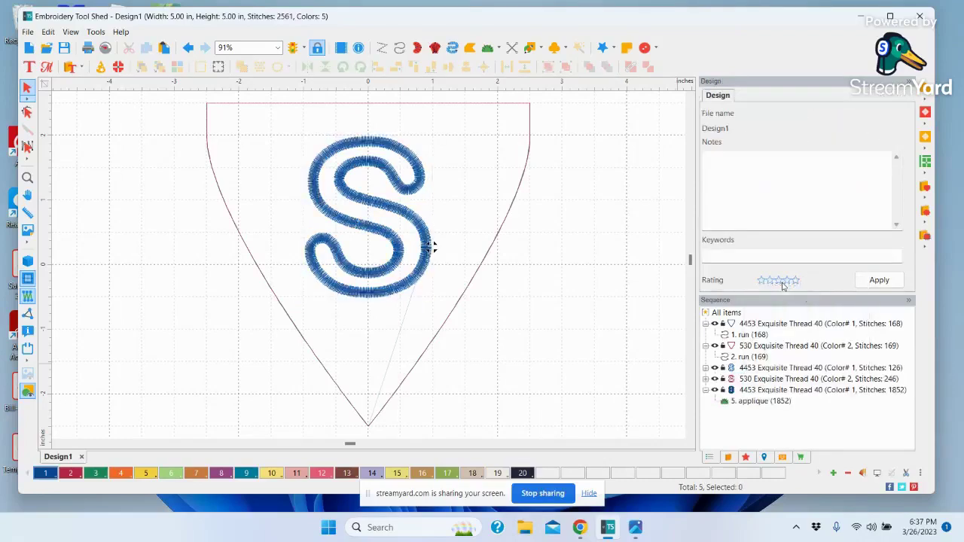
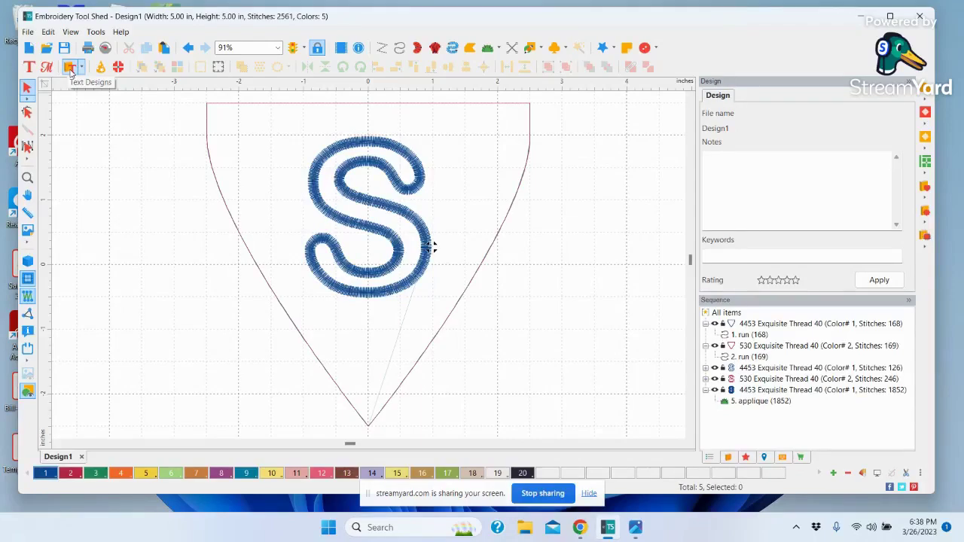
Insert the flower charm FL10472 from the text designs catalog and place it centered below the S, near the pennant's tip.
left_click(70, 68)
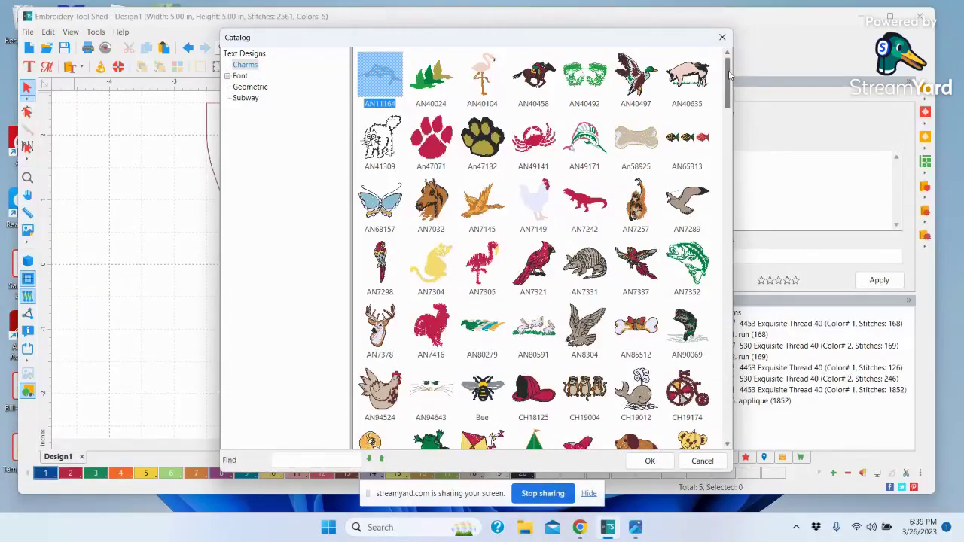
left_click_drag(729, 72, 677, 63)
left_click_drag(727, 92, 727, 110)
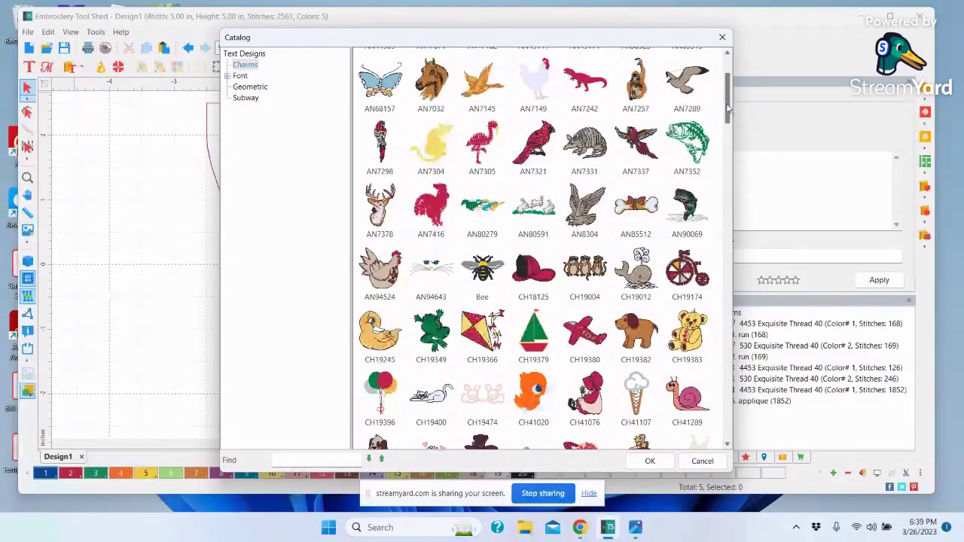
left_click_drag(727, 110, 728, 125)
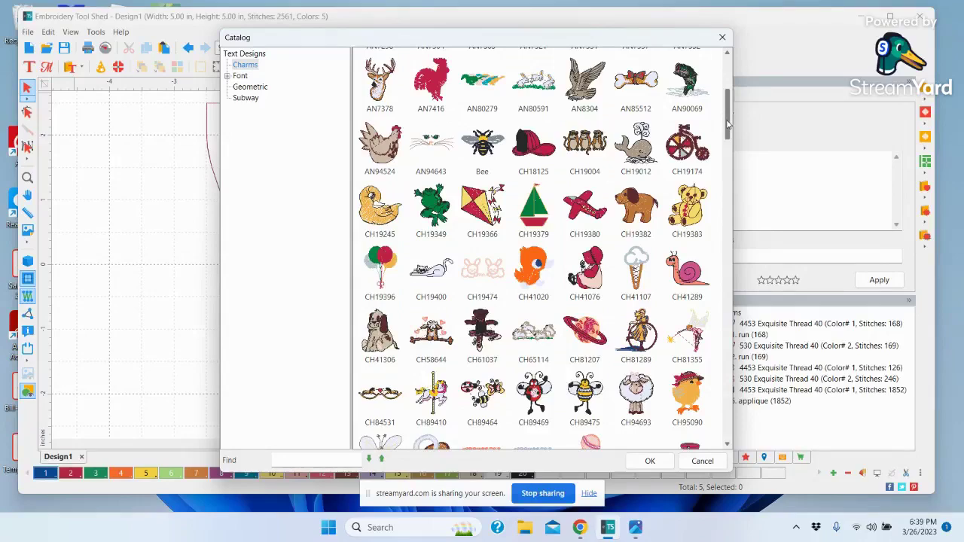
left_click_drag(727, 124, 731, 205)
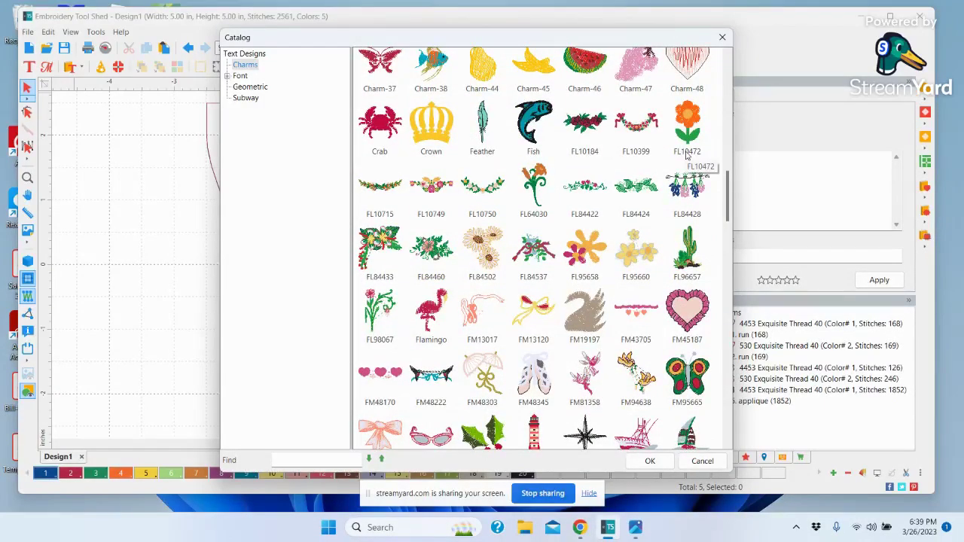
left_click(688, 129)
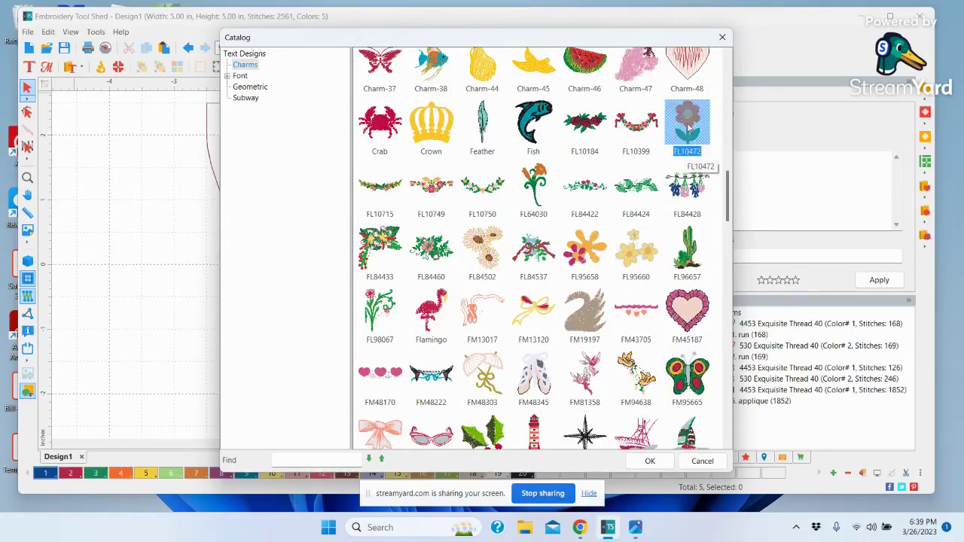
left_click(651, 460)
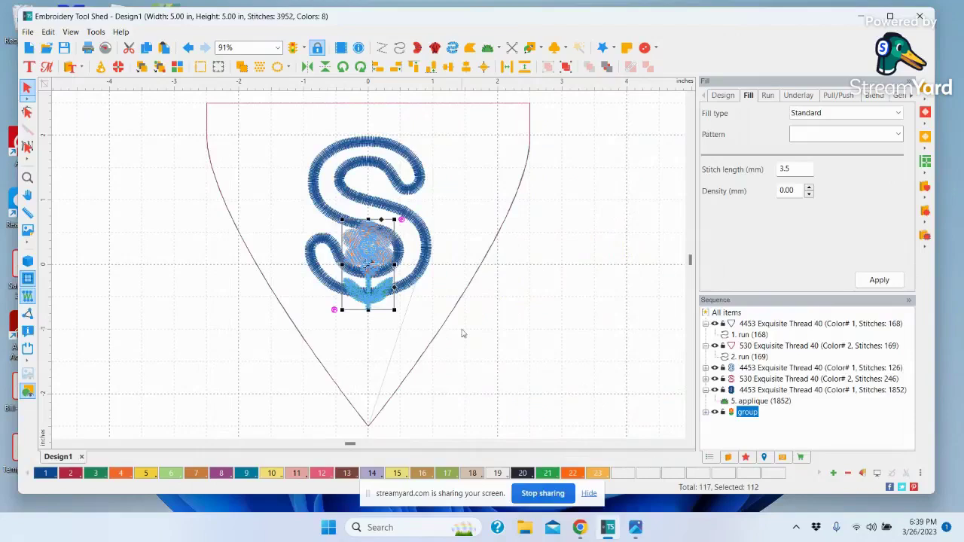
left_click_drag(369, 256, 369, 352)
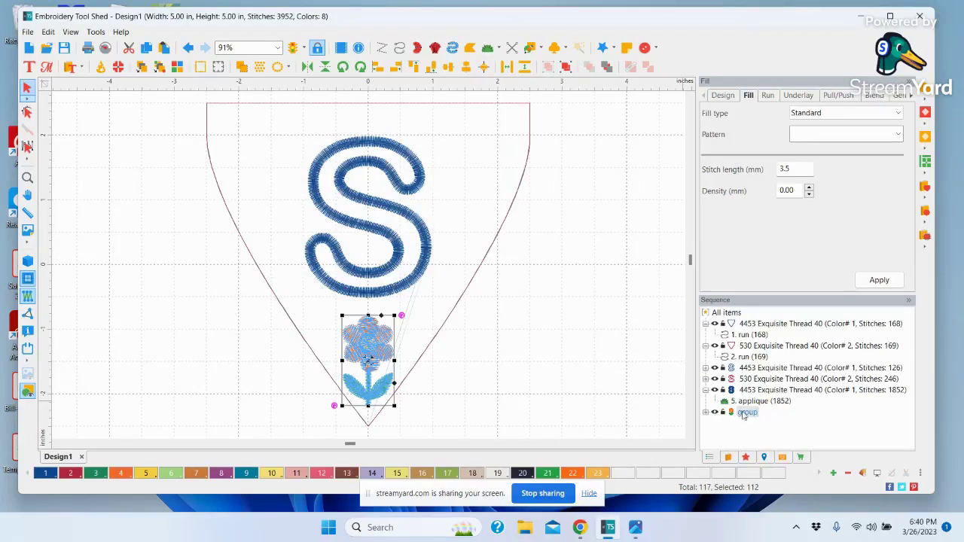
left_click(555, 368)
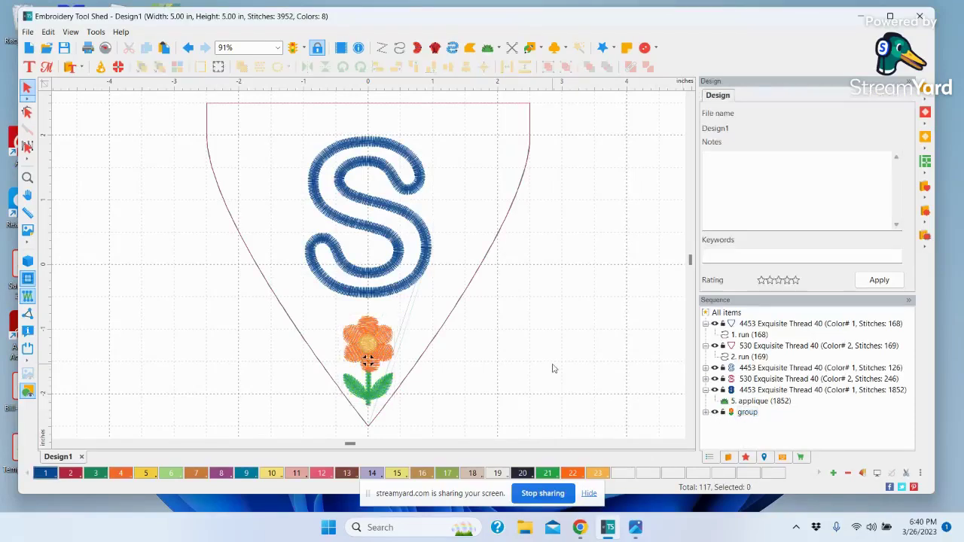
Ungroup the flower design into its separate thread colors.
left_click(380, 393)
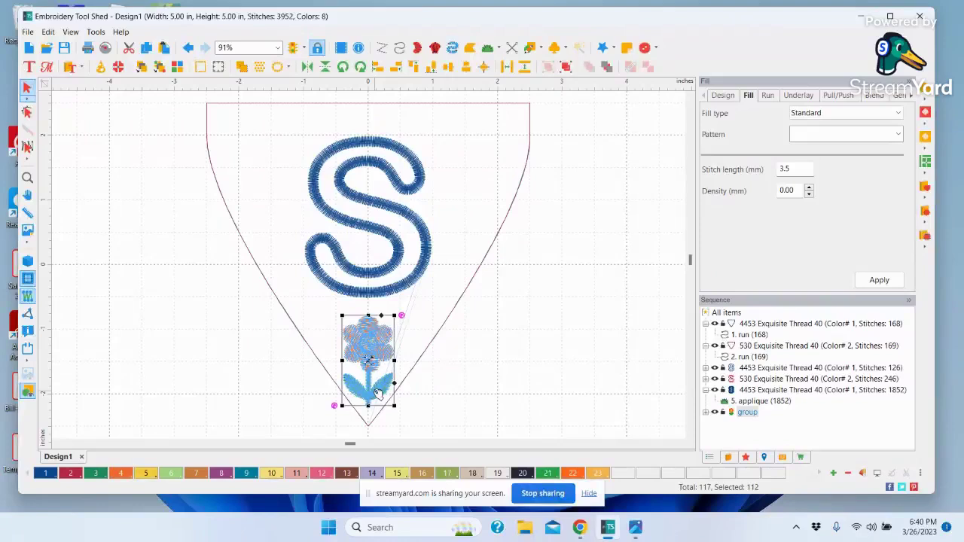
left_click(744, 414)
right_click(747, 416)
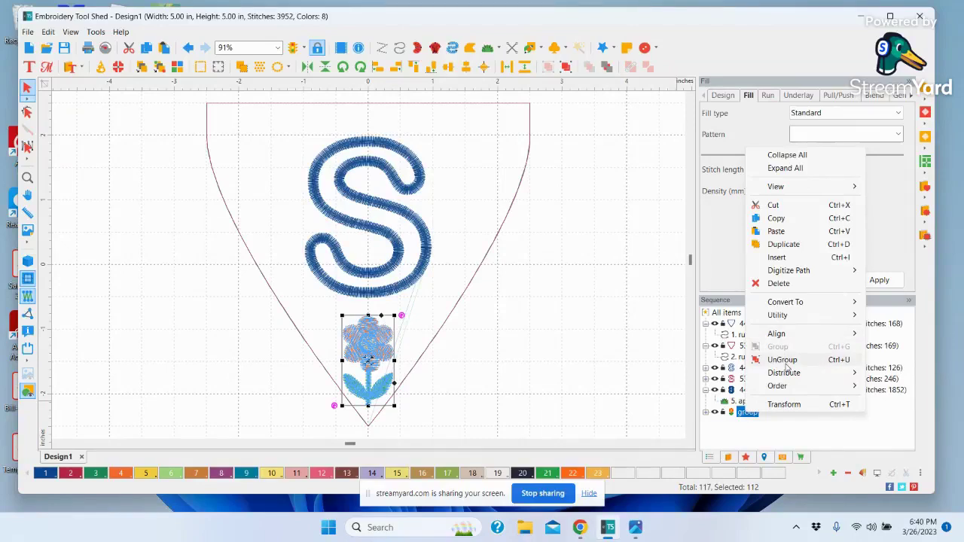
left_click(783, 364)
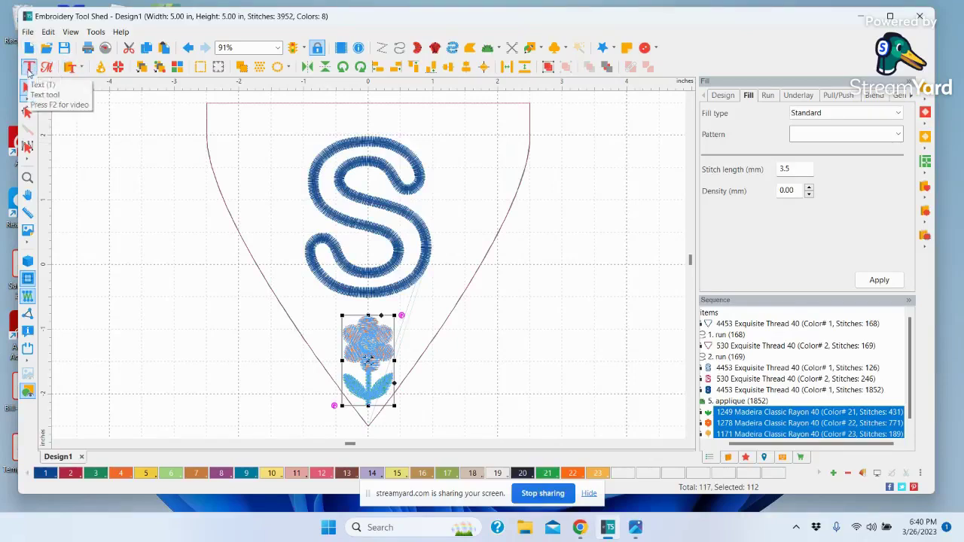
left_click(70, 68)
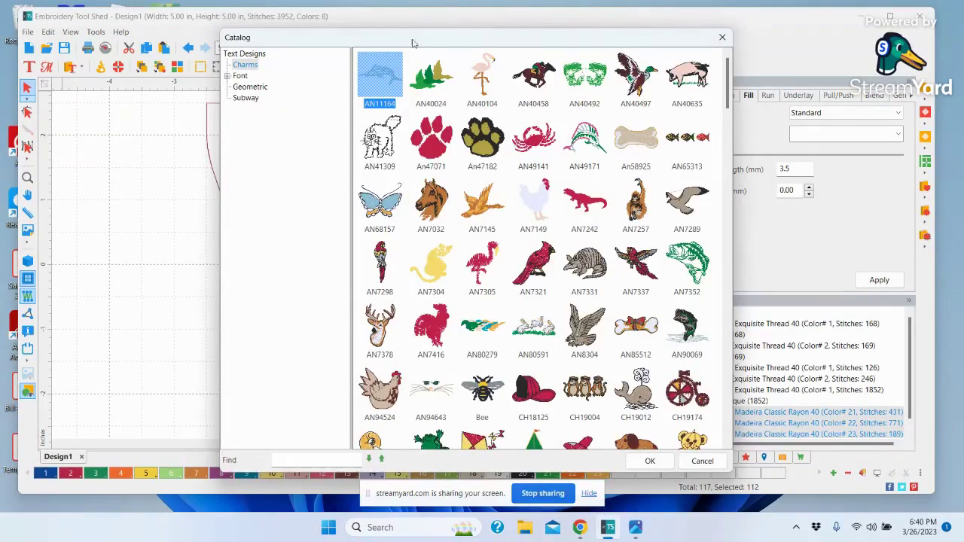
left_click(722, 39)
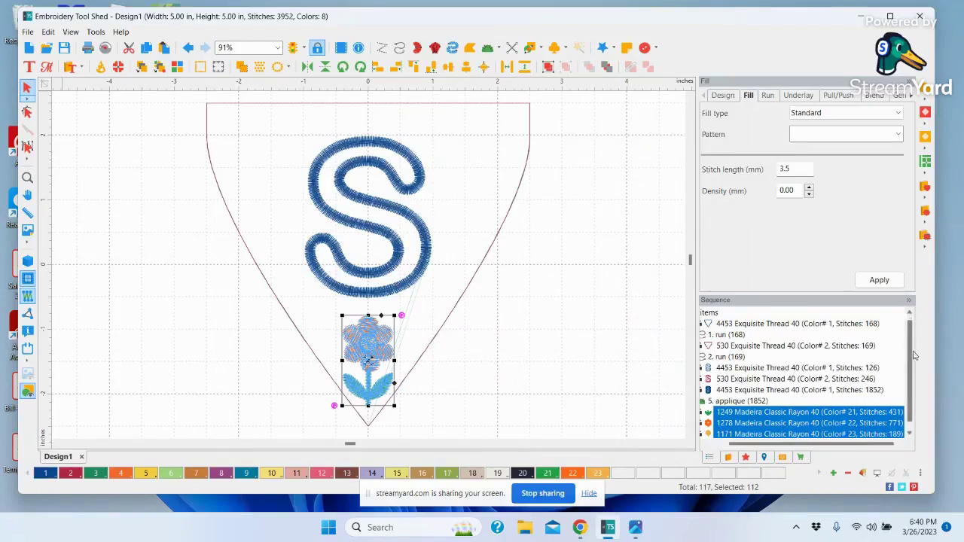
scroll(914, 361, "down", 1)
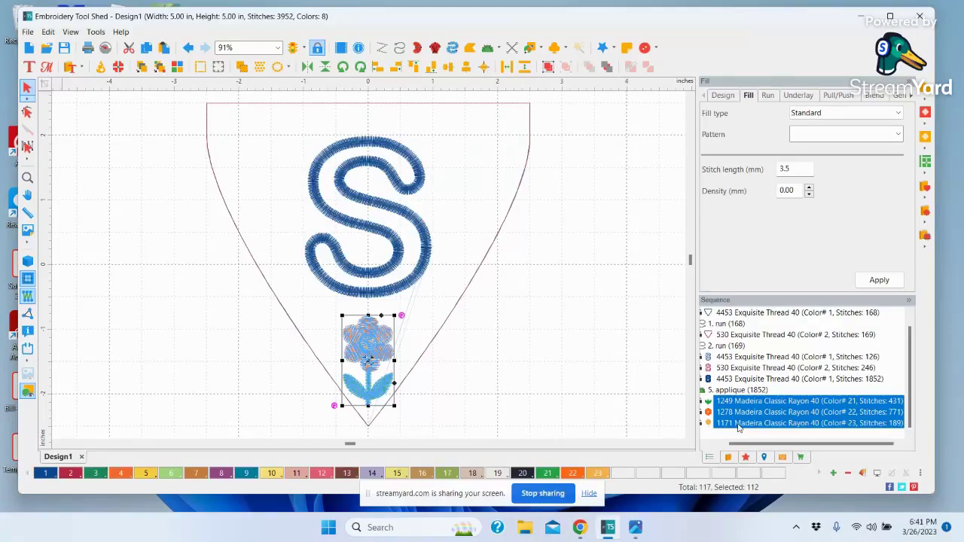
left_click(610, 382)
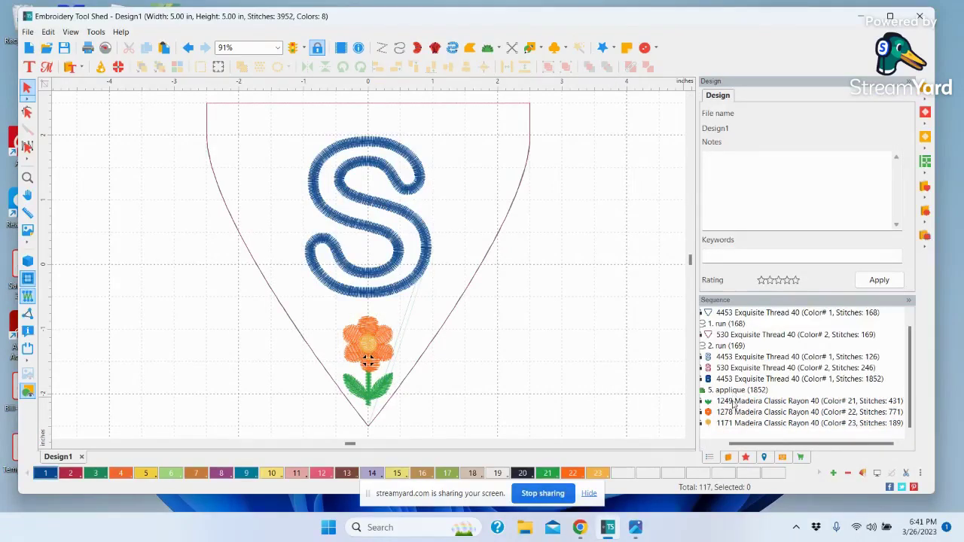
Delete the flower's green stem and leaves, and group the remaining orange petals with the yellow center.
left_click(732, 401)
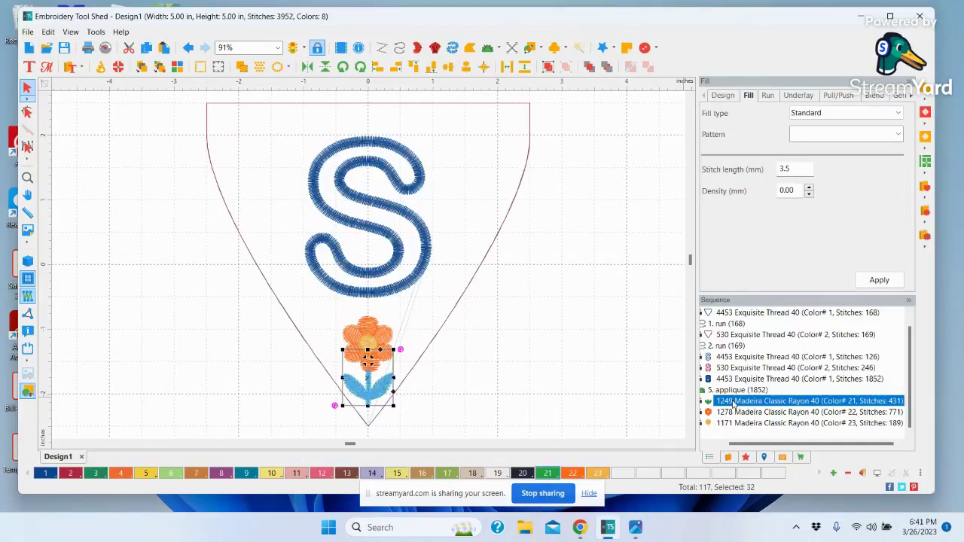
key("Delete")
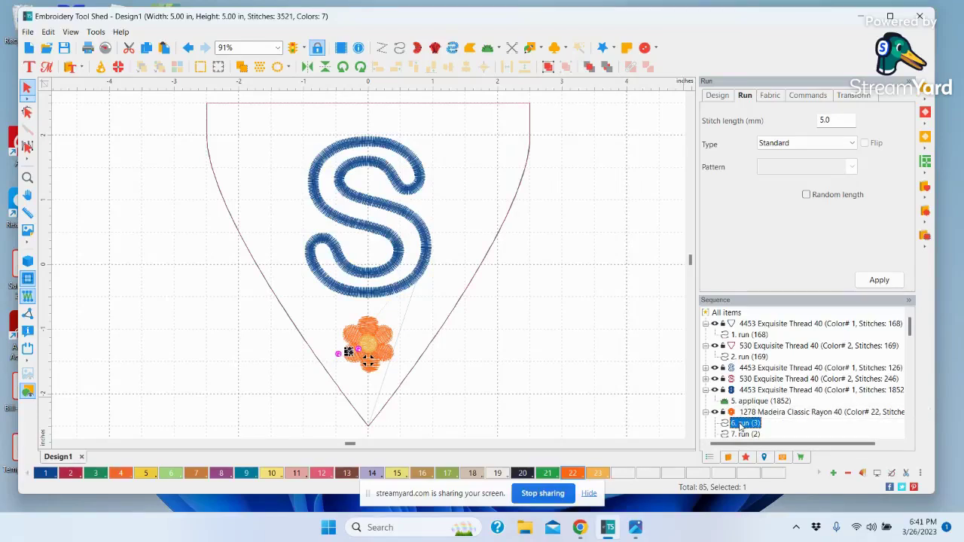
left_click(749, 413)
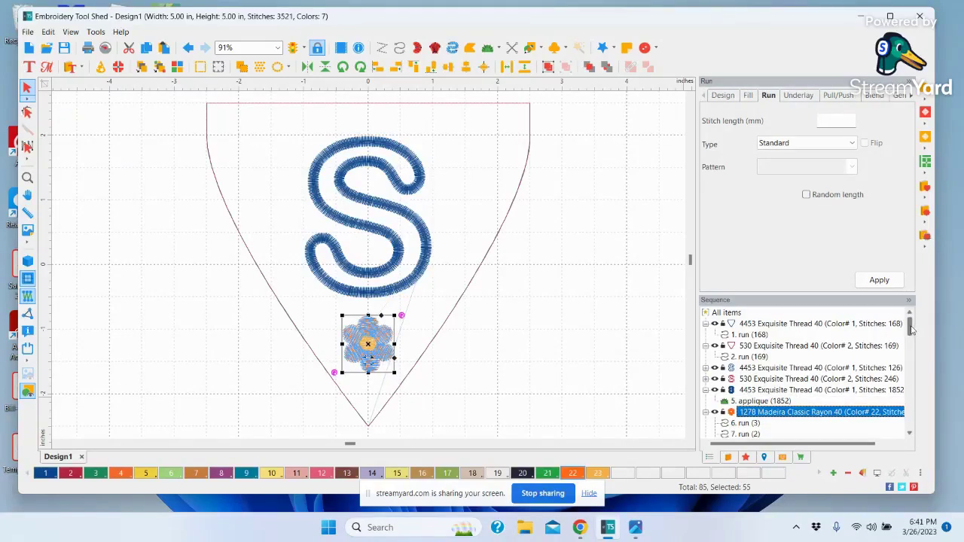
left_click_drag(910, 326, 896, 429)
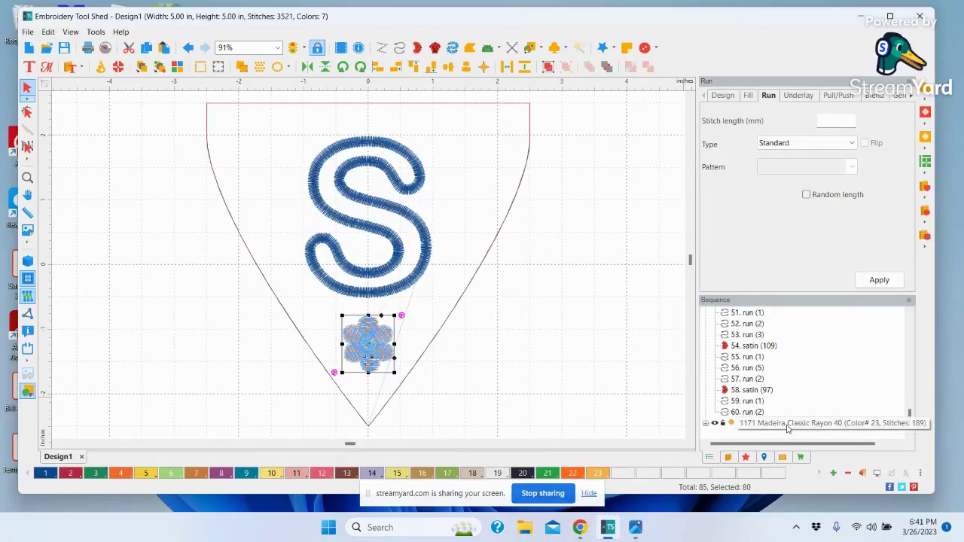
left_click(787, 424)
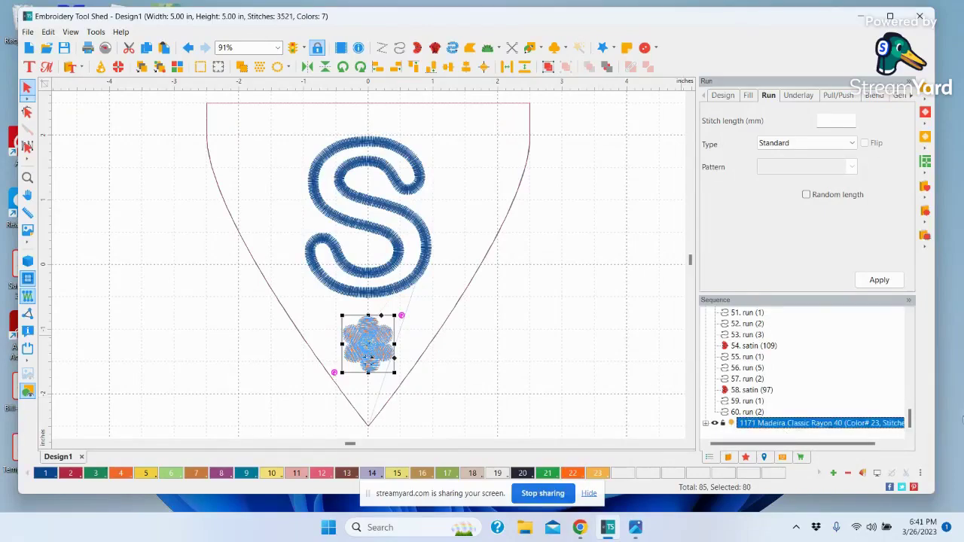
scroll(902, 395, "up", 3)
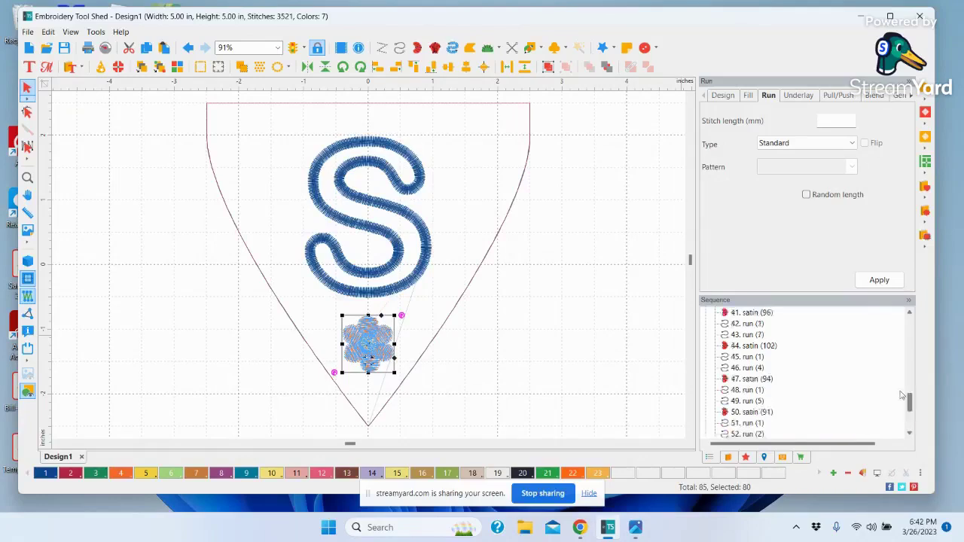
scroll(902, 394, "up", 10)
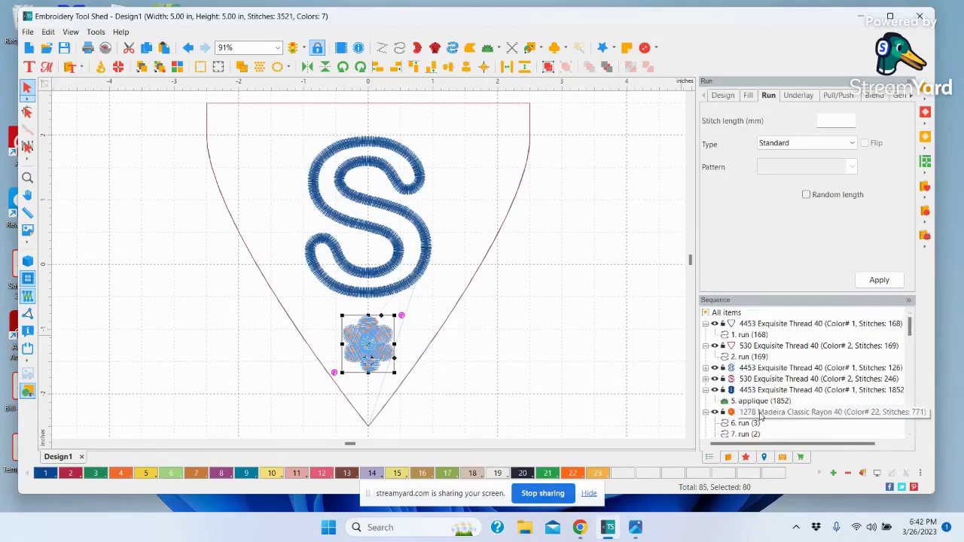
right_click(760, 417)
left_click(797, 347)
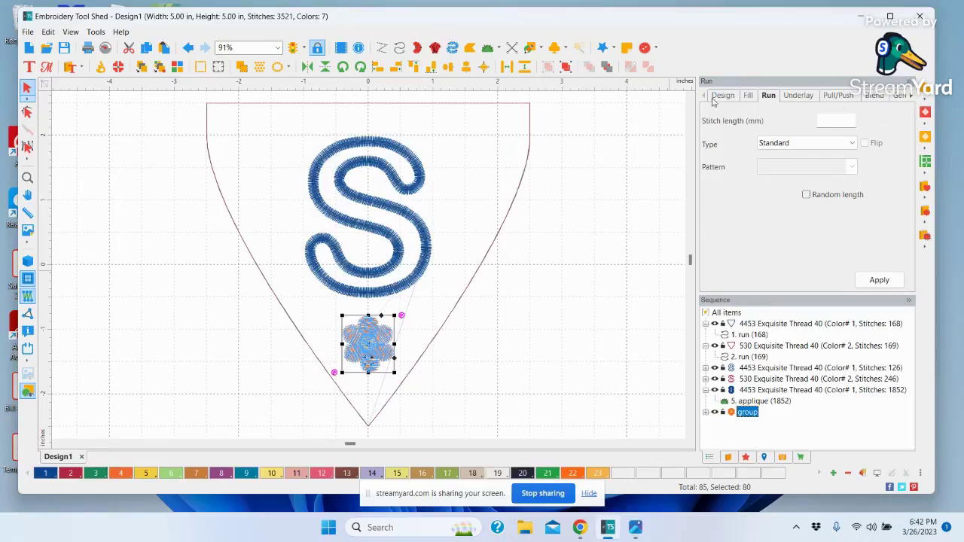
Set the flower group's height to 1.00 in with the aspect ratio maintained.
left_click(910, 99)
left_click(911, 99)
left_click(910, 98)
left_click(911, 99)
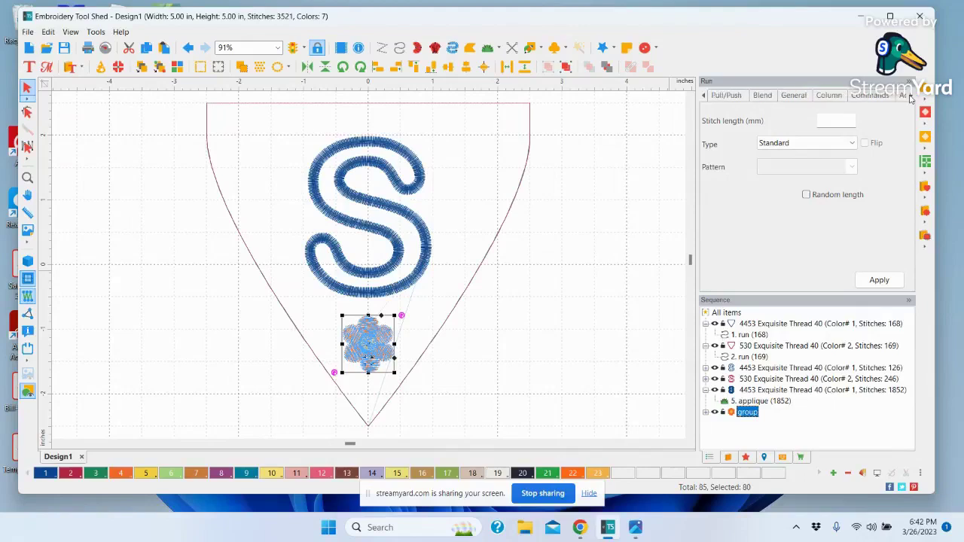
left_click(910, 99)
left_click(910, 99)
left_click(911, 99)
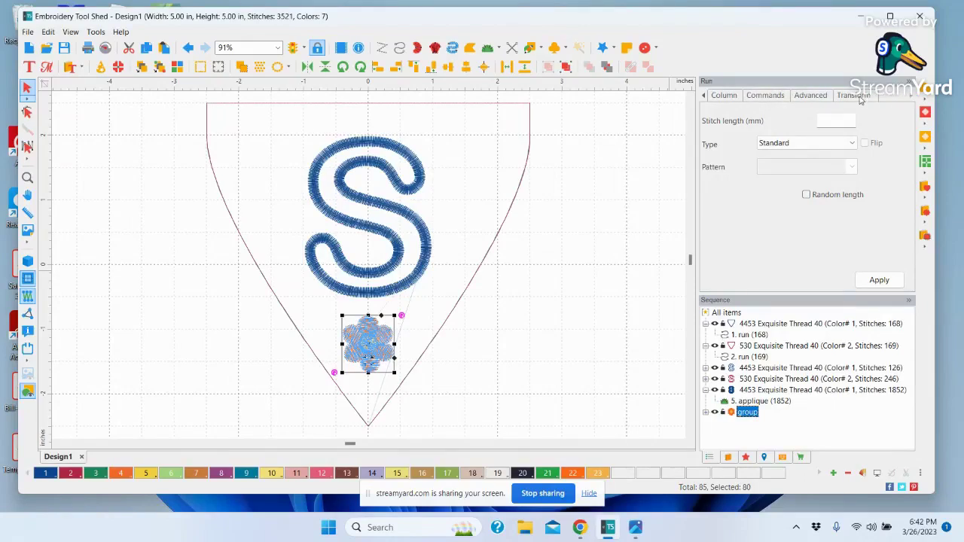
left_click(859, 98)
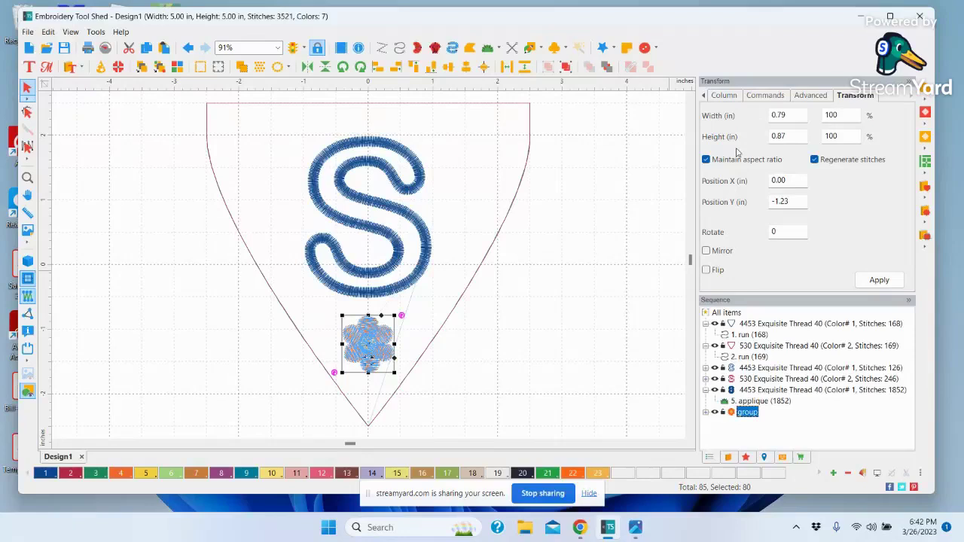
left_click(782, 136)
left_click_drag(782, 137, 762, 140)
type(".0")
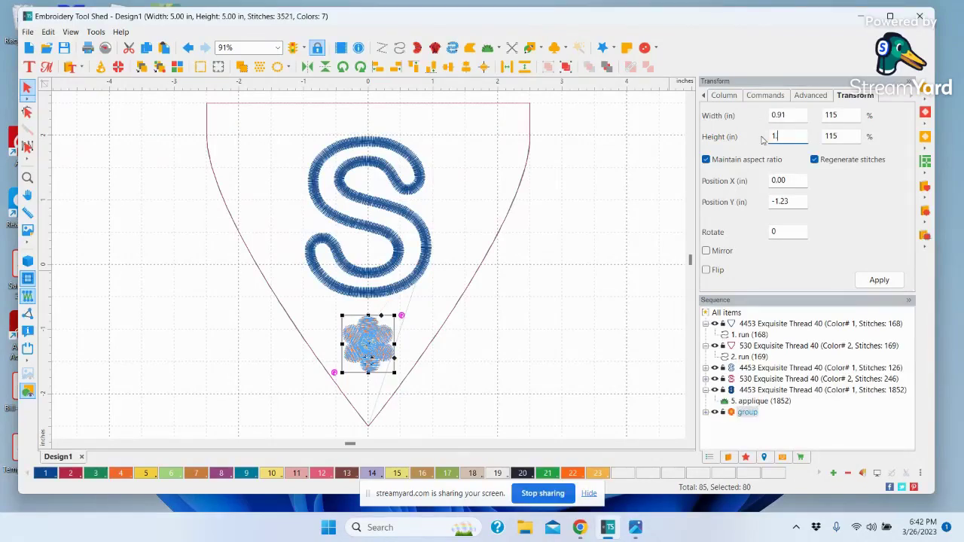
left_click(877, 282)
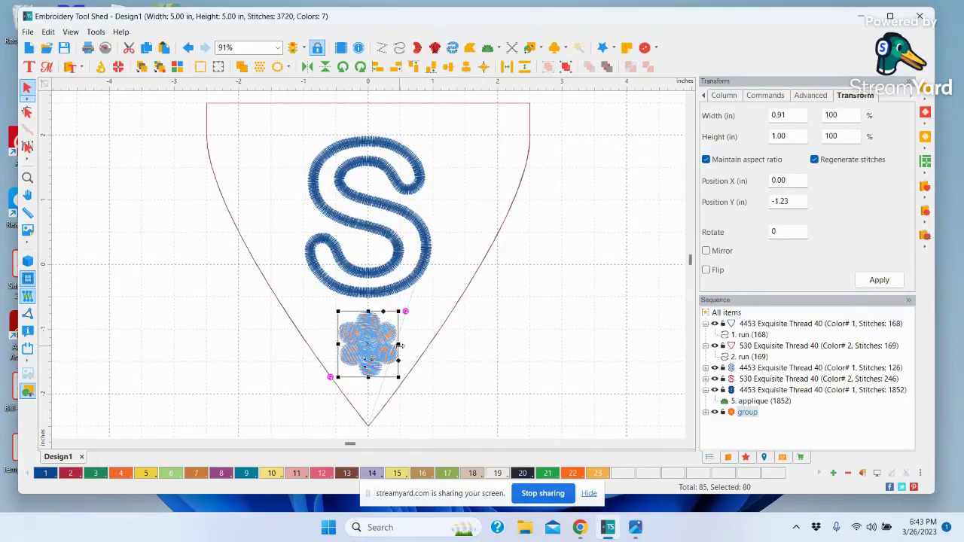
Set the flower's width to 1.00 in without maintaining the aspect ratio, and move it back onto the pennant's vertical centerline.
left_click_drag(401, 345, 405, 345)
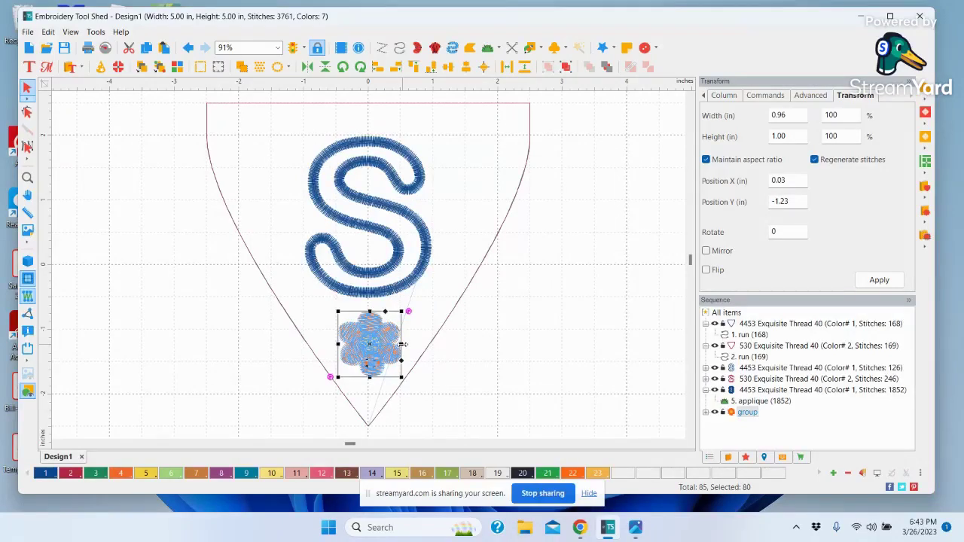
left_click_drag(404, 345, 406, 344)
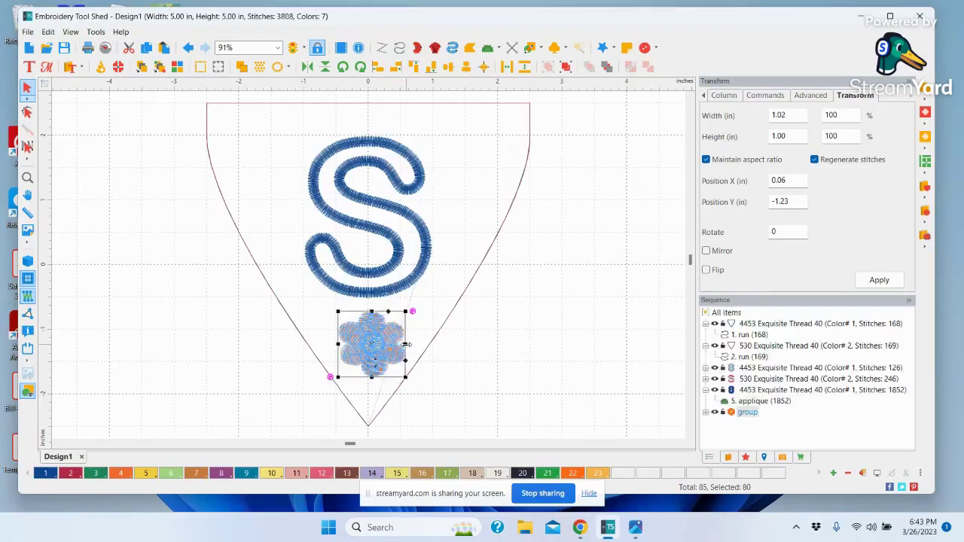
right_click(786, 115)
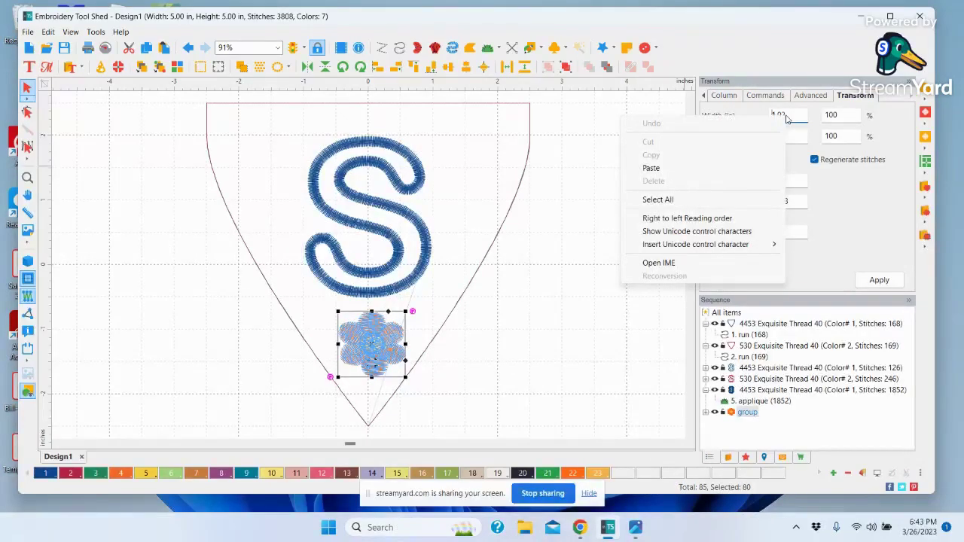
left_click(791, 112)
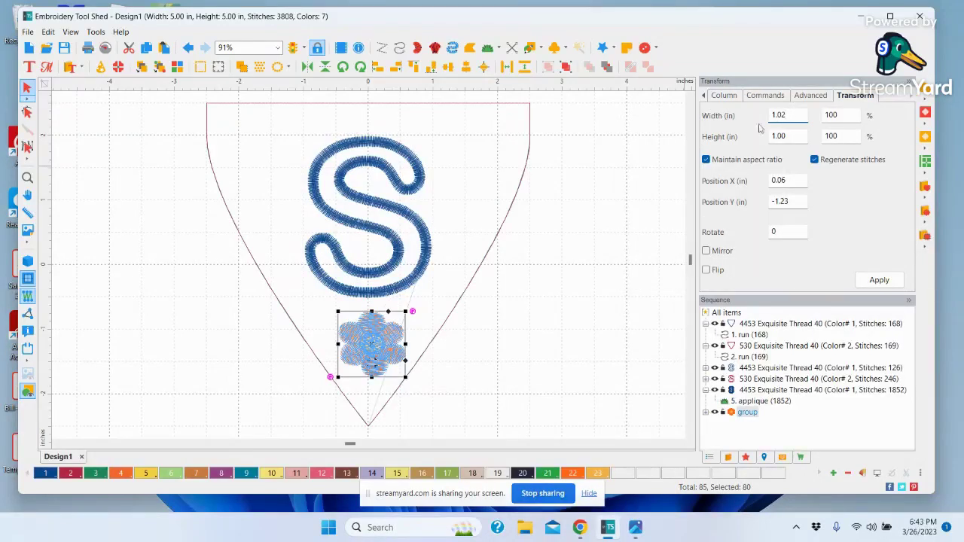
left_click(706, 160)
left_click(783, 114)
key("BackSpace")
left_click(878, 280)
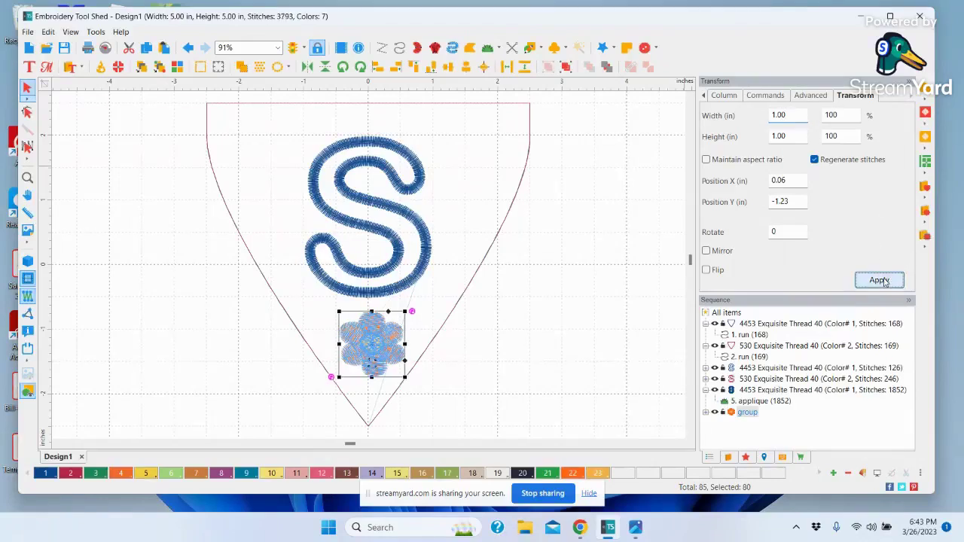
left_click(568, 345)
left_click_drag(375, 343, 371, 339)
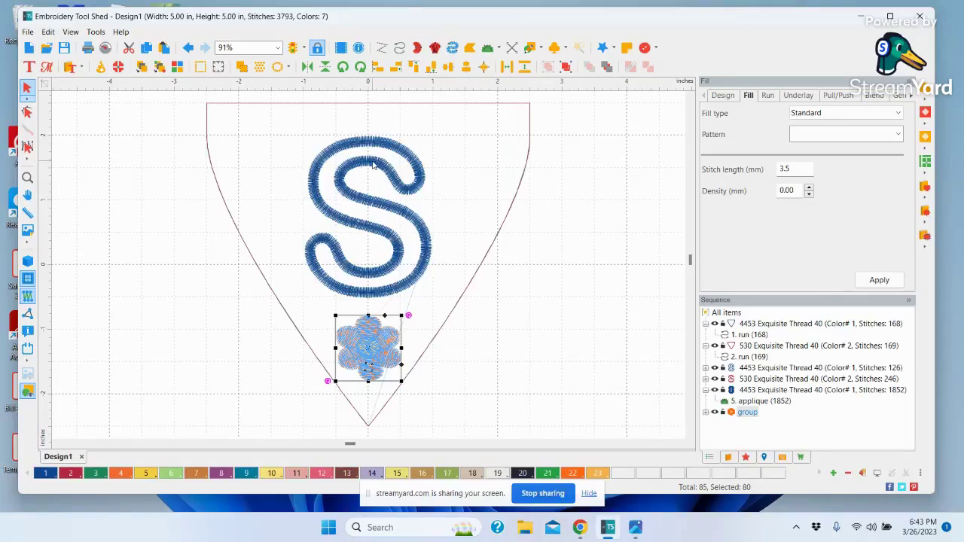
left_click(755, 370)
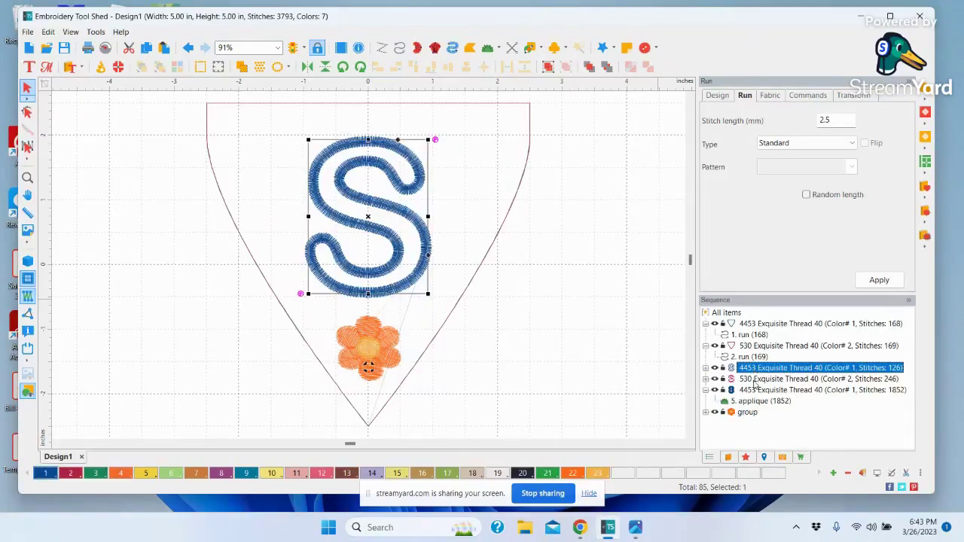
left_click(754, 390, "shift")
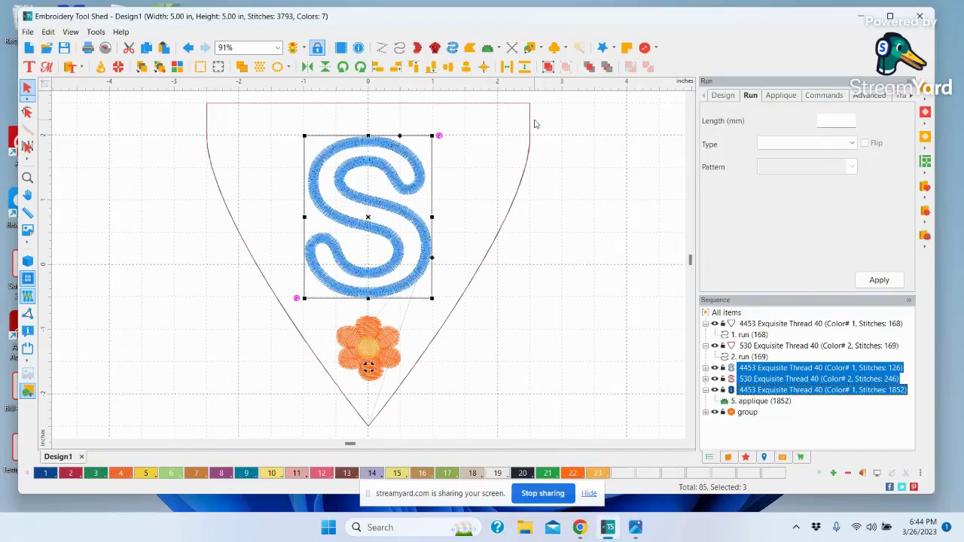
left_click(773, 324)
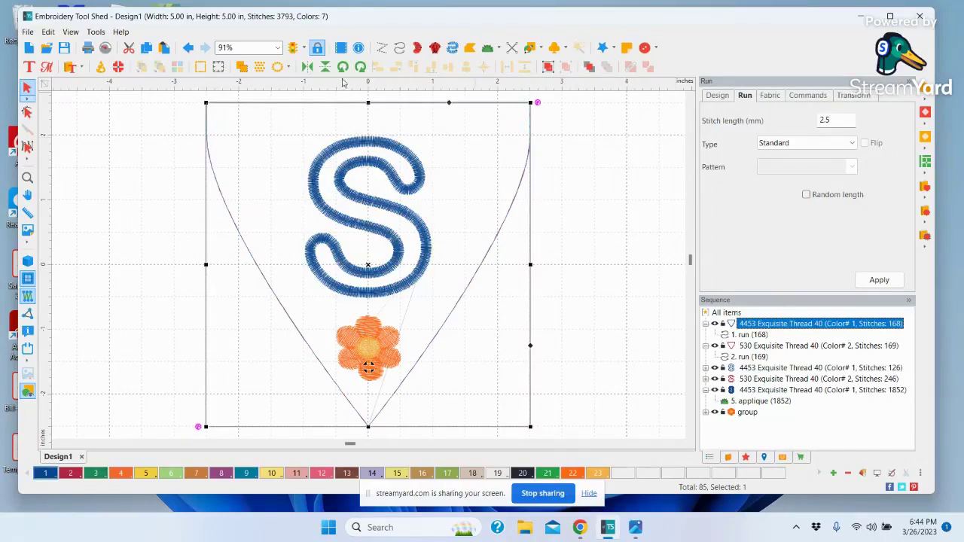
Nudge the flower group down and back up until it sits slightly closer to the S.
left_click(745, 413)
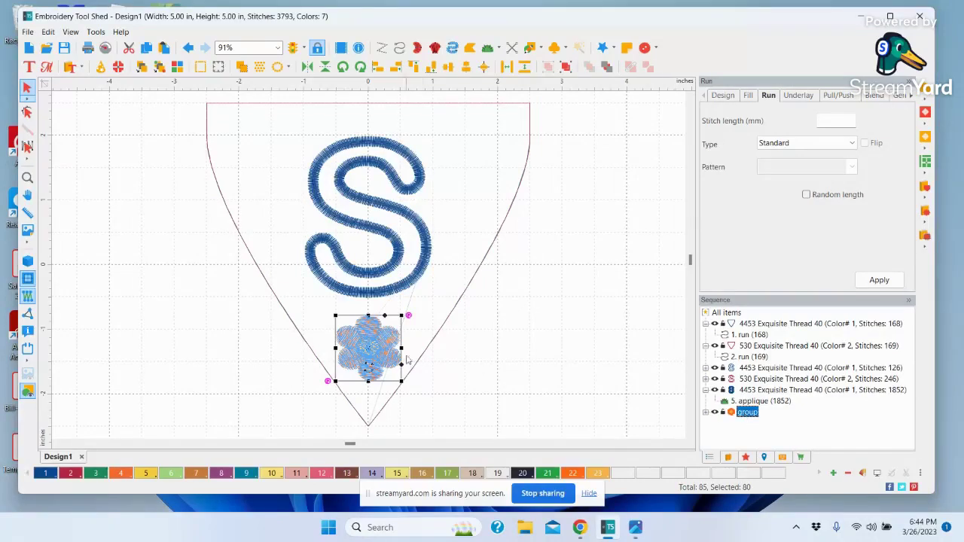
left_click(372, 347)
key("Down")
key("Down")
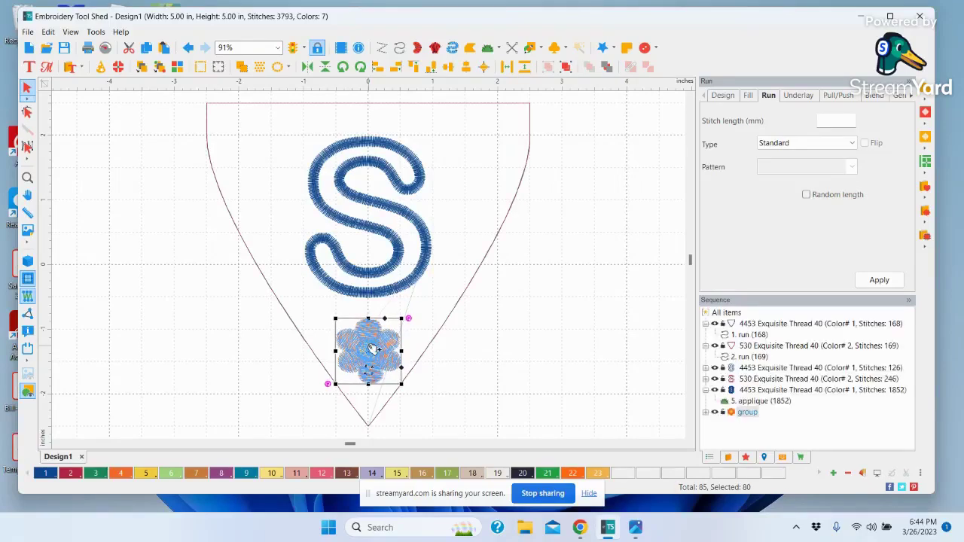
key("Down")
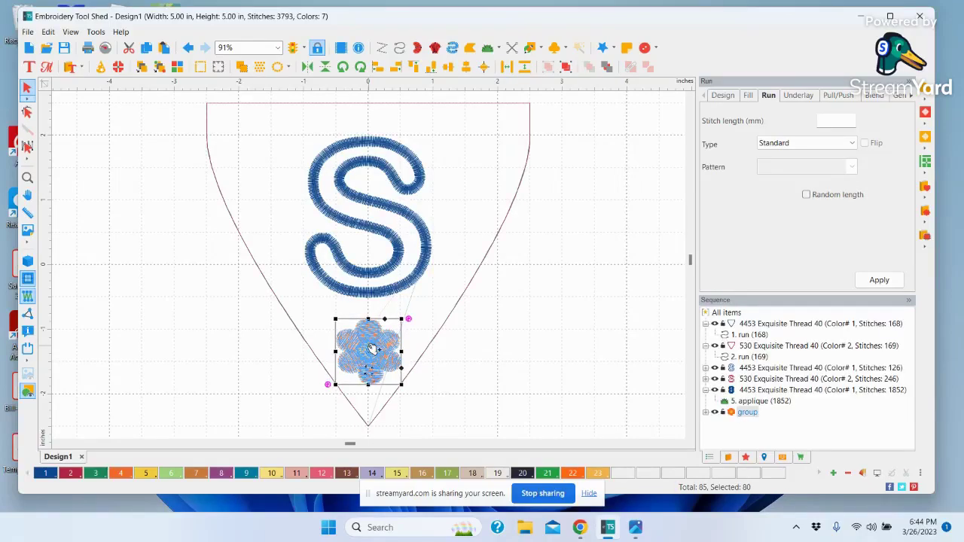
key("Up")
key("Up")
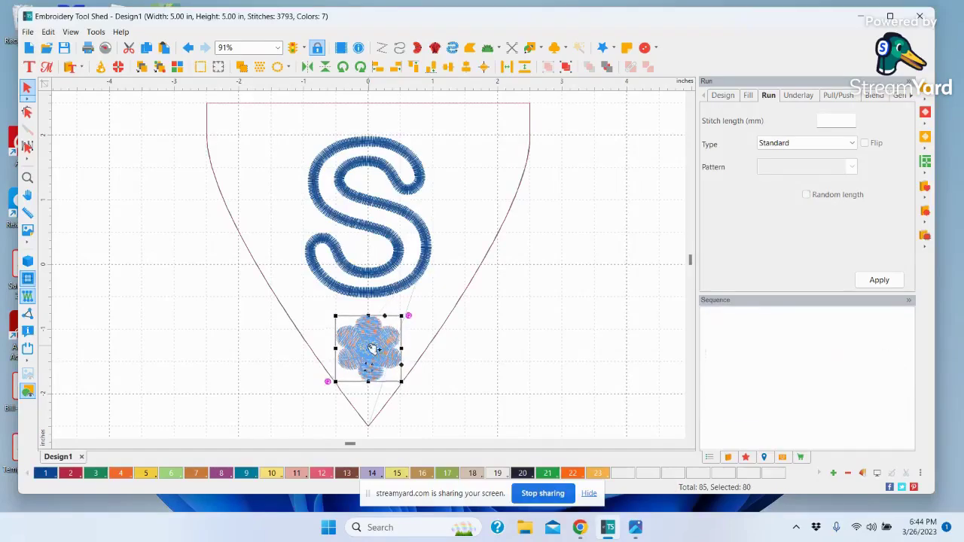
key("Up")
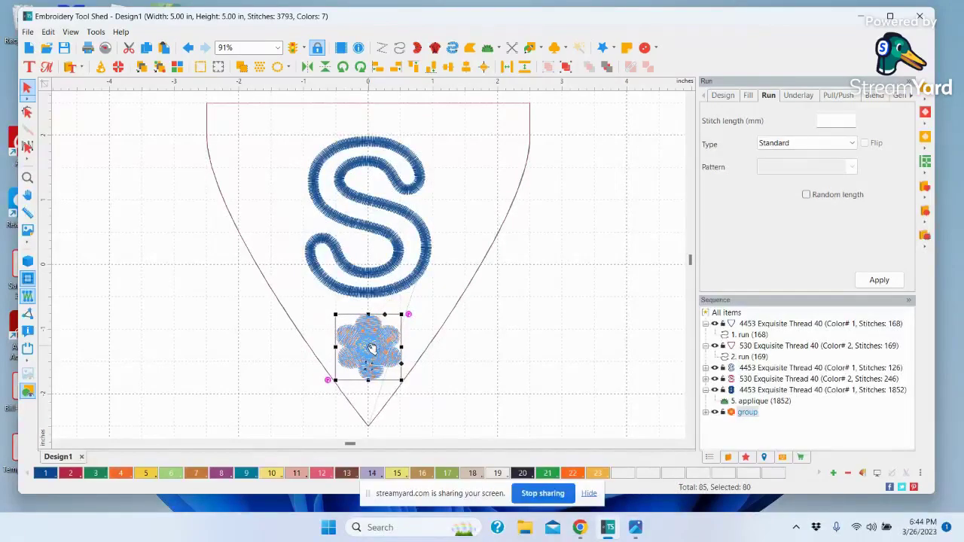
key("Up")
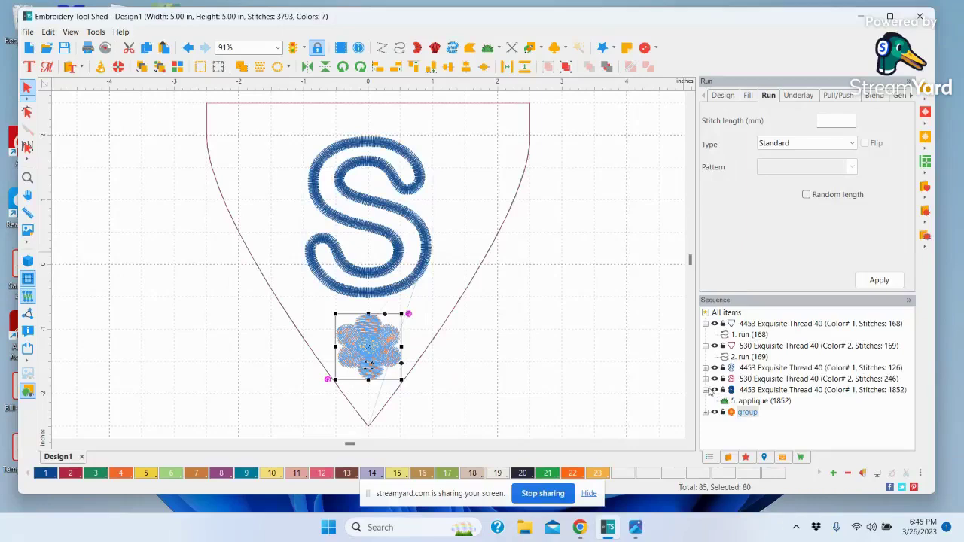
Create an outline 0.25 in inside the second pennant outline (thread 530) with Unite outlines off, and expand its sequence entry.
left_click(708, 390)
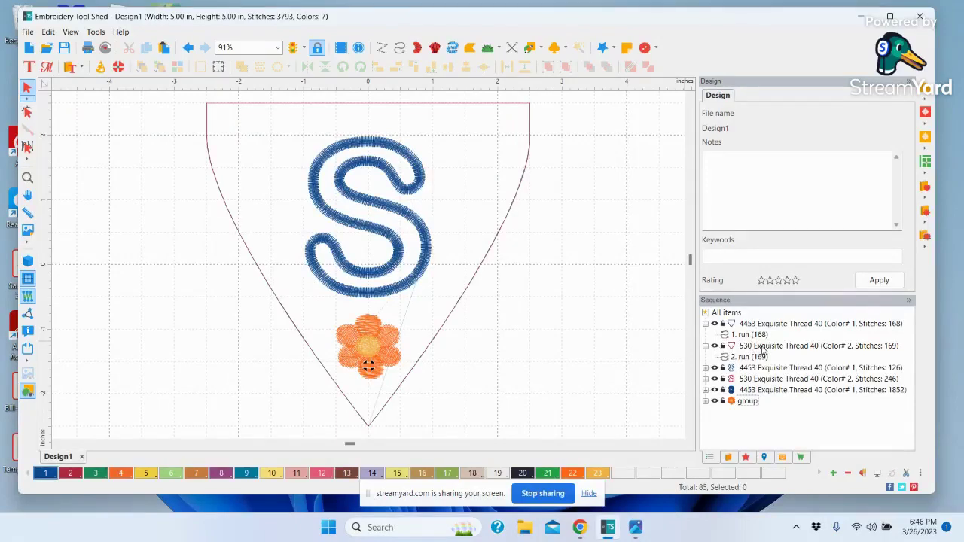
left_click(764, 346)
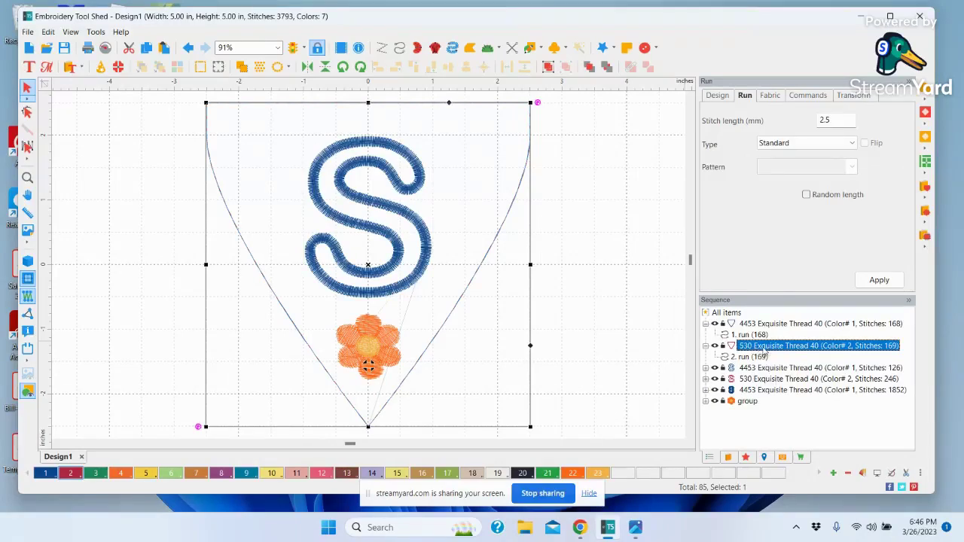
right_click(763, 349)
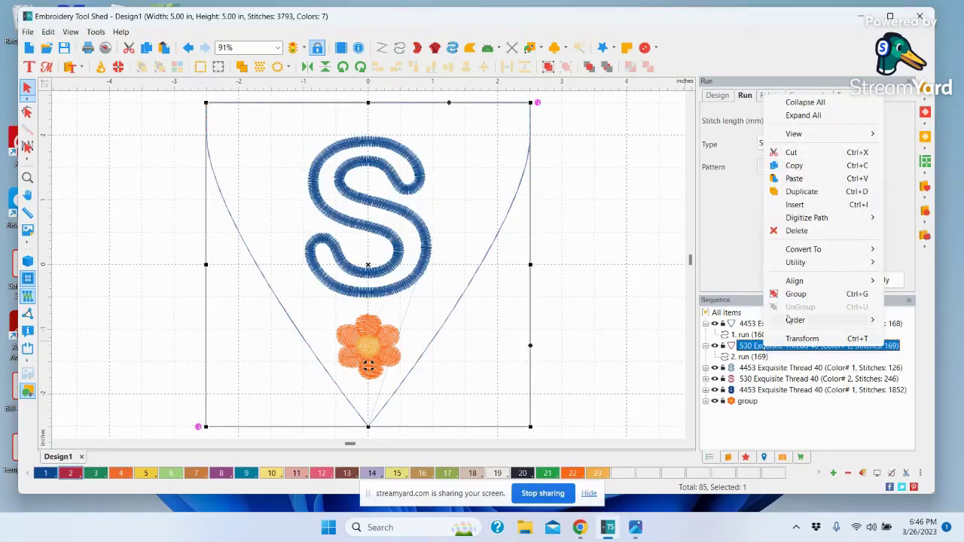
mouse_move(799, 262)
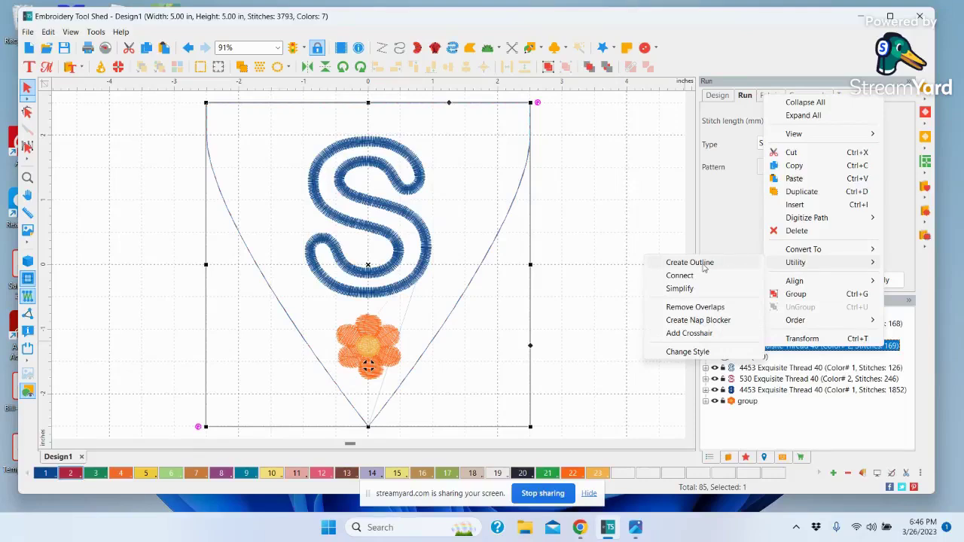
left_click(689, 262)
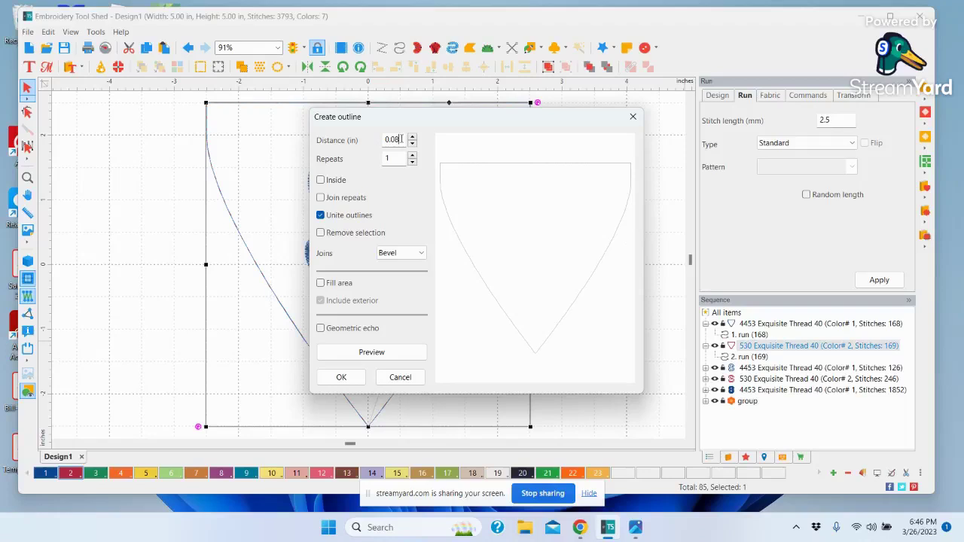
left_click_drag(400, 140, 369, 139)
type(".25")
left_click(320, 180)
left_click(320, 216)
left_click(341, 377)
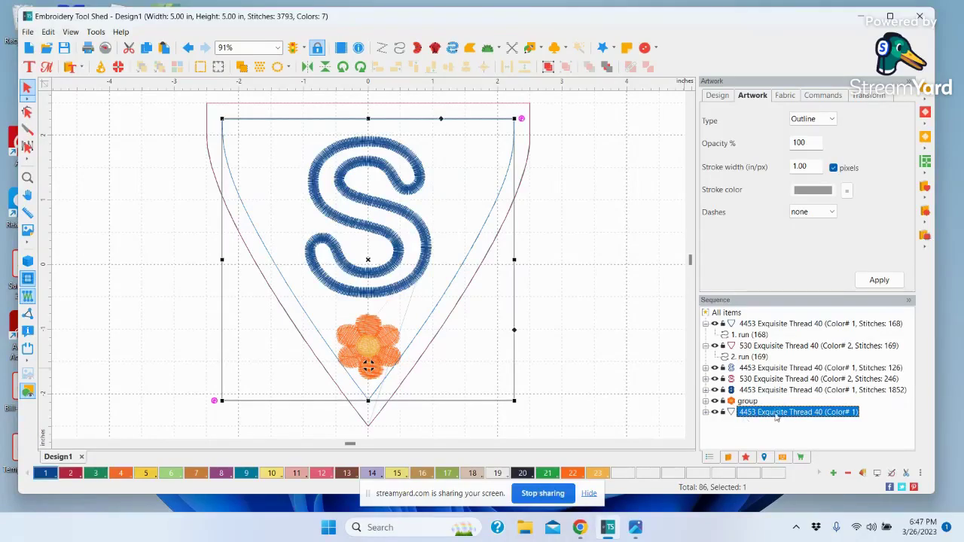
left_click(705, 412)
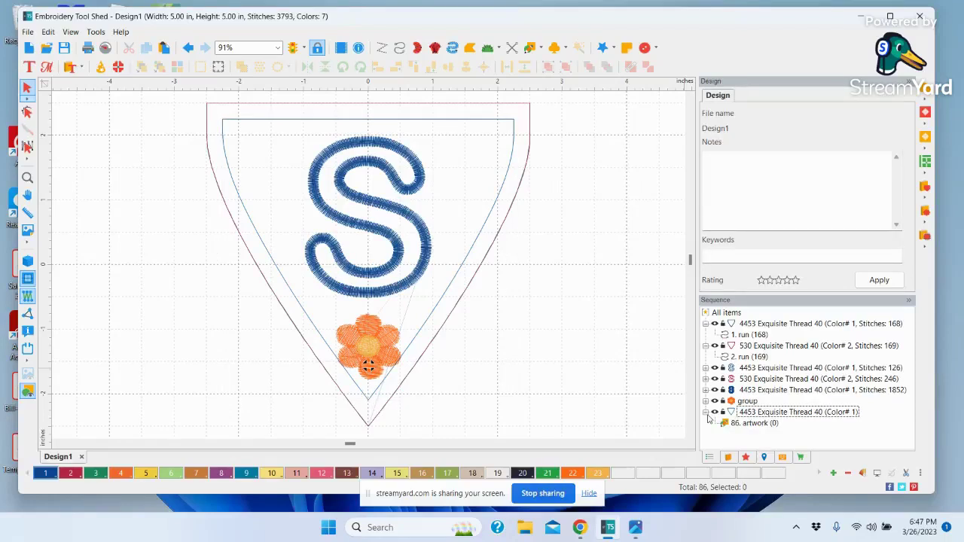
Convert the inset pennant outline artwork to a run stitch, set its type to Bean, and expand its sequence entry.
left_click(758, 413)
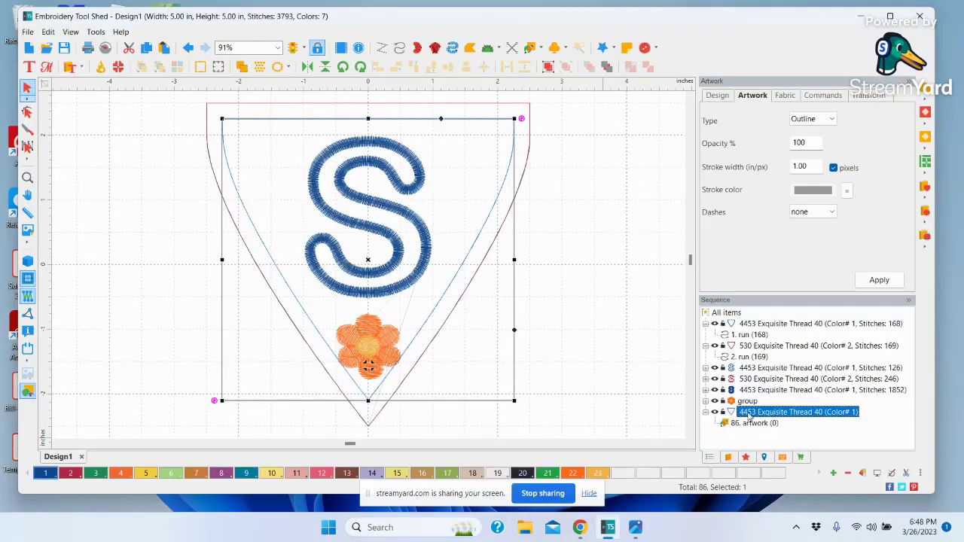
right_click(749, 416)
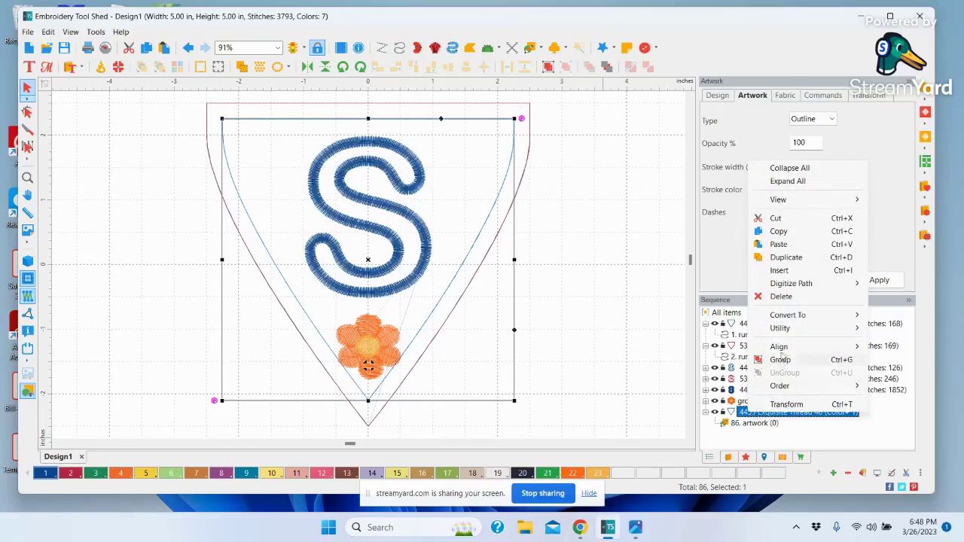
mouse_move(776, 319)
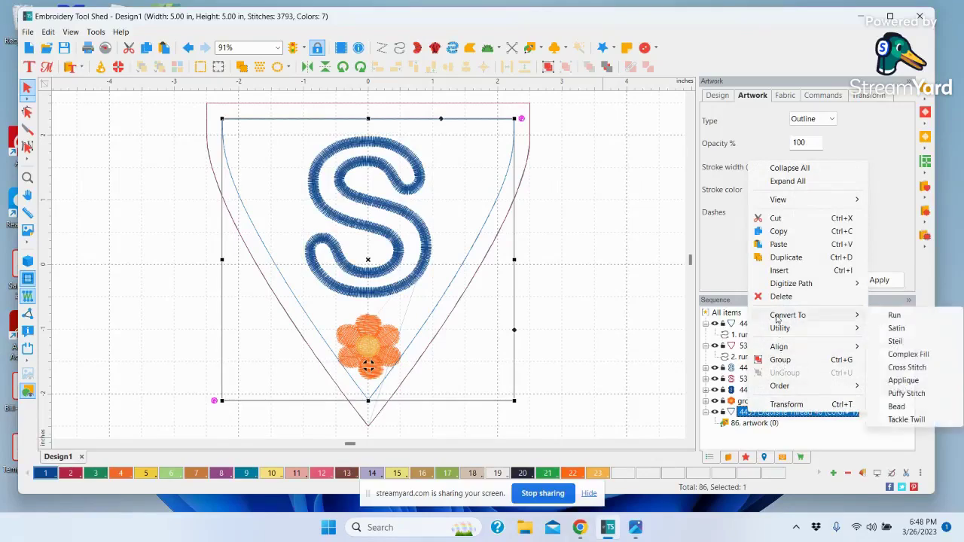
left_click(895, 316)
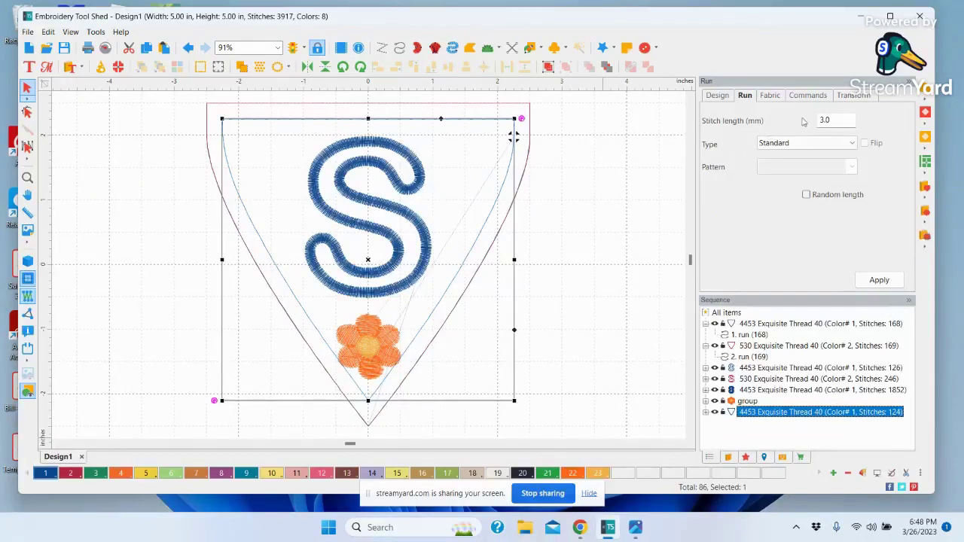
left_click(853, 144)
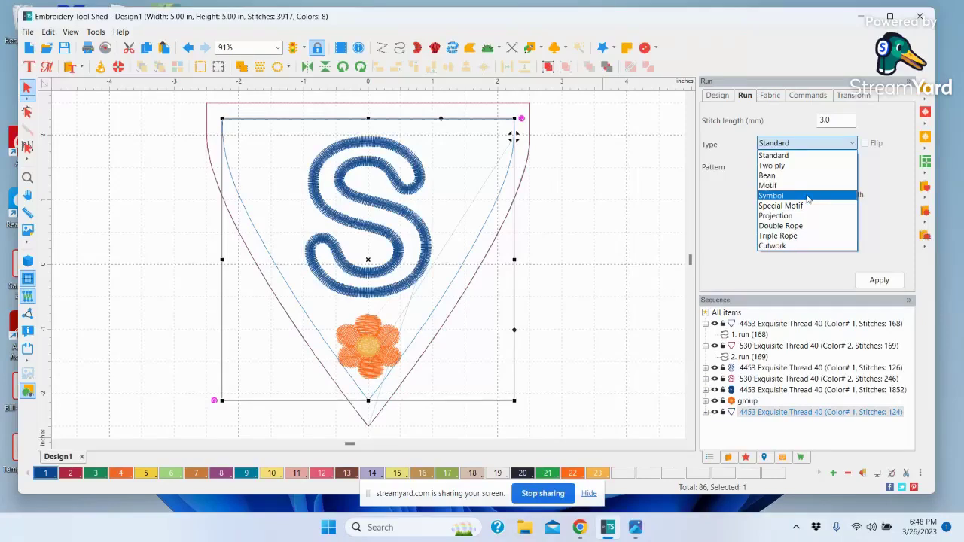
left_click(767, 176)
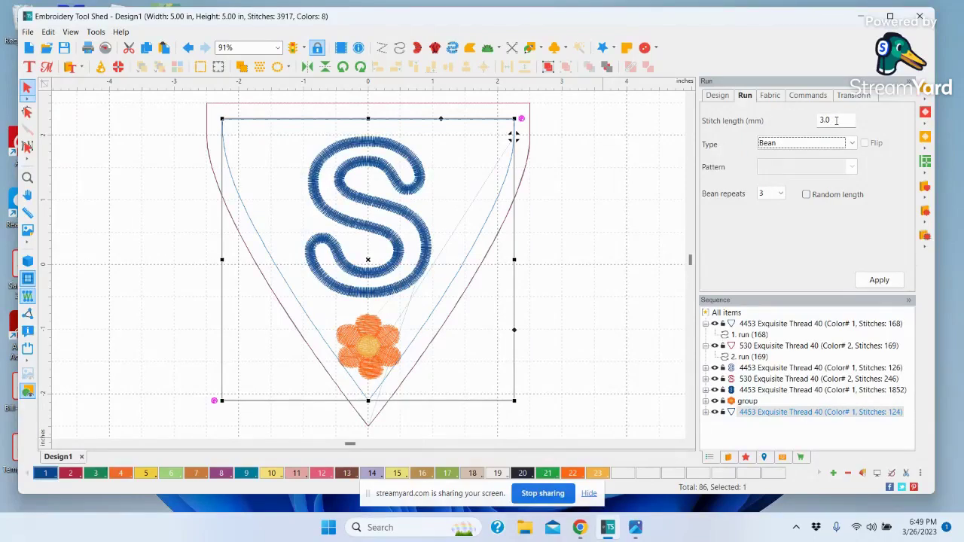
left_click(880, 281)
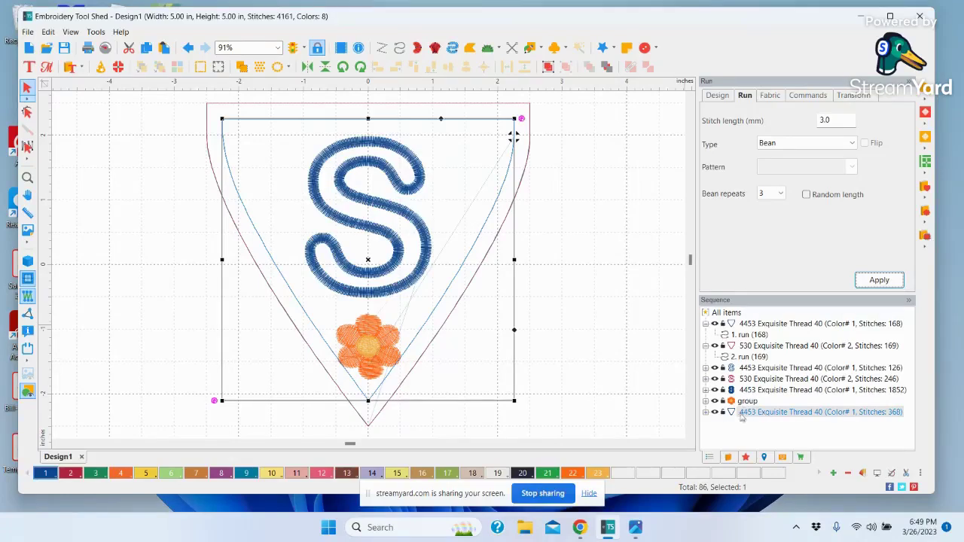
left_click(706, 412)
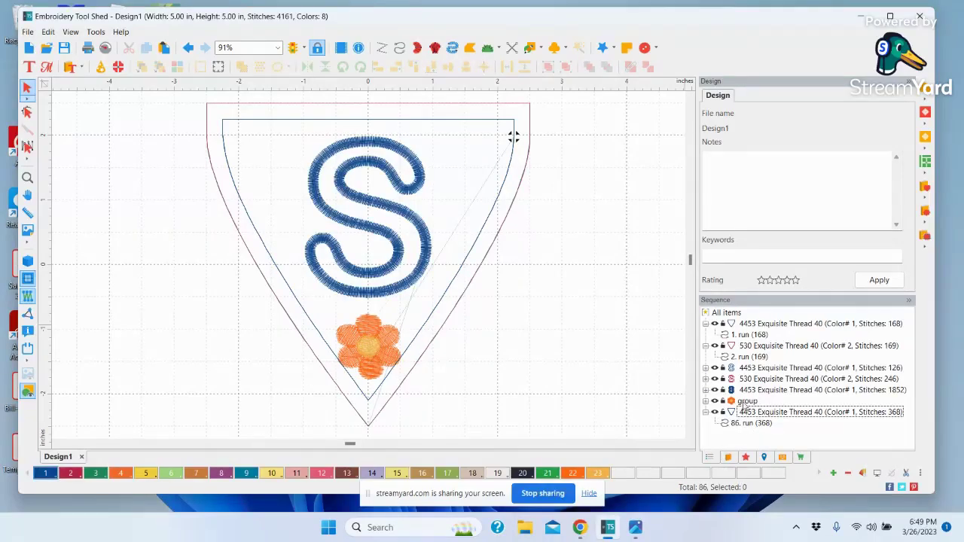
Nudge the flower group upward until it sits just below the S, and deselect it.
left_click(747, 401)
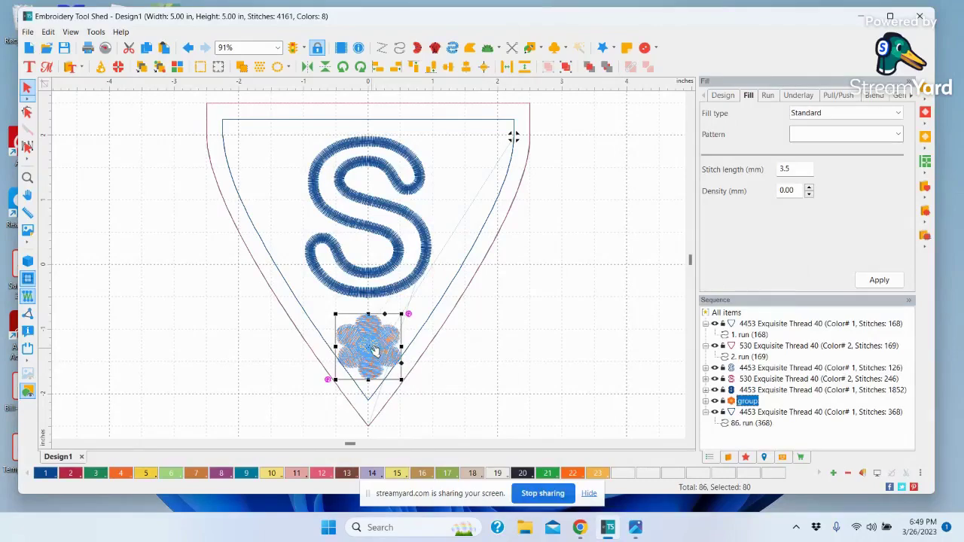
left_click(370, 345)
key("Up")
key("Up")
key("Up")
key("Up")
key("Up")
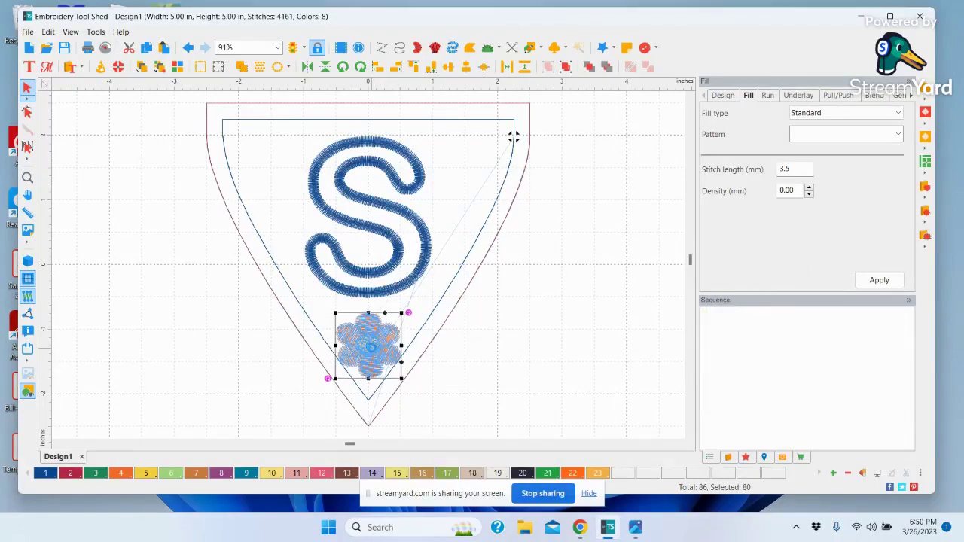
key("Up")
key("Up")
key("Up")
key("Up")
key("Up")
key("Up")
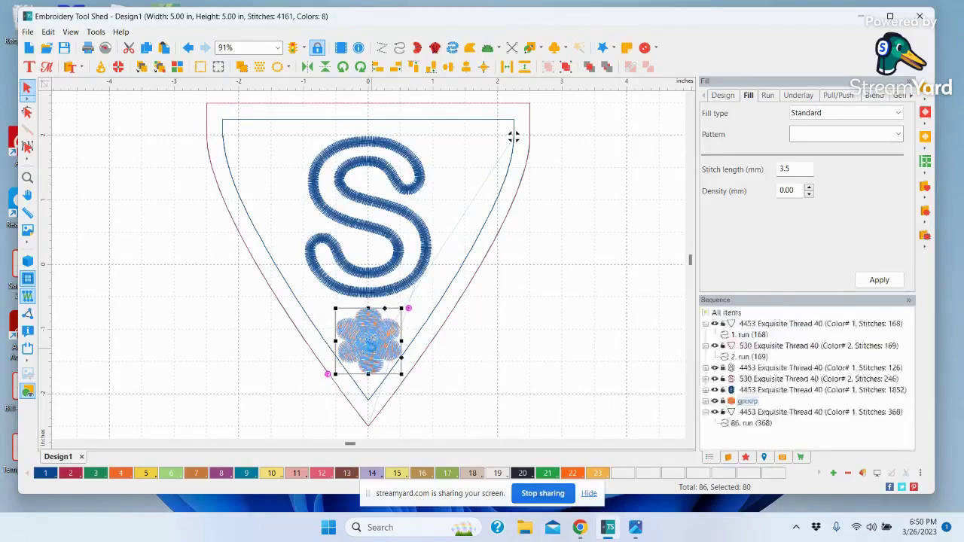
key("Up")
key("Up")
key("Up")
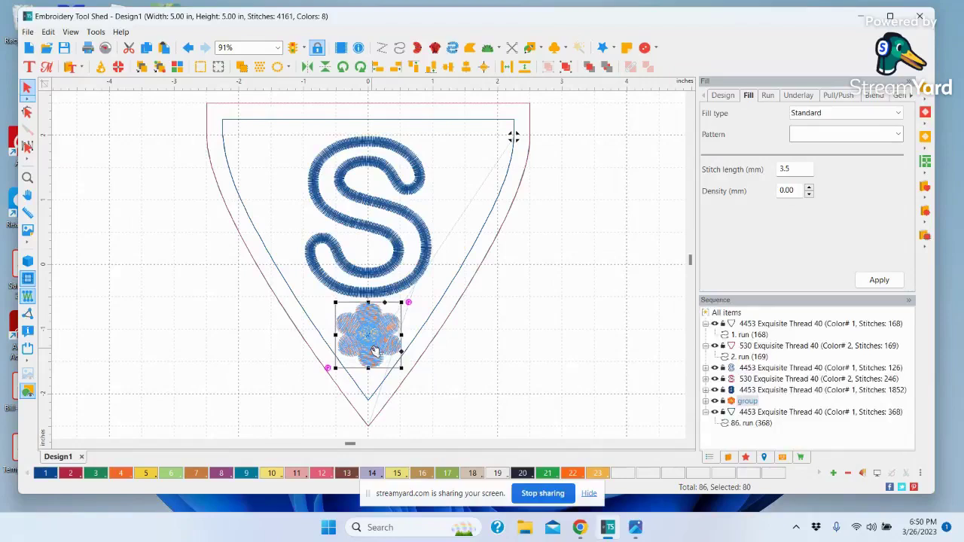
left_click(580, 375)
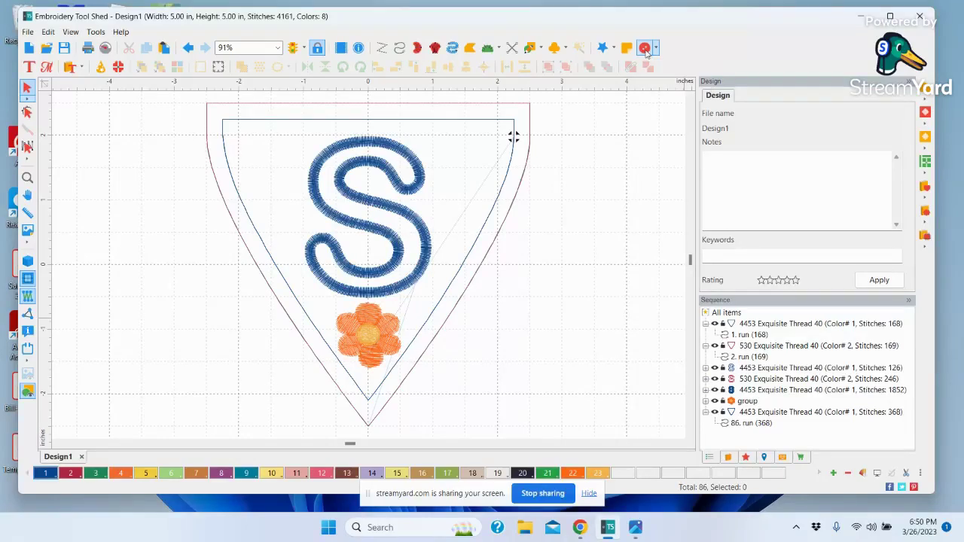
Draw a circle about 0.31 in across as ellipse artwork outside the pennant's upper right corner, and assign it thread color 2.
left_click(541, 49)
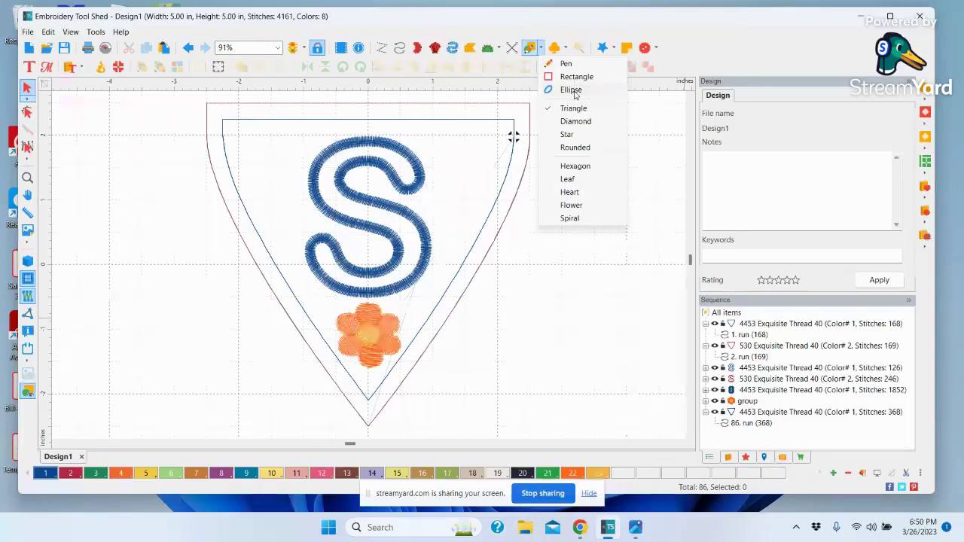
left_click(572, 90)
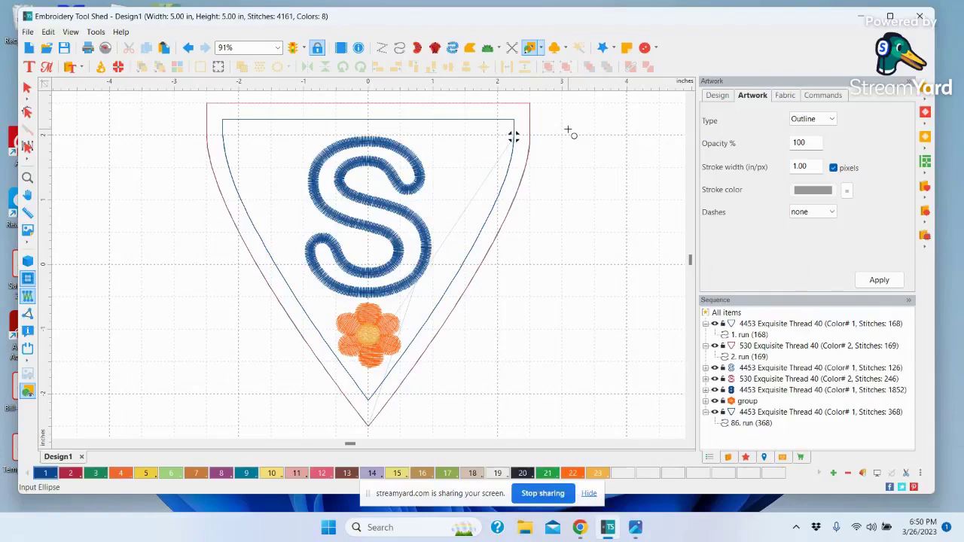
left_click_drag(570, 131, 589, 149)
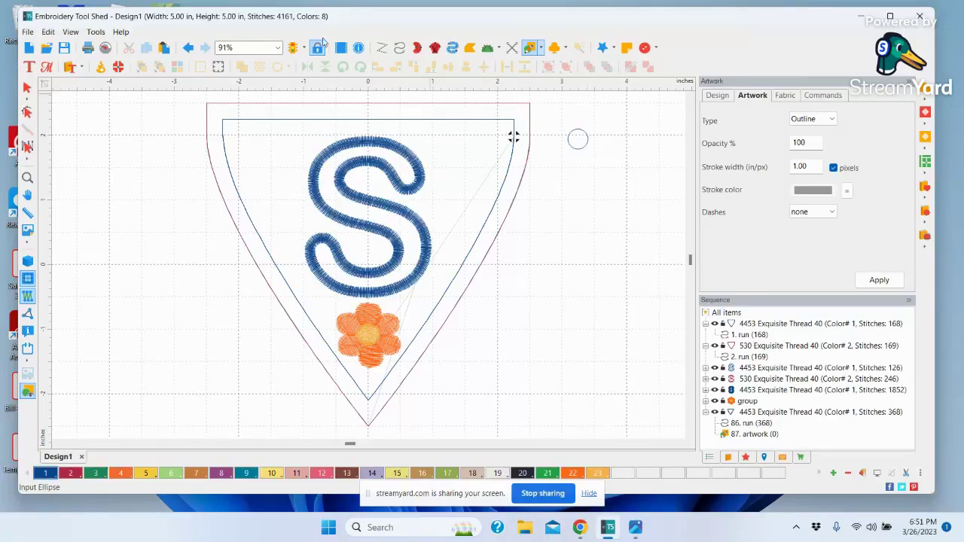
left_click(26, 86)
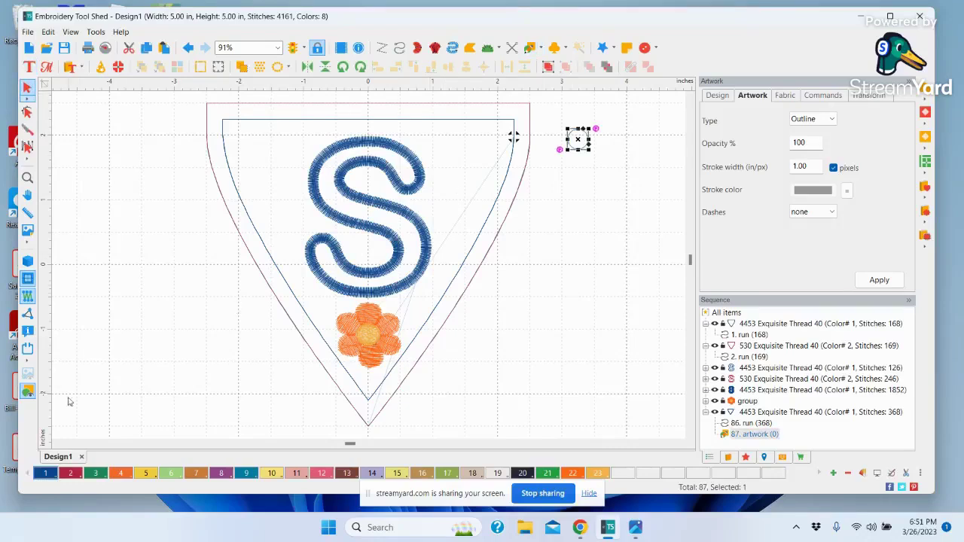
left_click(72, 474)
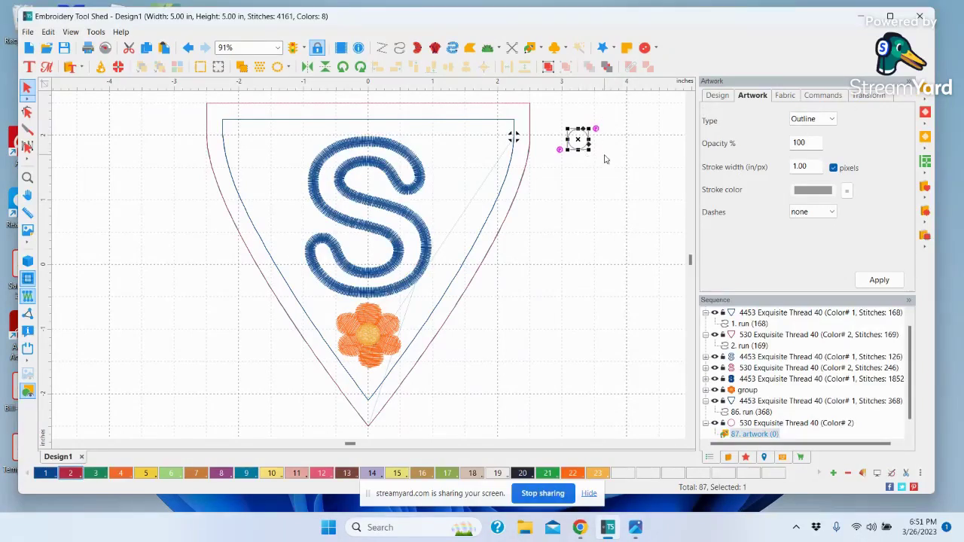
Set the circle's width to 0.30 in with the aspect ratio maintained.
left_click(873, 96)
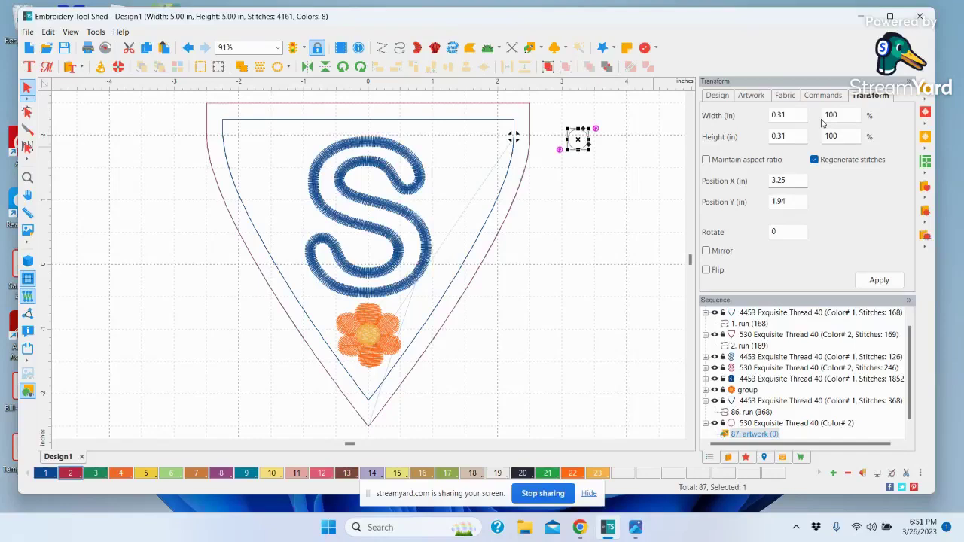
left_click(786, 115)
key("BackSpace")
left_click(706, 160)
left_click(783, 115)
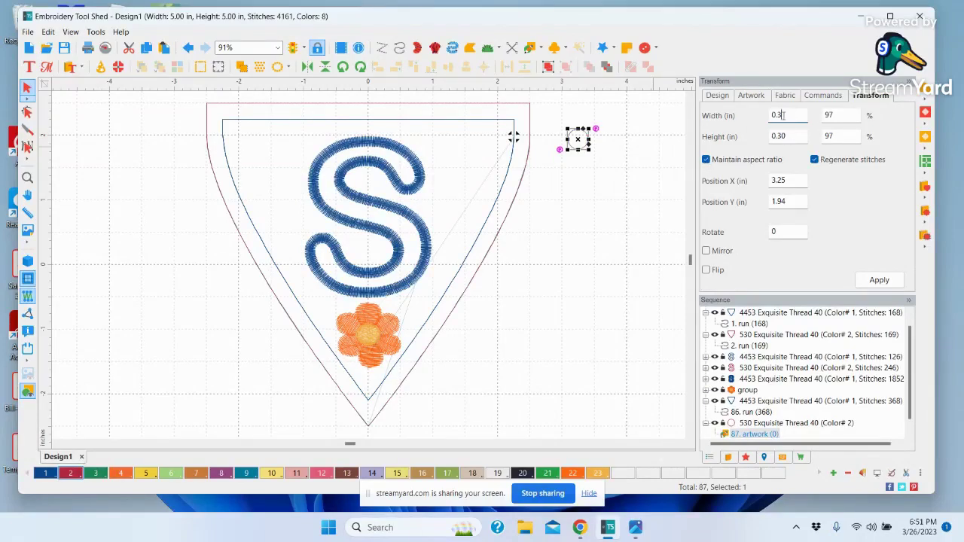
left_click(878, 280)
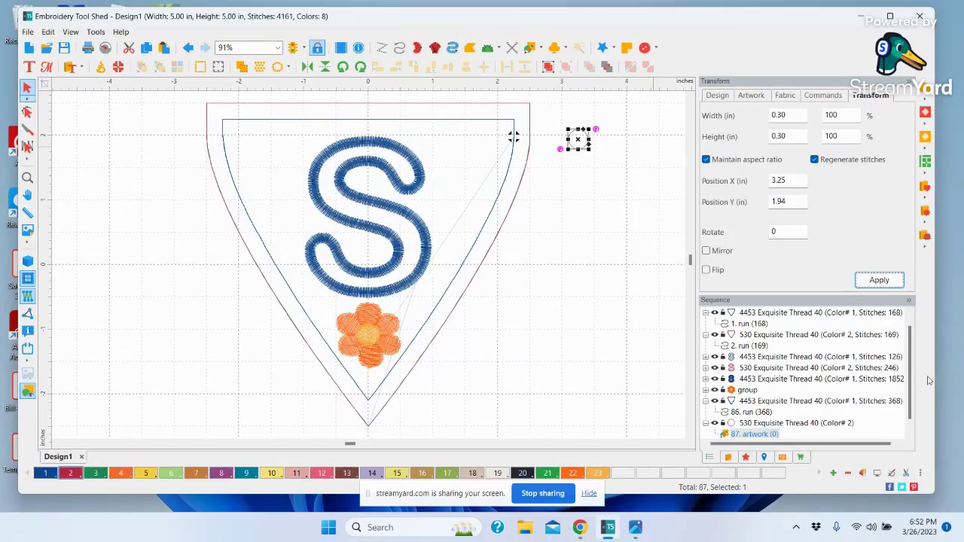
Convert the circle artwork to a steil stitch and set its steil width to 2.0 mm.
scroll(788, 422, "down", 1)
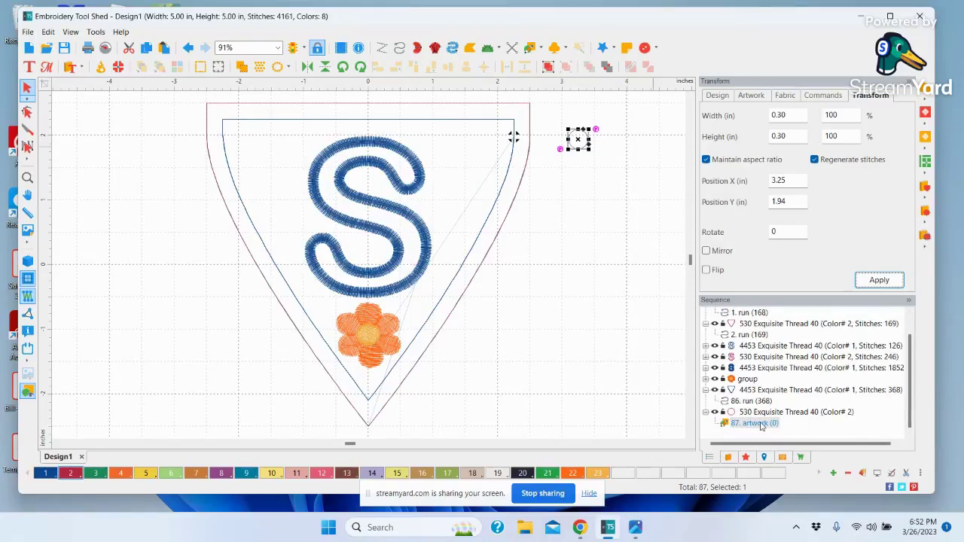
right_click(762, 425)
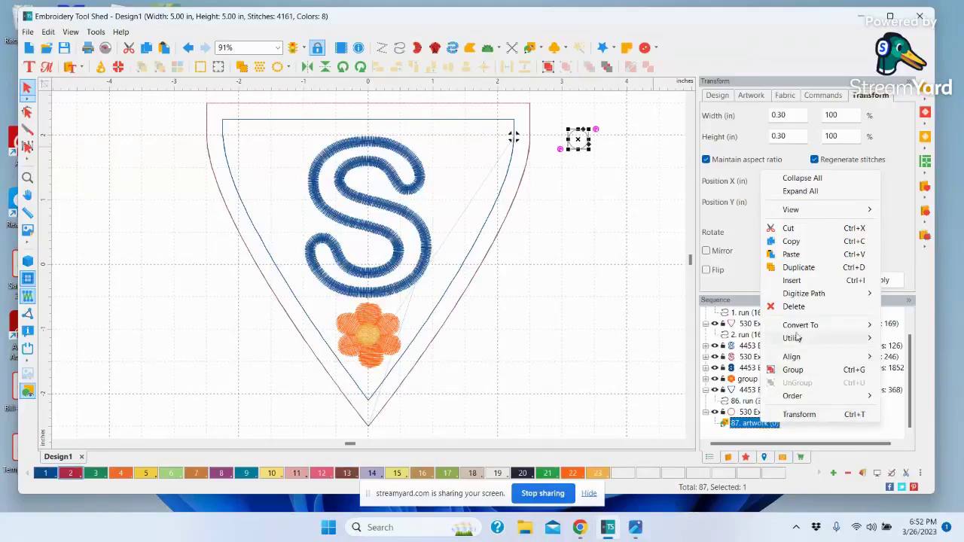
mouse_move(796, 326)
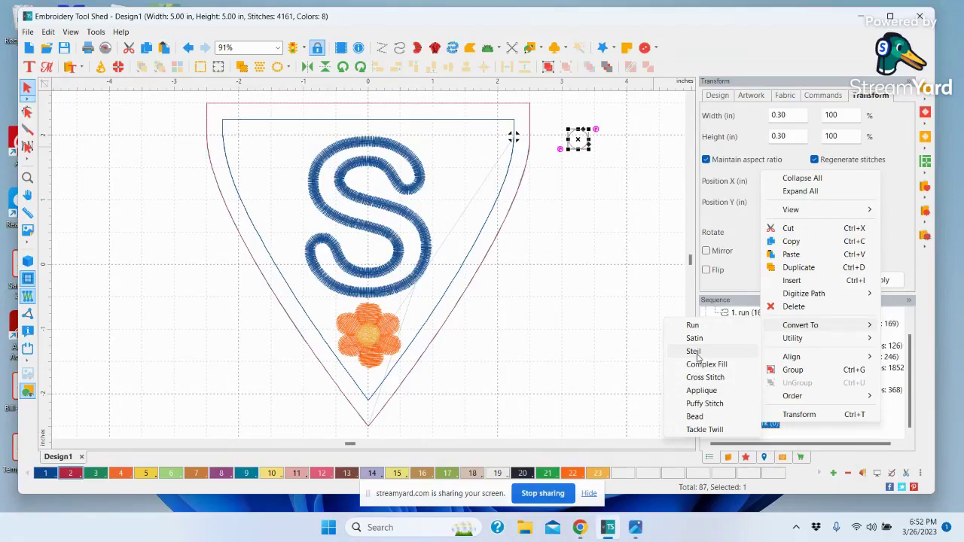
left_click(693, 351)
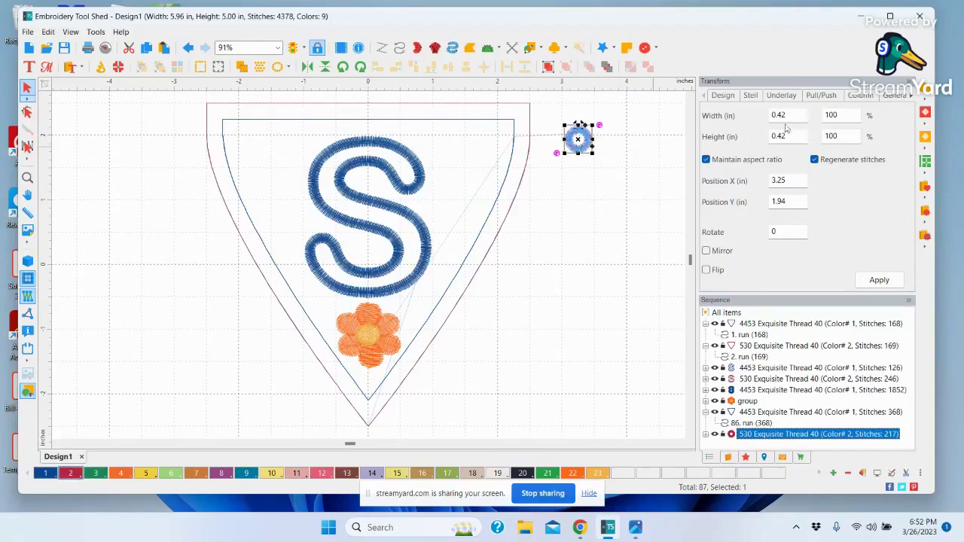
left_click(751, 96)
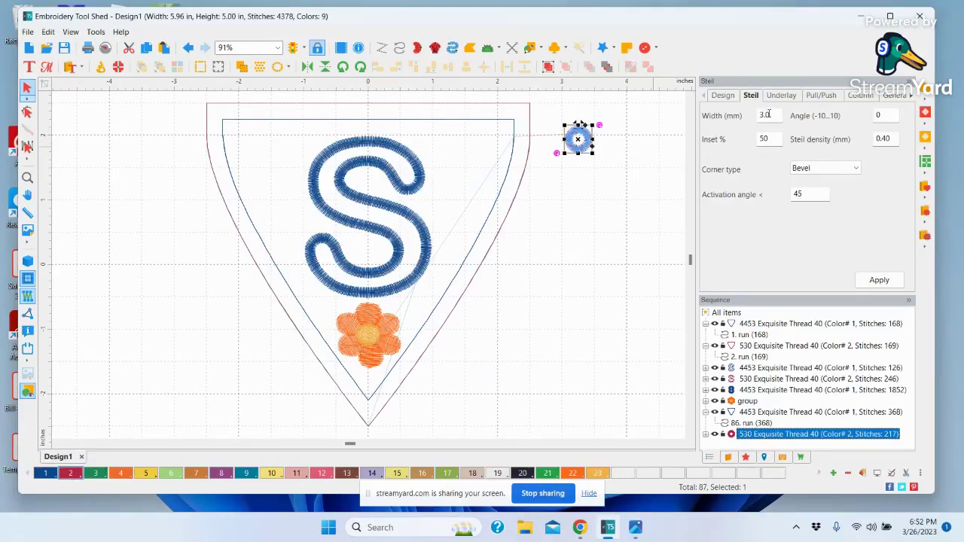
left_click(765, 115)
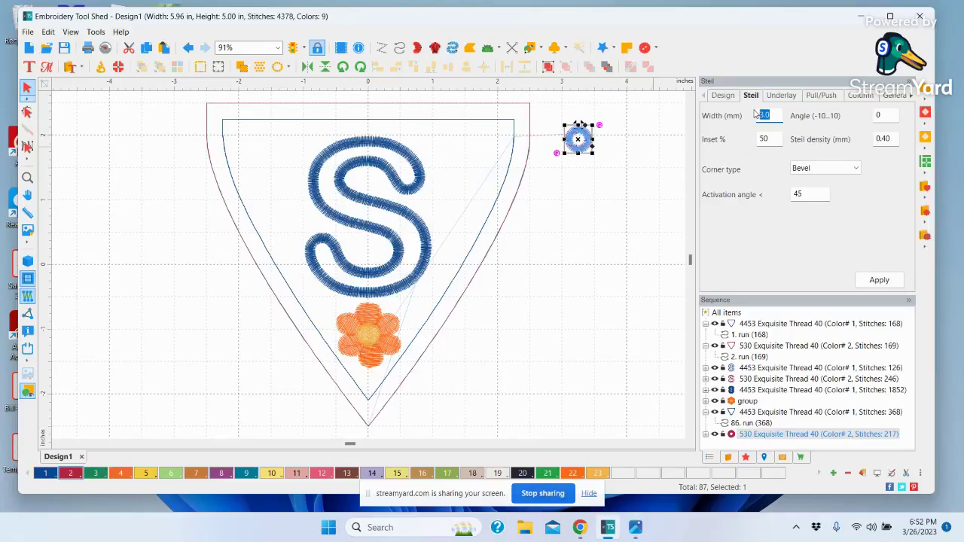
type("2.0")
left_click(880, 281)
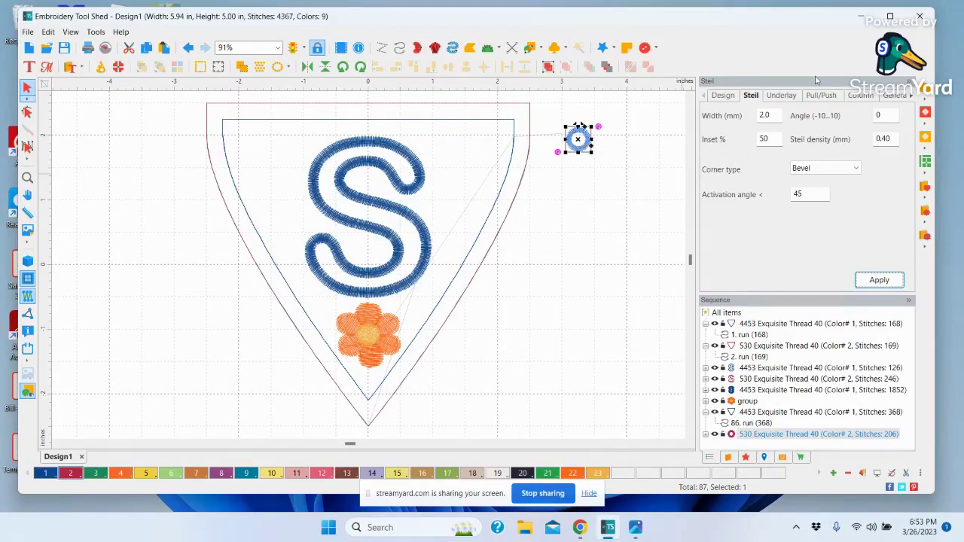
Resize the steil circle to an overall width of 0.29 in with the aspect ratio maintained.
left_click(911, 95)
left_click(911, 97)
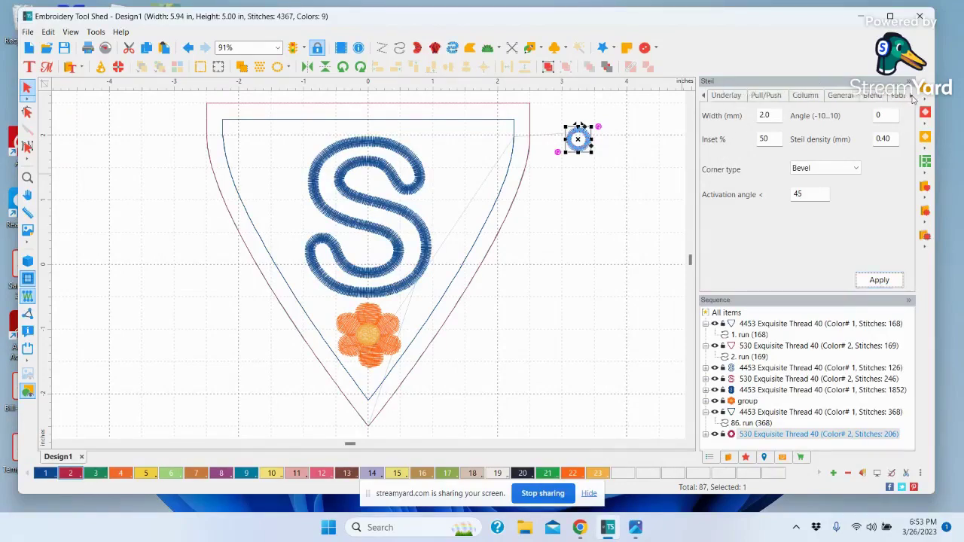
left_click(911, 97)
left_click(912, 98)
left_click(912, 98)
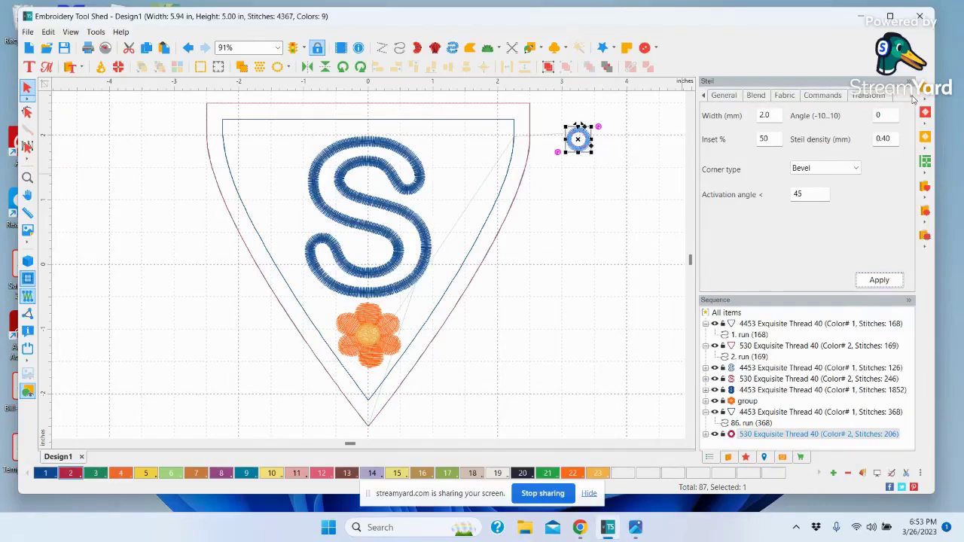
left_click(868, 96)
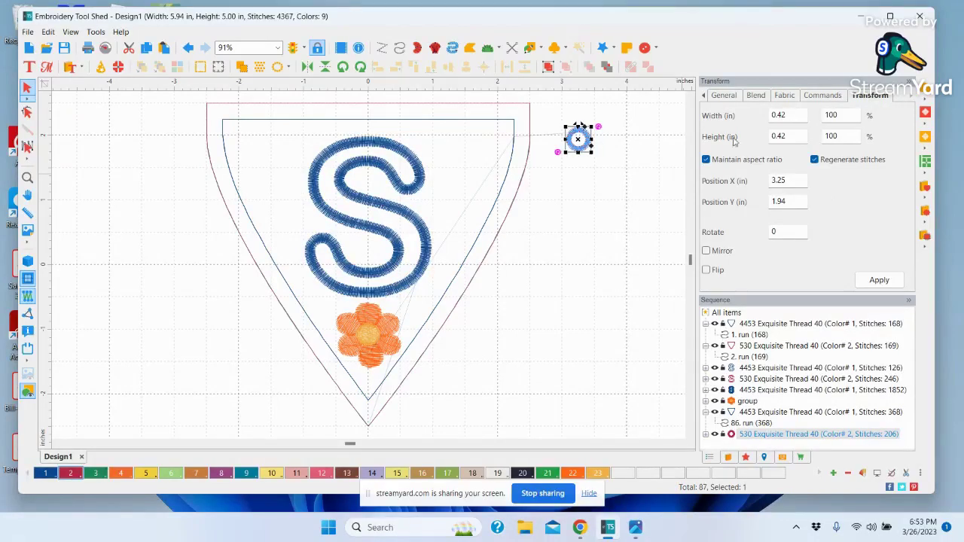
left_click(785, 119)
key("BackSpace")
key("BackSpace")
key("BackSpace")
type(".29")
key("Return")
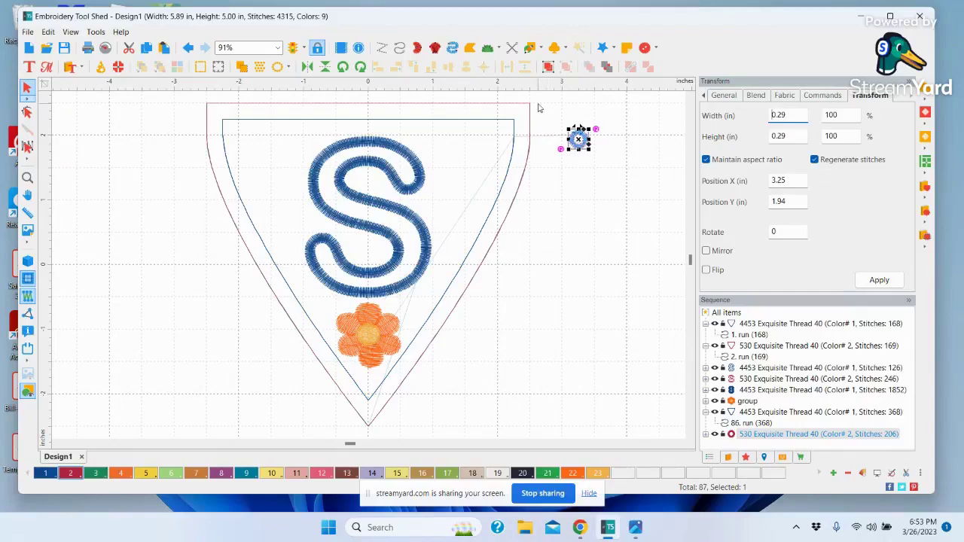
Move the steil circle inside the upper right corner of the inset outline, to about X 1.99 in, Y 1.99 in.
left_click_drag(578, 140, 494, 139)
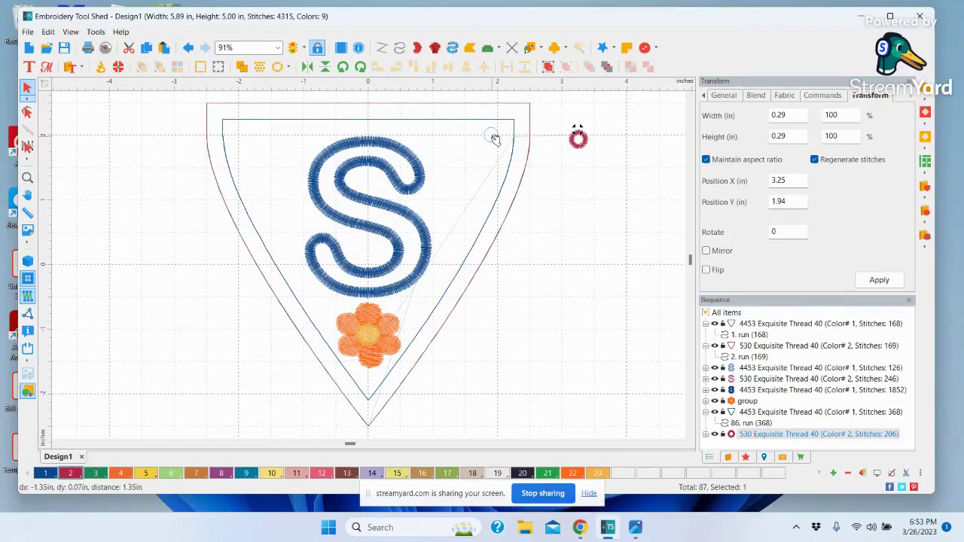
left_click_drag(494, 140, 496, 135)
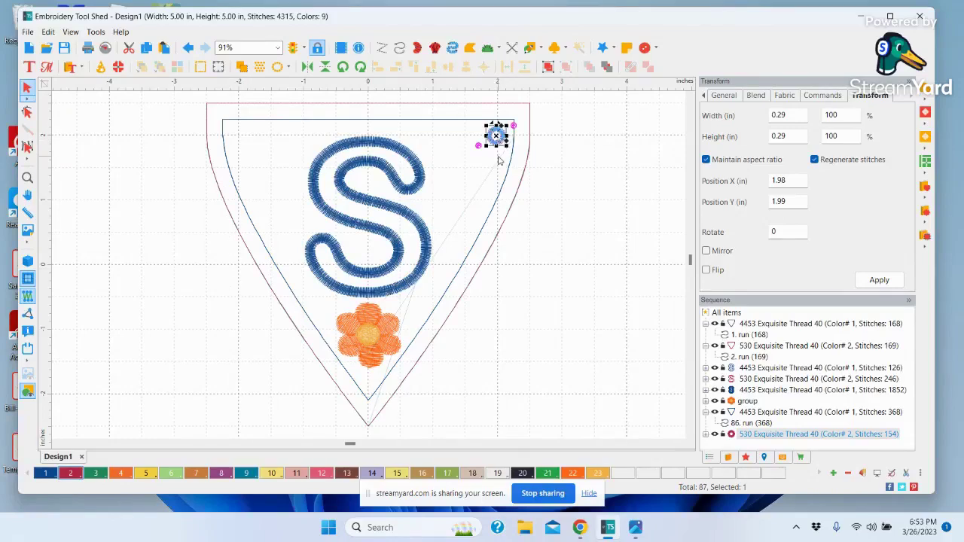
key("Right")
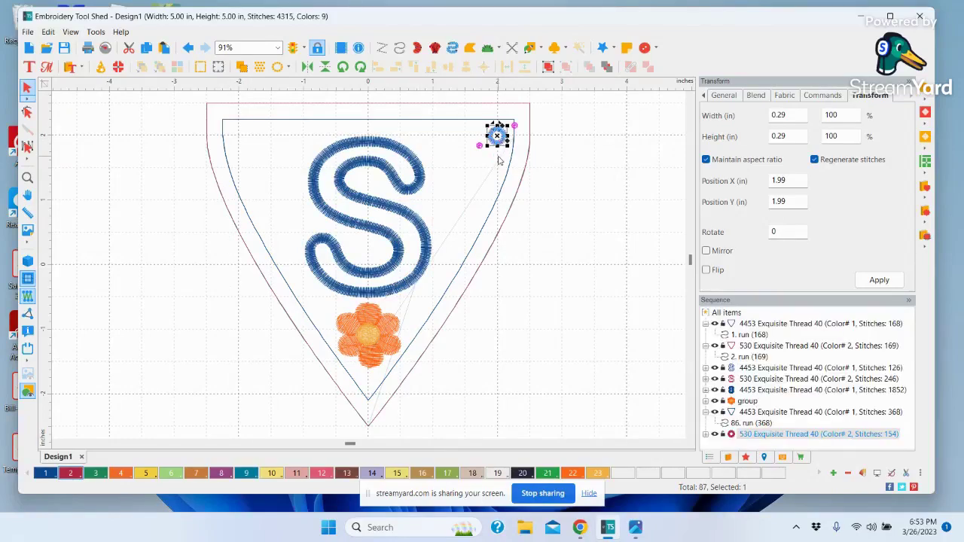
Nudge the steil eyelet to X 2.00 in and place a pasted copy in the opposite upper corner at X -2.00 in, Y 2.00 in.
key("Right")
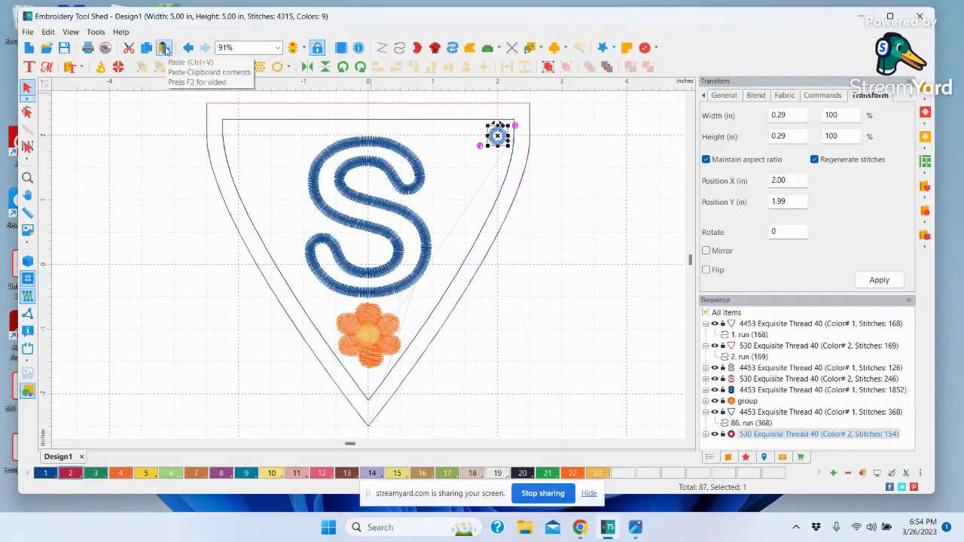
left_click(165, 49)
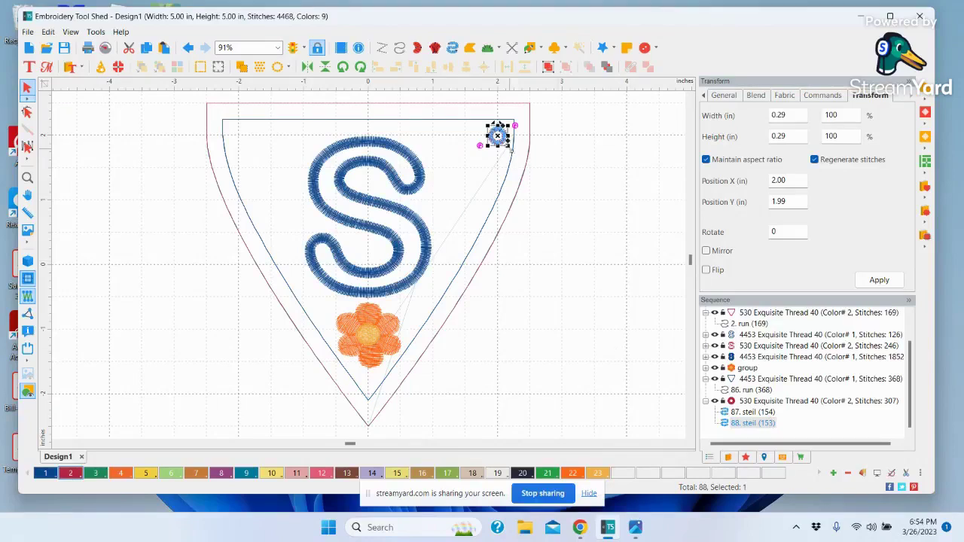
left_click_drag(497, 130, 241, 138)
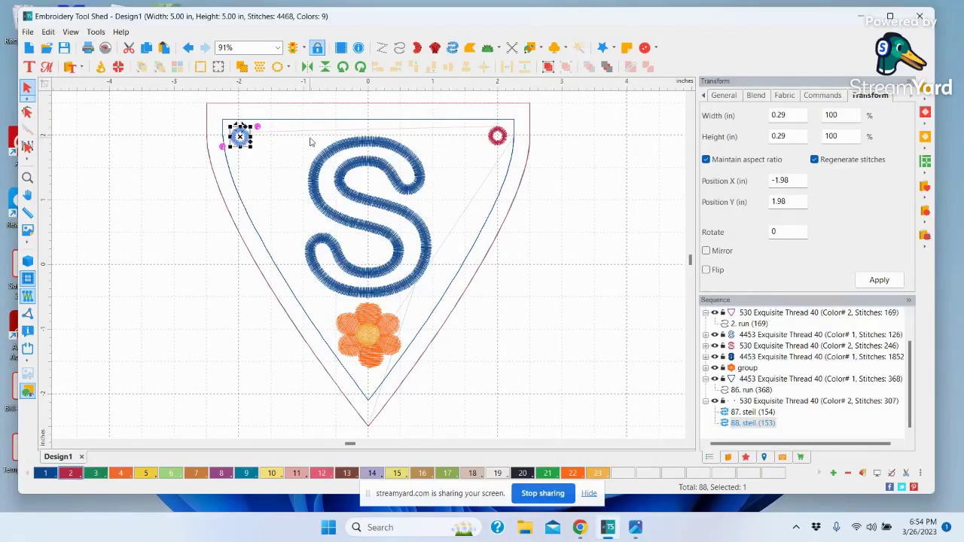
key("Left")
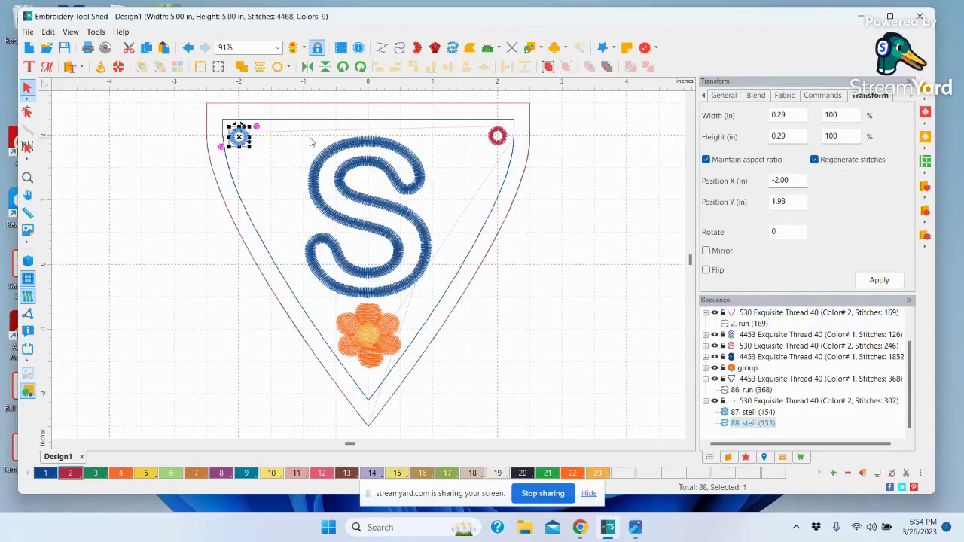
key("Up")
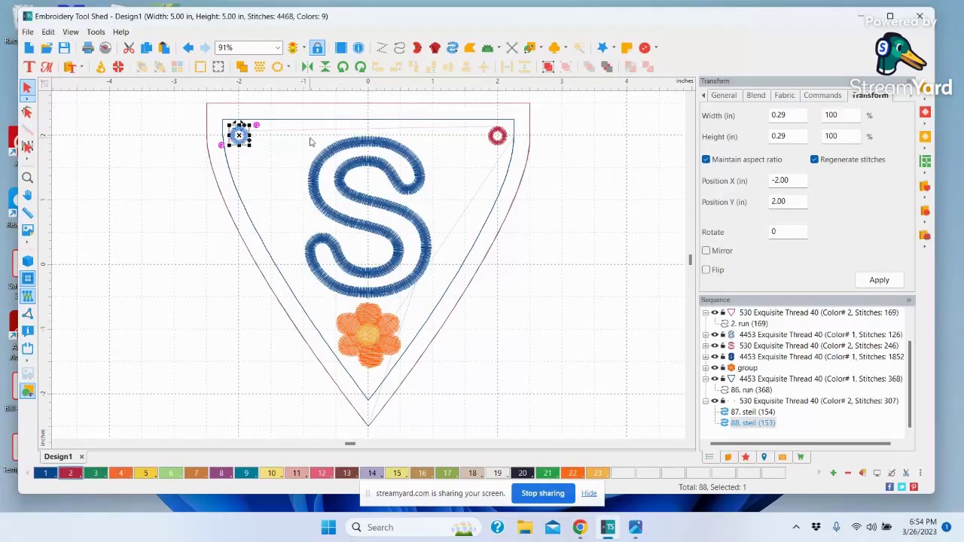
Align the vertical centers of the two steil eyelets and collapse the eyelet and inset outline entries in the sequence.
left_click(497, 142, "shift")
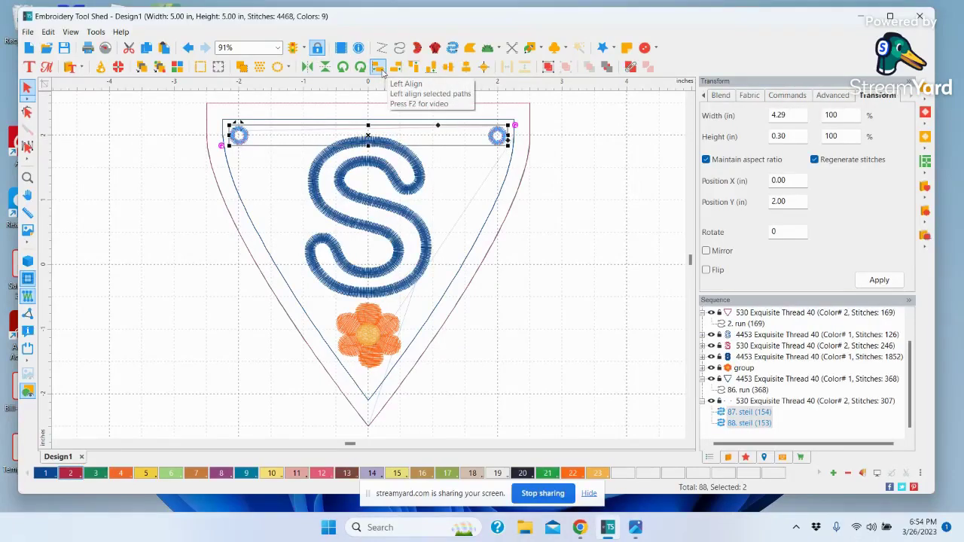
left_click(448, 68)
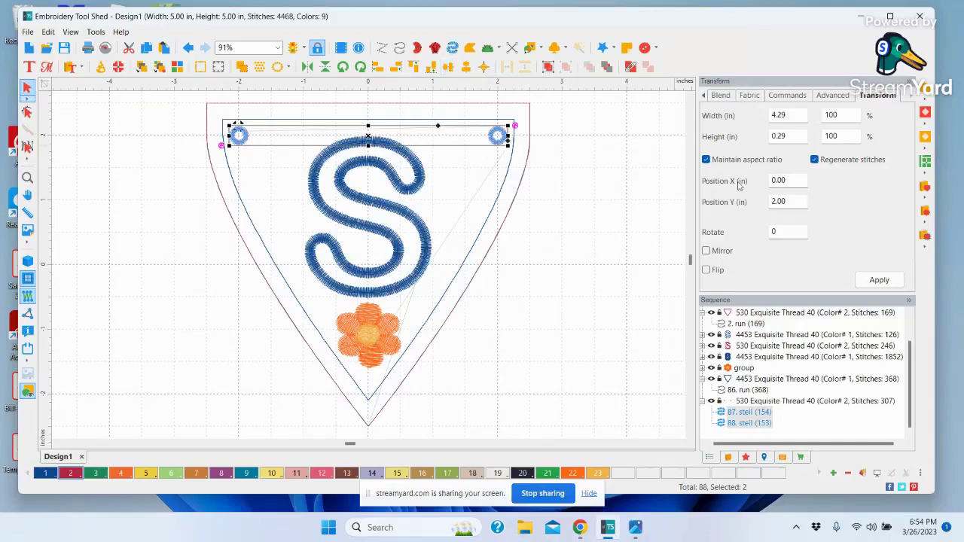
left_click(580, 200)
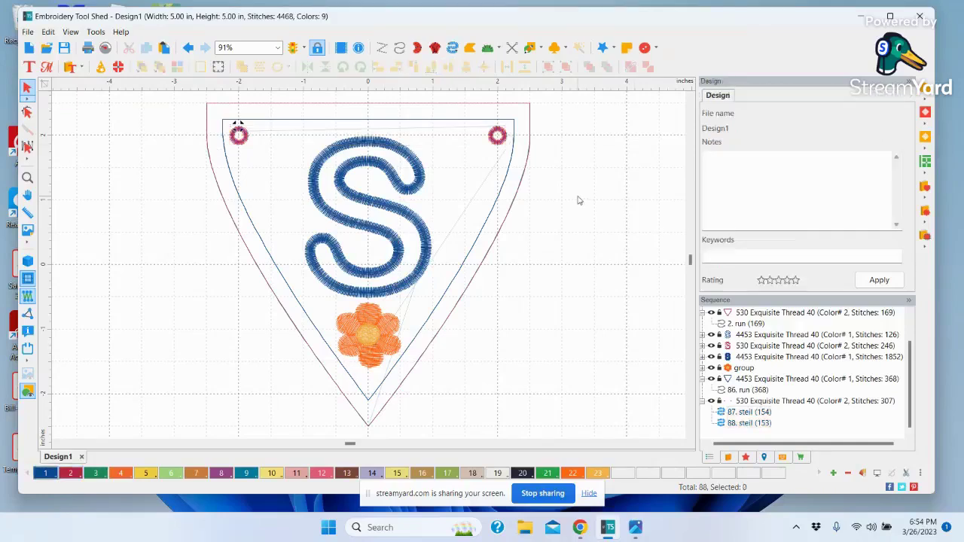
left_click(497, 136)
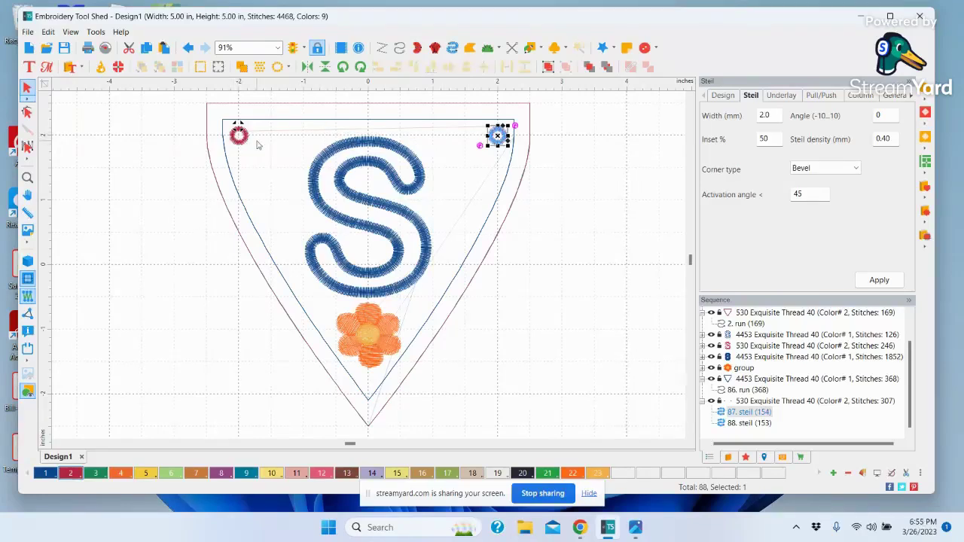
left_click(593, 207)
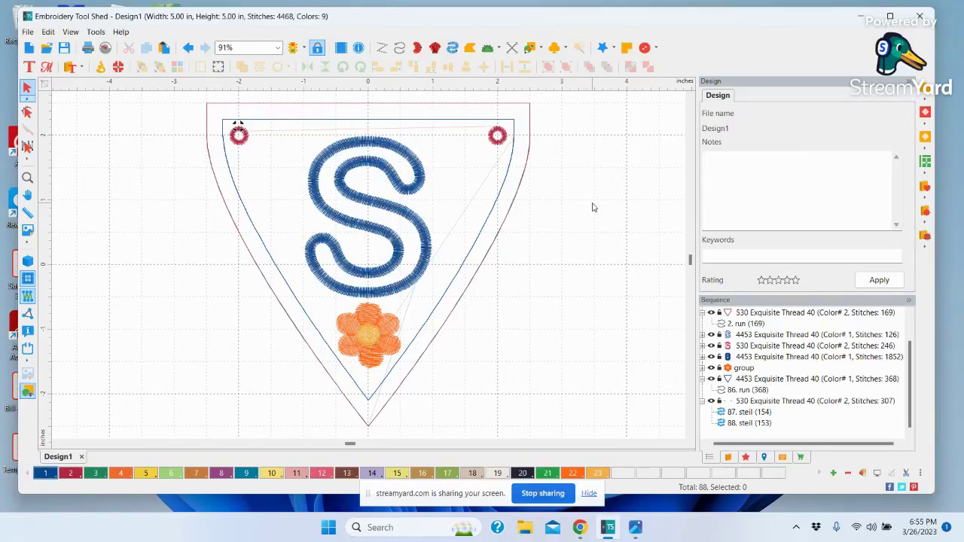
left_click(701, 401)
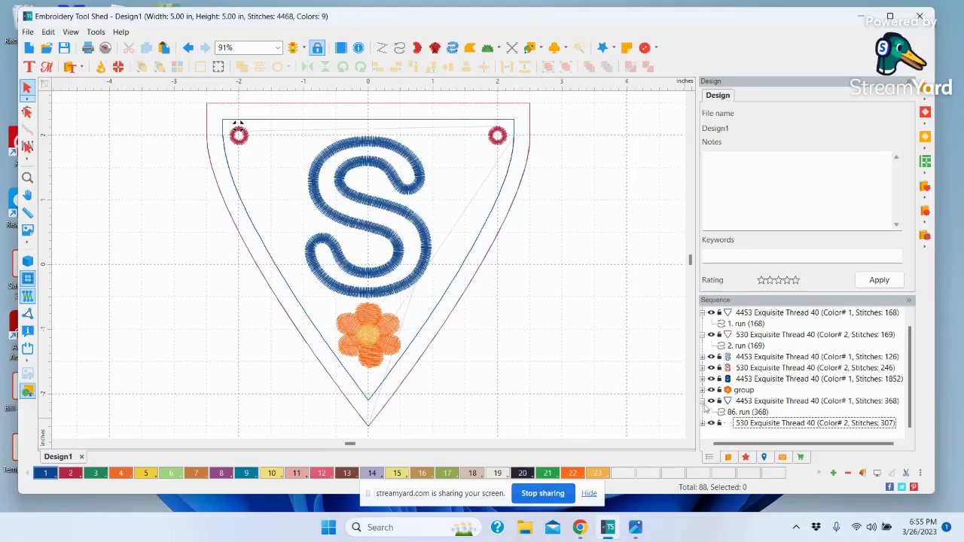
left_click(703, 401)
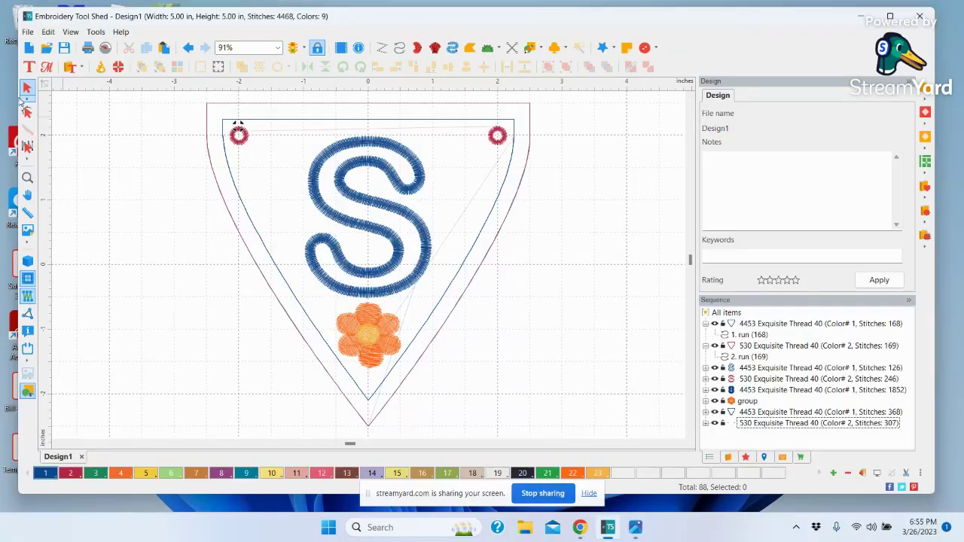
Save the design as Spring Banner S in Inspiration Series (C2S) format inside a new Desktop folder named Banner.
left_click(28, 32)
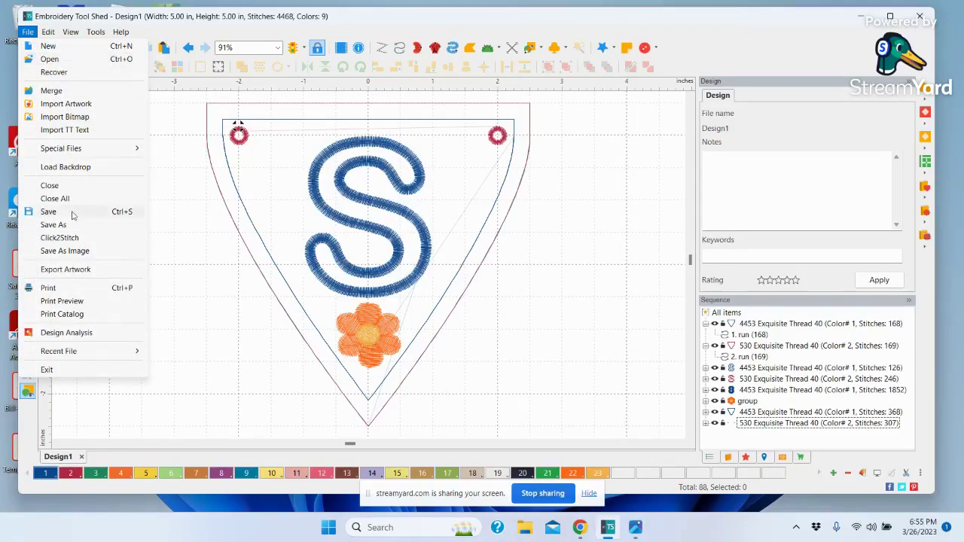
left_click(53, 224)
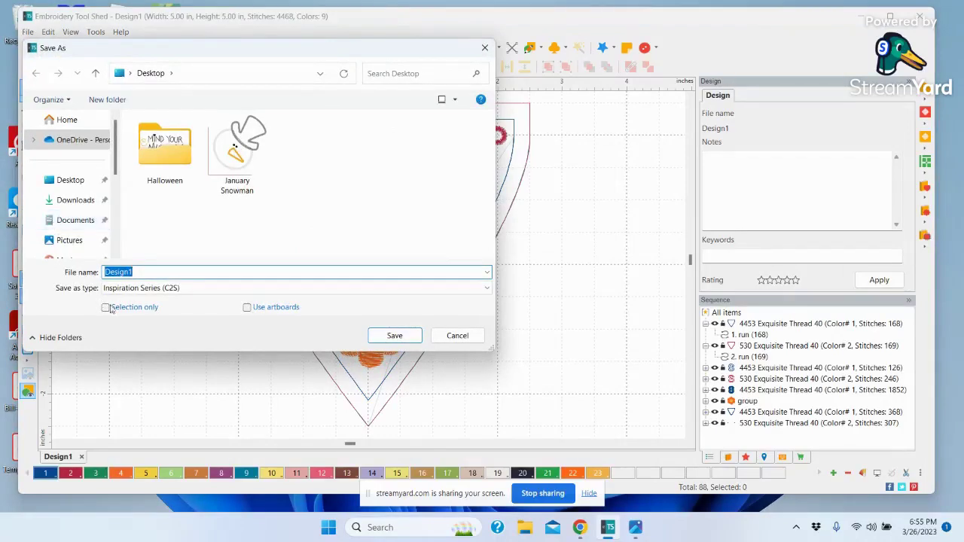
type("Spring Banner S")
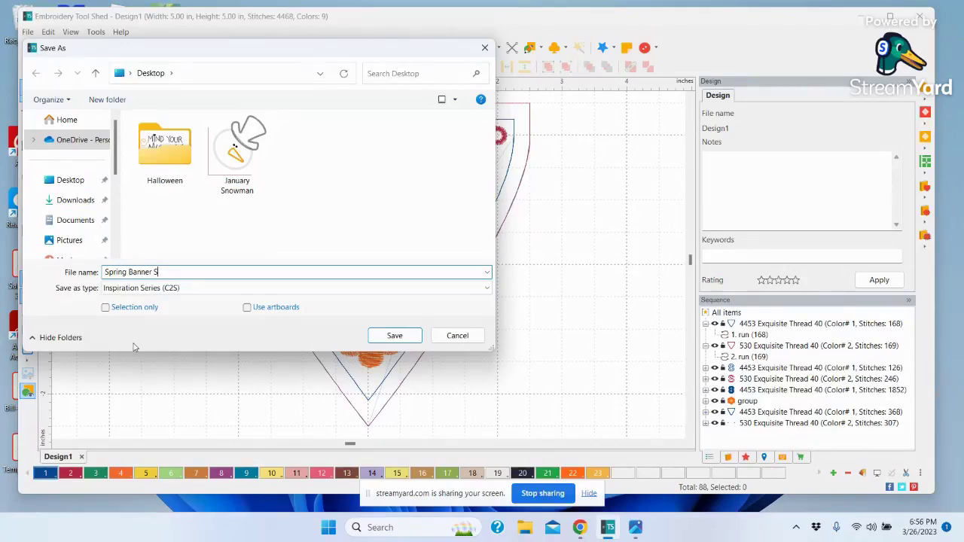
left_click(98, 104)
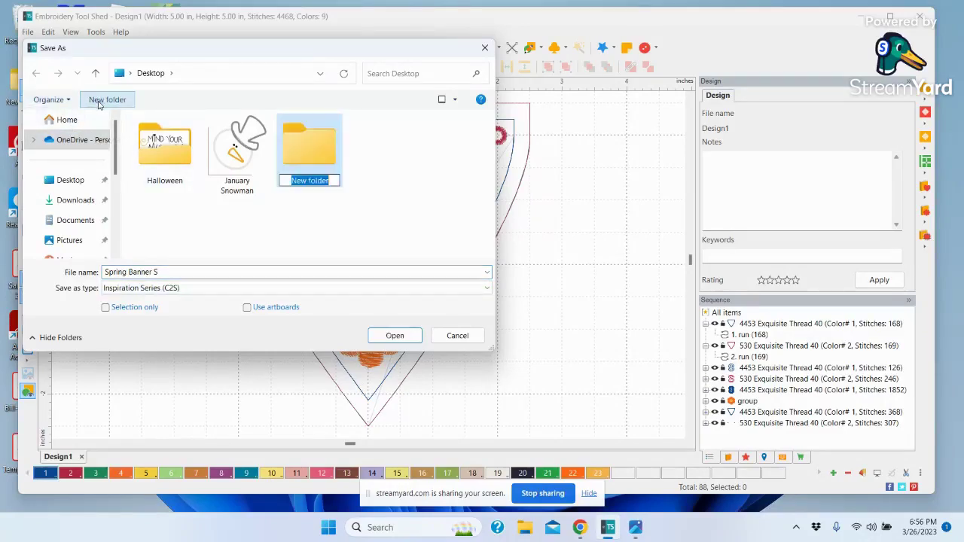
type("B")
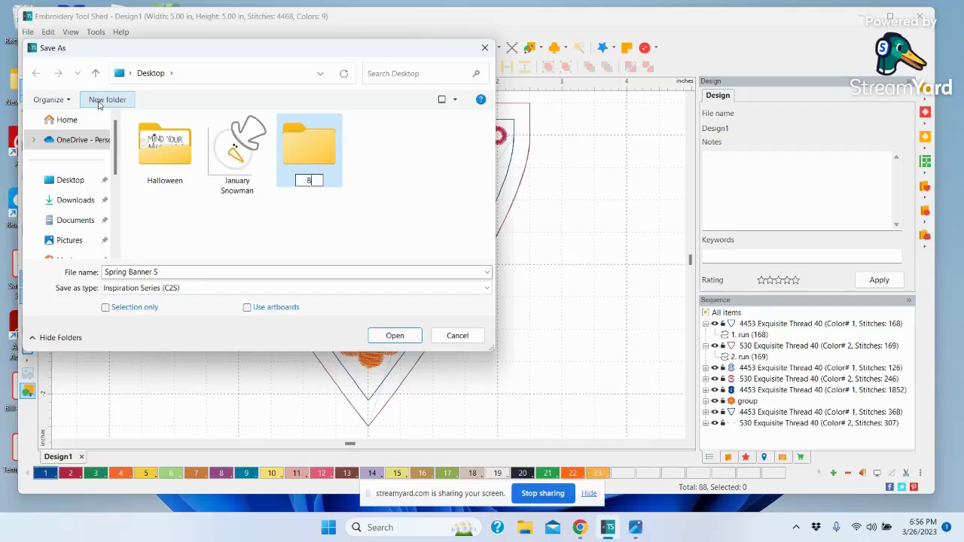
type("anner")
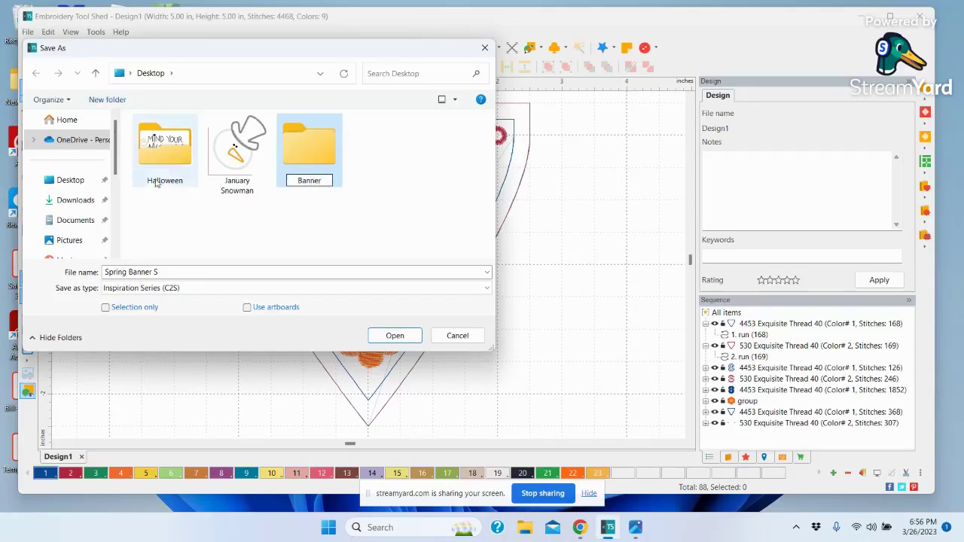
key("Return")
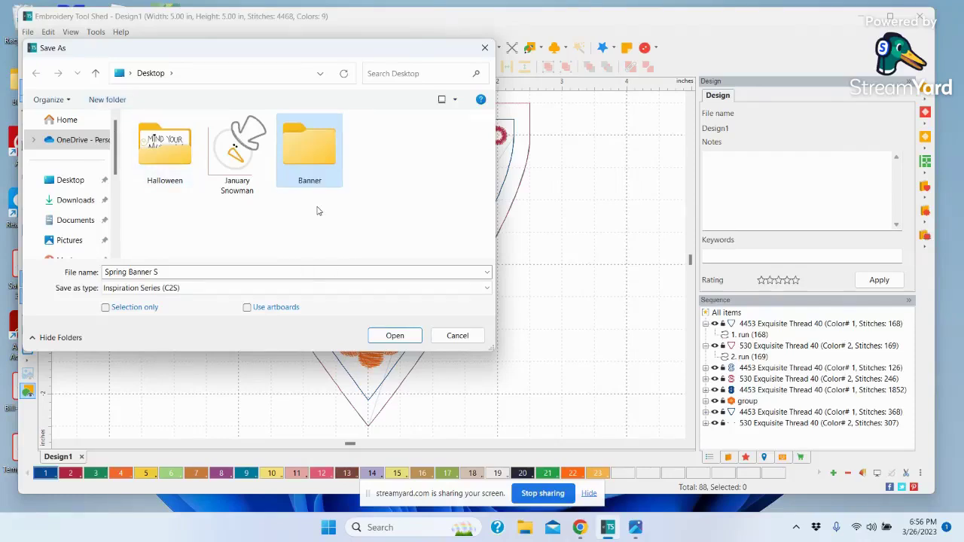
double_click(312, 152)
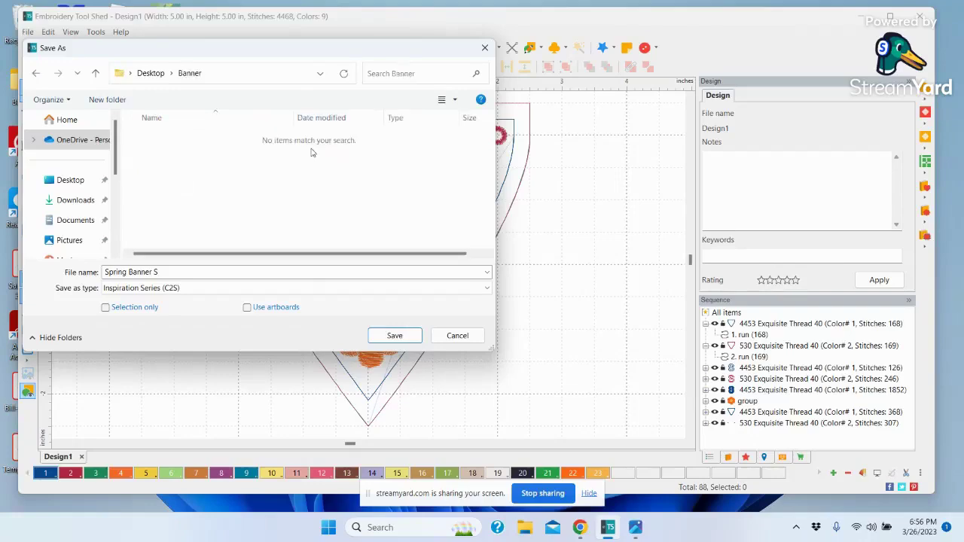
left_click(408, 336)
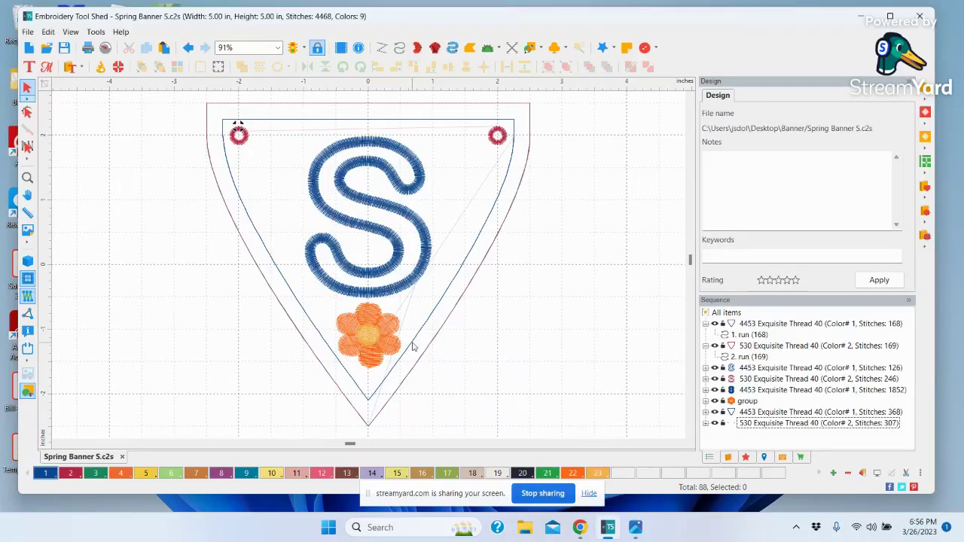
Delete the three appliqué S color layers from the sequence, keeping the flower group.
left_click(763, 368)
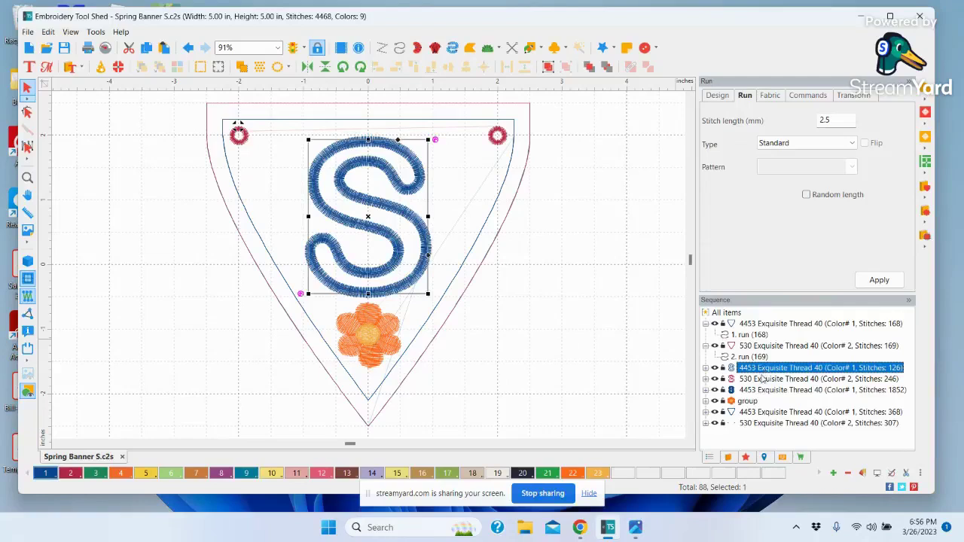
left_click(763, 379, "ctrl")
left_click(760, 401, "ctrl")
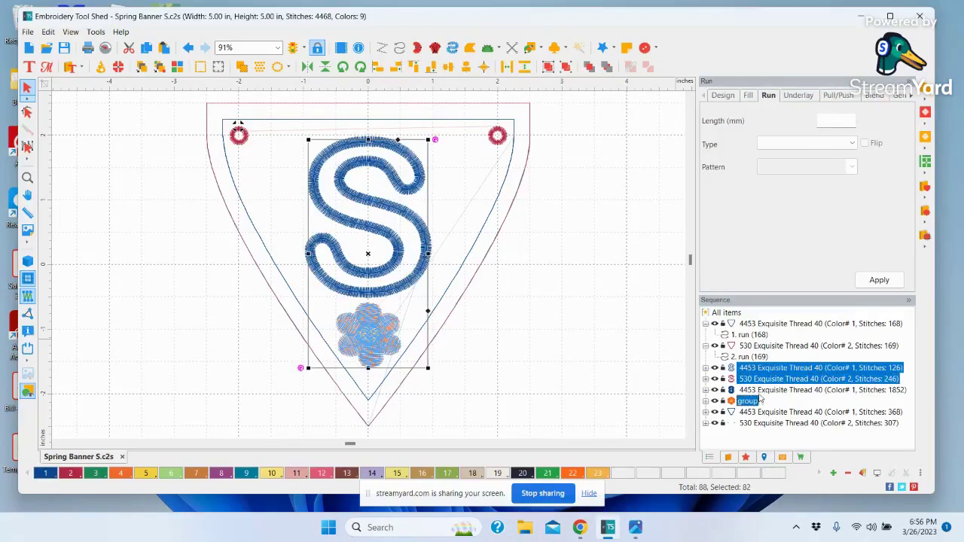
left_click(749, 402, "ctrl")
left_click(751, 390, "ctrl")
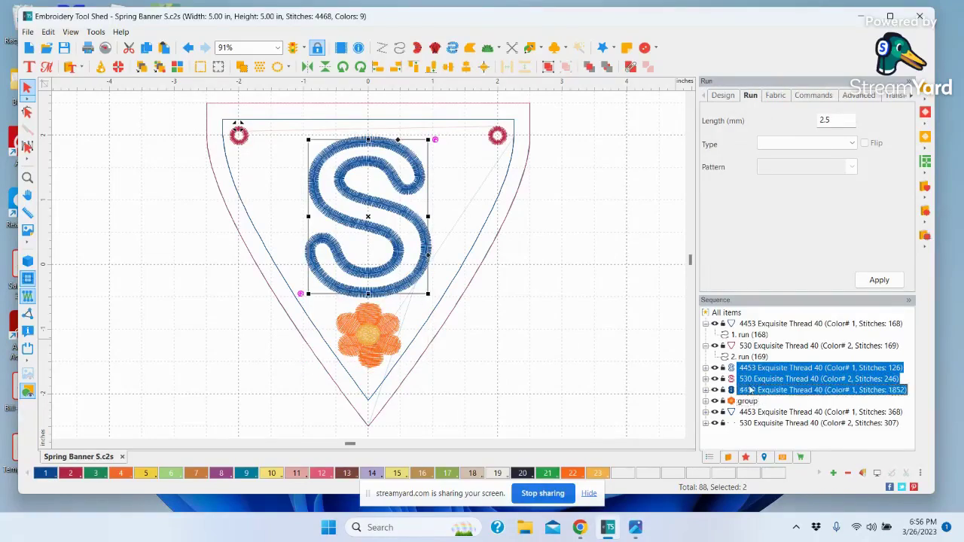
key("Delete")
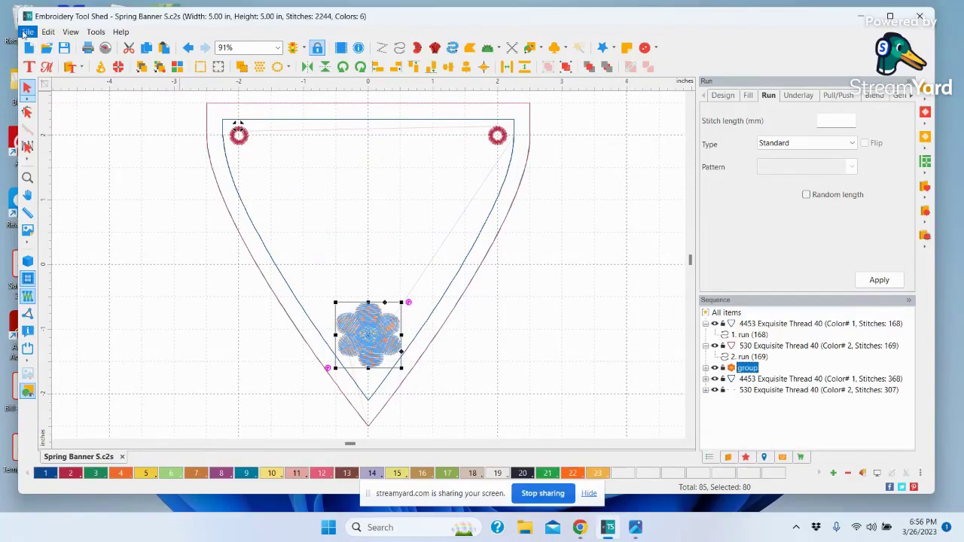
Import the letter P as TrueType text artwork in the Arial Rounded MT Bold font.
left_click(27, 32)
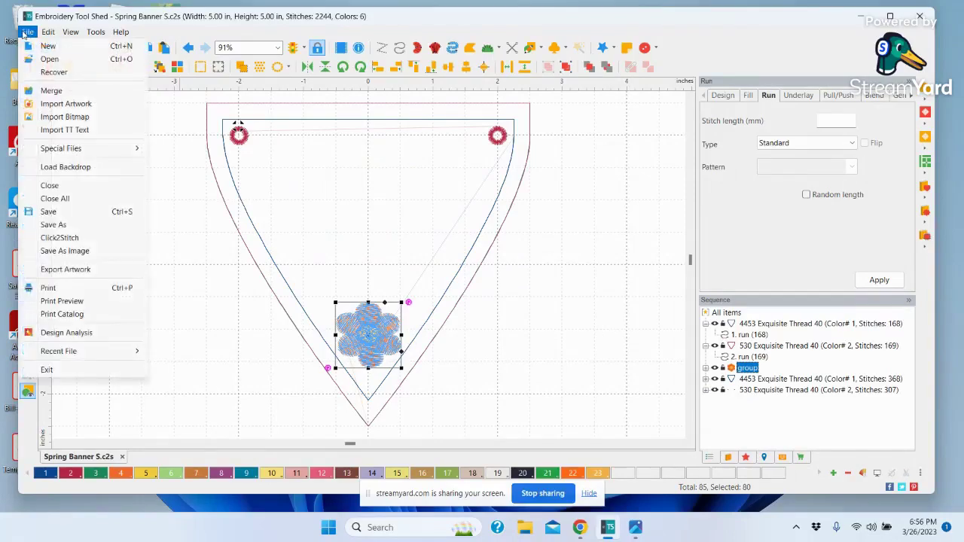
left_click(64, 129)
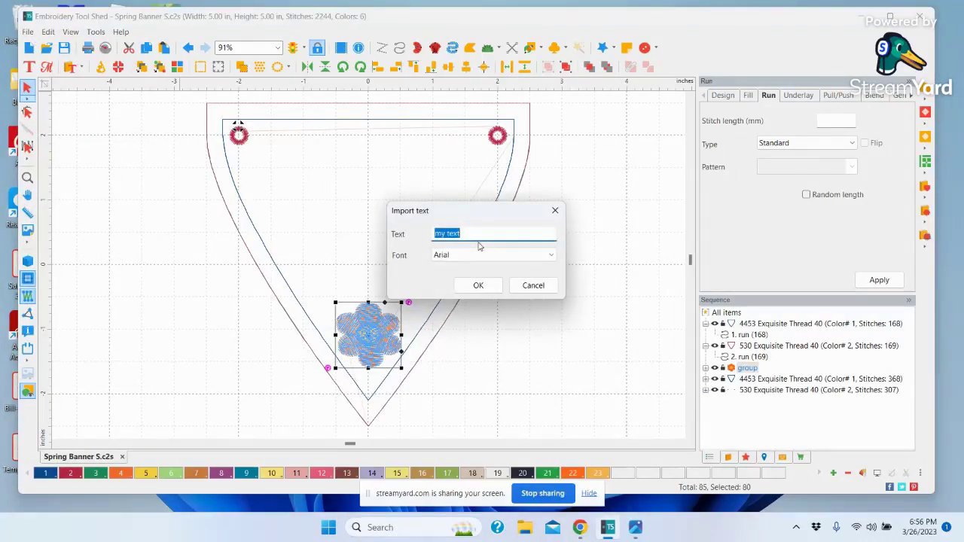
type("P")
left_click(552, 256)
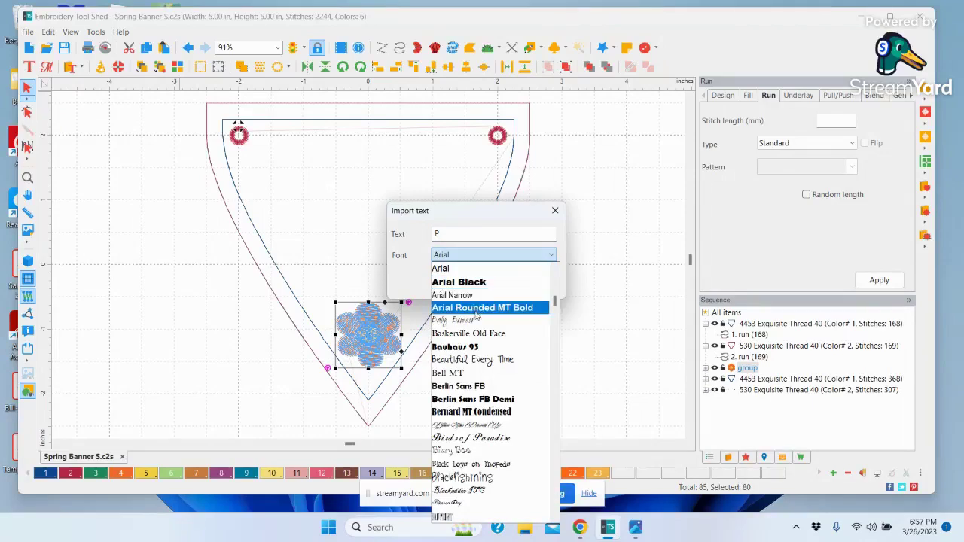
left_click(482, 308)
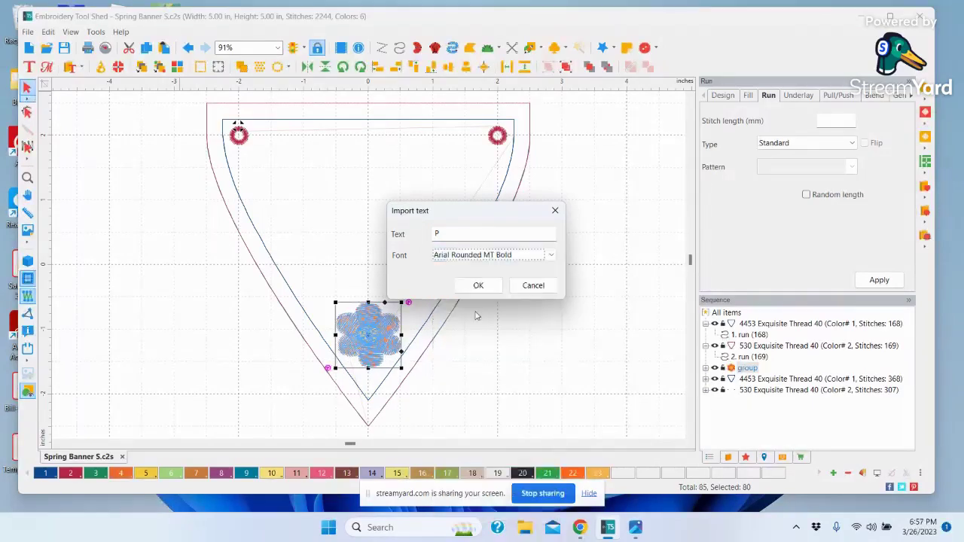
left_click(477, 286)
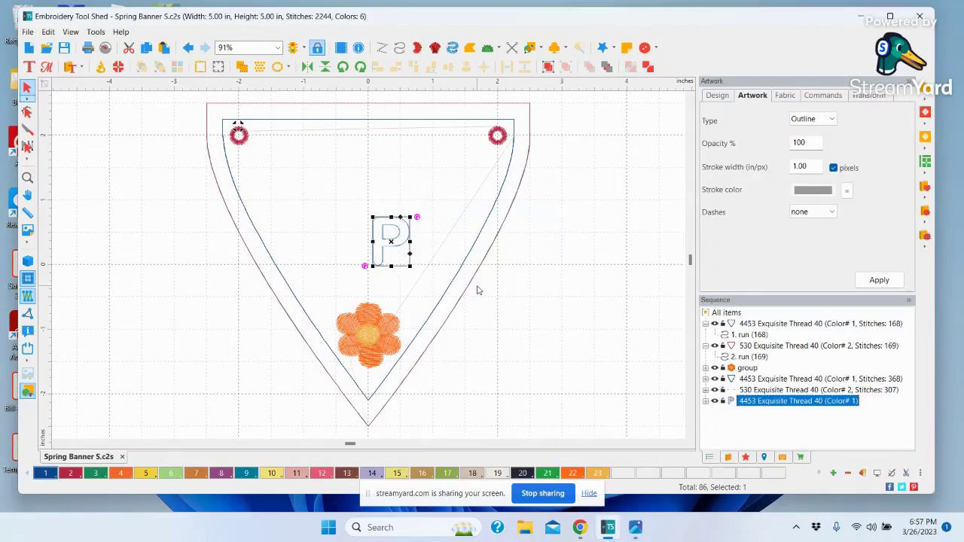
Set the P artwork's height to 2.5 in with the aspect ratio maintained and move it above the flower to about X 0.24 in, Y 0.60 in.
left_click(875, 98)
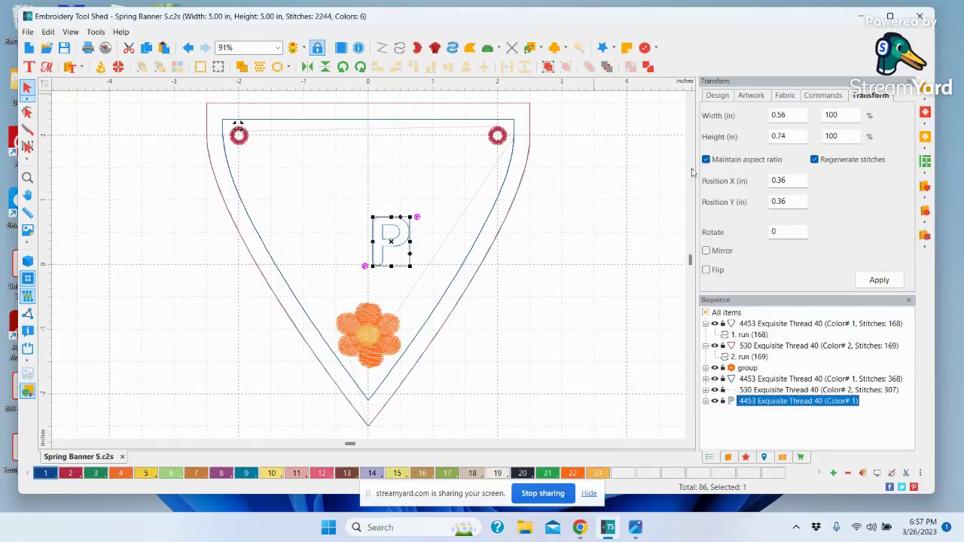
double_click(790, 138)
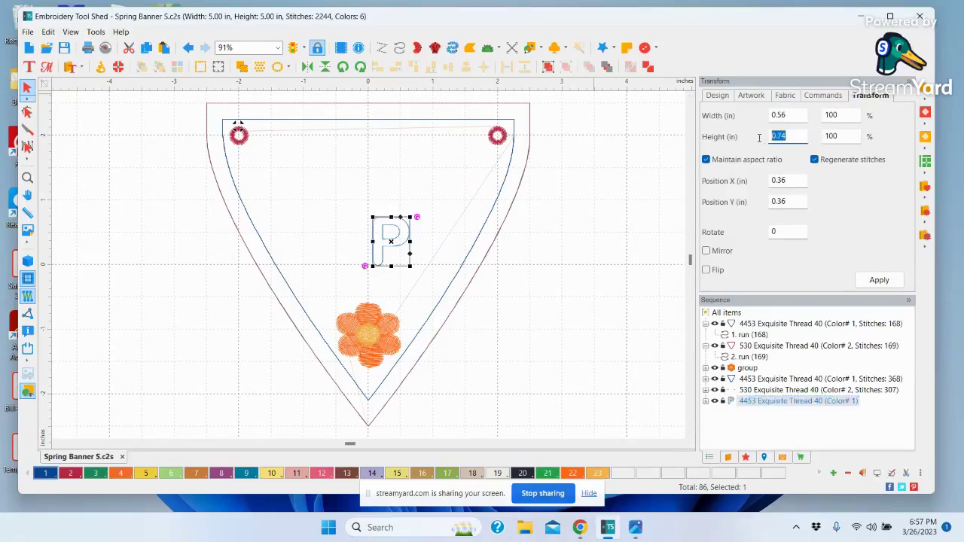
type("2.5")
key("Return")
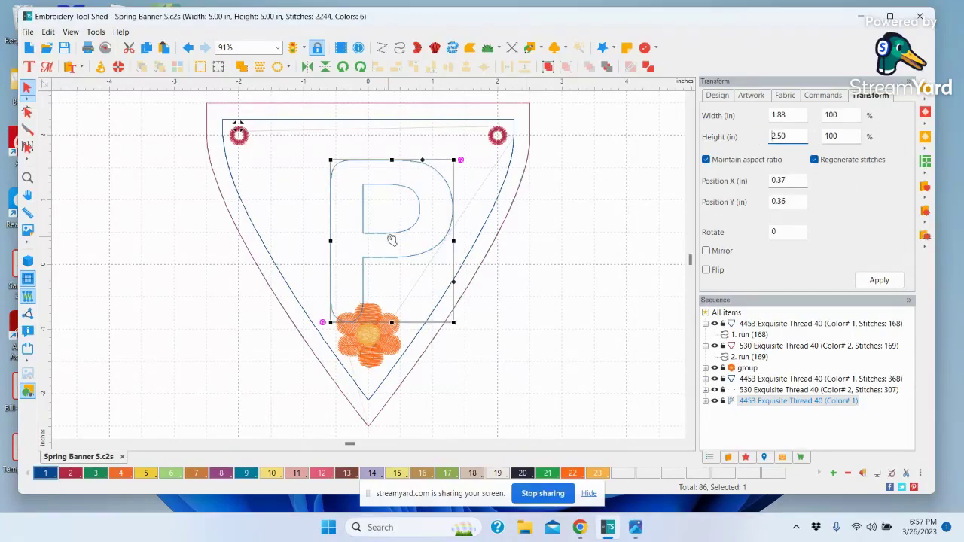
left_click_drag(391, 239, 383, 226)
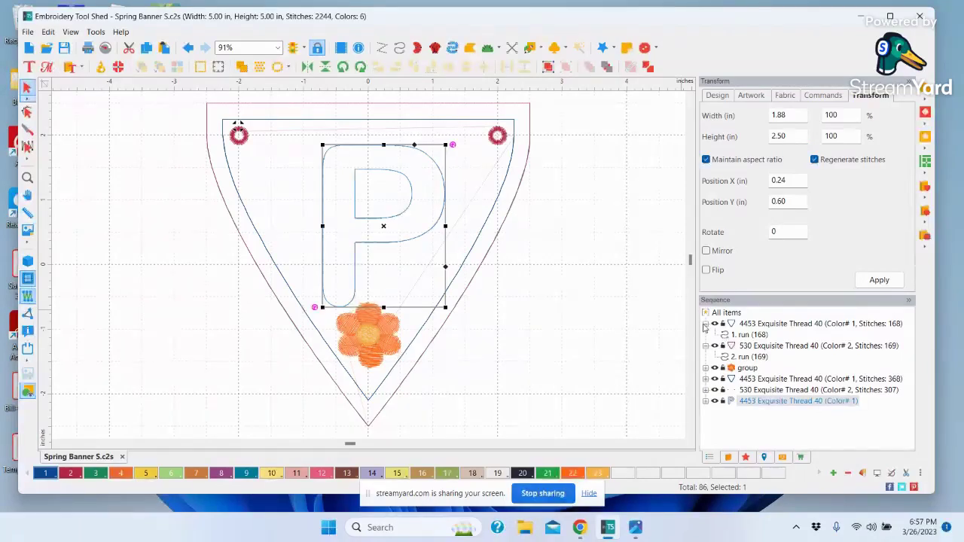
Convert the letter P outline to an Applique object.
right_click(444, 209)
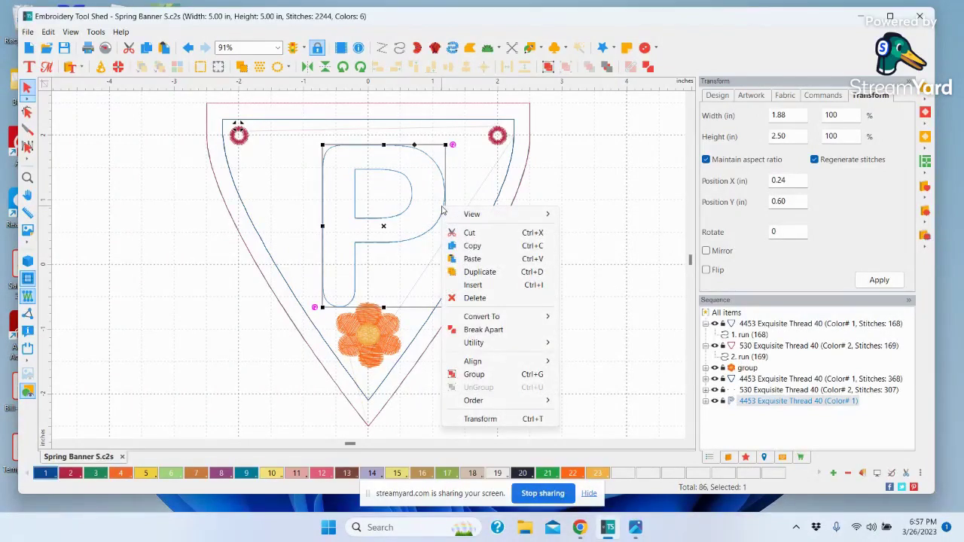
mouse_move(474, 318)
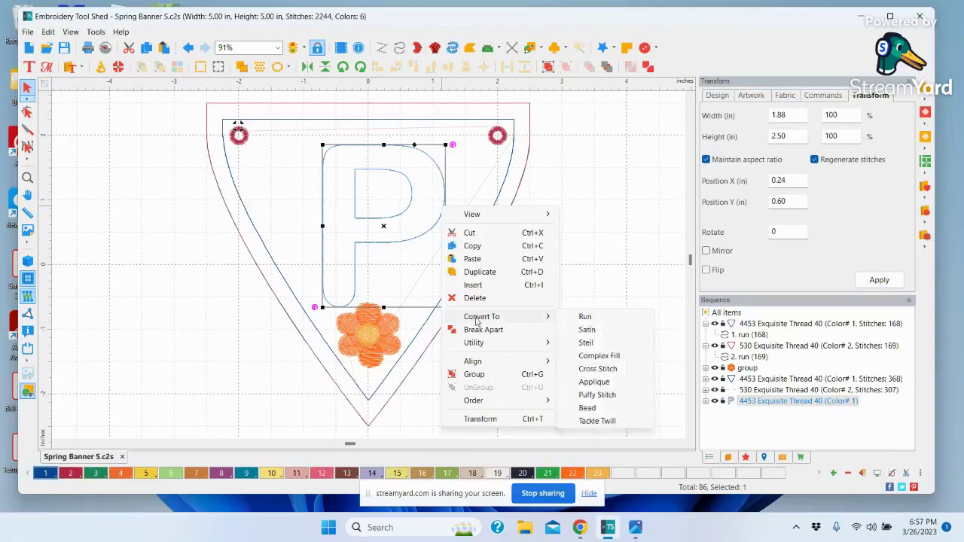
left_click(598, 386)
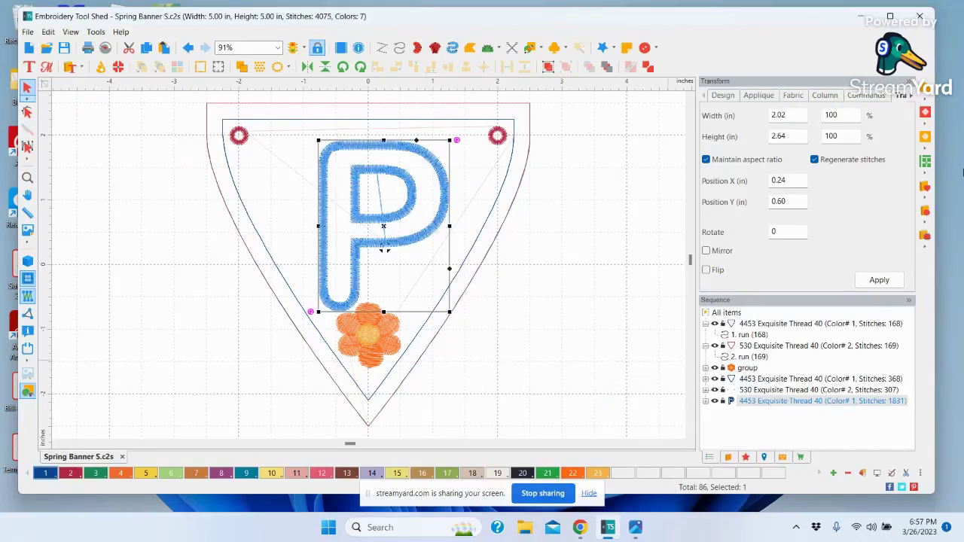
Apply a 4.0 mm applique width, 2.5 mm stitch length and 60% inset to the letter P, with Adjust holes and Change colors enabled.
left_click(765, 95)
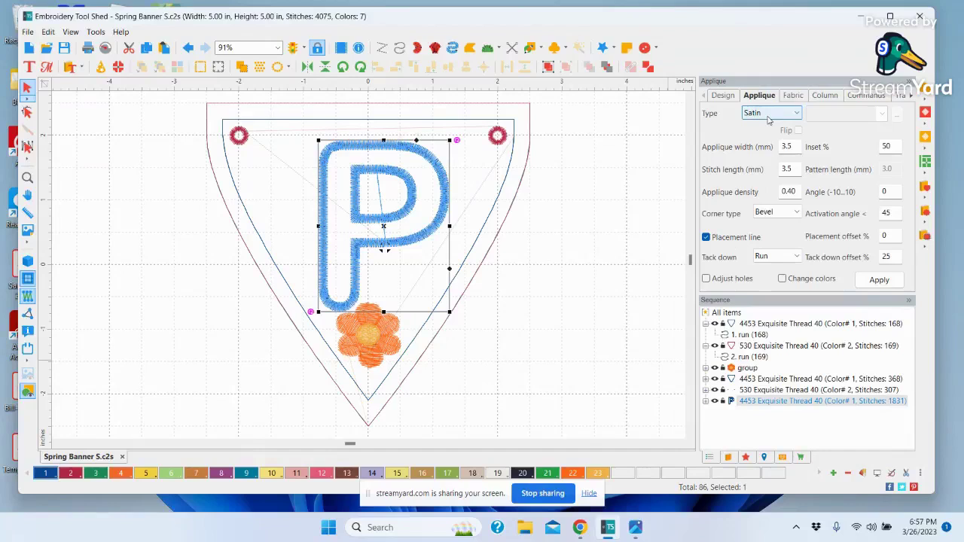
double_click(799, 148)
type("4.0")
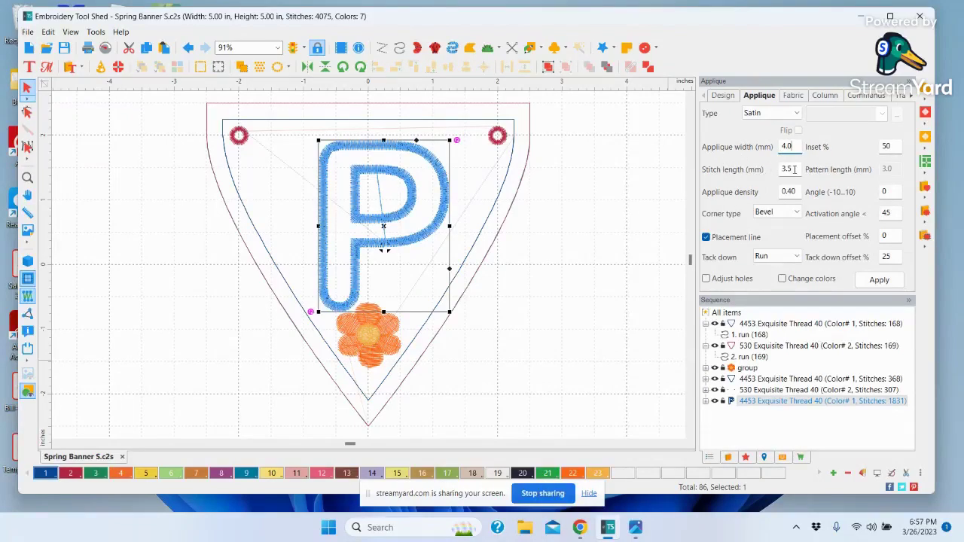
double_click(792, 169)
type("2.5")
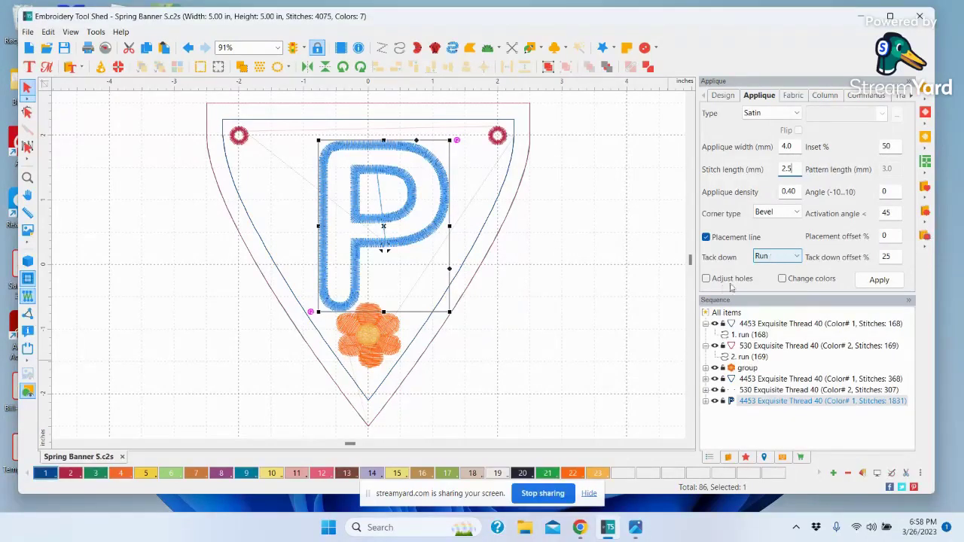
left_click(706, 278)
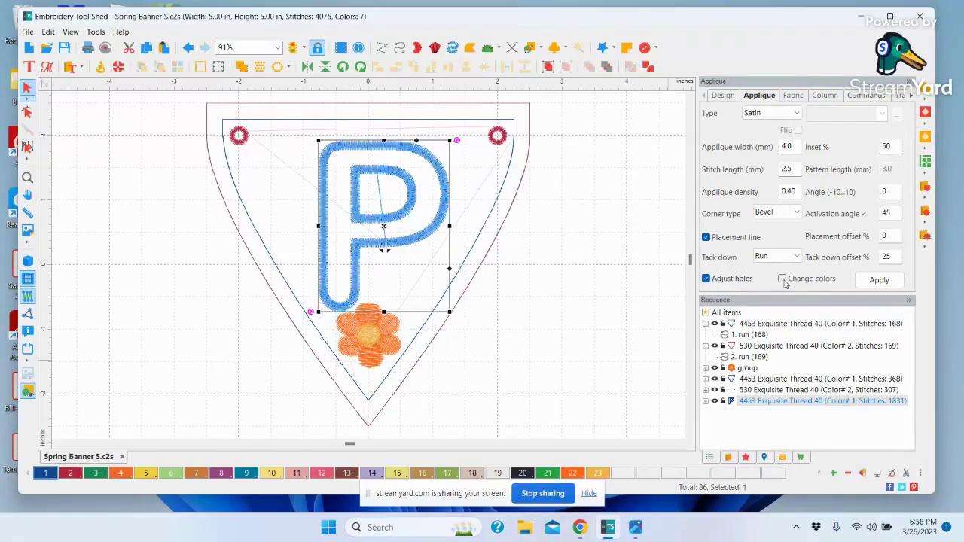
left_click(783, 279)
double_click(880, 148)
type("60")
left_click(879, 281)
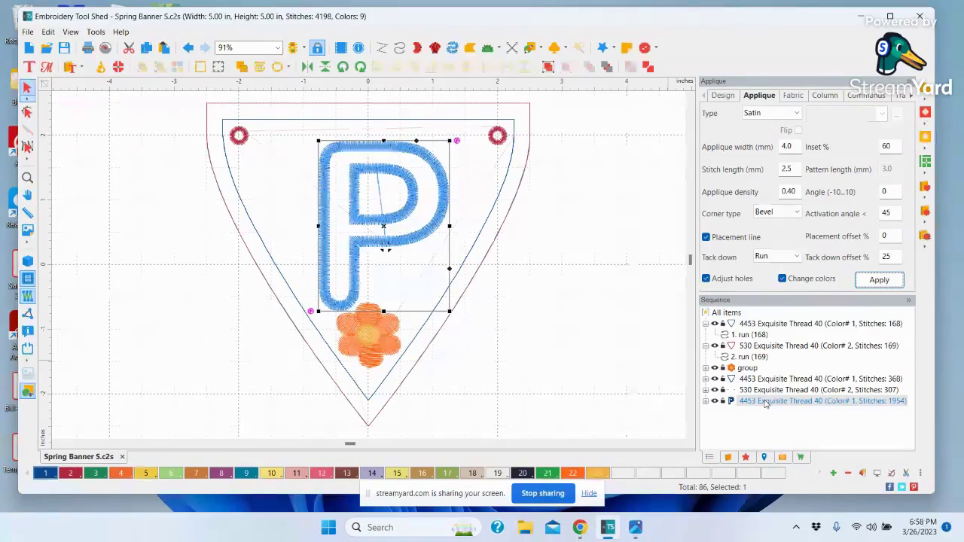
Reorder the stitching sequence so the letter P applique sews directly after the second run and before the flower group.
left_click(764, 403)
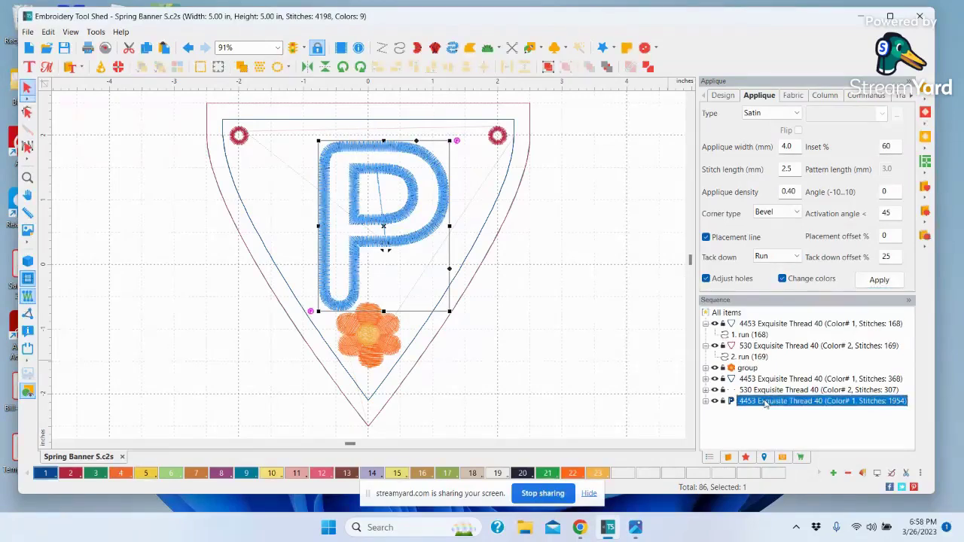
left_click(749, 357)
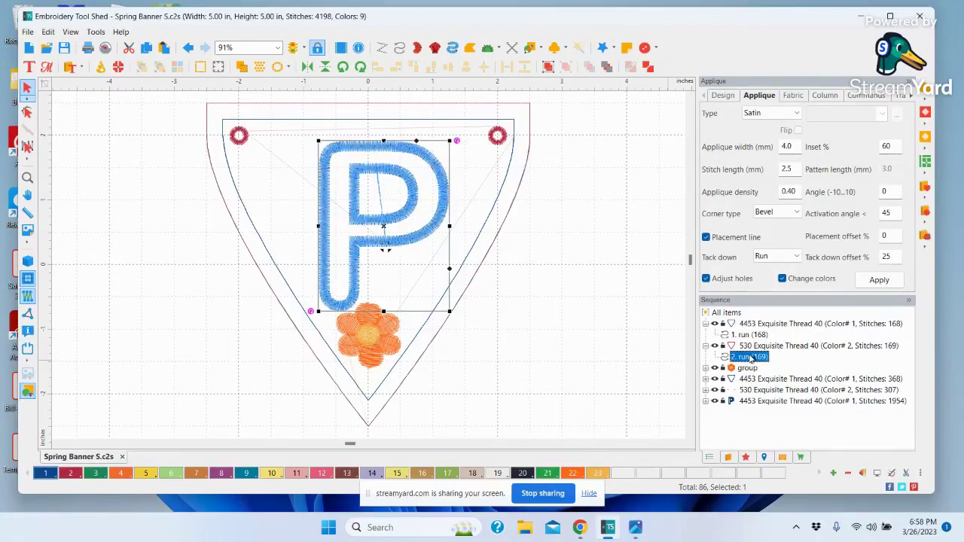
left_click_drag(749, 358, 751, 359)
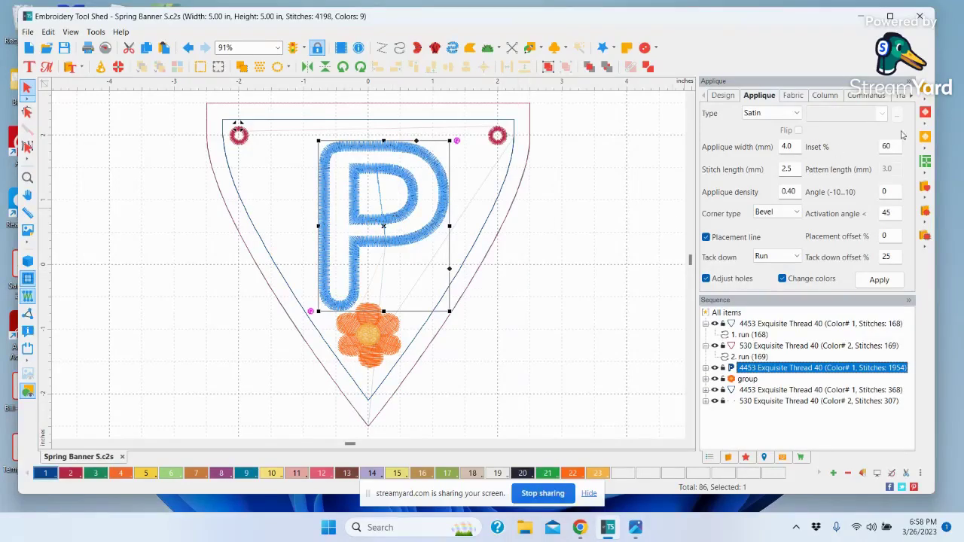
Resize the letter P applique to a height of 2.51 in with its aspect ratio maintained.
left_click(911, 96)
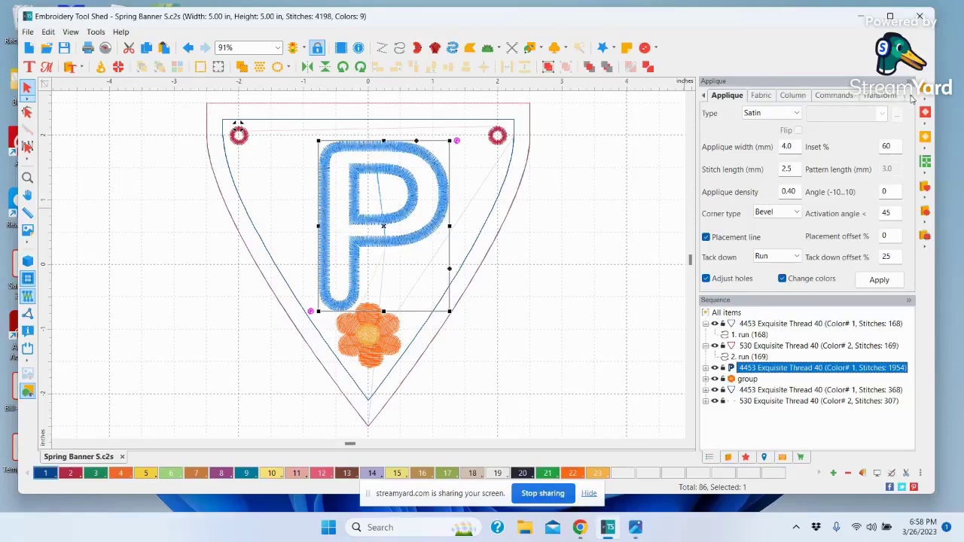
left_click(880, 97)
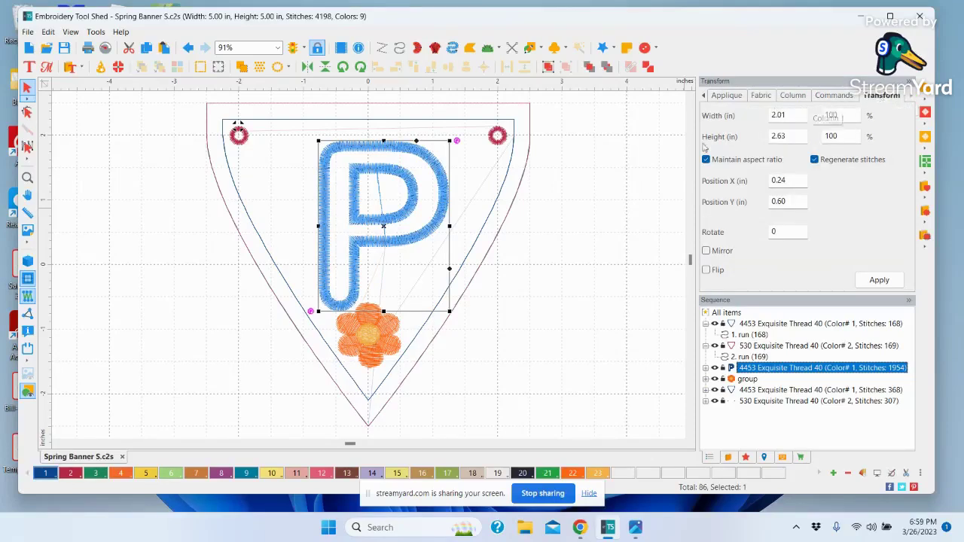
left_click(794, 136)
key("BackSpace")
key("BackSpace")
type("5")
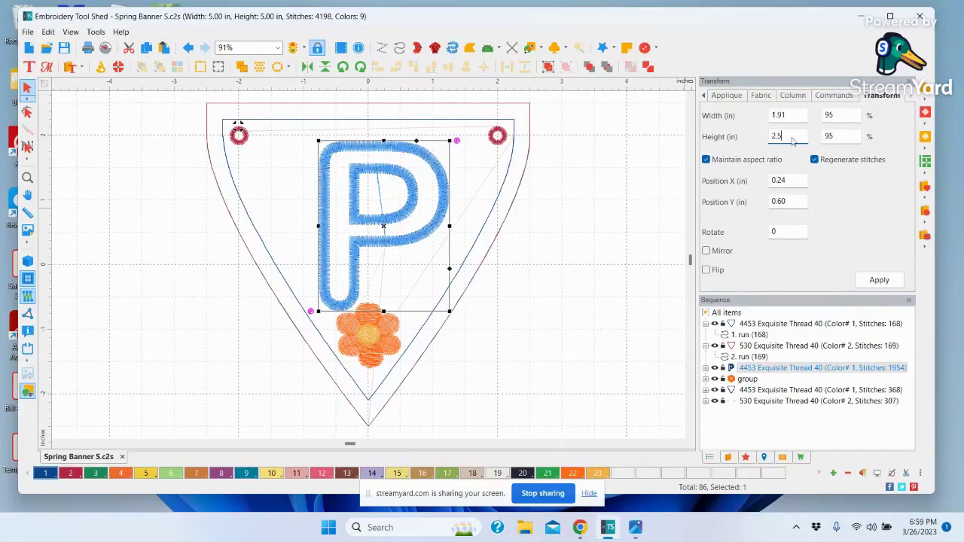
type("1")
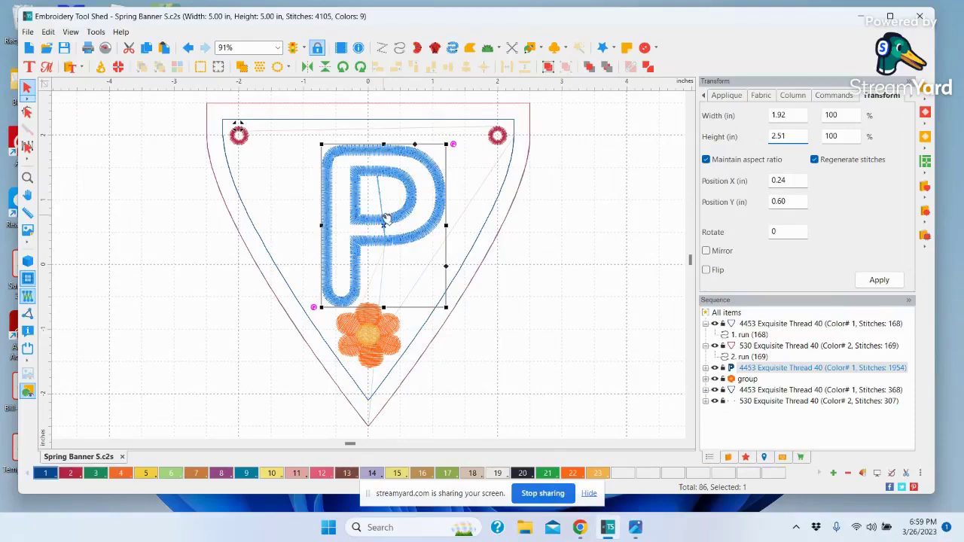
Move the letter P above the flower, centred horizontally on the banner at about X 0 and Y 0.74 in.
left_click_drag(384, 218, 376, 213)
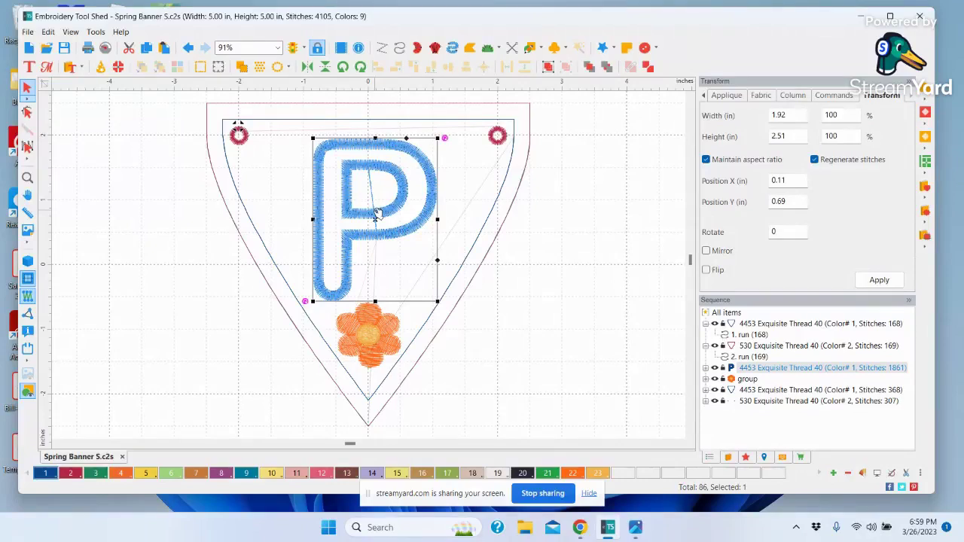
left_click_drag(378, 213, 373, 211)
left_click_drag(378, 213, 380, 214)
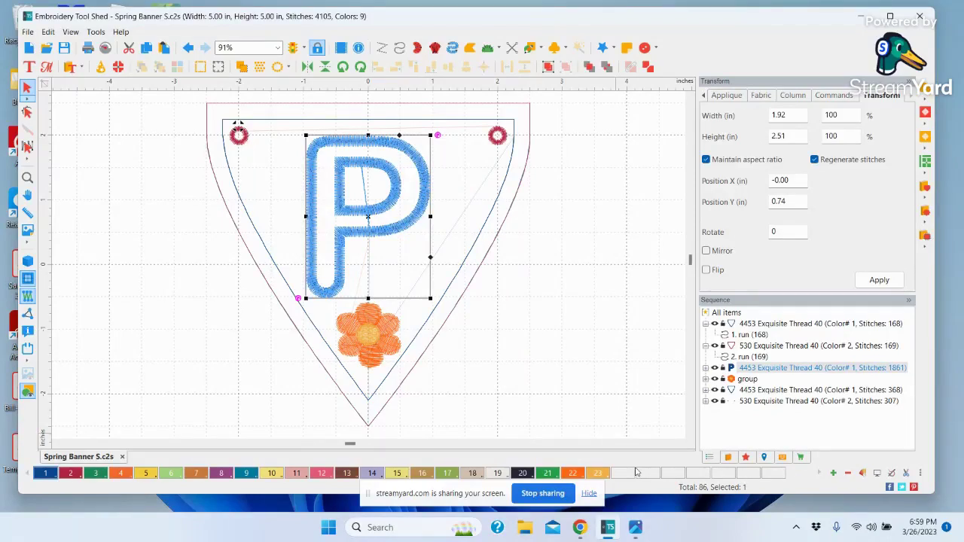
Try Break Apart on the letter P applique and undo it.
right_click(755, 371)
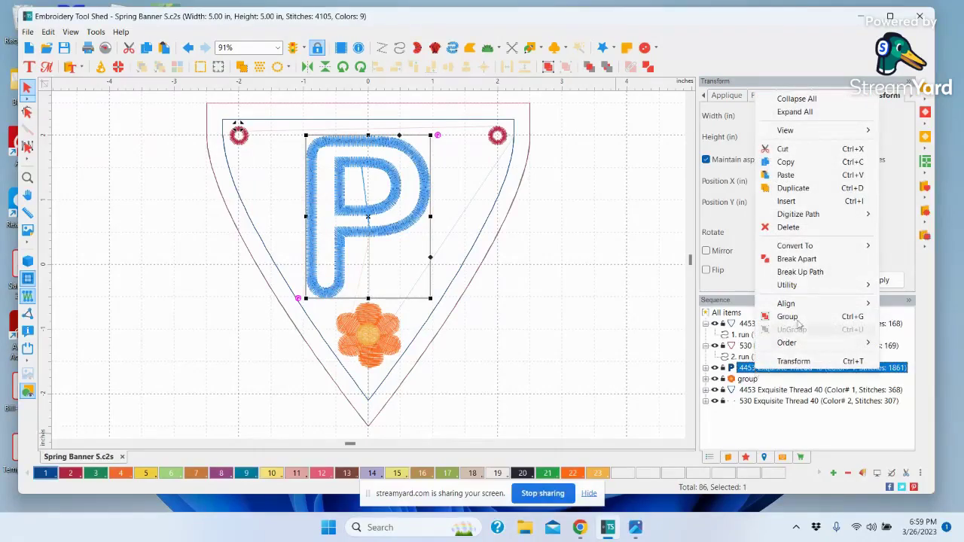
left_click(791, 260)
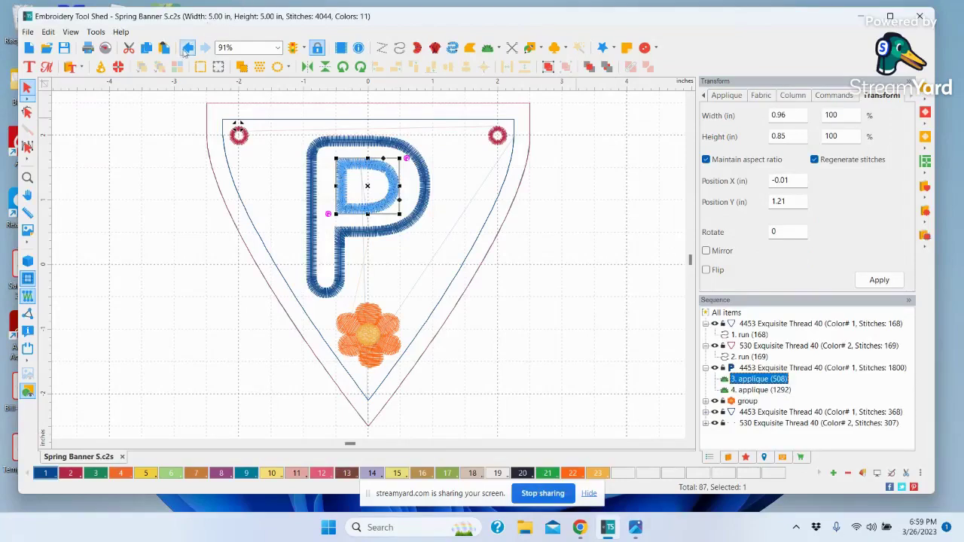
left_click(188, 51)
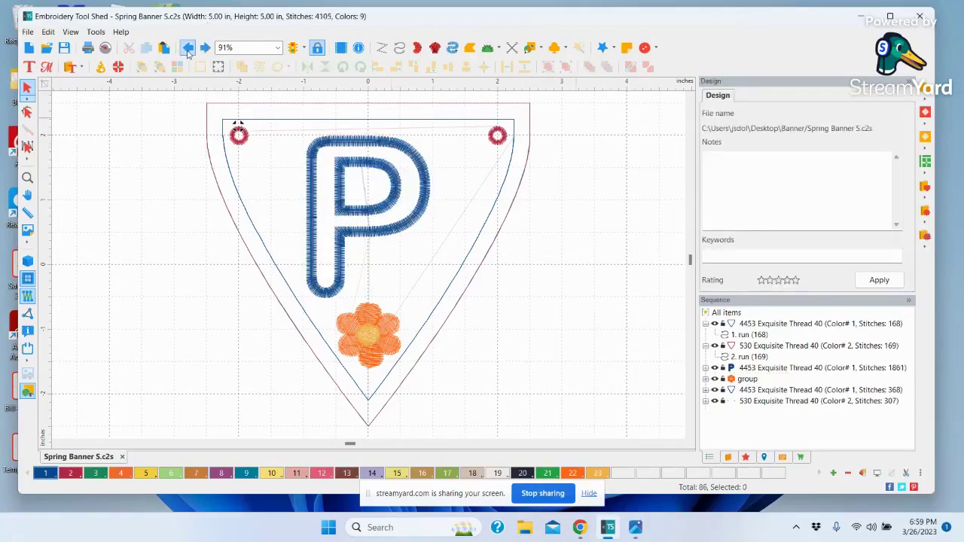
Split the letter P applique into separate placement, tack-down and satin objects with Break Up Path.
left_click(771, 367)
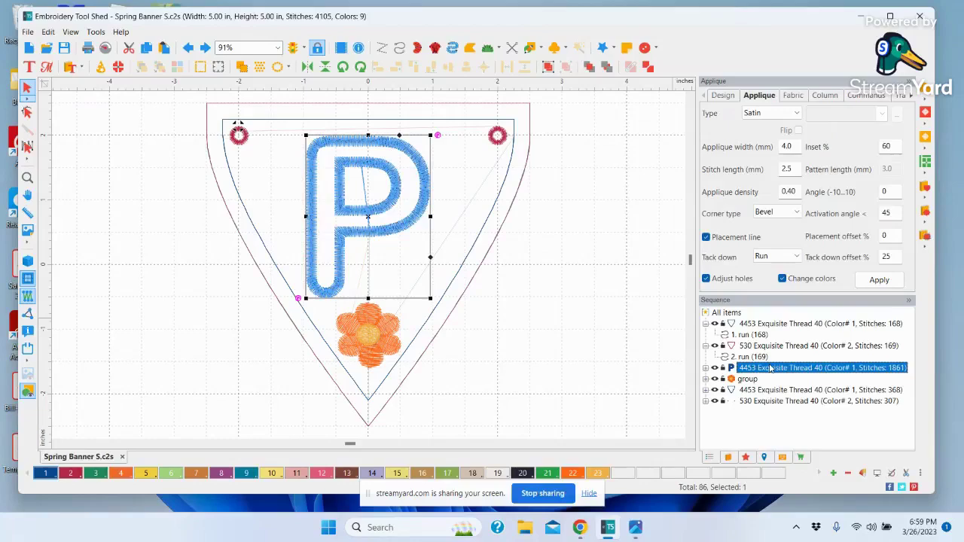
right_click(771, 367)
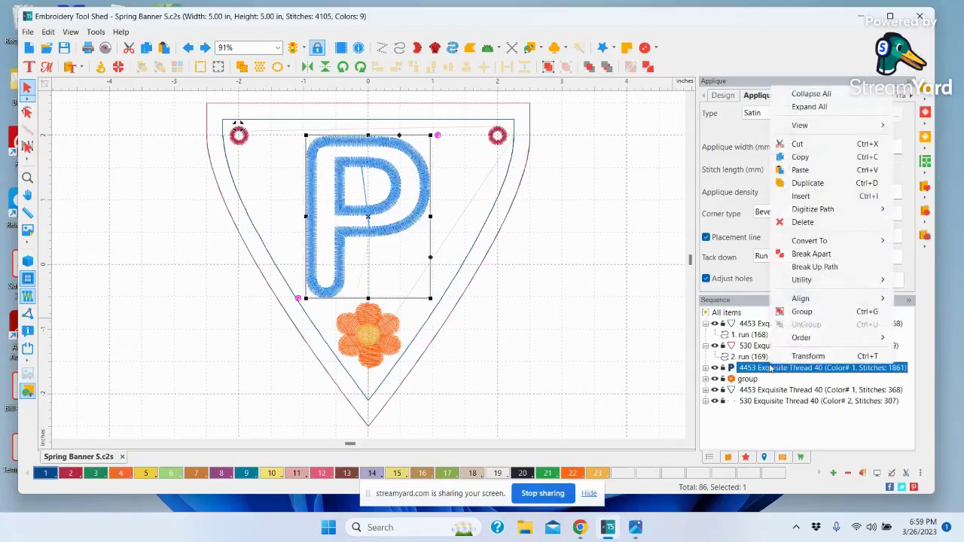
left_click(806, 269)
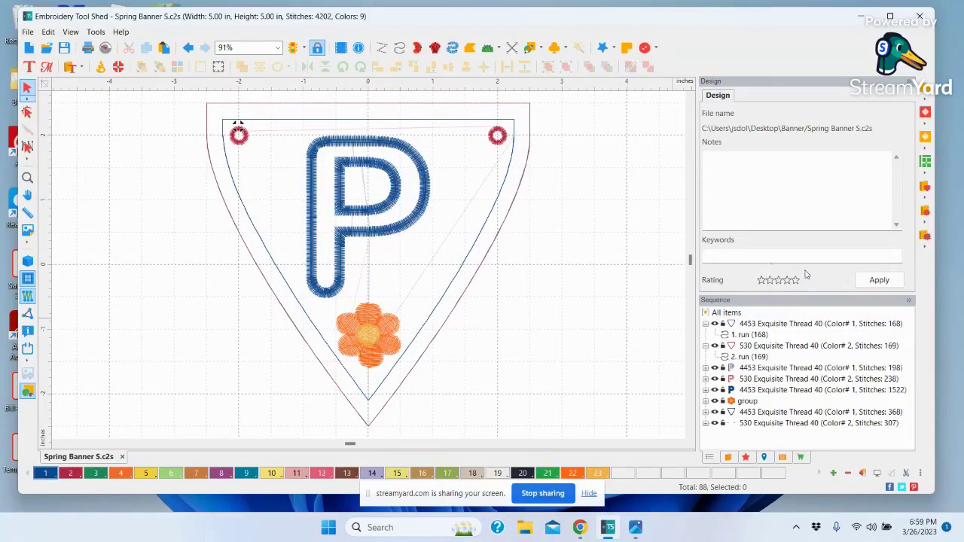
Examine the letter P's three stitch objects, the flower group, the inner border and the eyelets in sewing order.
left_click(756, 369)
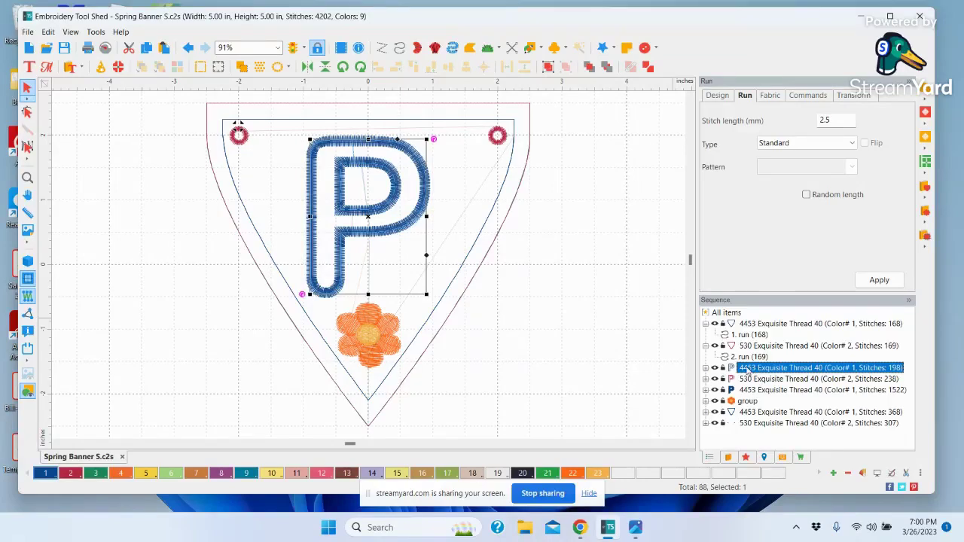
left_click(749, 381)
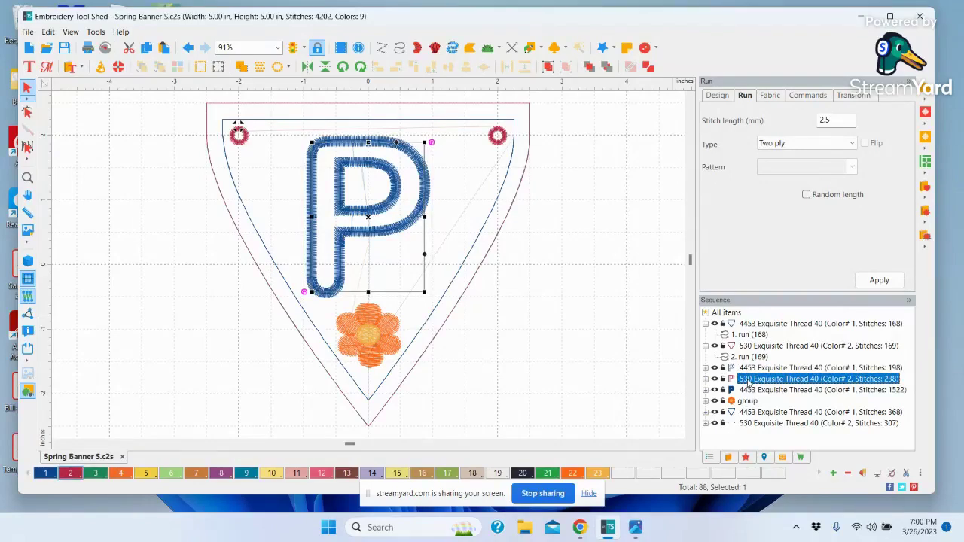
left_click(750, 390)
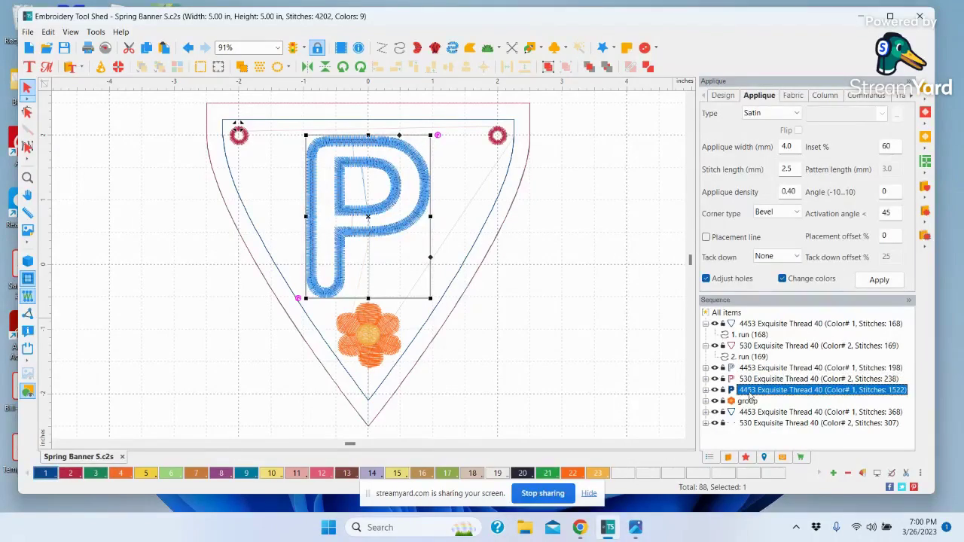
left_click(748, 402)
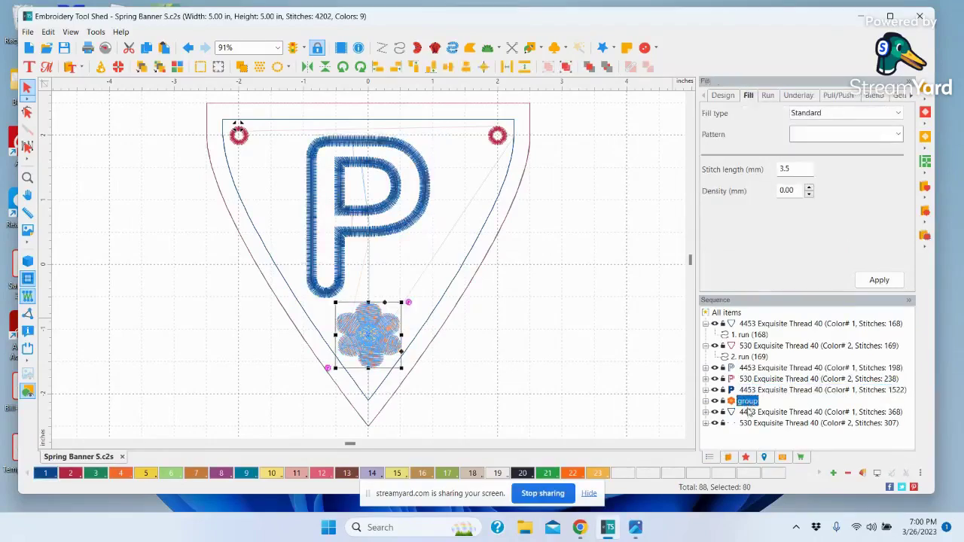
left_click(754, 413)
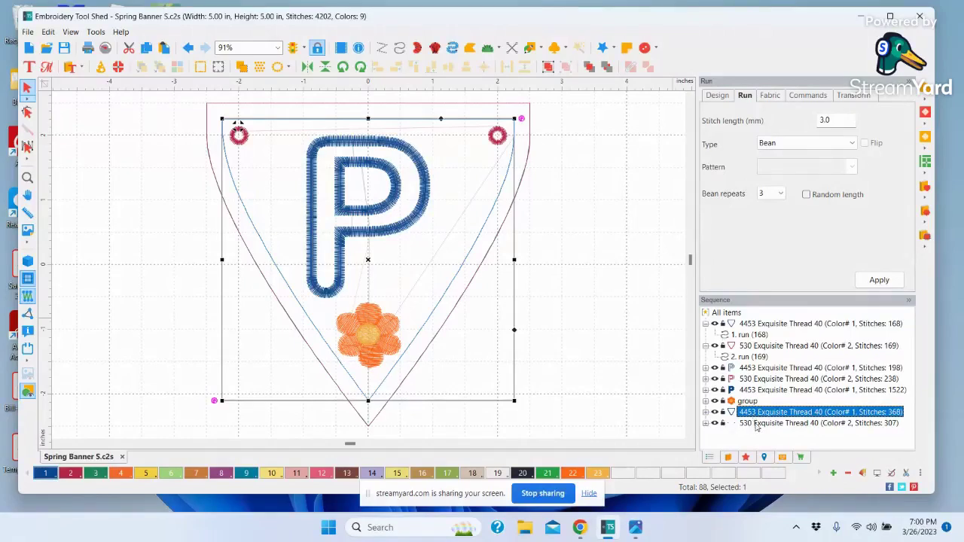
left_click(756, 424)
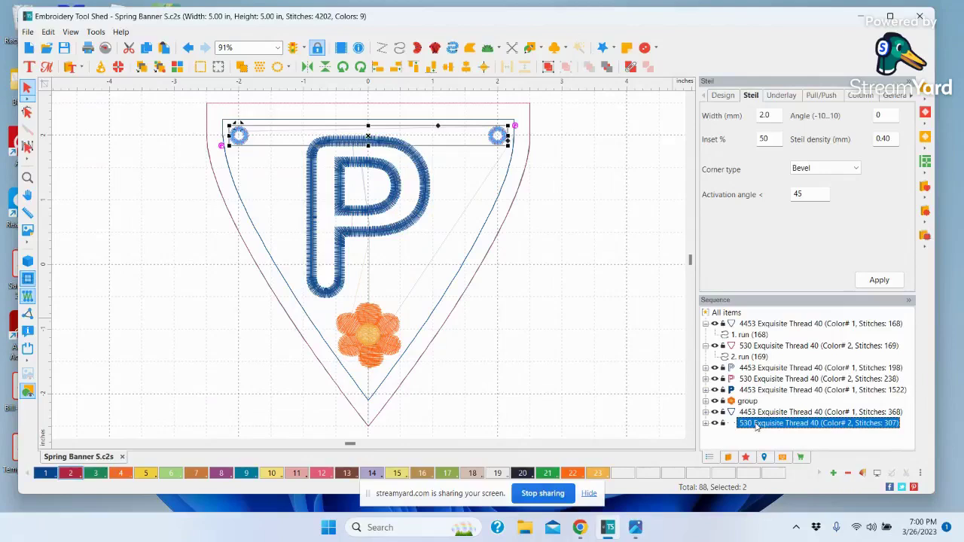
left_click(585, 278)
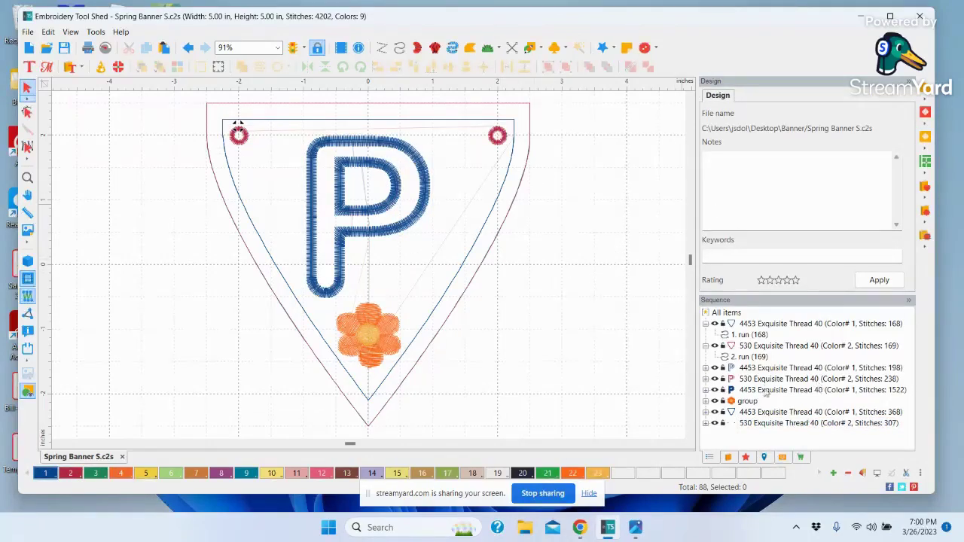
left_click(765, 369)
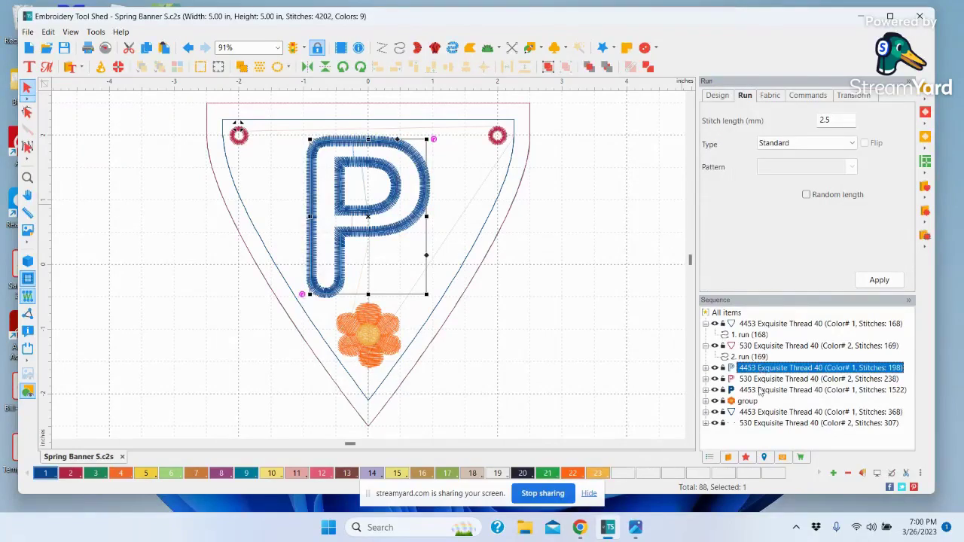
left_click(760, 390, "shift")
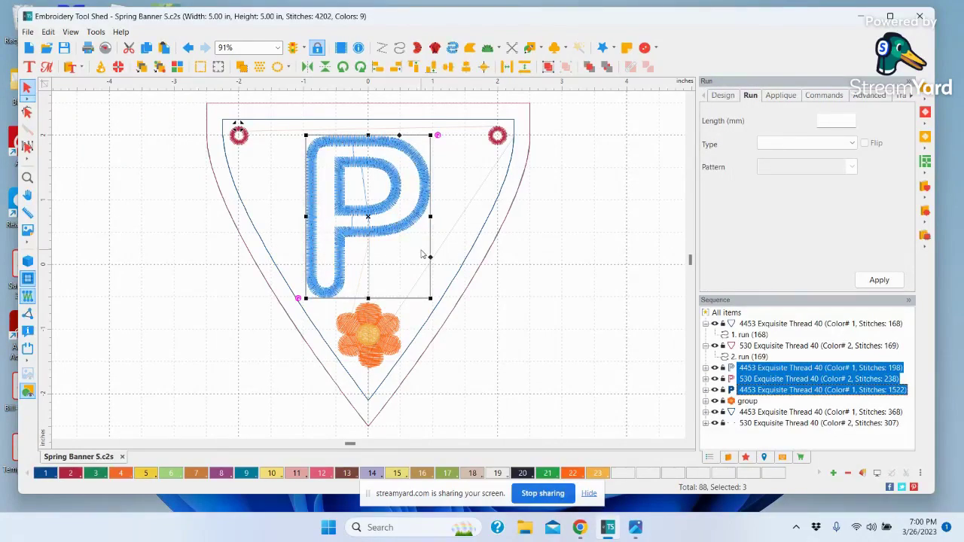
left_click(629, 326)
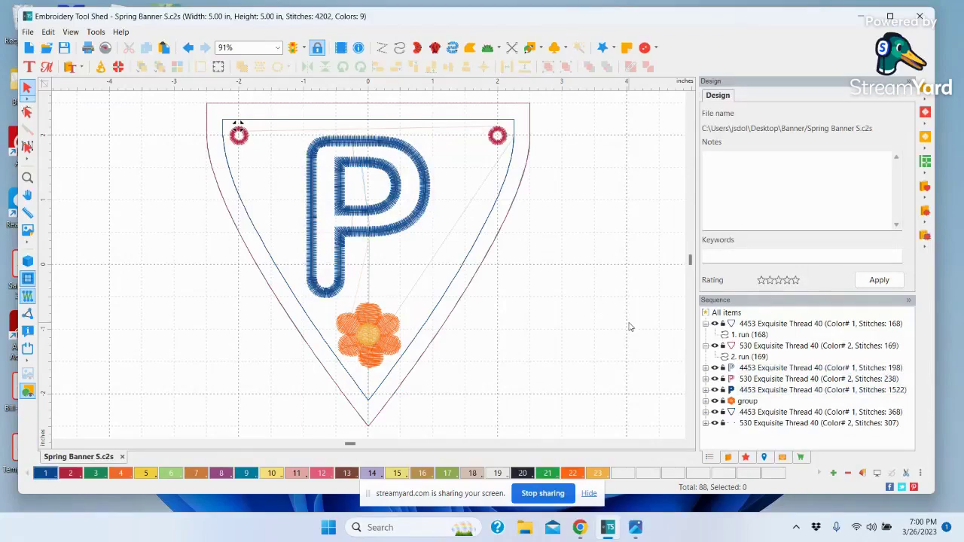
Save the design under the new file name Spring Banner P in the Banner folder, in Inspiration Series (C2S) format.
left_click(26, 32)
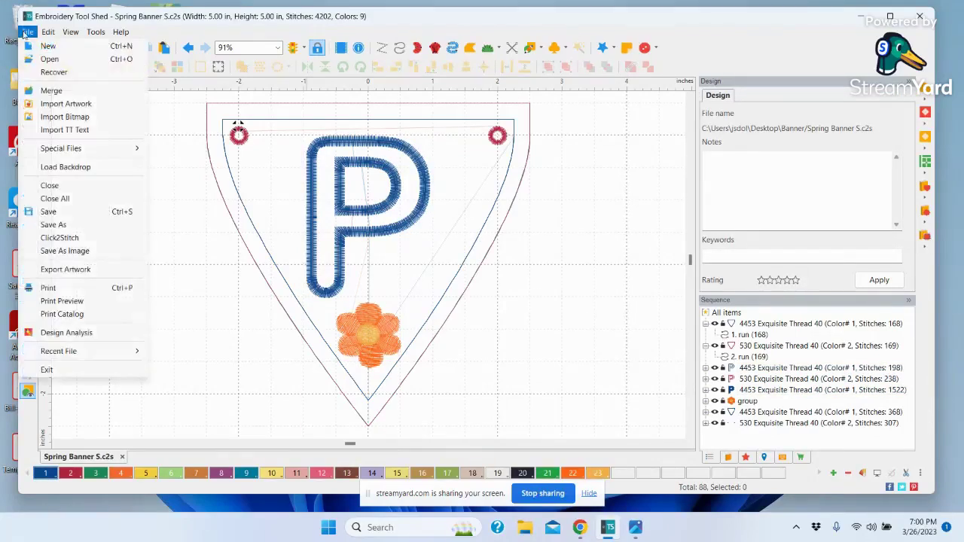
left_click(60, 224)
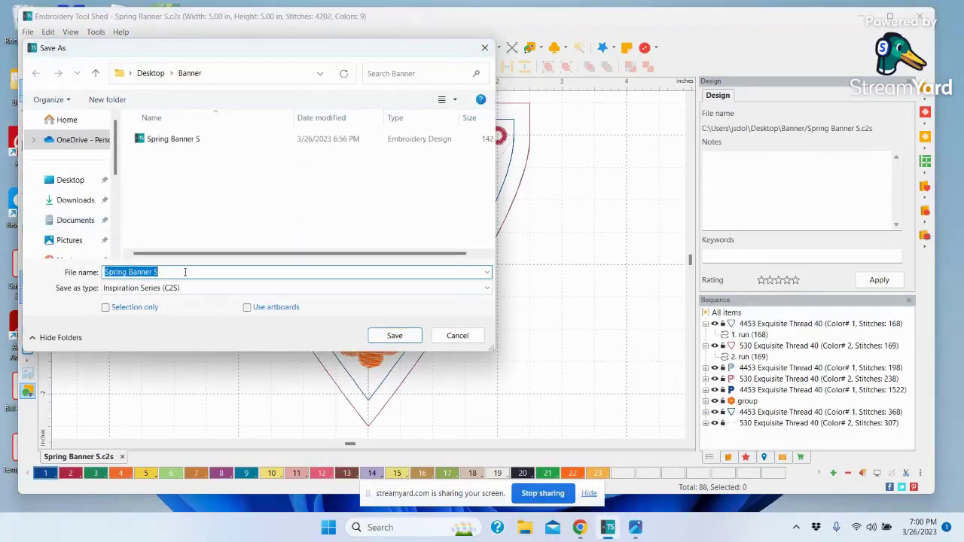
left_click(162, 271)
key("BackSpace")
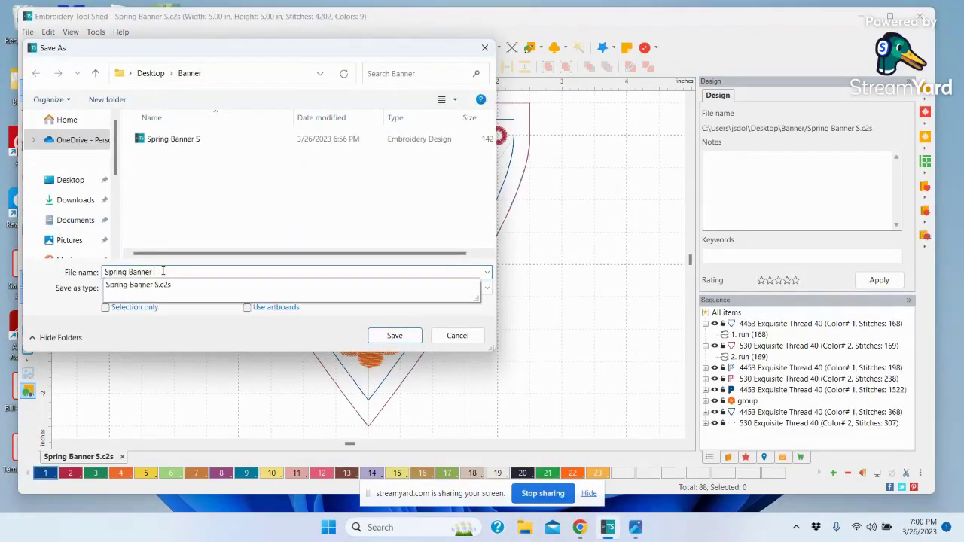
type("P")
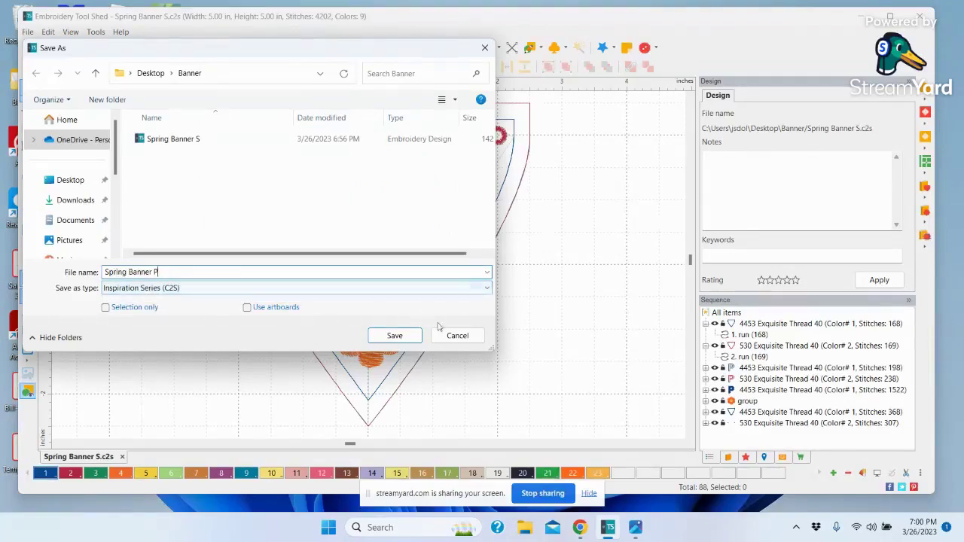
left_click(405, 337)
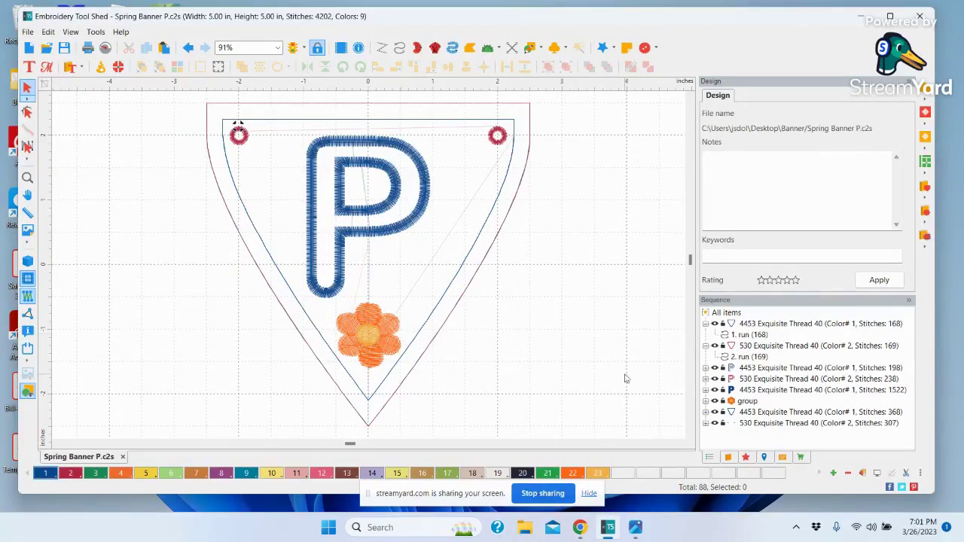
Delete the letter P's three stitch objects (placement, tack-down and satin) from the pennant.
left_click(755, 367)
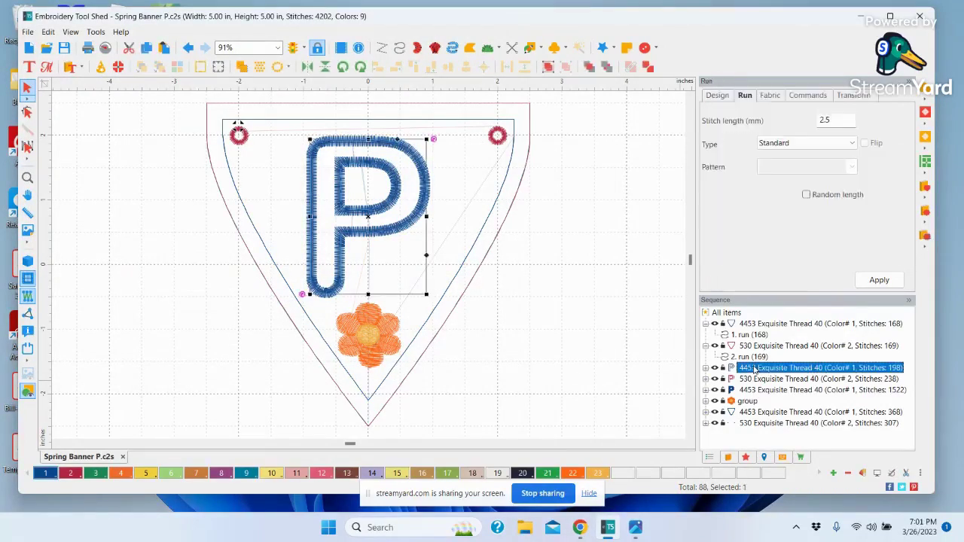
left_click(753, 390, "ctrl")
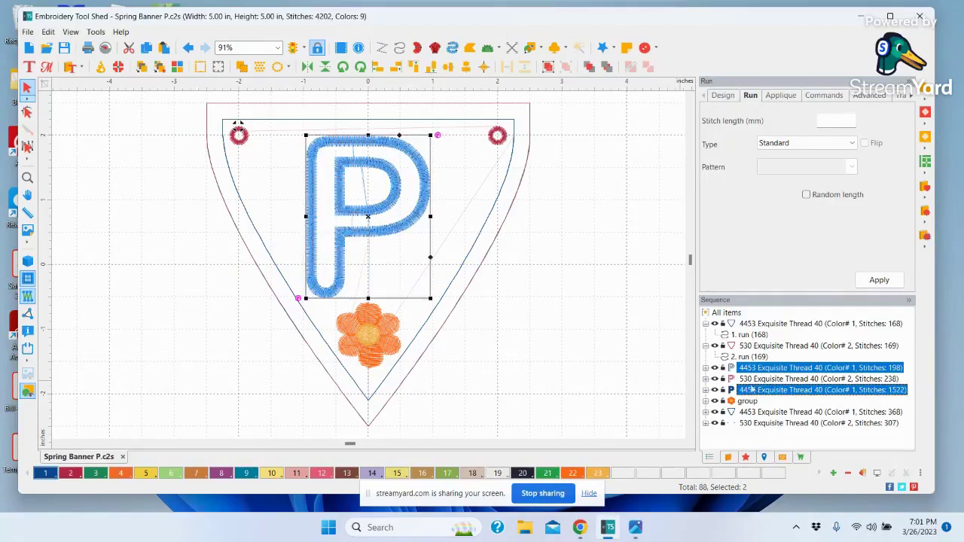
left_click(750, 379, "ctrl")
key("Delete")
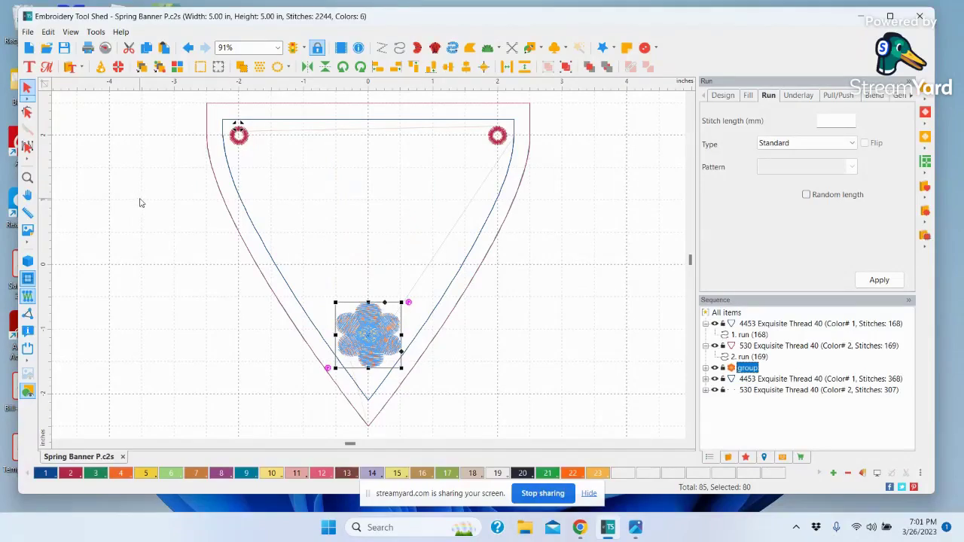
Import the letter R as TrueType text artwork in the Arial Rounded MT Bold font.
left_click(27, 32)
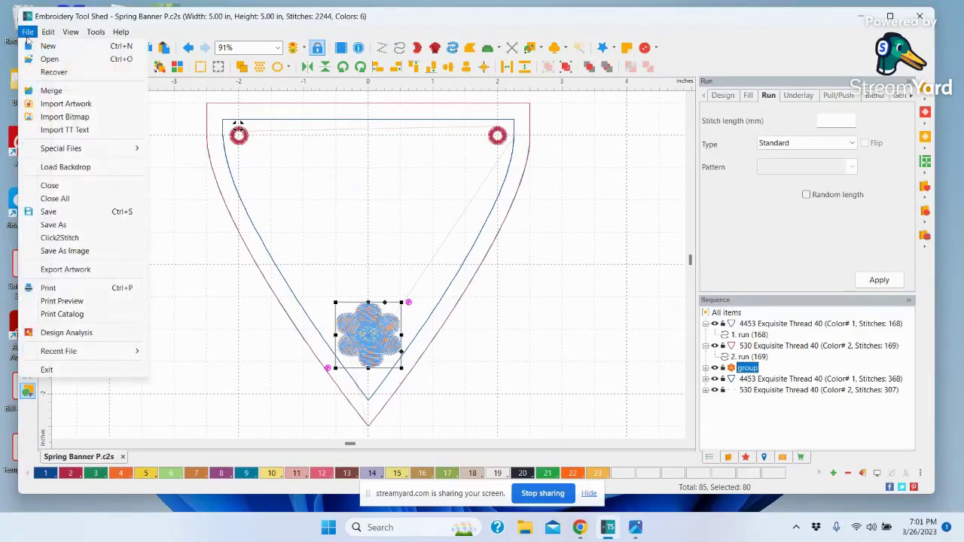
left_click(54, 132)
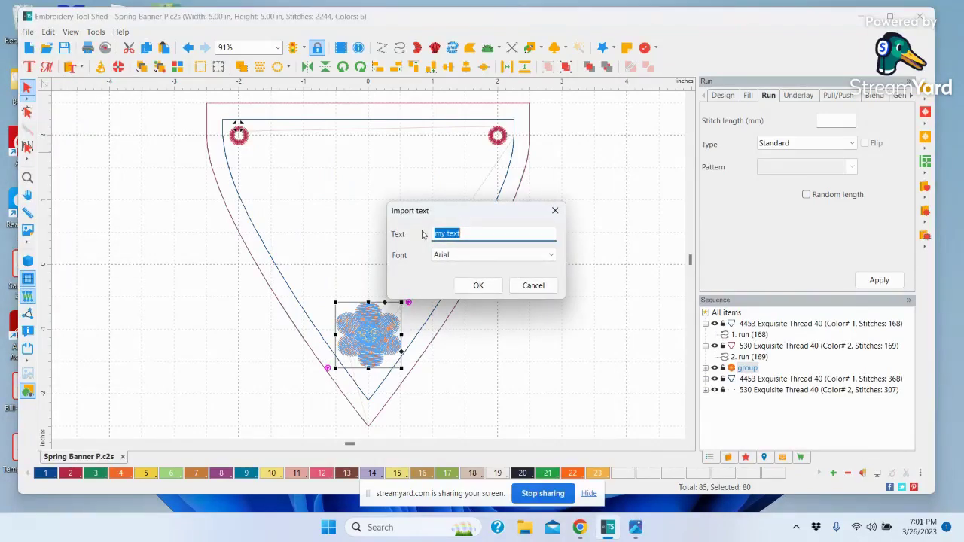
type("R")
left_click(550, 257)
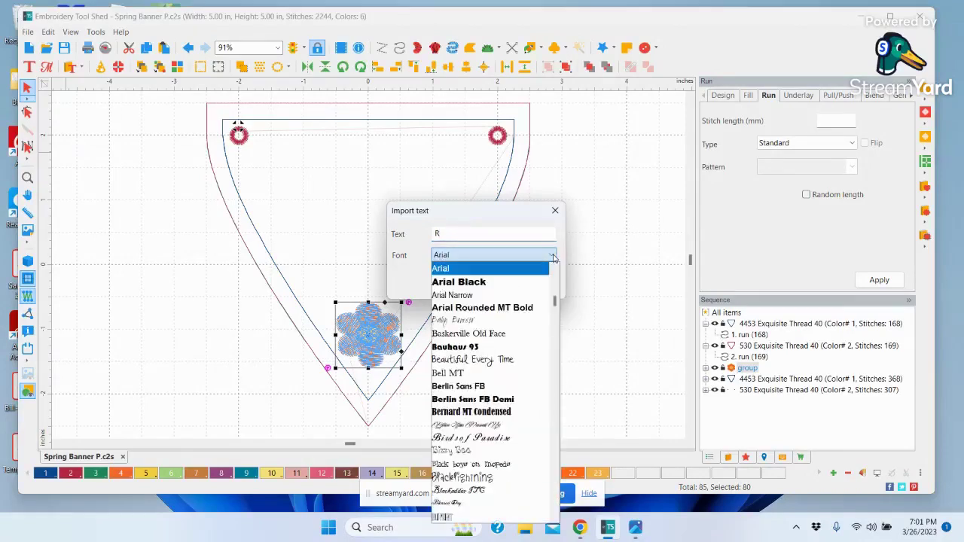
left_click(447, 311)
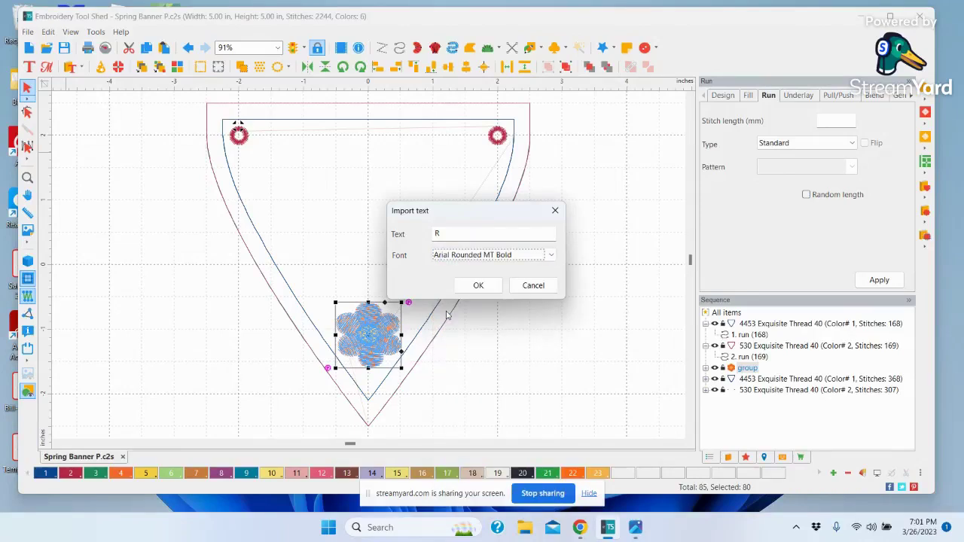
left_click(478, 286)
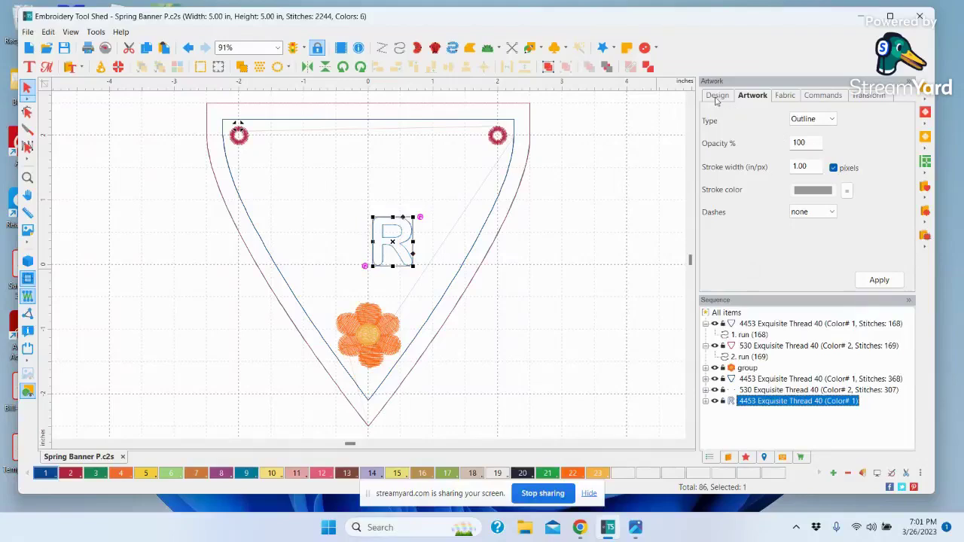
Set the height of the letter R outline to 2.5 in, keeping its aspect ratio.
left_click(870, 97)
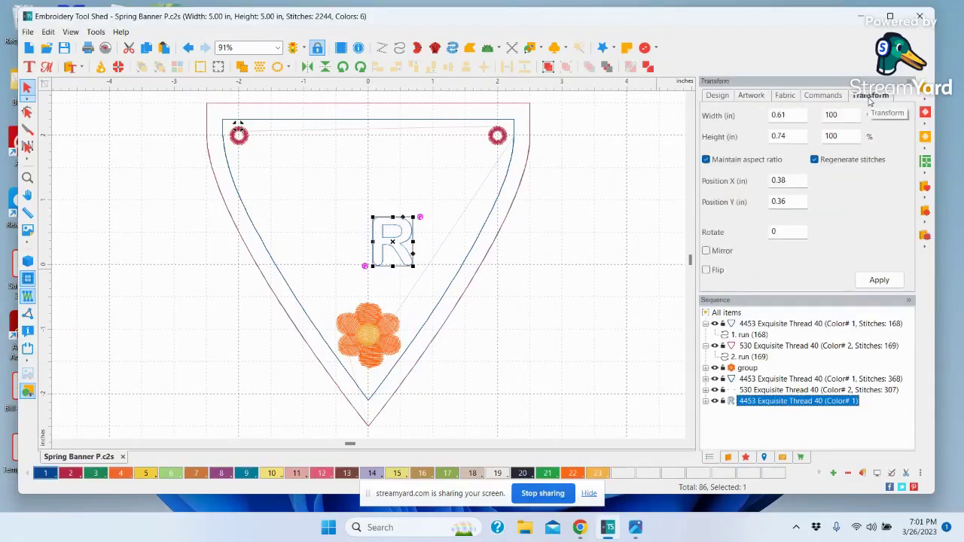
left_click(795, 137)
type("2.5")
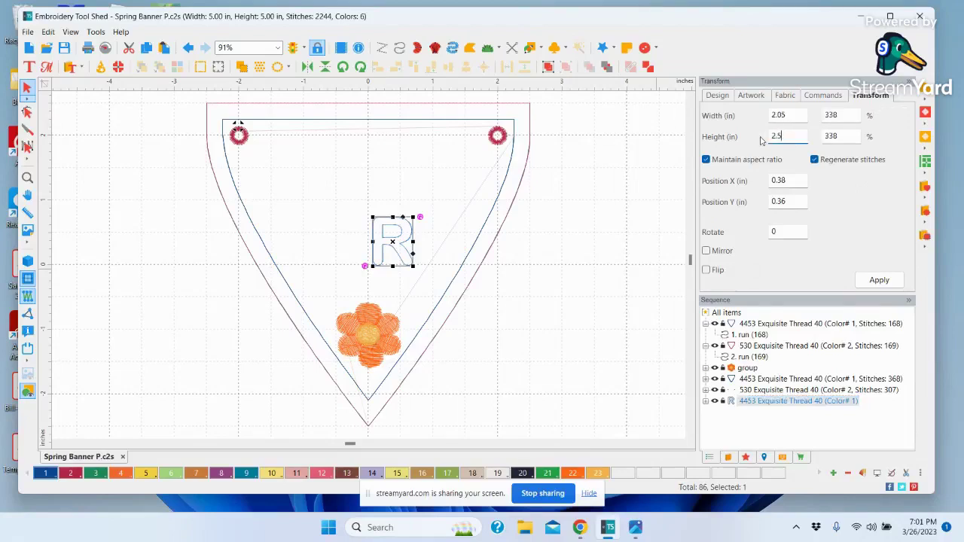
left_click(882, 282)
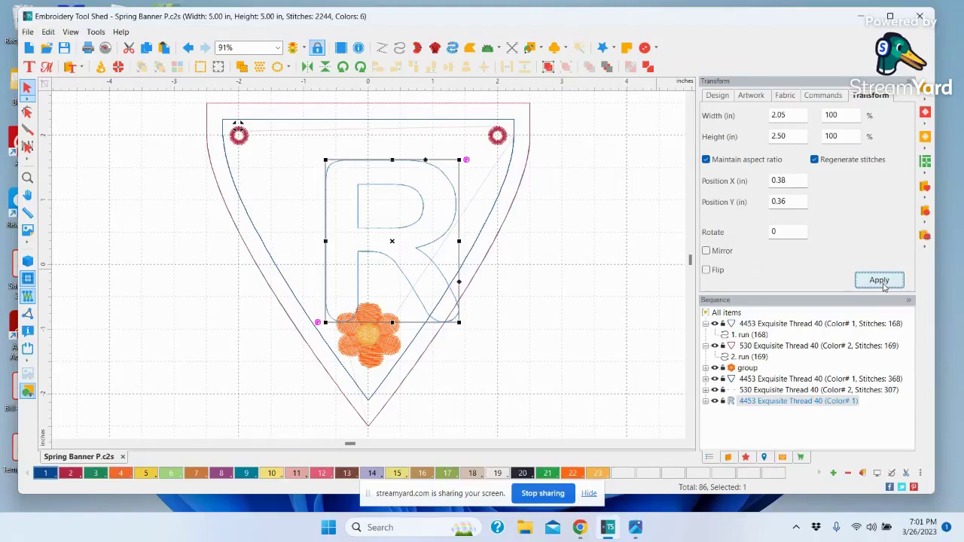
Convert the letter R outline to an applique.
right_click(455, 215)
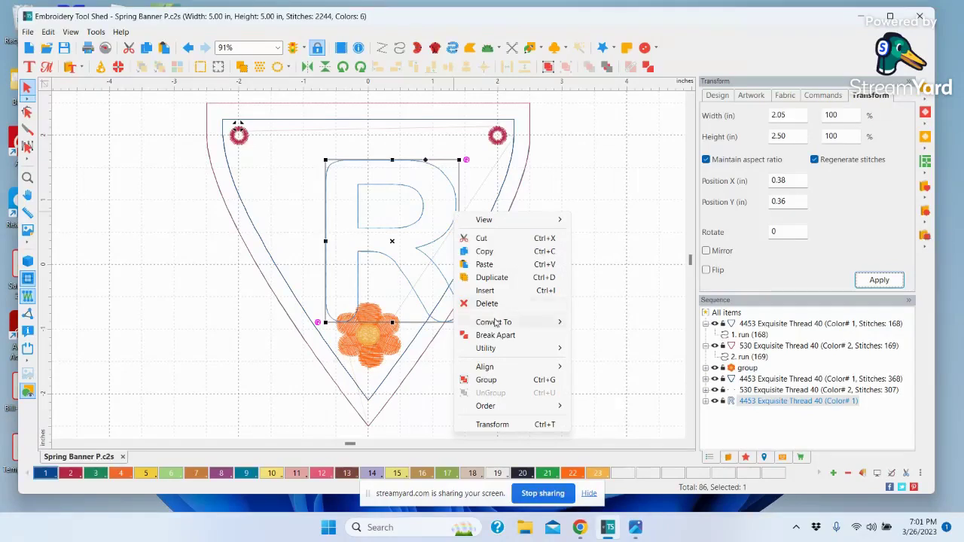
mouse_move(496, 324)
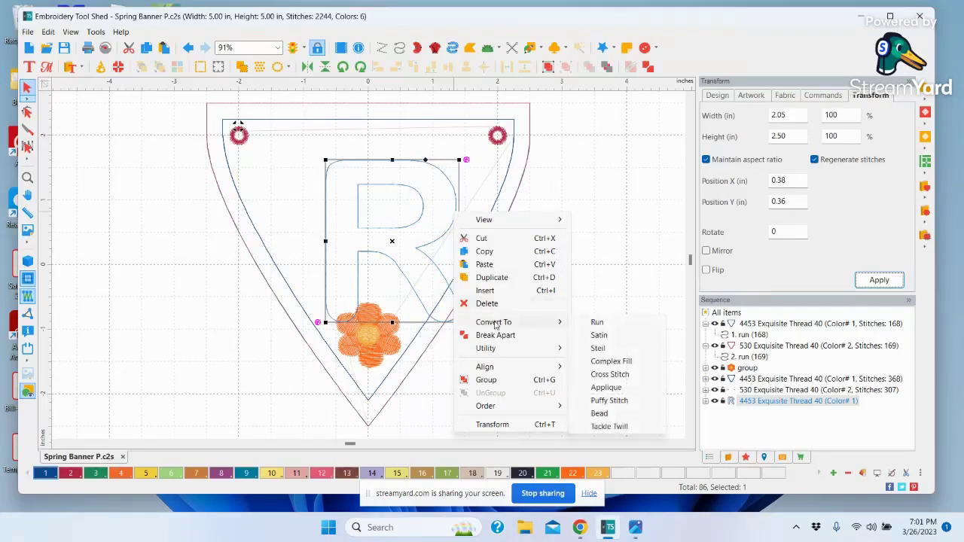
left_click(606, 388)
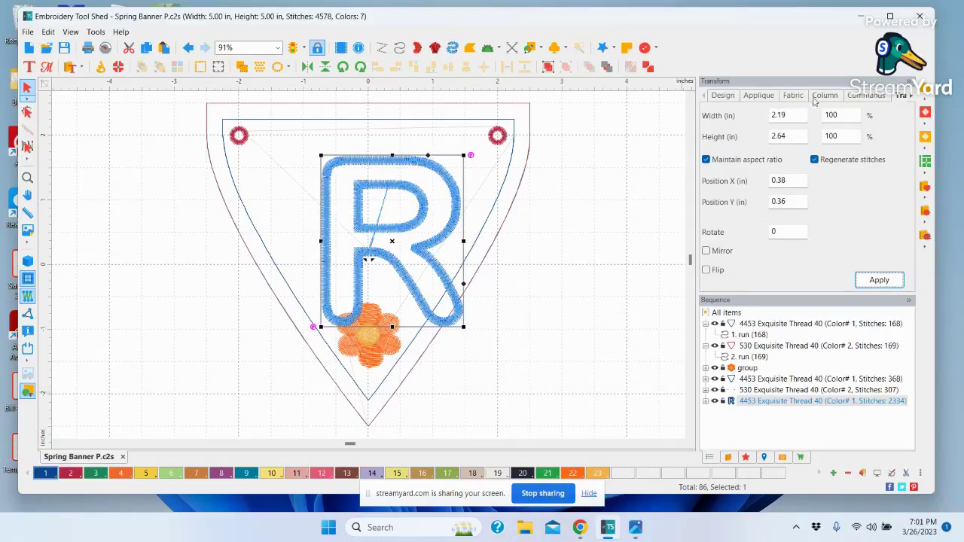
Set the R applique's width to 4.0 mm, stitch length to 2.5 mm and inset to 60 %, with Adjust holes and Change colors enabled.
left_click(758, 97)
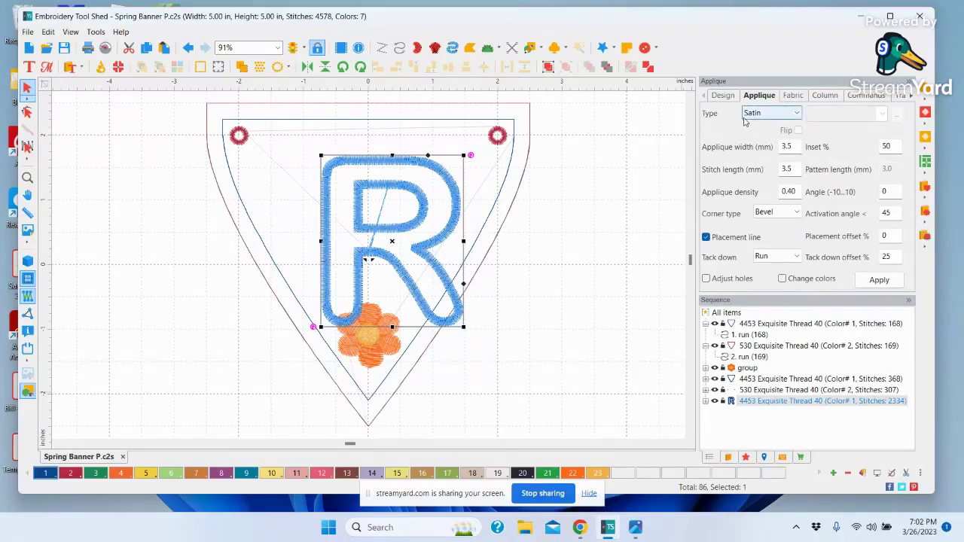
double_click(783, 148)
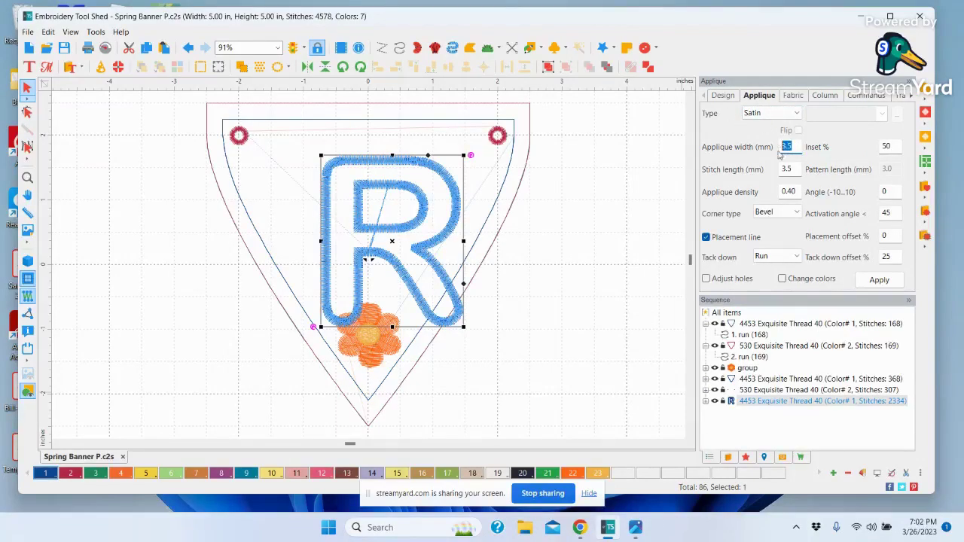
type("4.0")
double_click(782, 169)
type("2.5")
left_click(706, 278)
left_click(782, 278)
double_click(885, 147)
type("60")
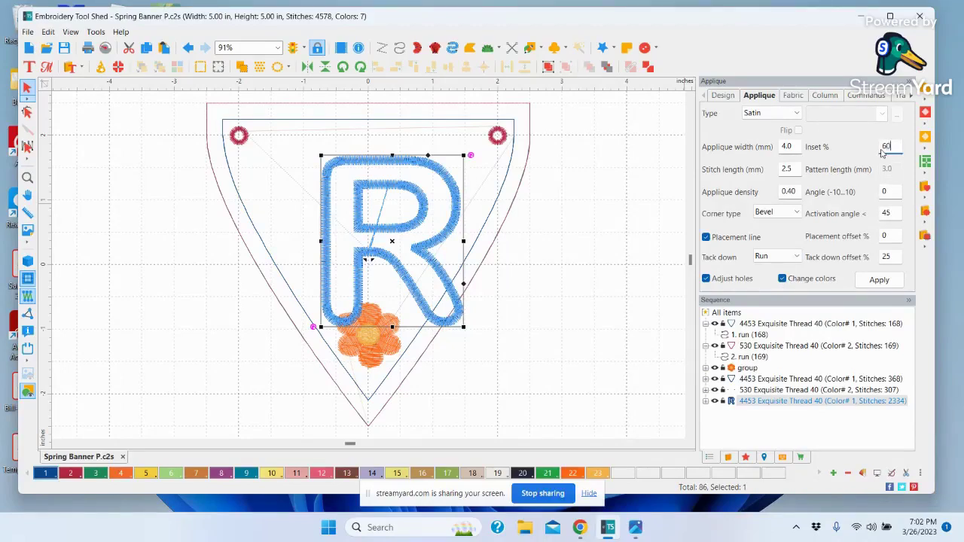
left_click(879, 280)
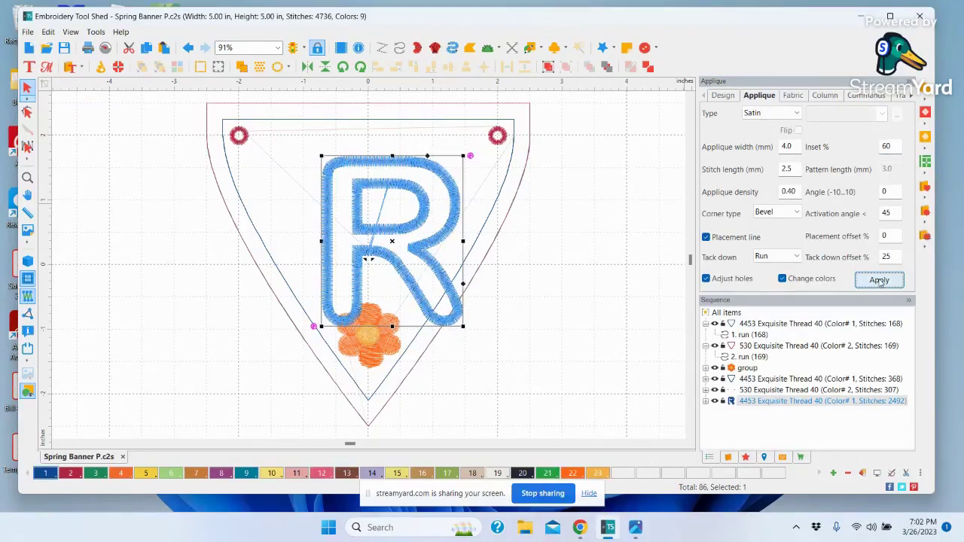
Resize the stitched R applique to a height of 2.5 in, keeping its proportions, and deselect it.
left_click(911, 96)
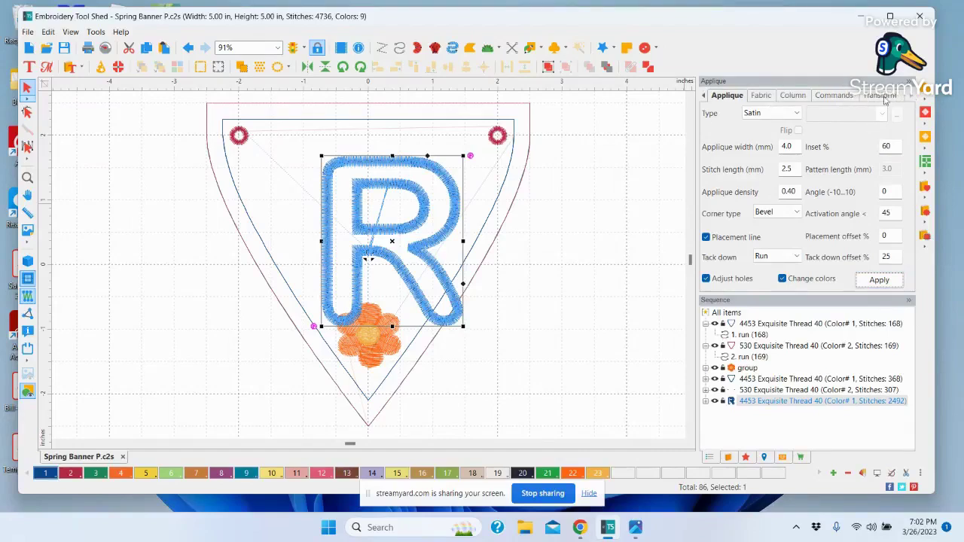
left_click(882, 96)
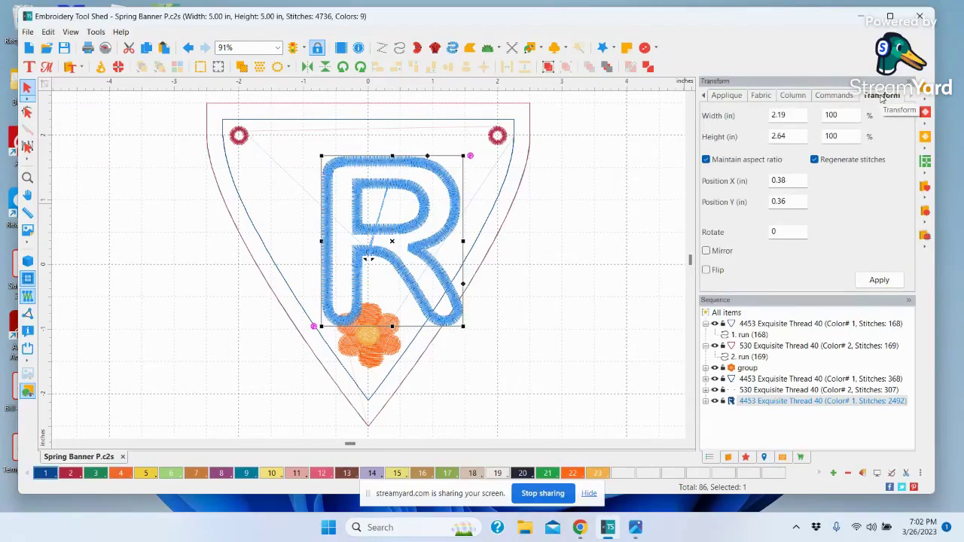
left_click(786, 136)
key("BackSpace")
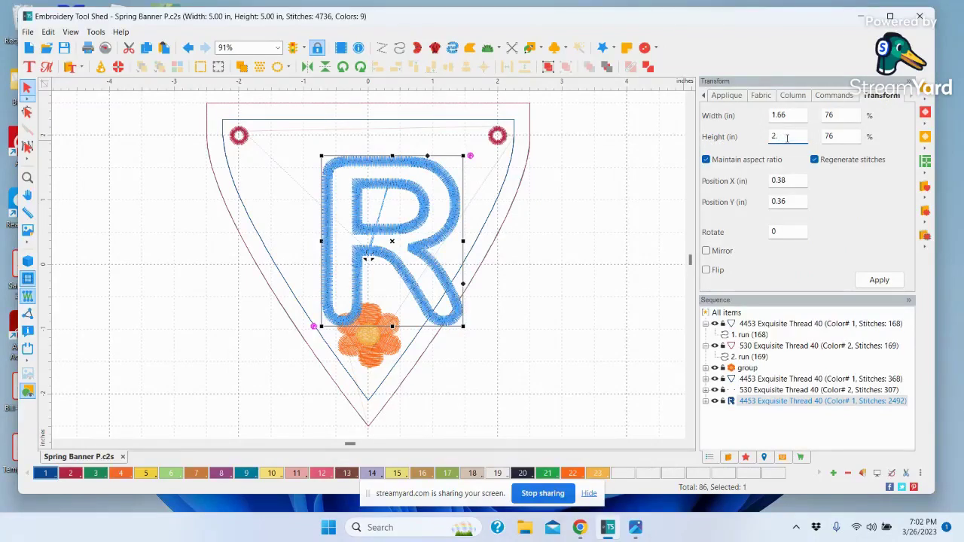
type("5")
key("Return")
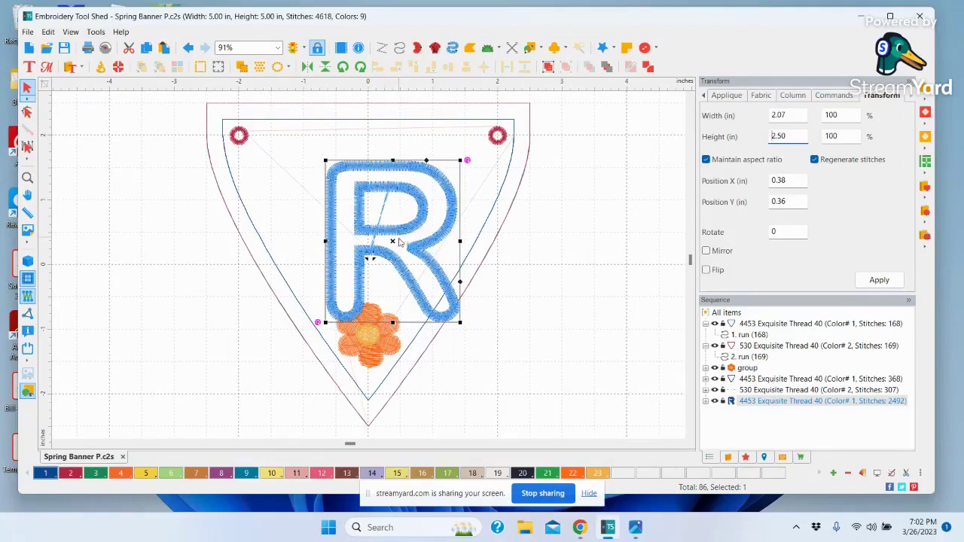
key("Escape")
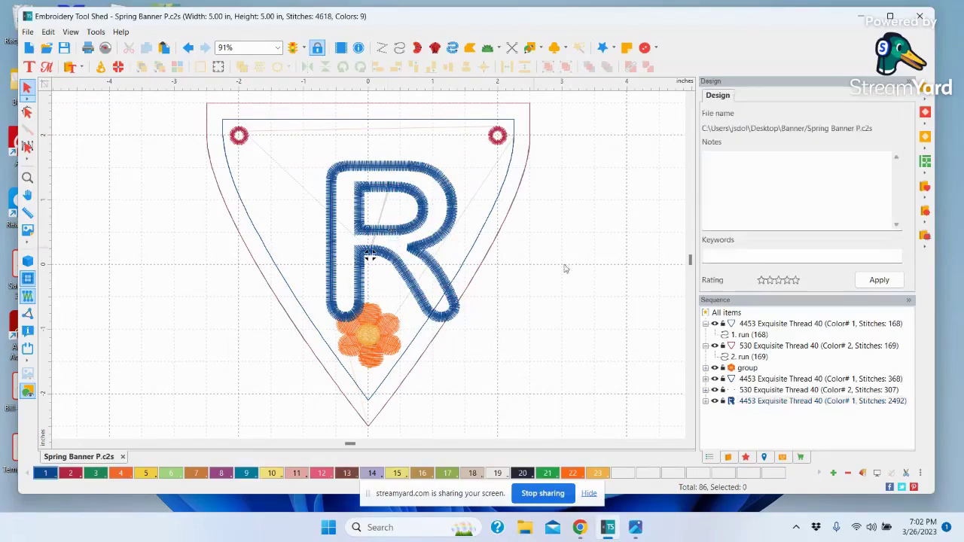
Move the letter R applique up above the flower and centre it horizontally on the pennant.
left_click(766, 400)
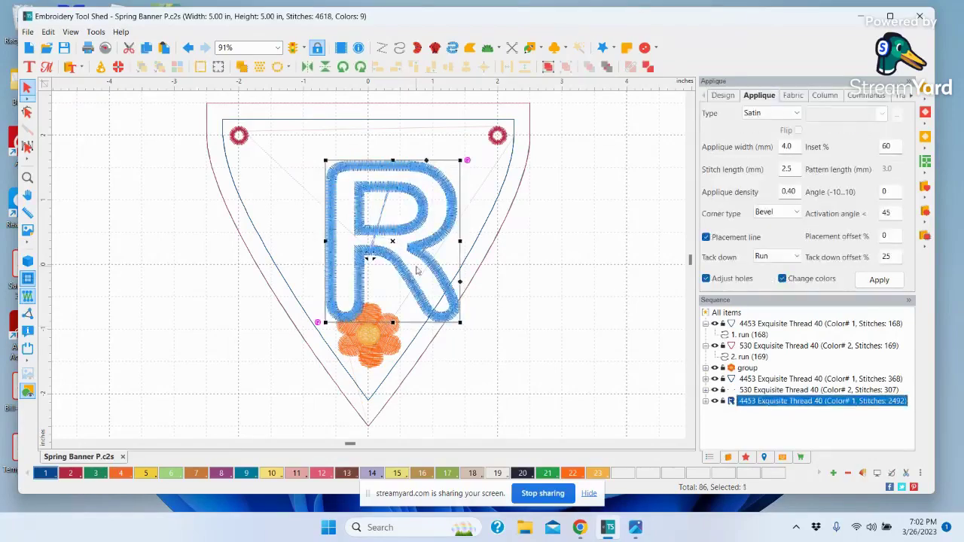
left_click_drag(393, 243, 375, 217)
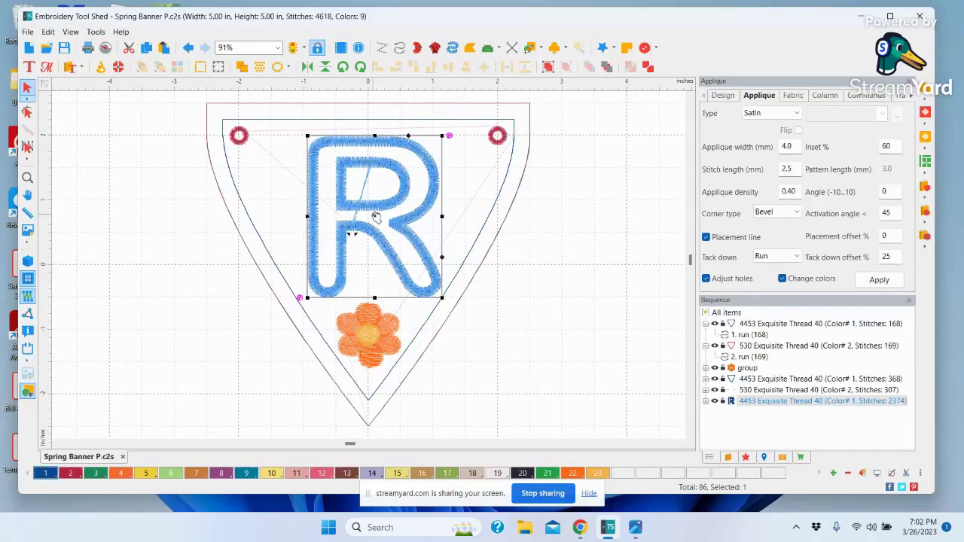
left_click_drag(377, 216, 373, 217)
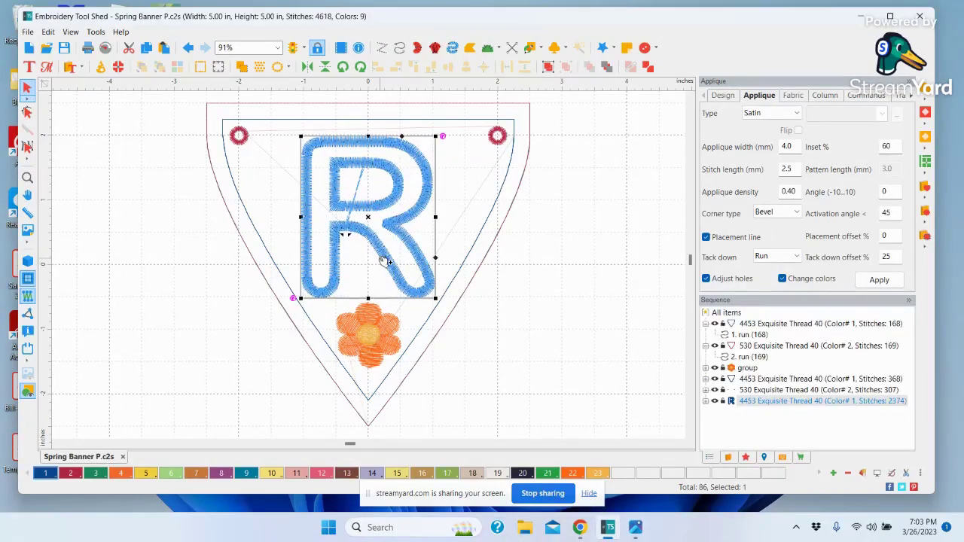
left_click(610, 362)
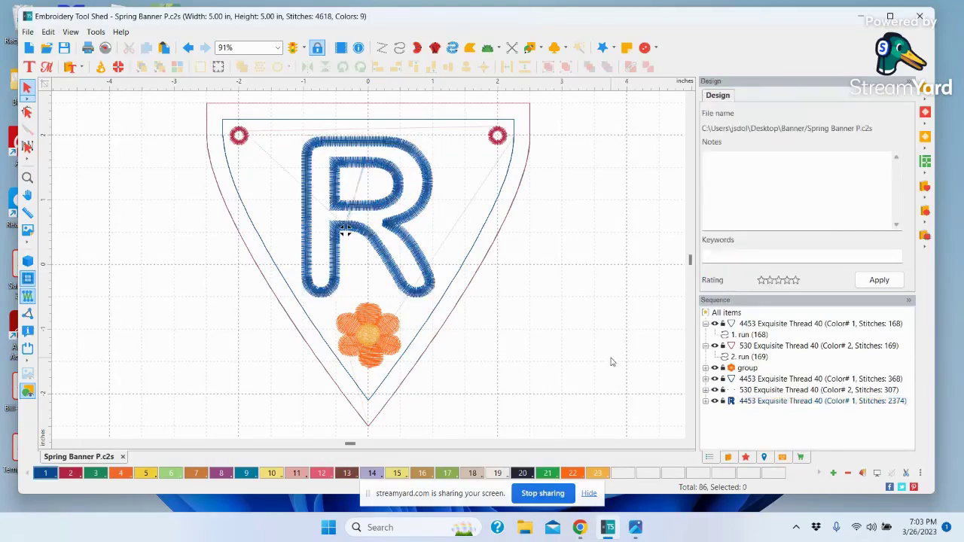
Reorder the sewing sequence so the R applique stitches directly before the flower group.
left_click(754, 405)
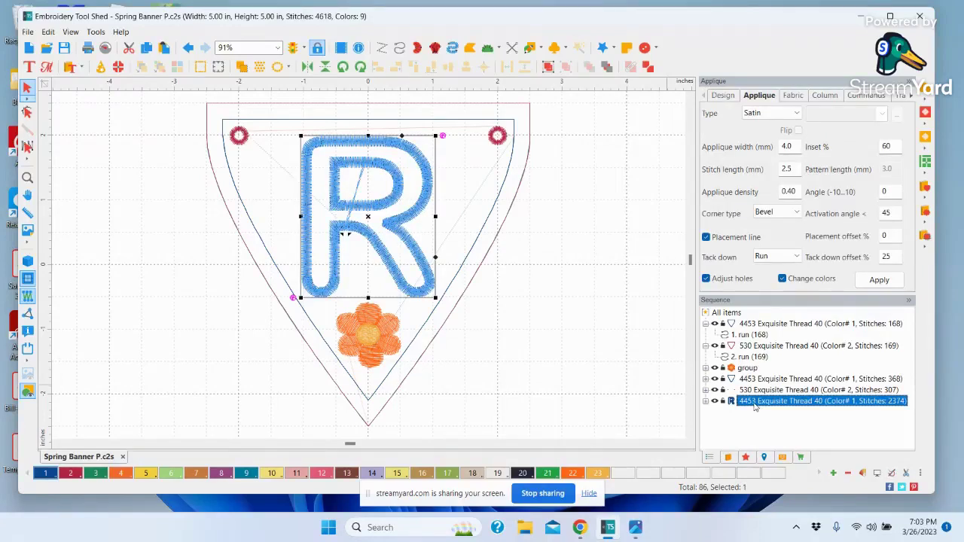
left_click_drag(755, 407, 744, 361)
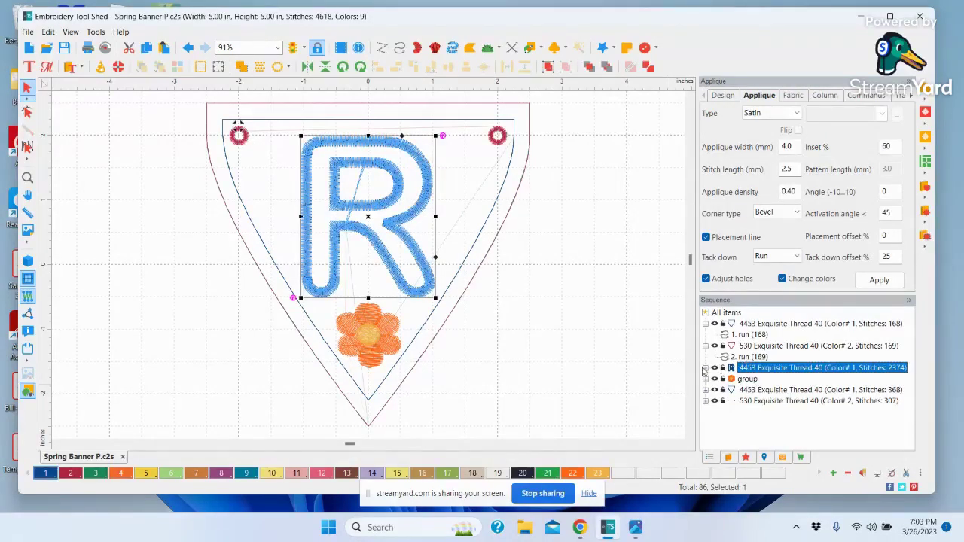
Break up the R applique's path into separate sewing parts and nudge all three parts slightly up together.
right_click(771, 371)
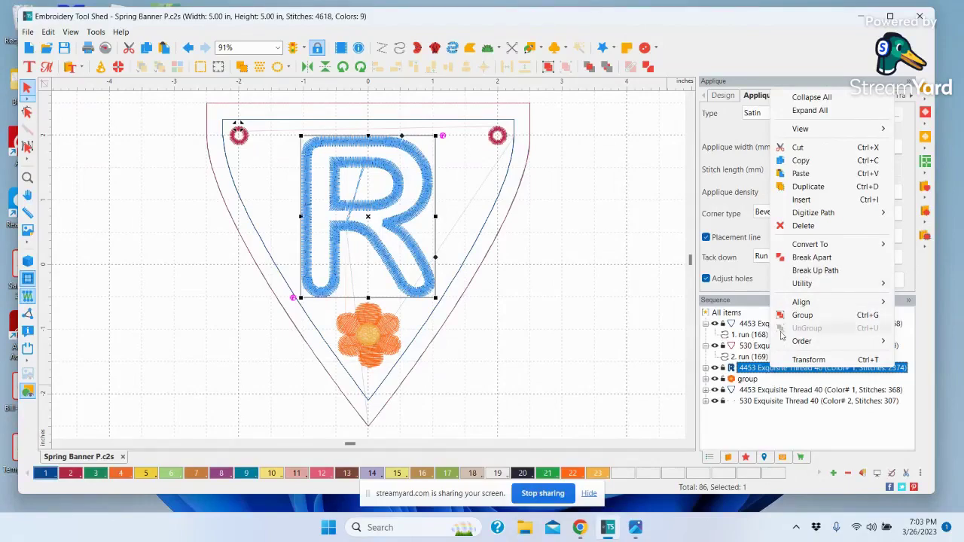
left_click(800, 272)
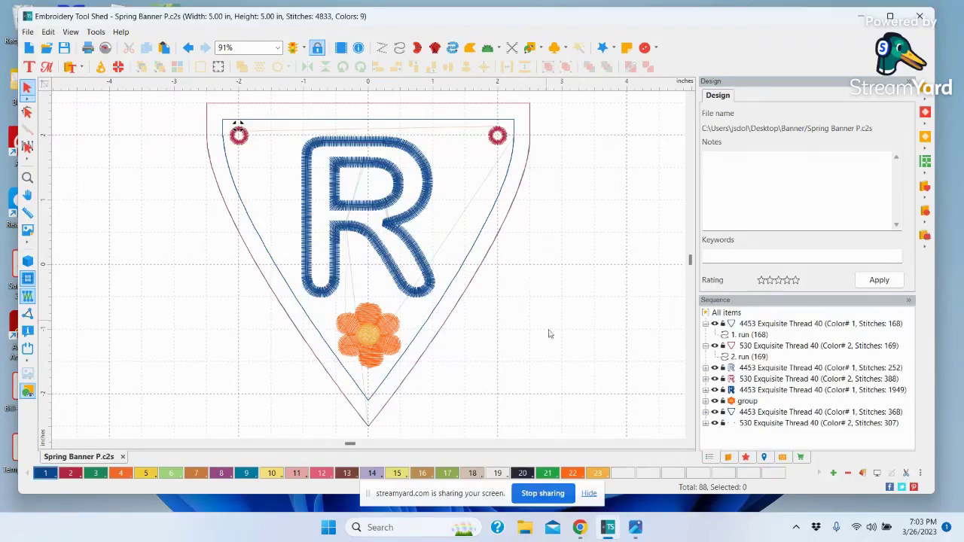
left_click(750, 367)
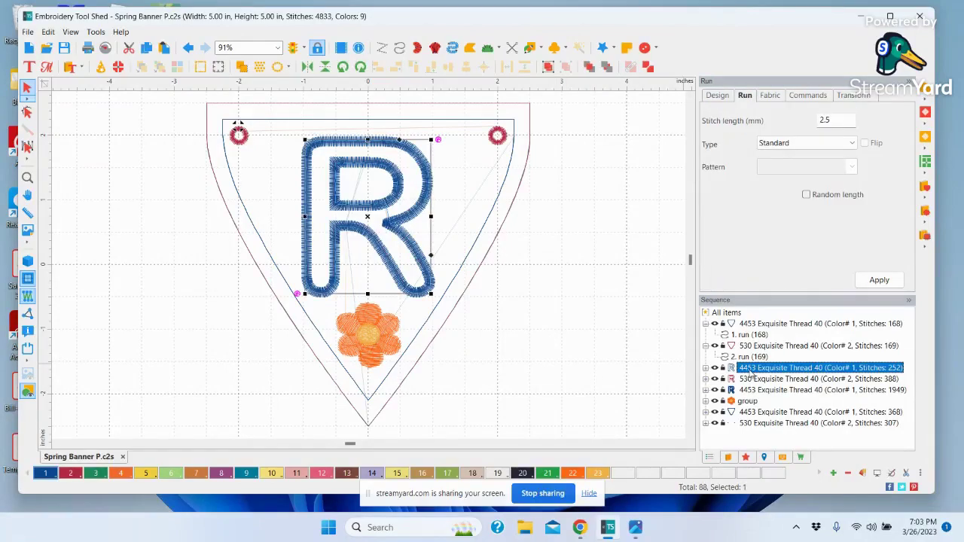
left_click(750, 390, "shift")
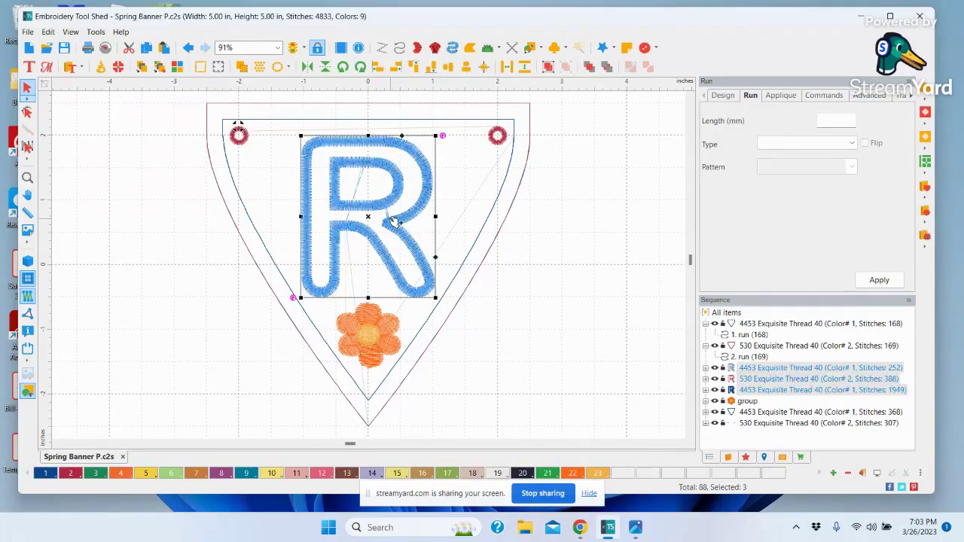
left_click(393, 221)
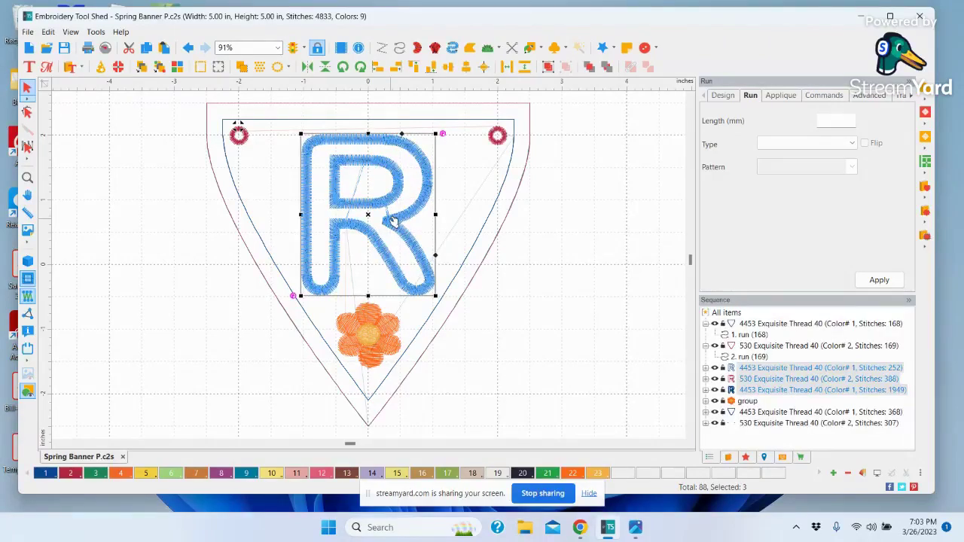
left_click(568, 309)
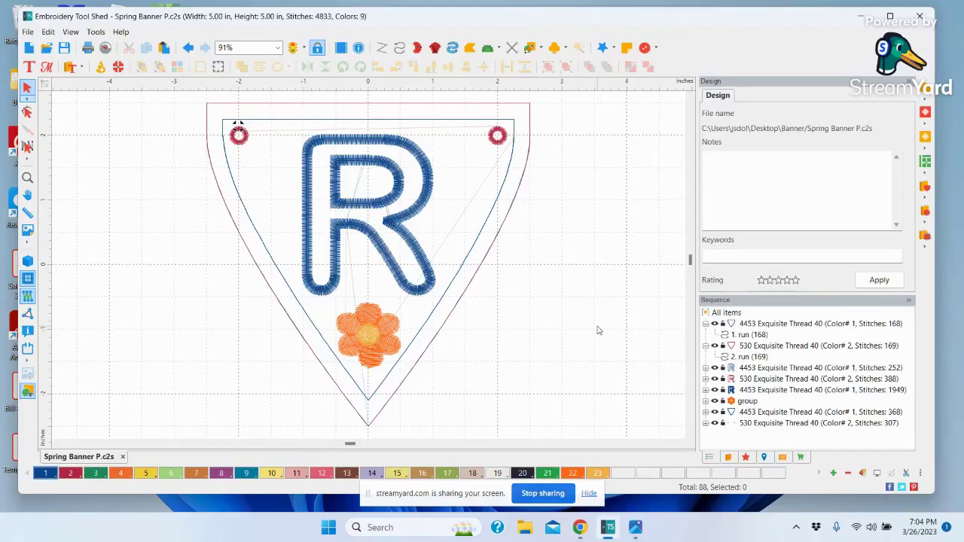
Save the pennant as a new design named Spring Banner R in the Banner folder.
left_click(29, 32)
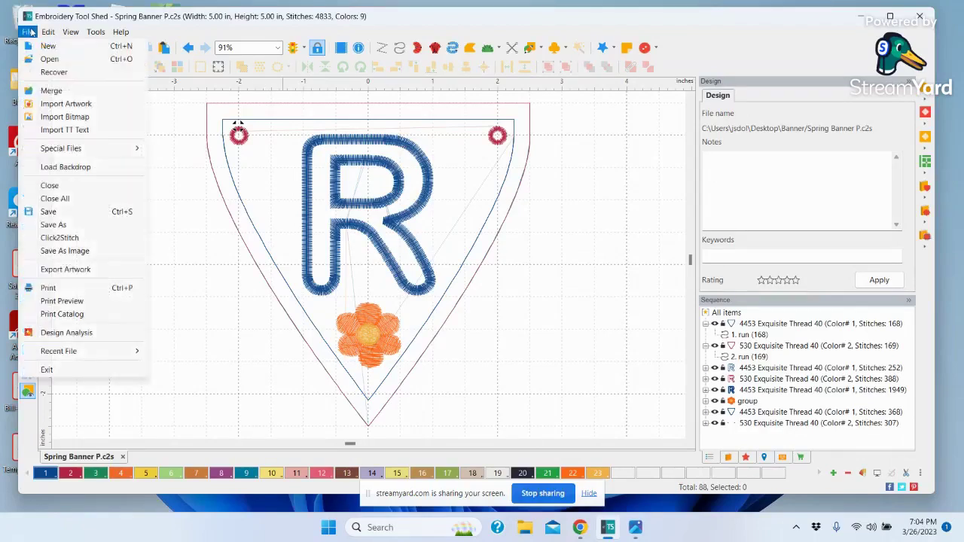
left_click(61, 229)
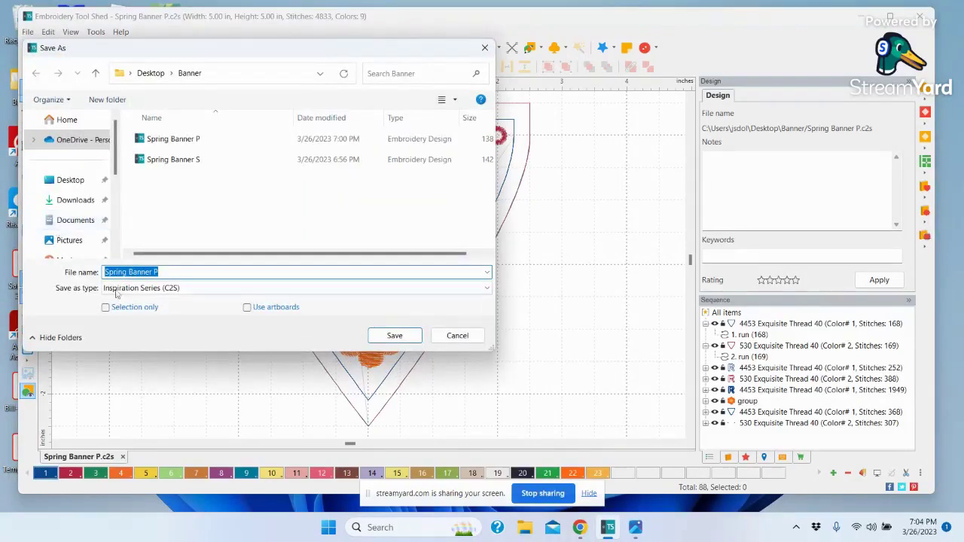
left_click(164, 272)
key("BackSpace")
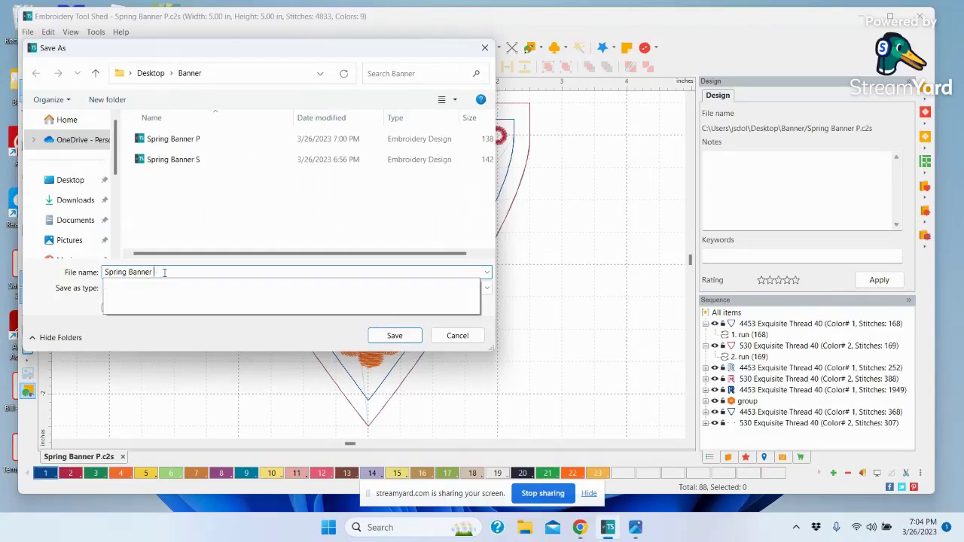
type("R")
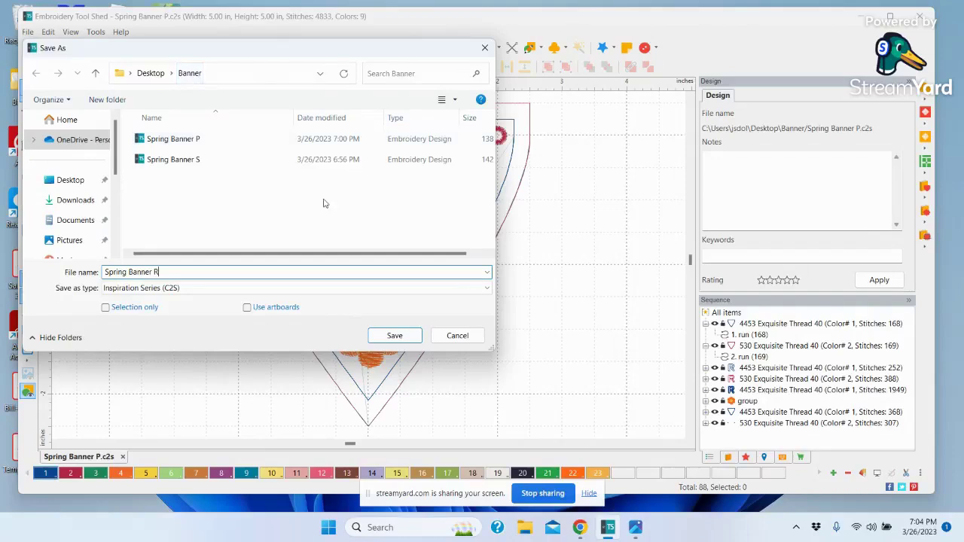
left_click(398, 338)
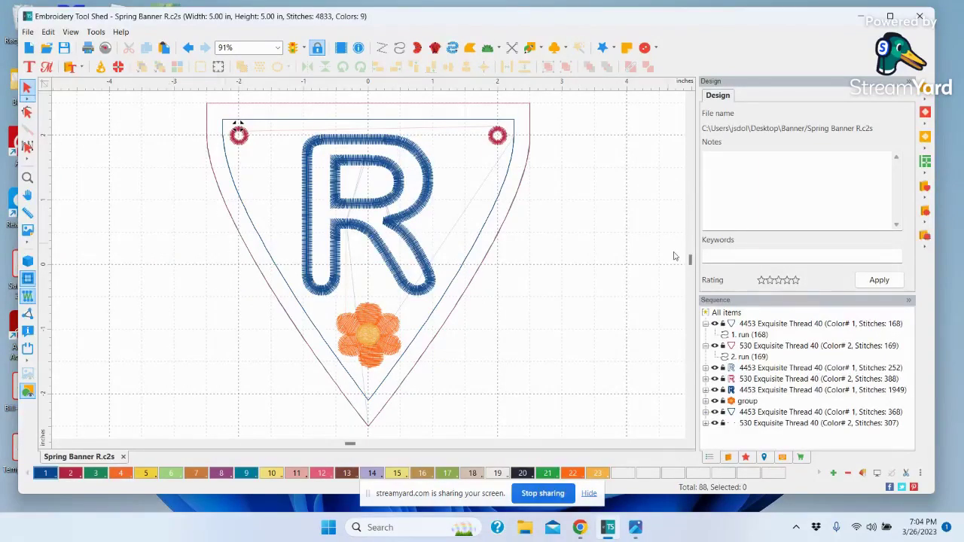
Delete the three parts of the R applique from the pennant.
left_click(764, 368)
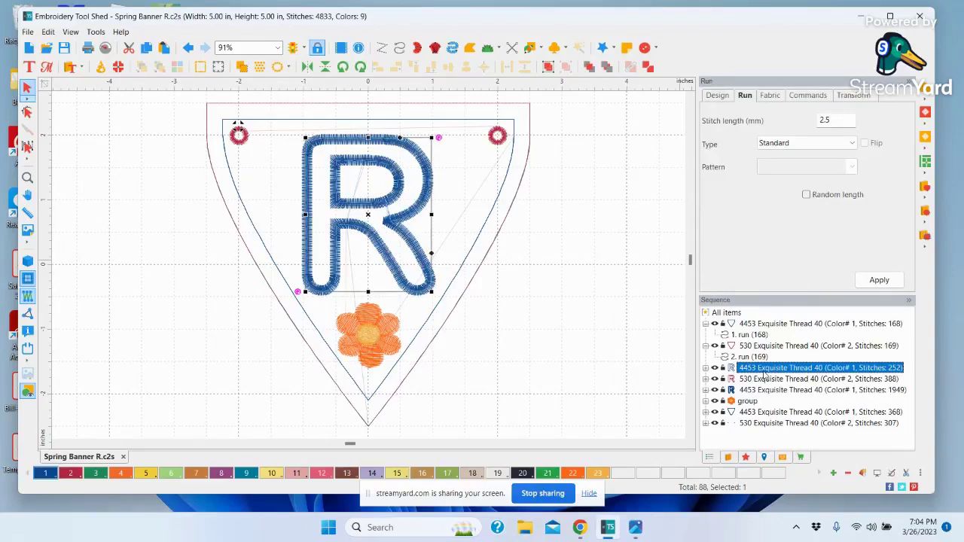
left_click(765, 379, "shift")
left_click(765, 390, "shift")
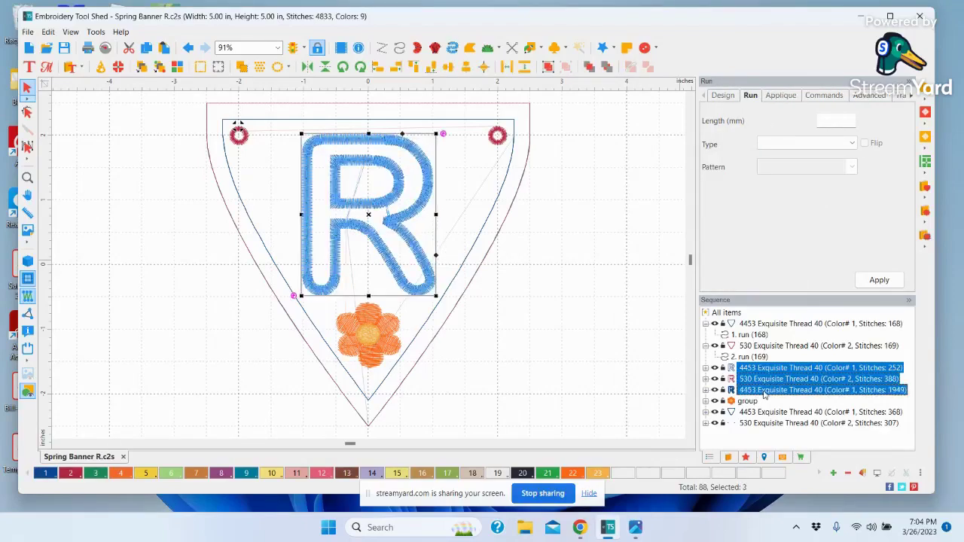
key("Delete")
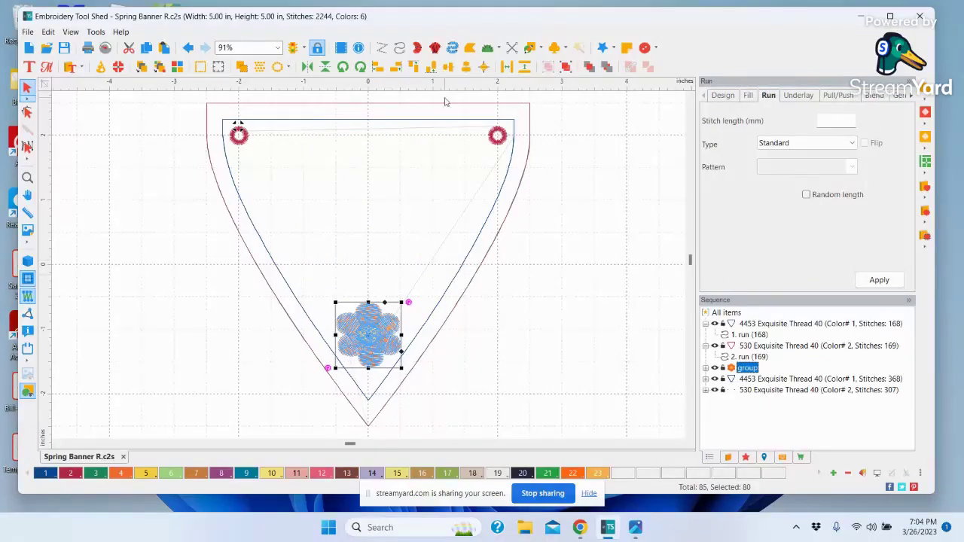
Import the TrueType text I in the Arial Rounded MT Bold font as artwork.
left_click(28, 32)
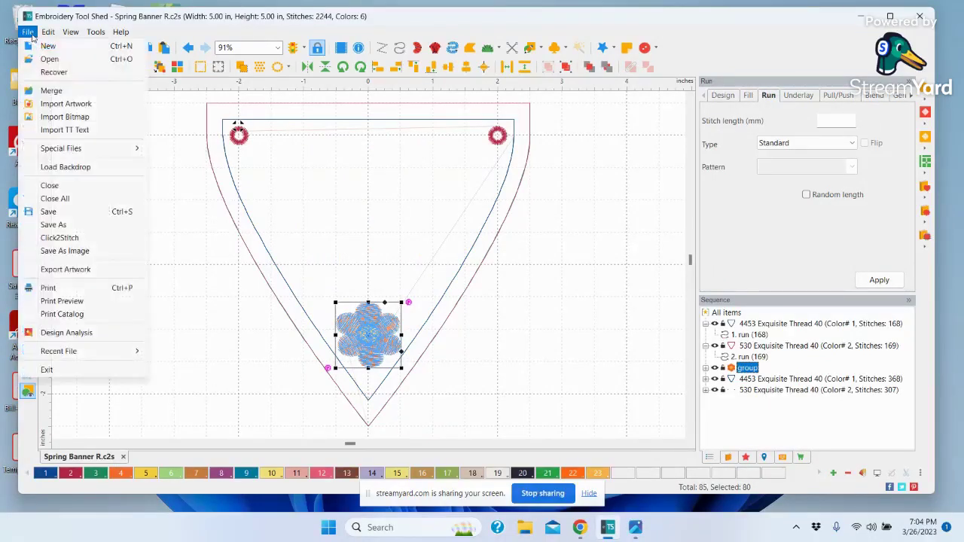
left_click(48, 131)
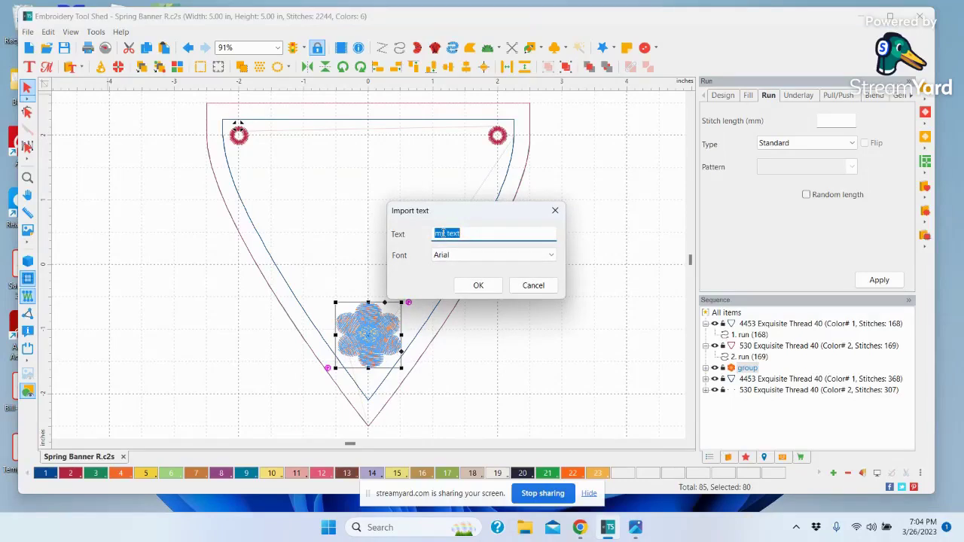
key("BackSpace")
left_click(549, 256)
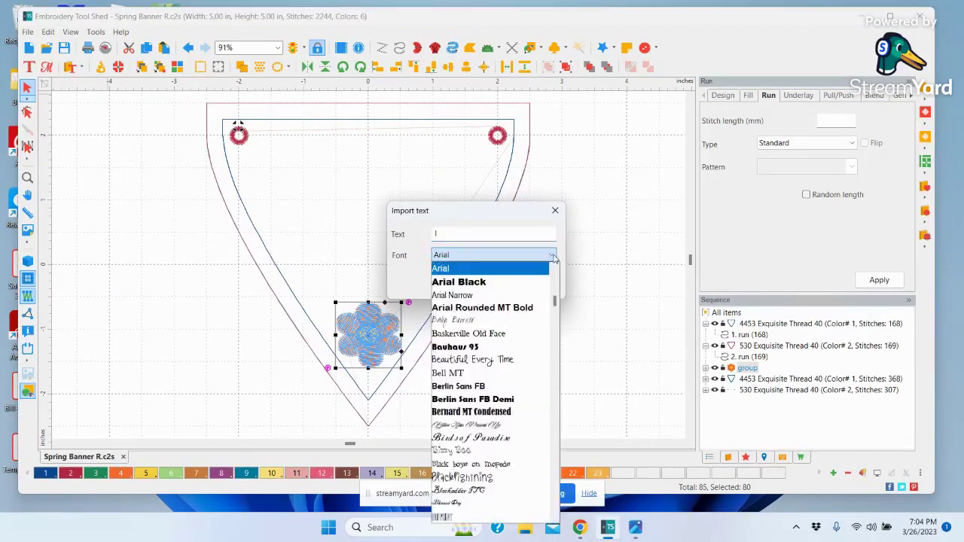
left_click(510, 315)
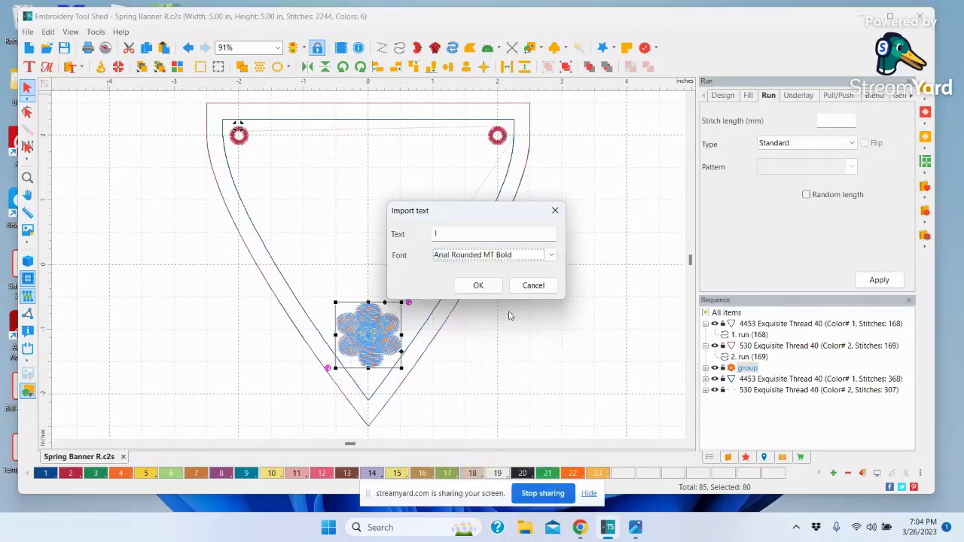
left_click(474, 284)
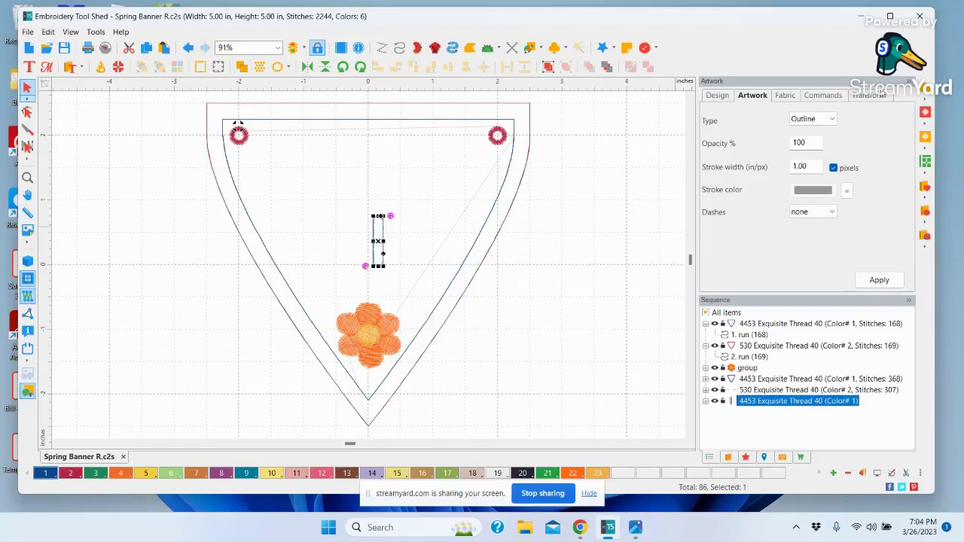
Resize the letter I artwork to a height of 2.5 in, keeping its proportions.
left_click(866, 96)
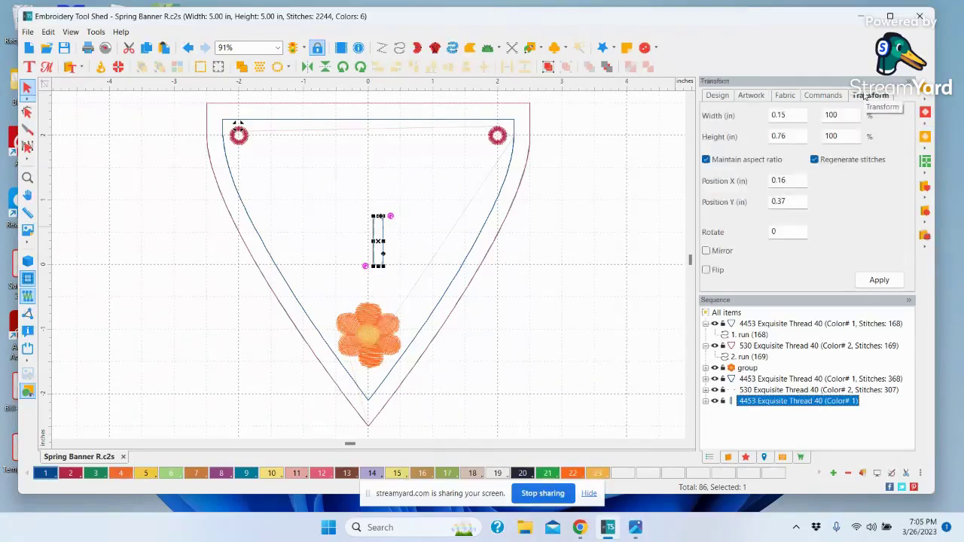
double_click(792, 137)
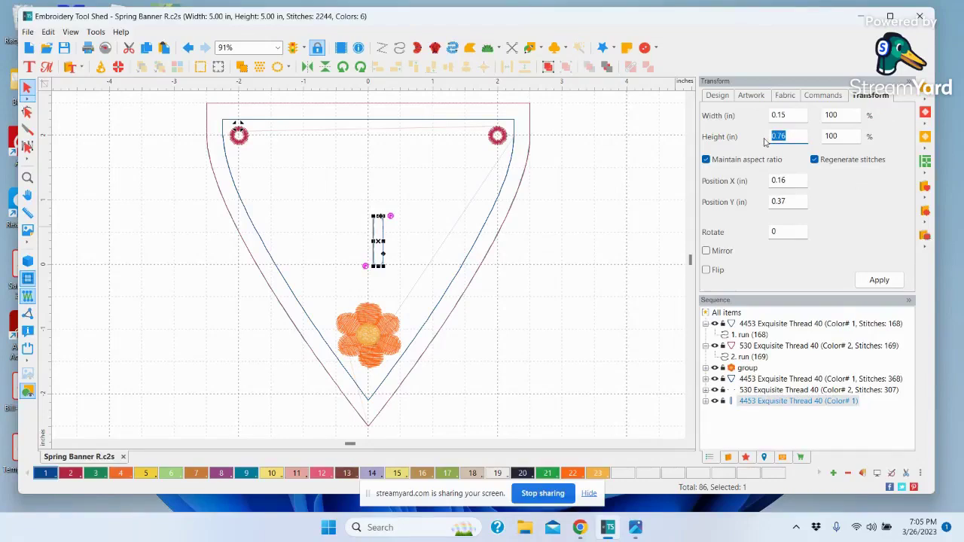
type("2.5")
key("Return")
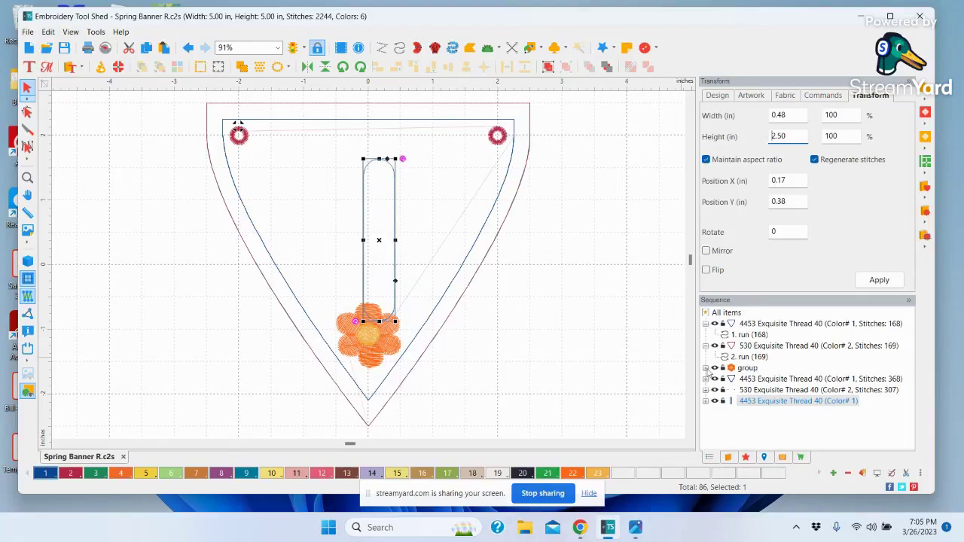
Convert the letter I outline artwork to an applique.
left_click(705, 402)
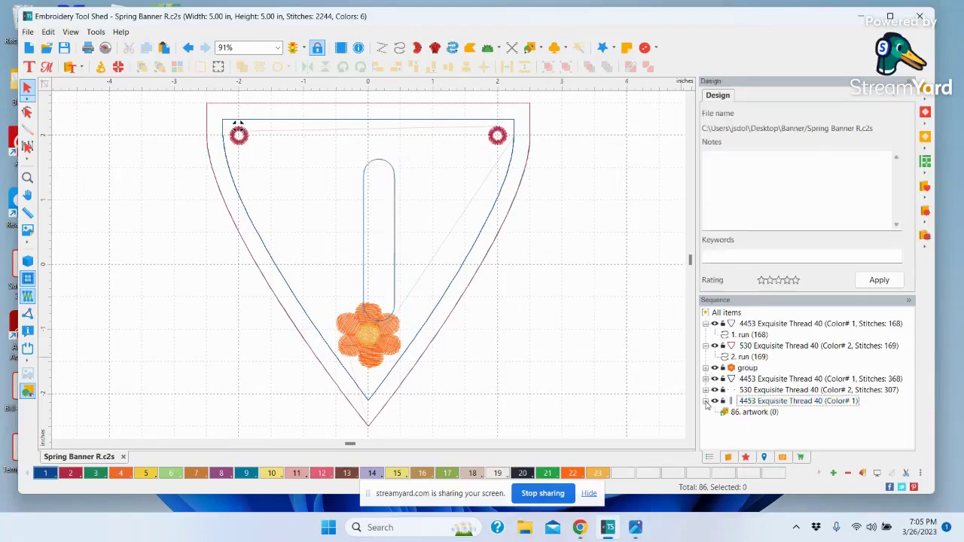
left_click(398, 242)
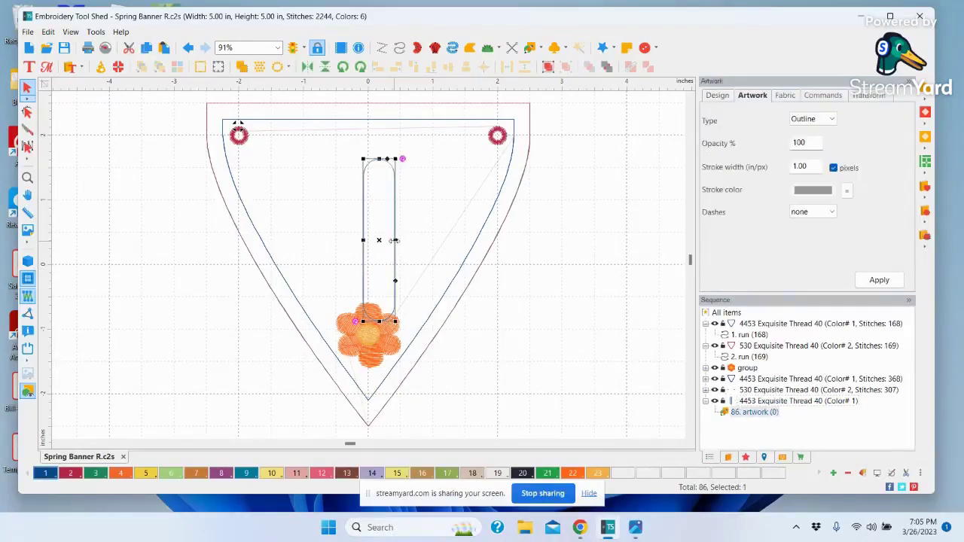
right_click(394, 241)
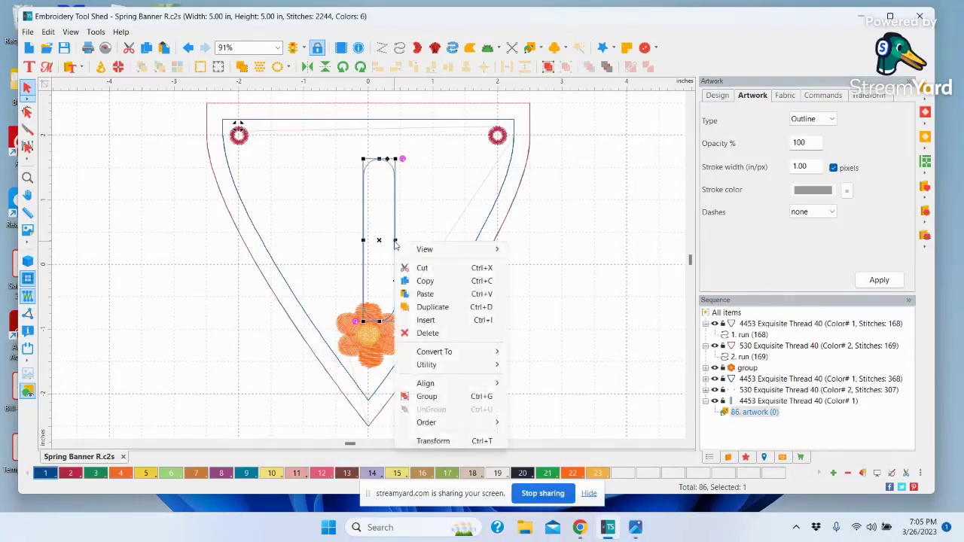
mouse_move(436, 351)
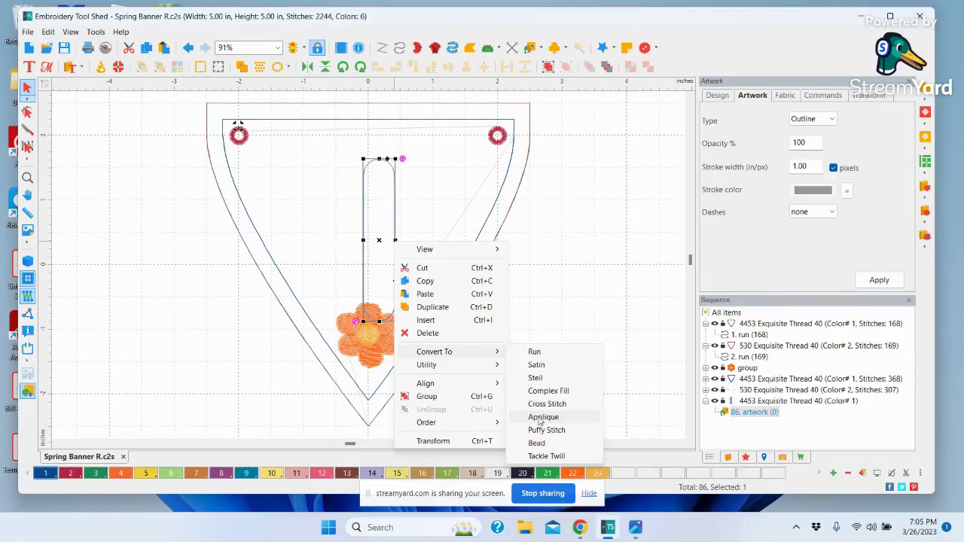
left_click(539, 416)
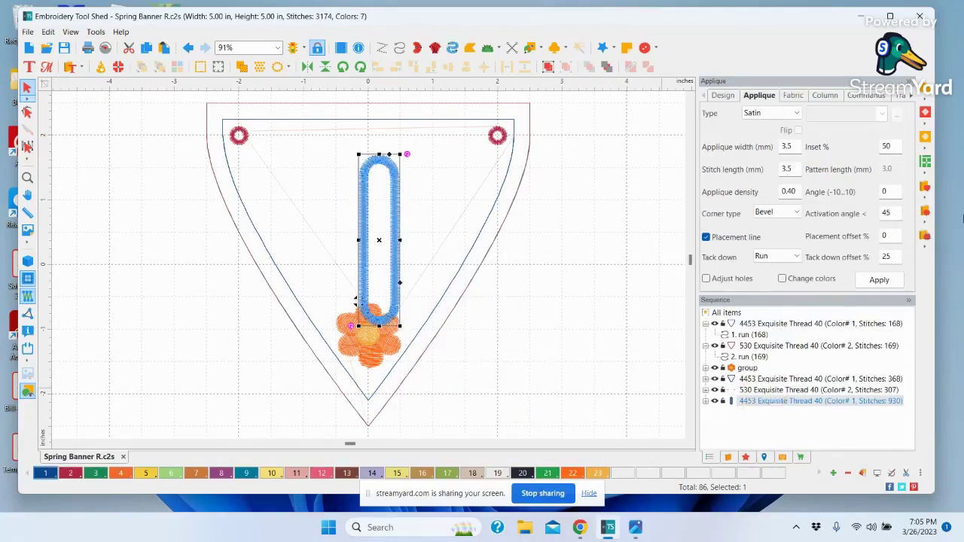
Set the I applique's width to 4.0 mm, stitch length to 2.5 mm and inset to 60 %, with Change colors enabled.
left_click(901, 97)
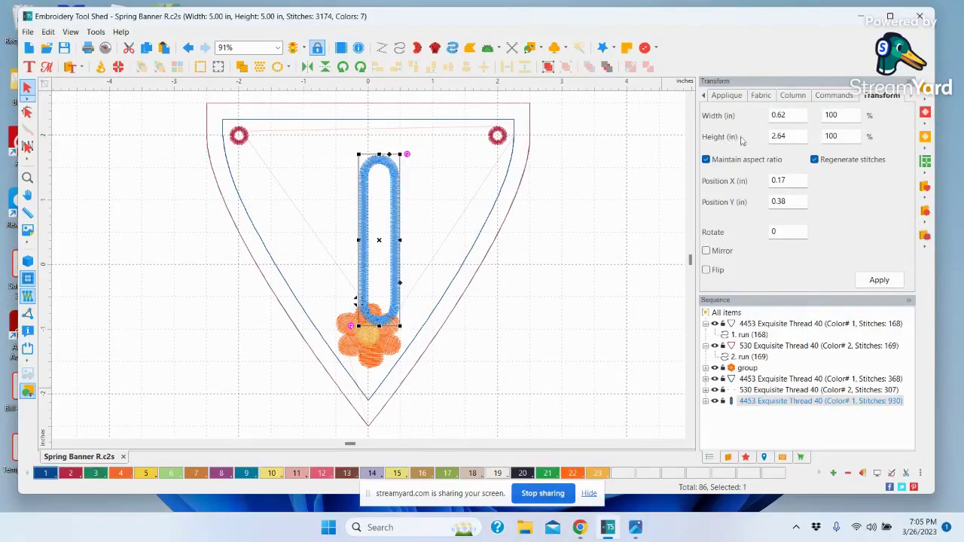
left_click(727, 97)
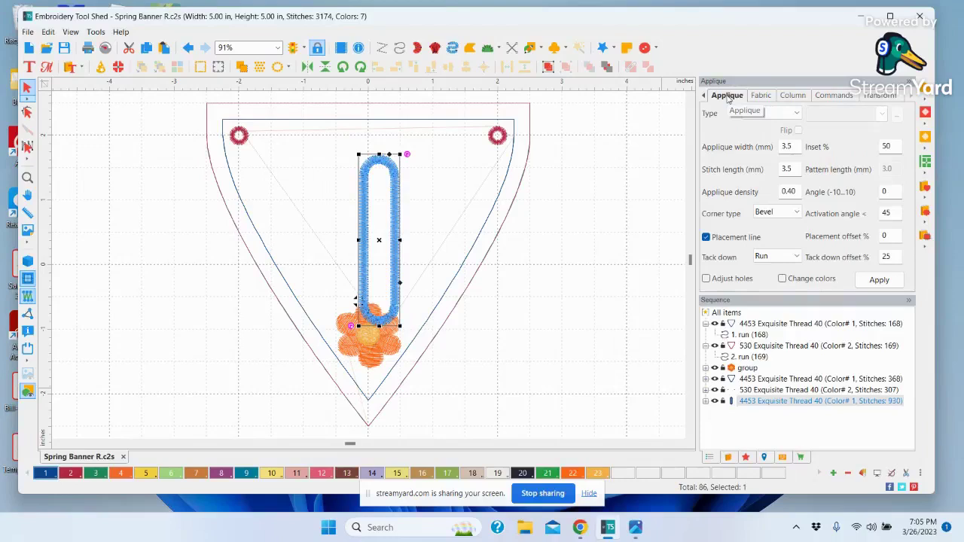
double_click(789, 147)
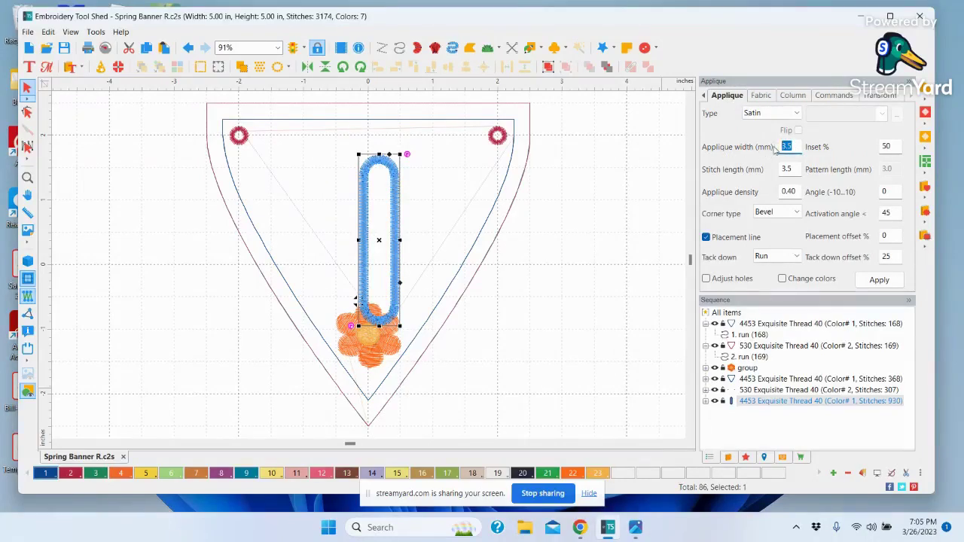
type("4.0")
double_click(786, 169)
type("2.5")
left_click(782, 278)
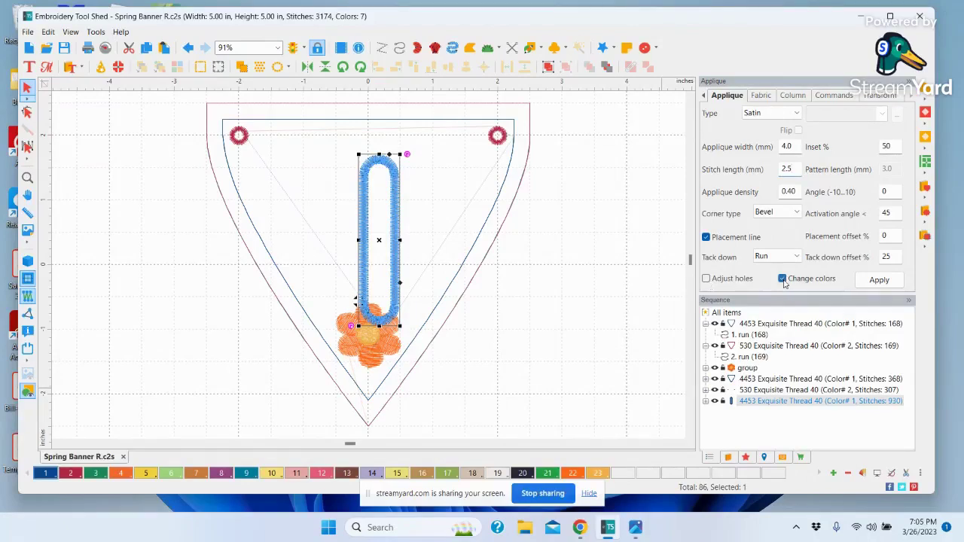
double_click(893, 146)
type("60")
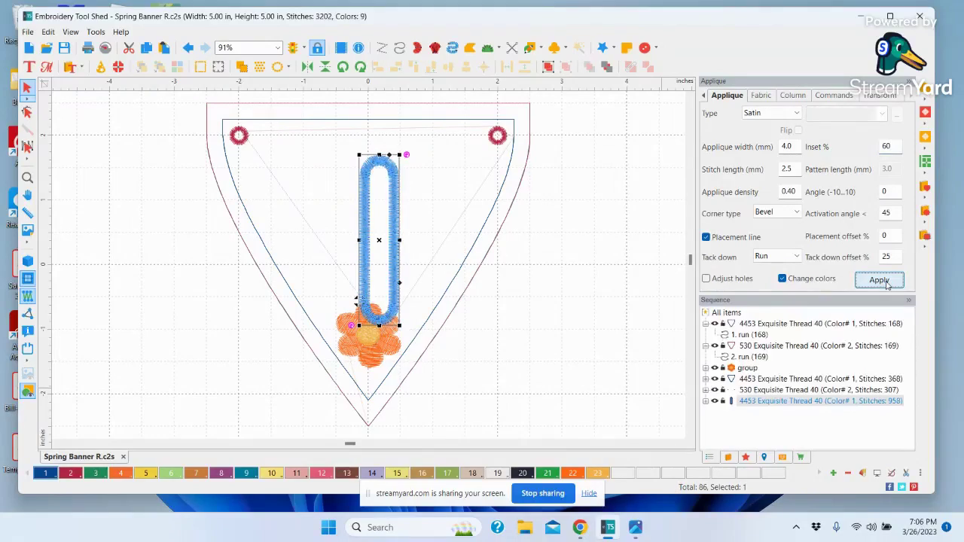
Resize the stitched I applique to a height of 2.5 in, keeping its proportions.
left_click(881, 97)
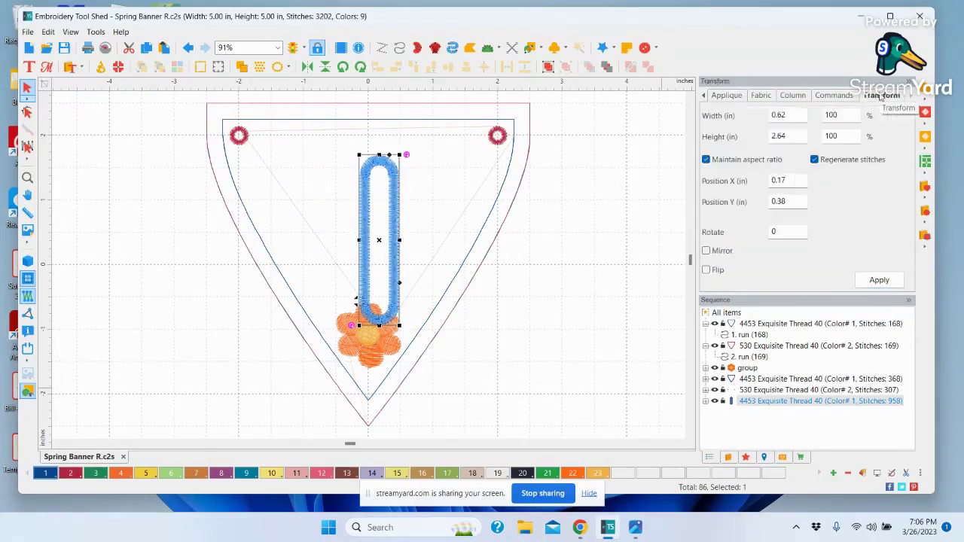
left_click(789, 138)
key("BackSpace")
key("BackSpace")
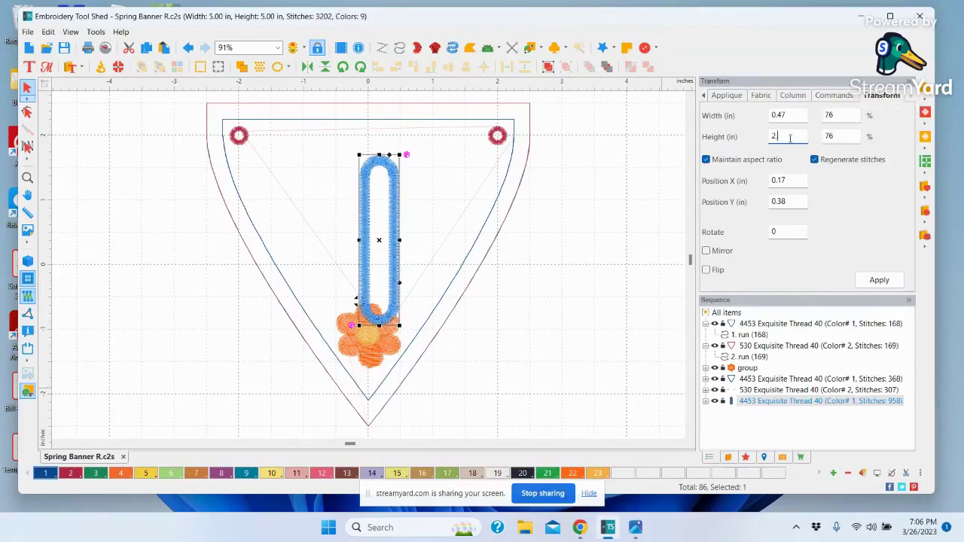
type("5")
left_click(874, 281)
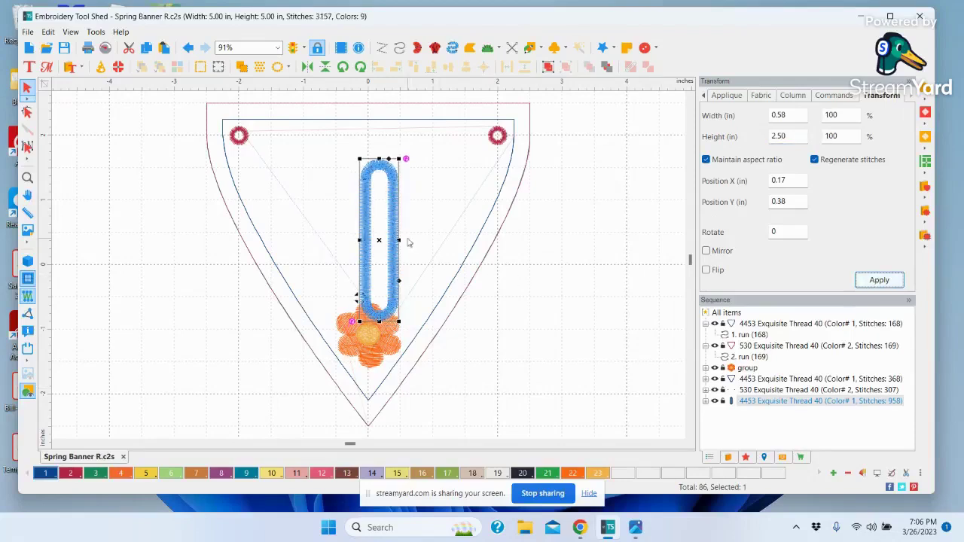
Centre the I applique above the flower, at about X -0.01 in and Y 0.74 in.
left_click_drag(383, 241, 371, 215)
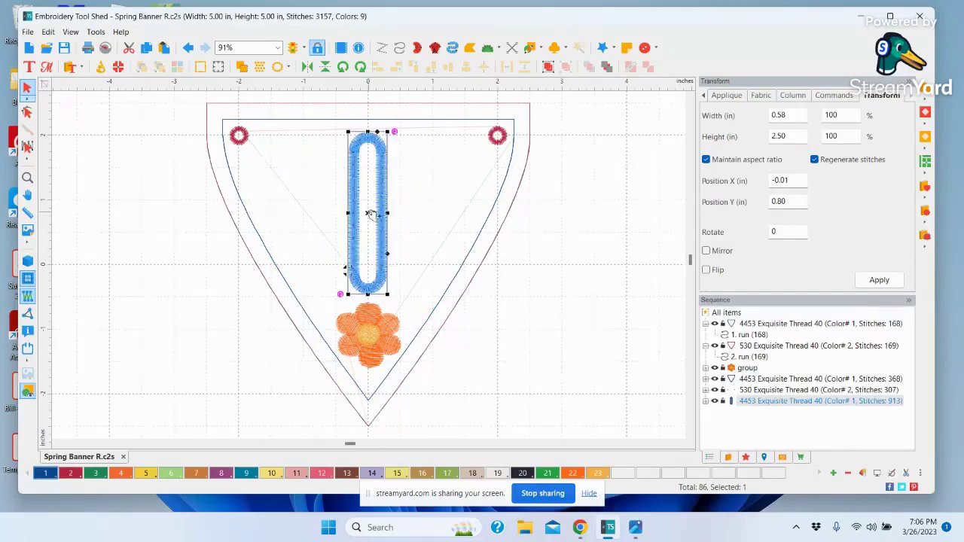
left_click_drag(371, 214, 369, 216)
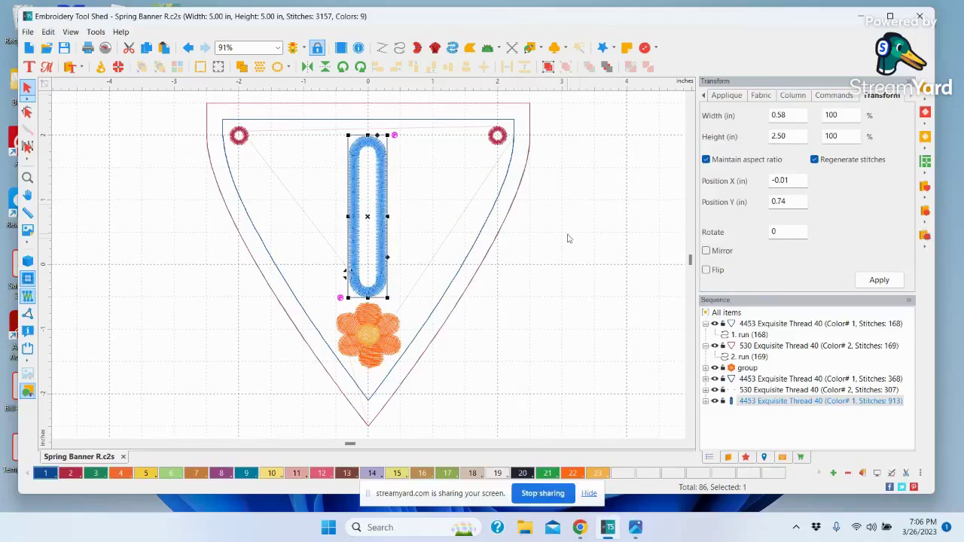
left_click(587, 267)
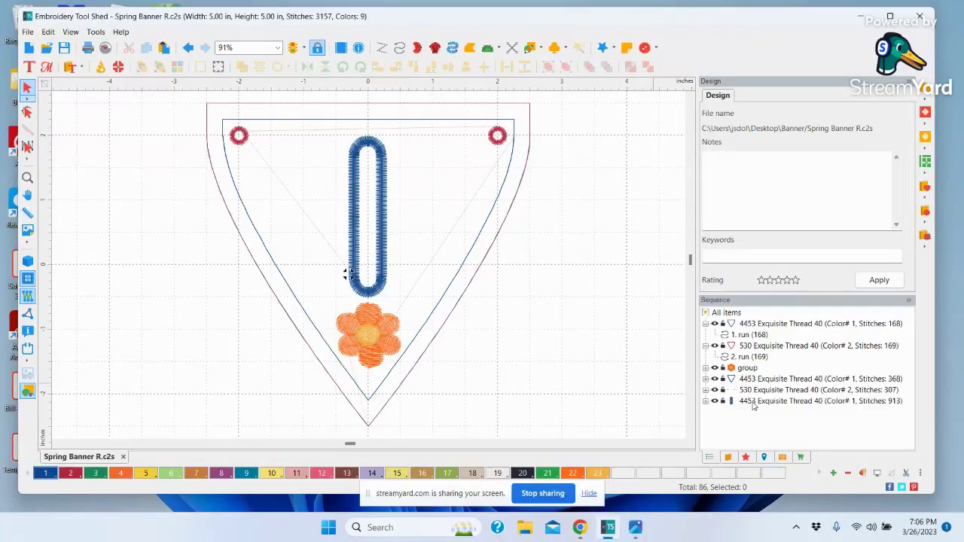
Move the I applique ahead of the flower group in the stitching sequence and break up its path.
left_click(753, 402)
left_click_drag(753, 404, 738, 355)
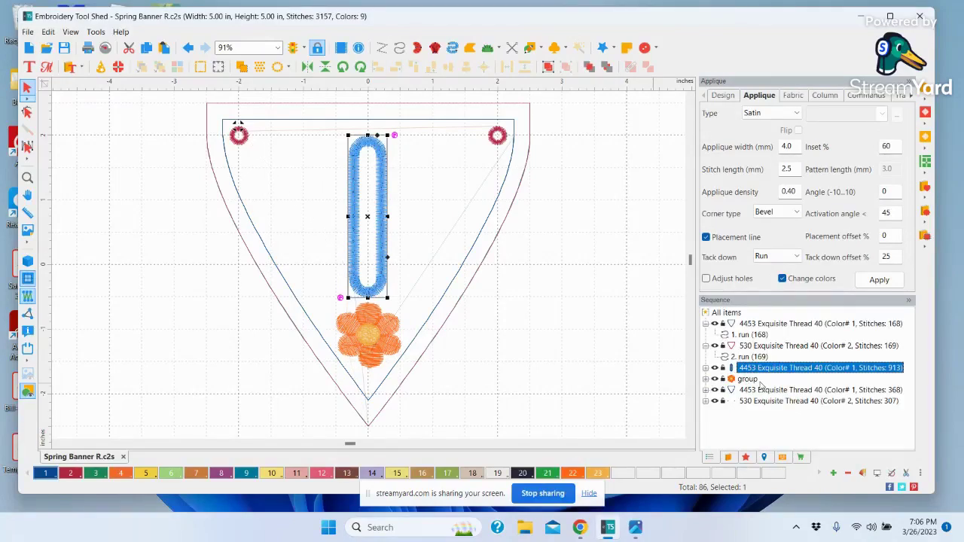
right_click(754, 368)
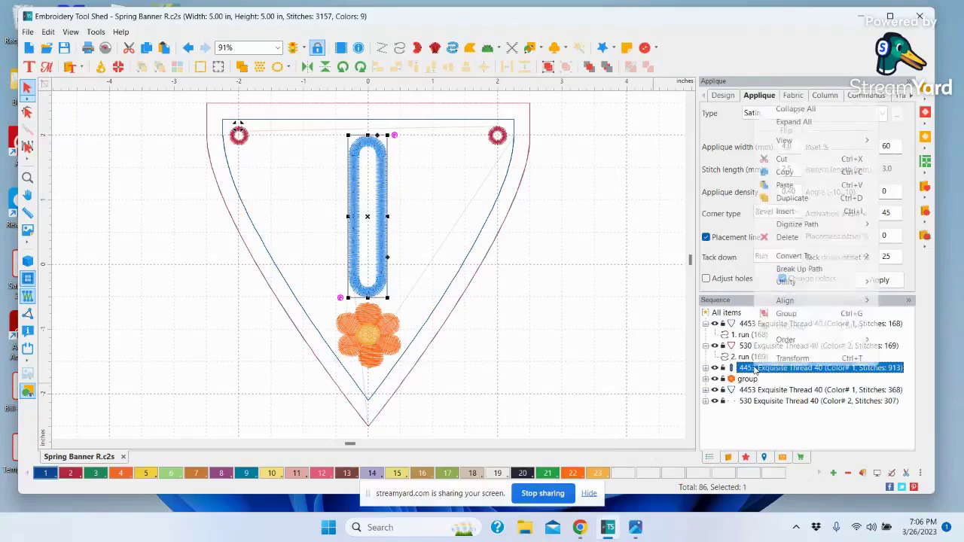
left_click(789, 269)
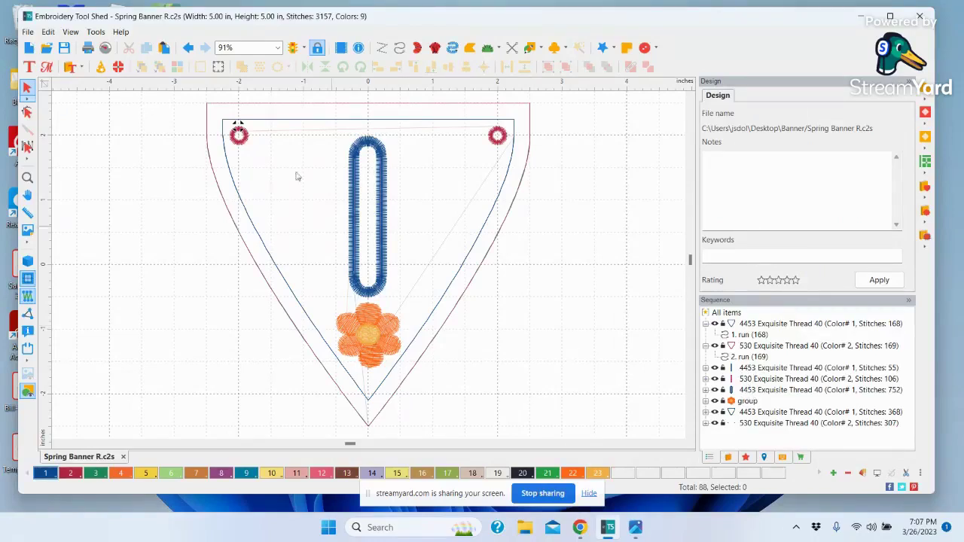
Save the design under the new name Spring Banner I in the Banner folder.
left_click(27, 33)
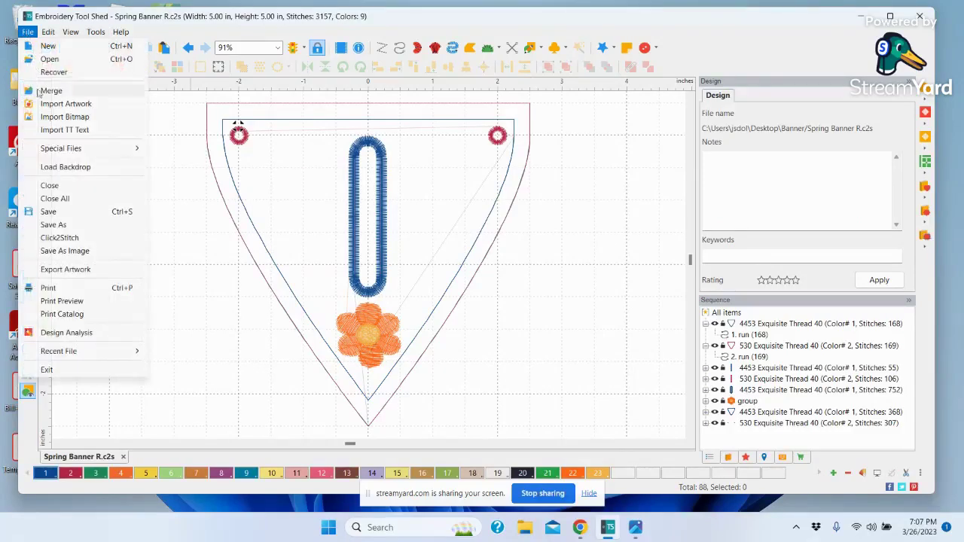
left_click(53, 225)
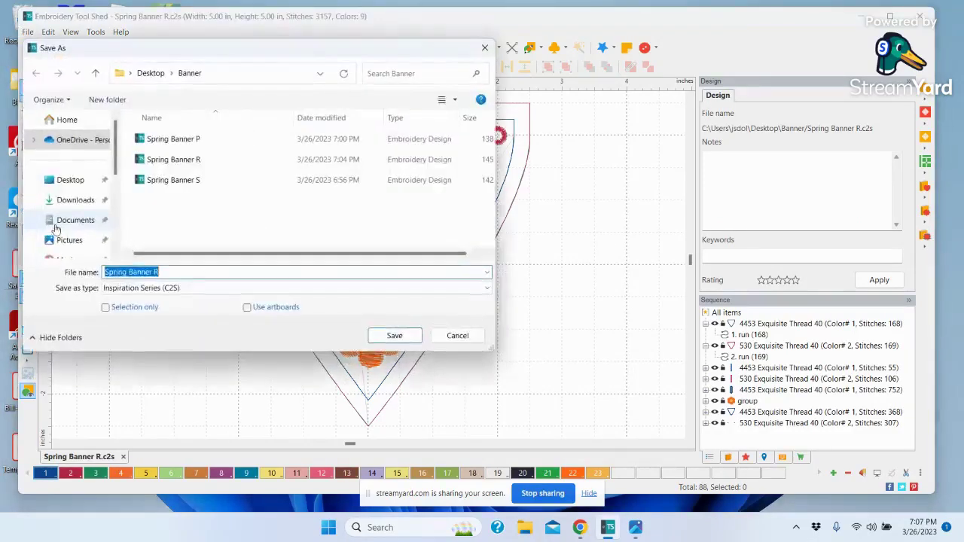
left_click(166, 272)
key("BackSpace")
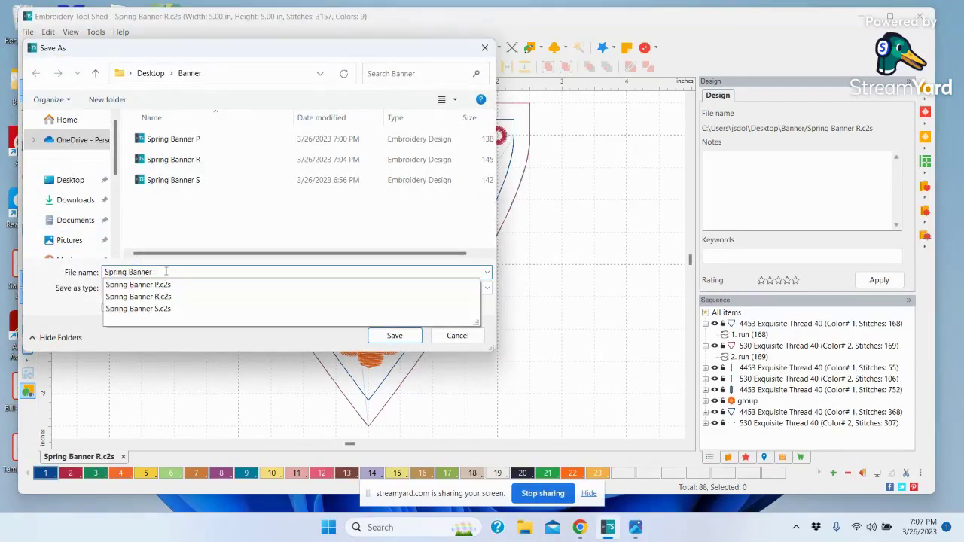
type("I")
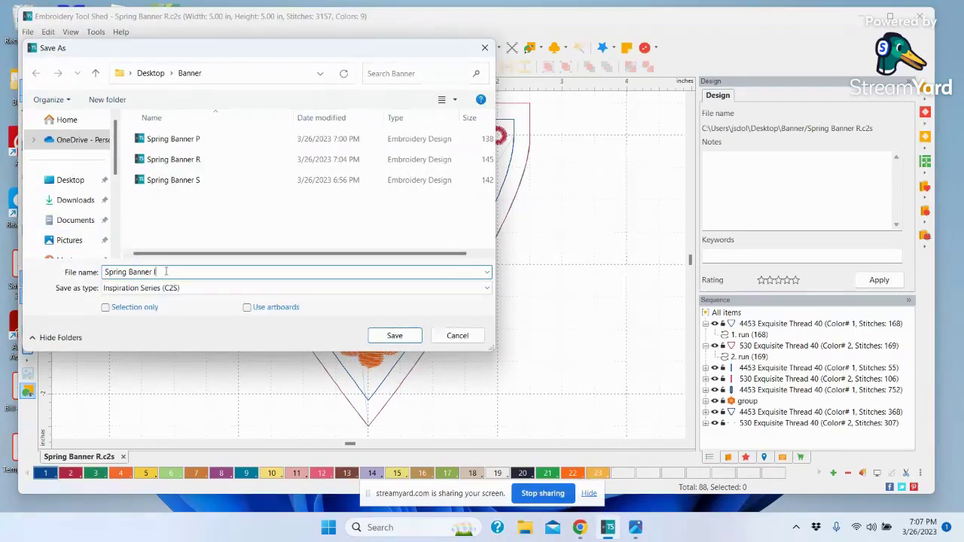
left_click(395, 336)
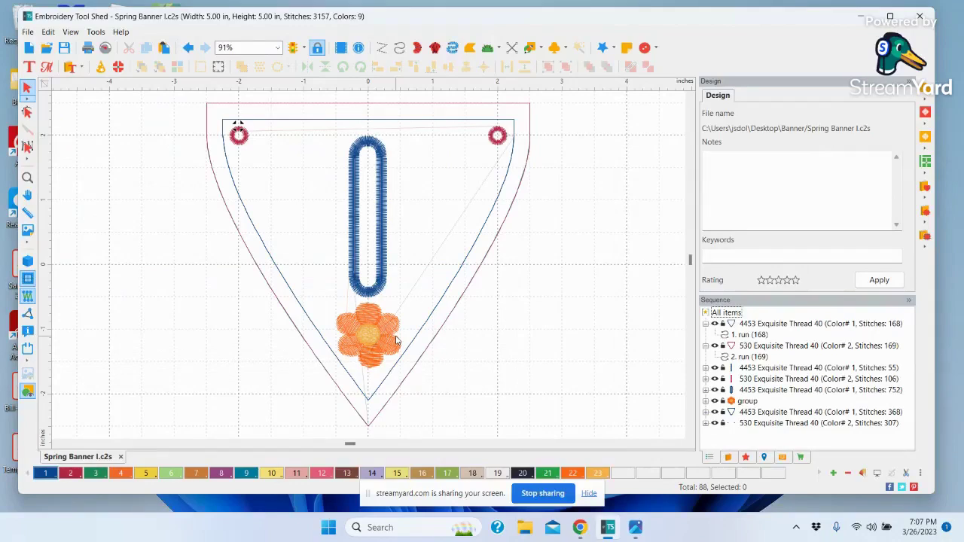
Delete the three separated parts of the letter I applique from the pennant.
left_click(780, 369)
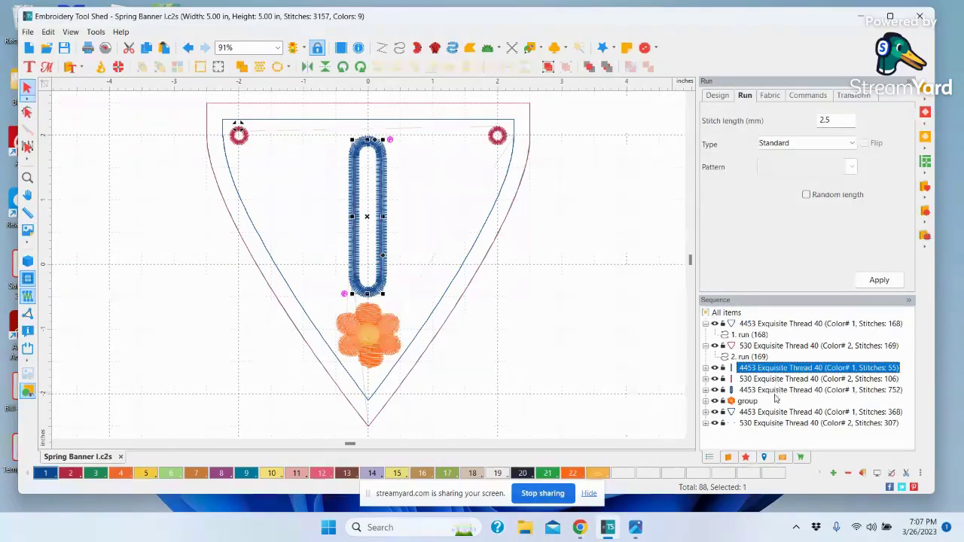
left_click(776, 393, "shift")
key("Delete")
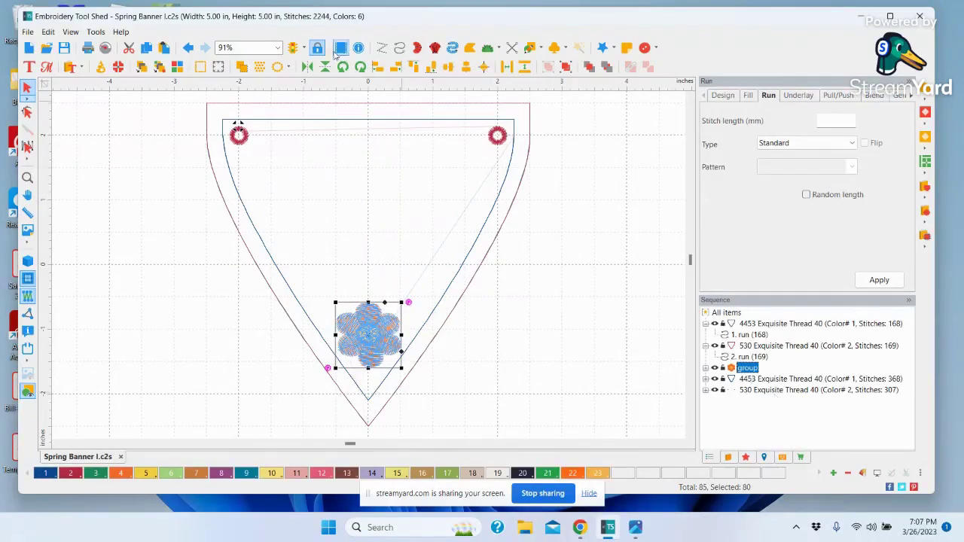
Import the letter N as TrueType text in the Arial Rounded MT Bold font.
left_click(30, 33)
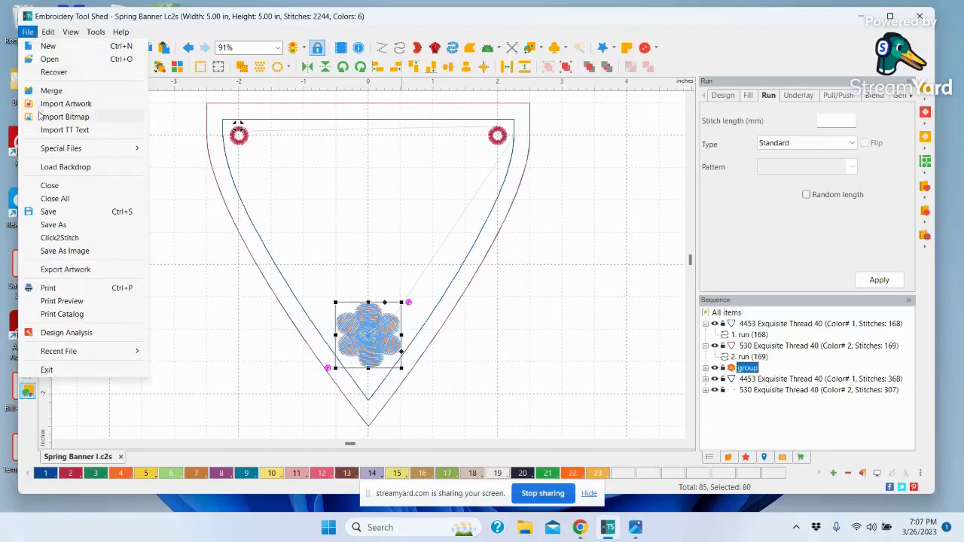
left_click(57, 130)
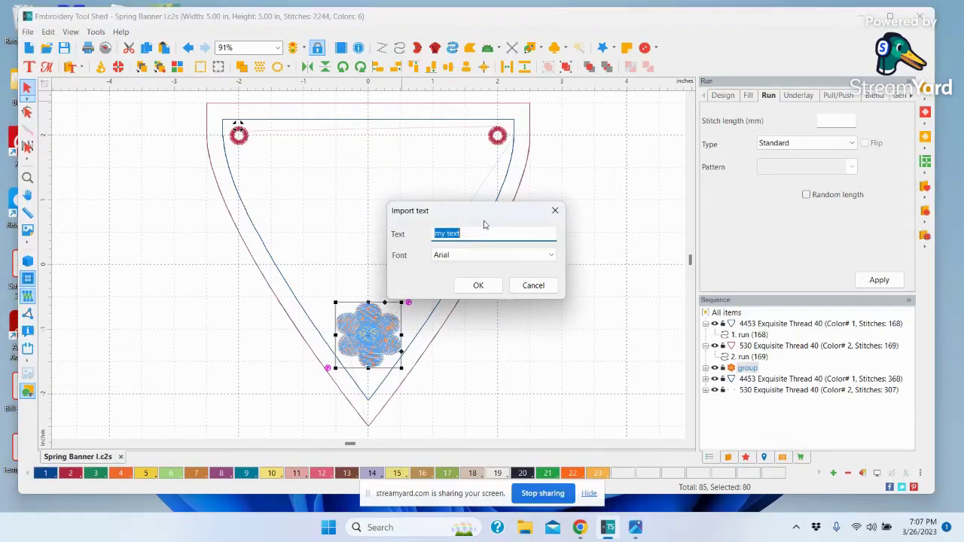
type("N")
left_click(553, 255)
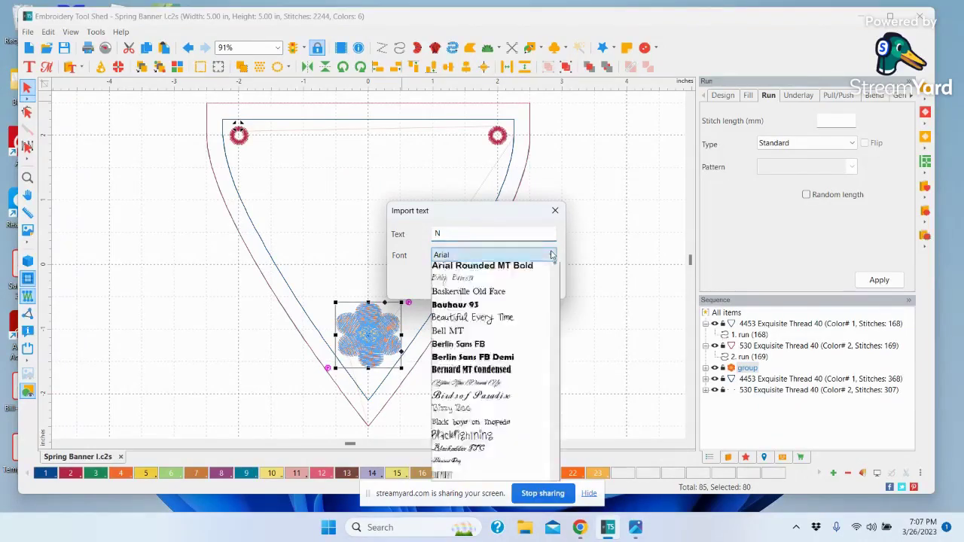
left_click(501, 308)
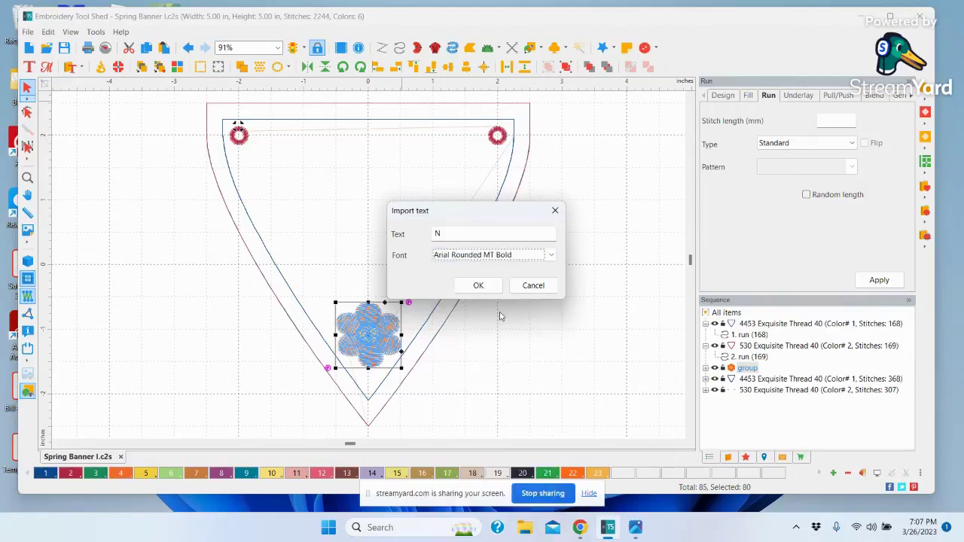
left_click(479, 287)
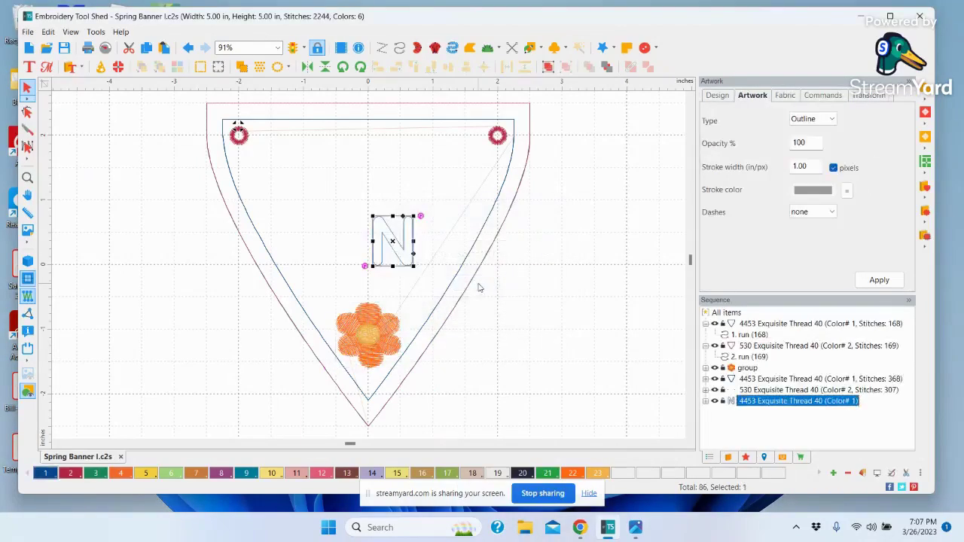
Resize the letter N artwork to a height of 2.5 in, keeping its proportions.
left_click(867, 99)
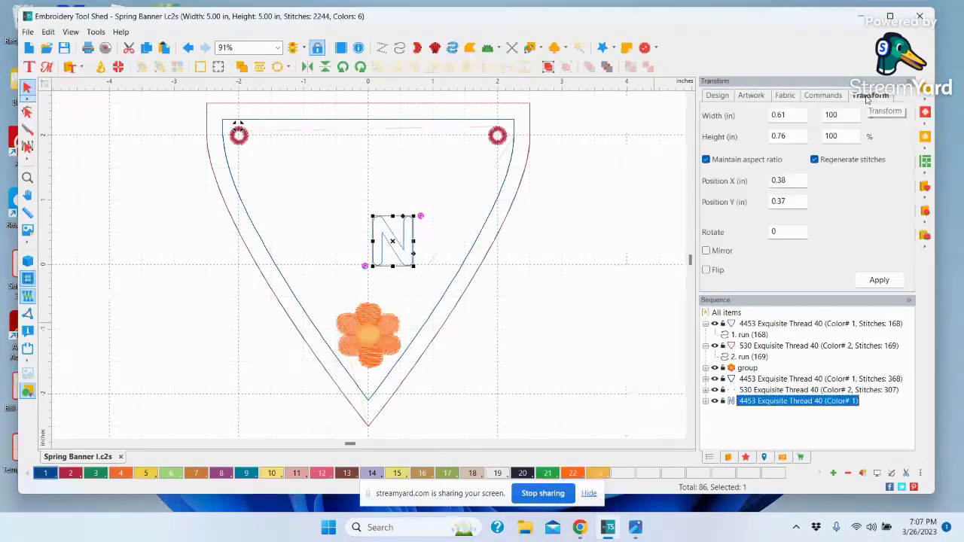
double_click(778, 137)
type("2.5")
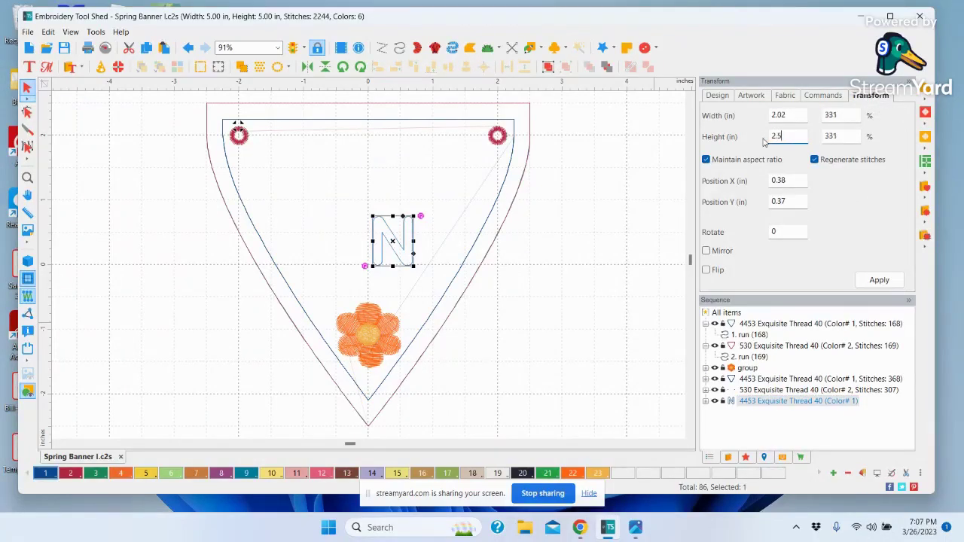
key("Return")
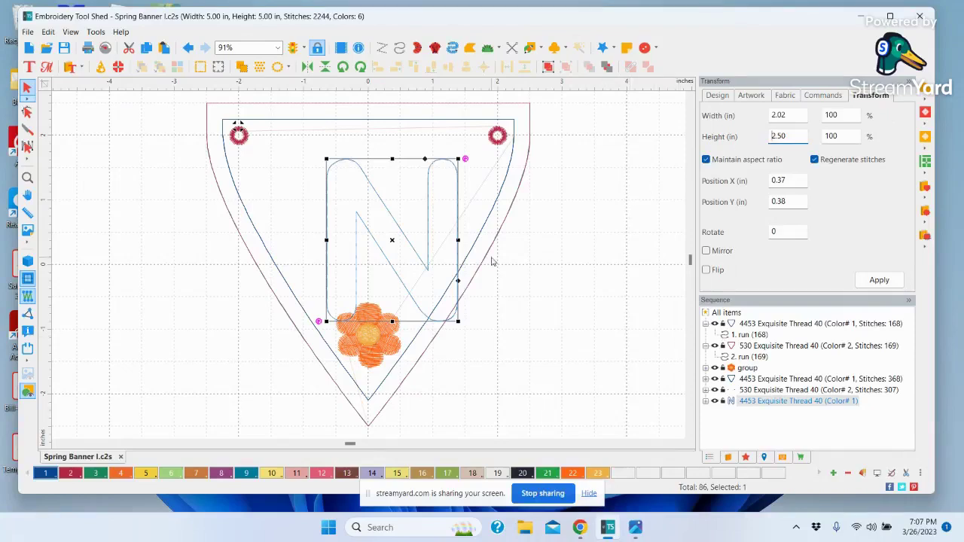
Convert the letter N outline artwork to an applique.
right_click(457, 240)
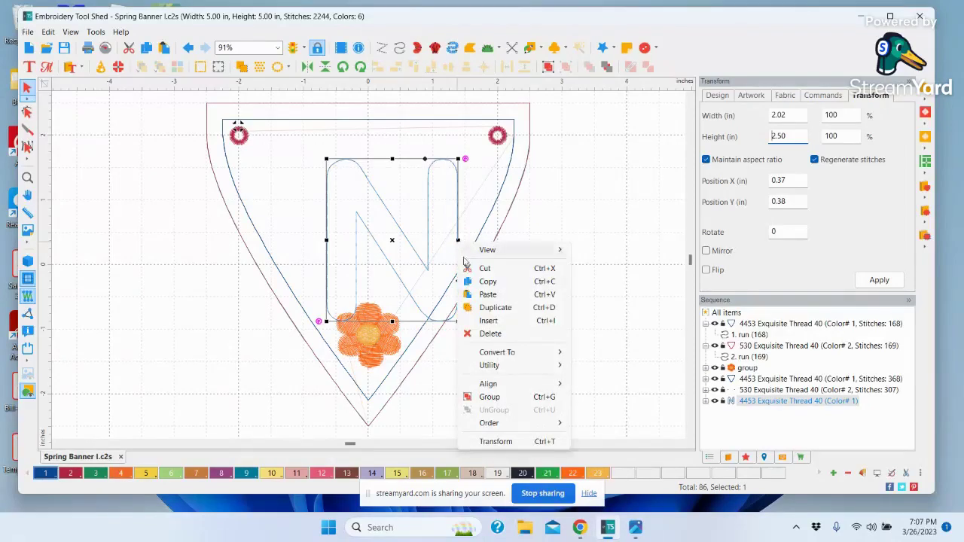
mouse_move(483, 355)
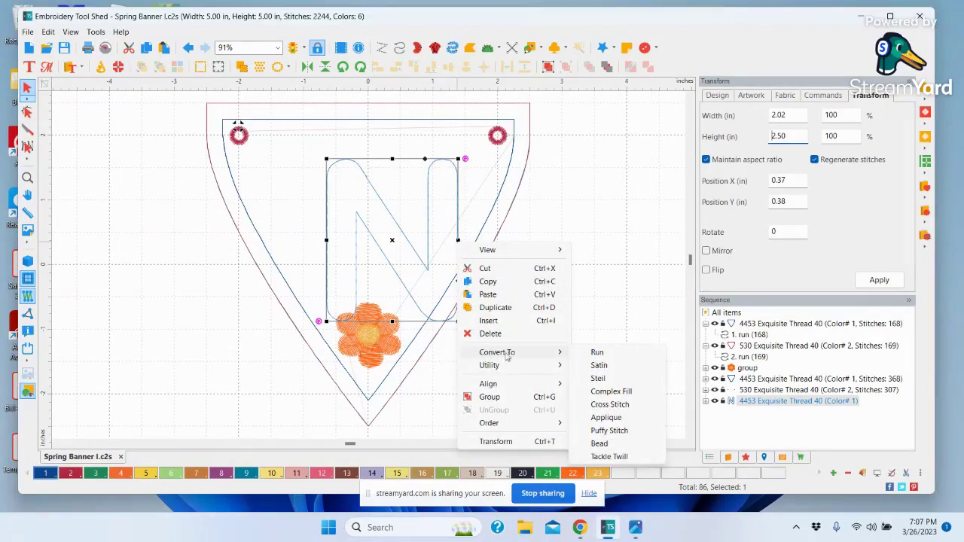
left_click(608, 420)
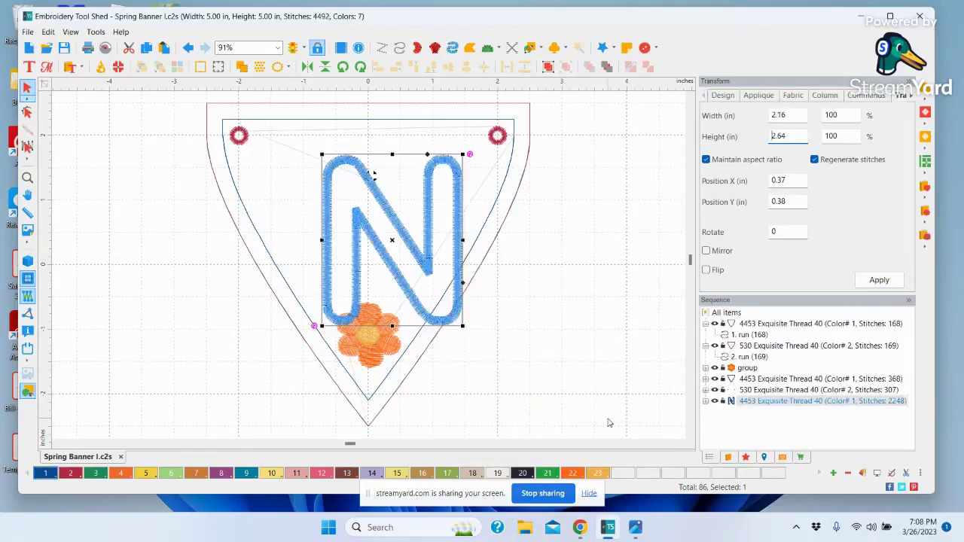
Set the N applique's width to 4.0 mm, stitch length to 2.5 mm and inset to 60 %, with Change colors enabled.
left_click(756, 97)
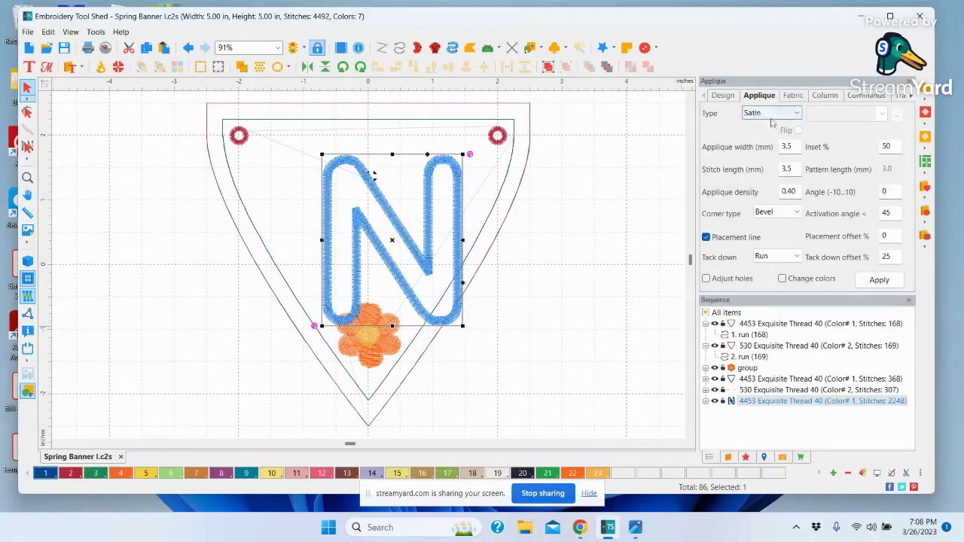
double_click(792, 148)
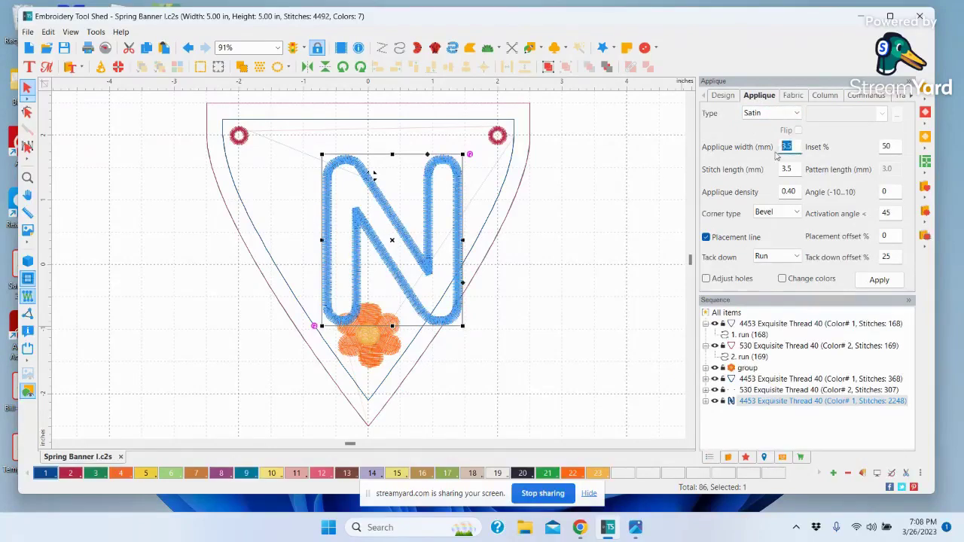
type("4.0")
double_click(780, 173)
type("2.5")
left_click(782, 279)
left_click_drag(904, 148, 879, 147)
type("60")
left_click(879, 280)
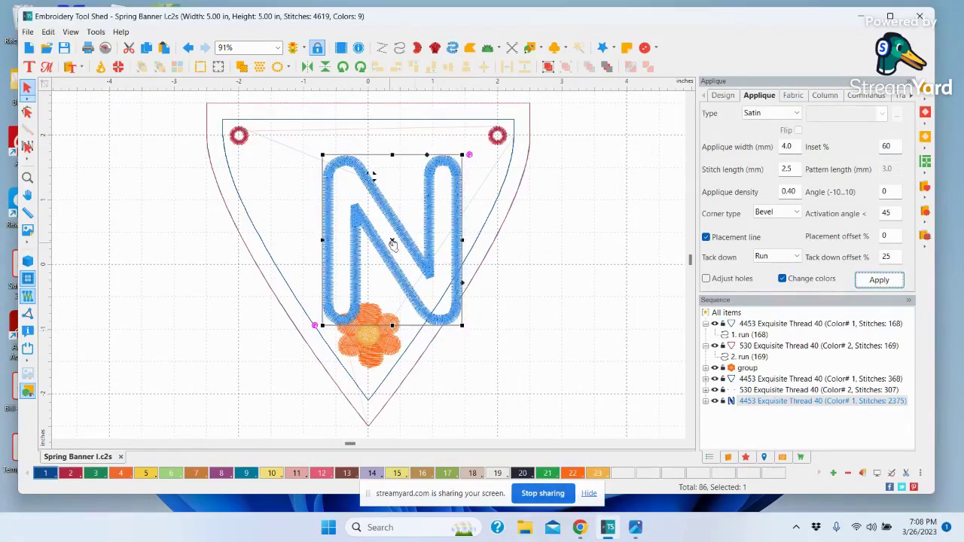
Resize the N applique proportionally to 2.51 in high and centre it above the flower, at about X -0.01 in and Y 0.75 in.
left_click_drag(394, 247, 372, 228)
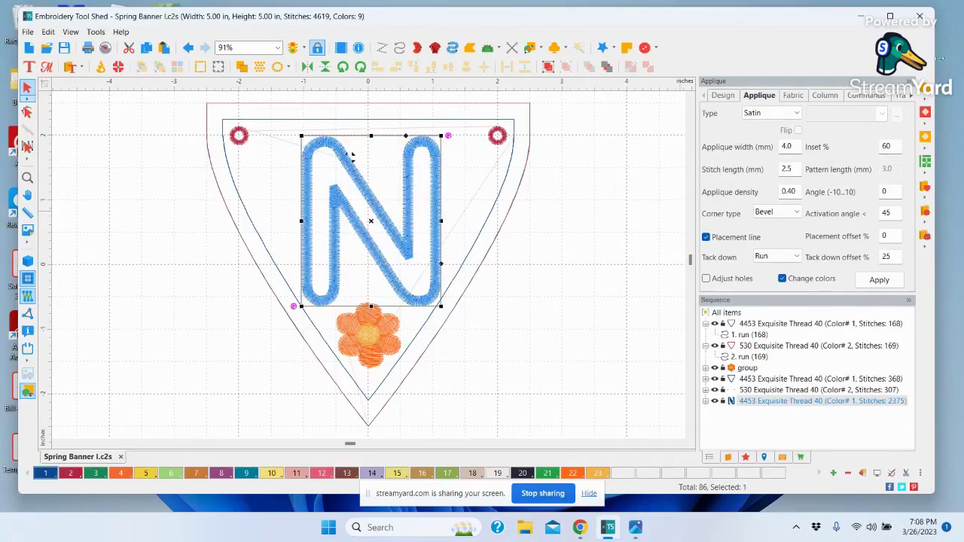
left_click(910, 99)
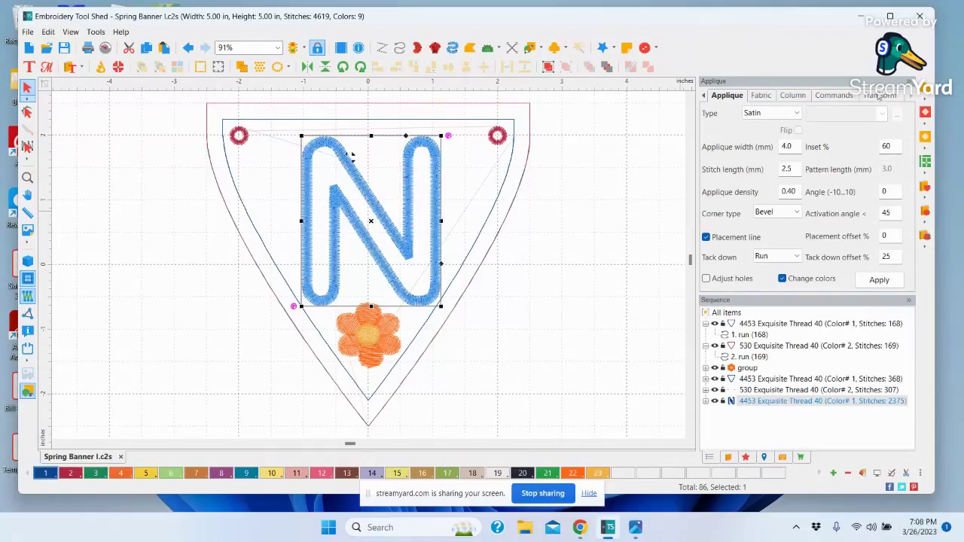
left_click(875, 99)
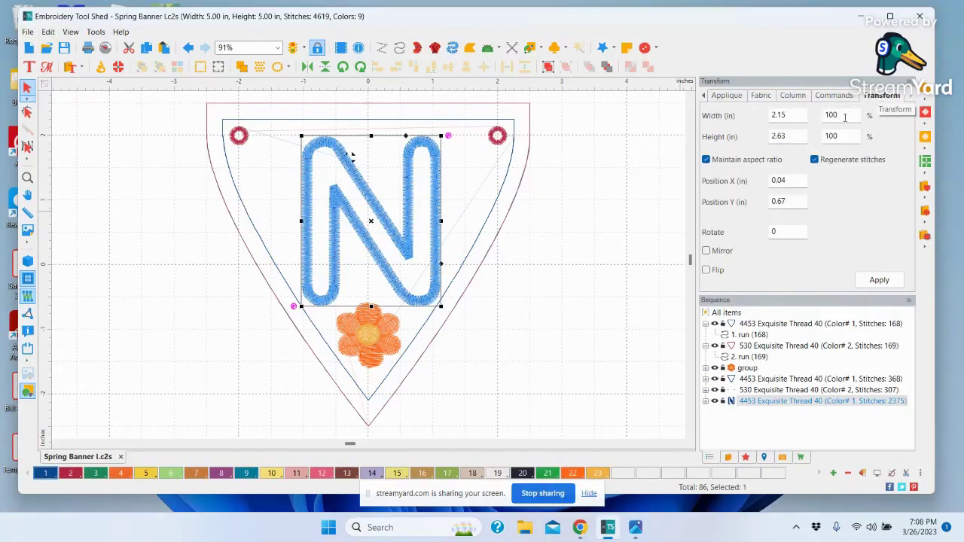
double_click(785, 136)
type("2.5")
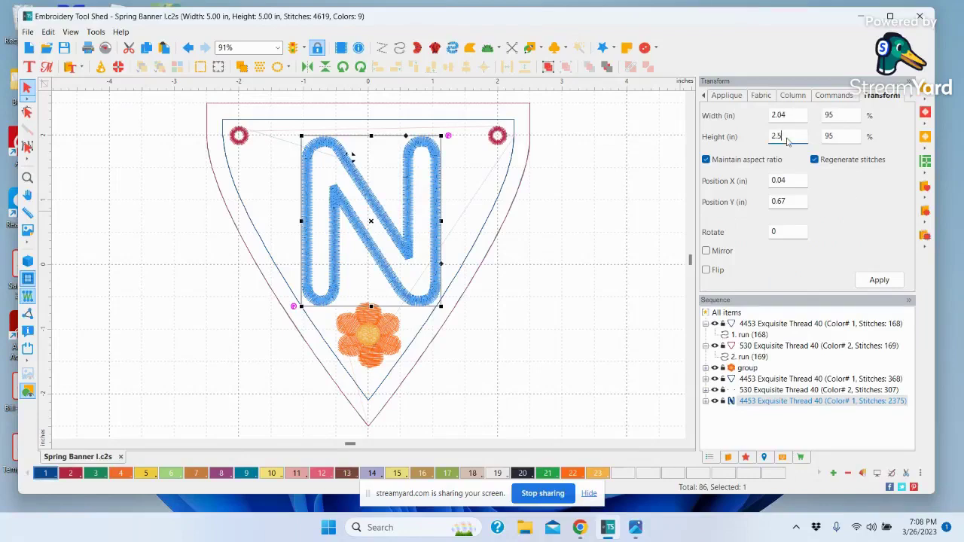
type("1")
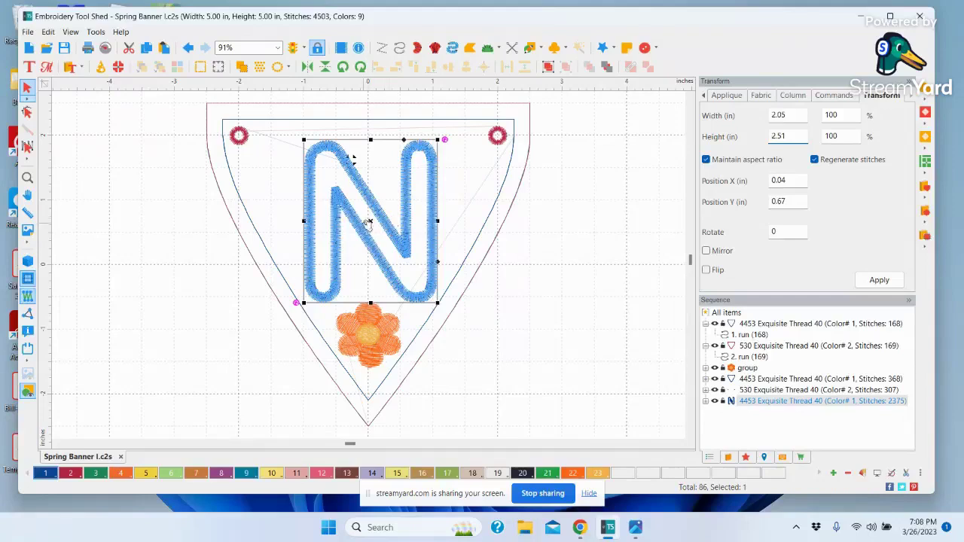
left_click_drag(370, 223, 365, 219)
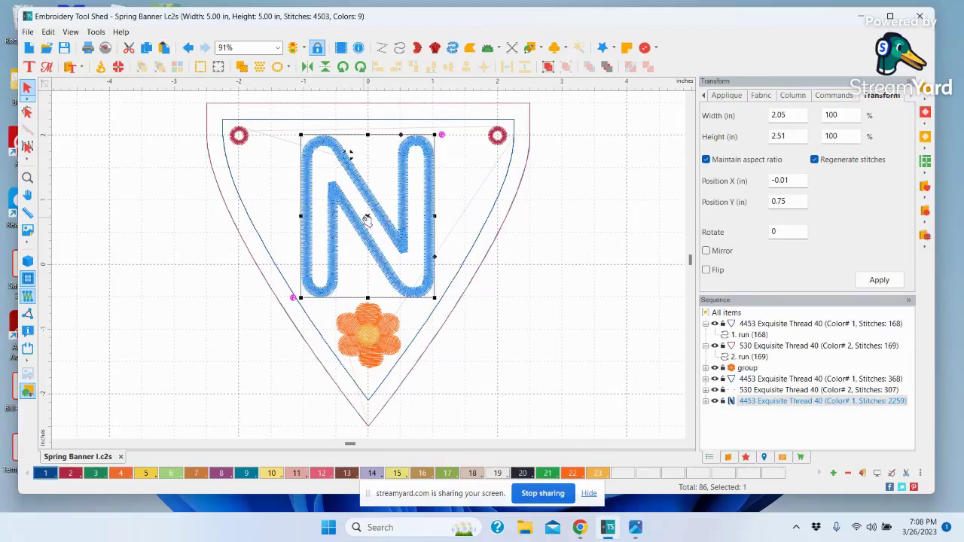
left_click(565, 302)
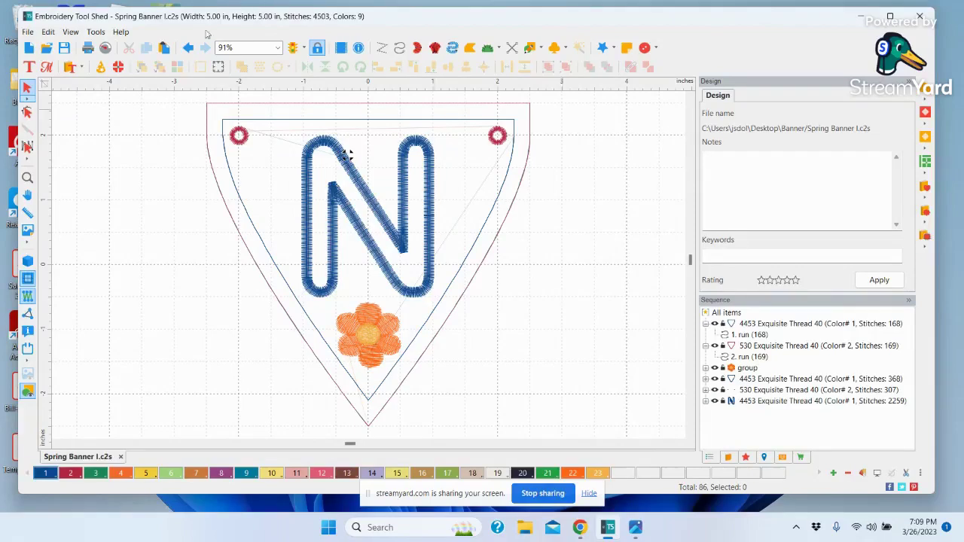
Move the N applique up in the stitching sequence so it sits directly before the flower group.
left_click(28, 33)
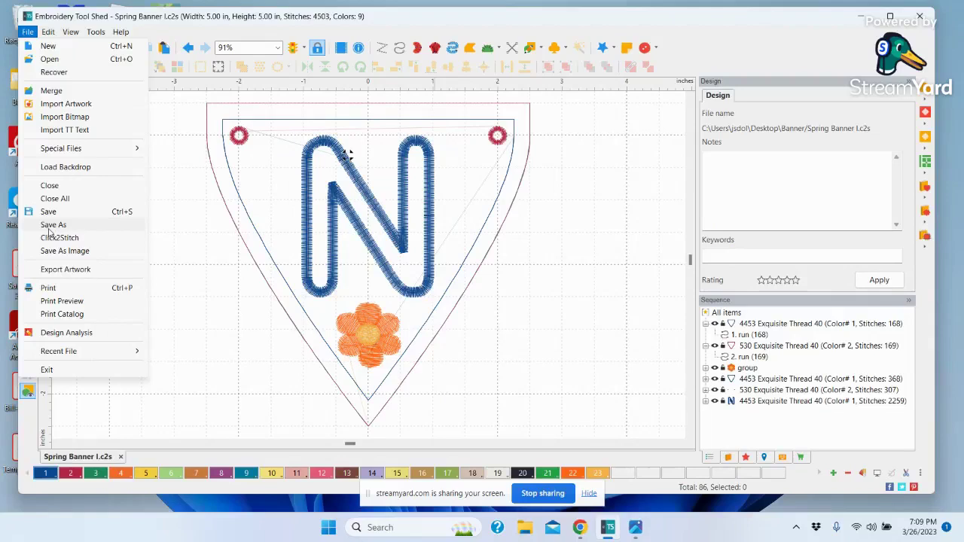
left_click(561, 365)
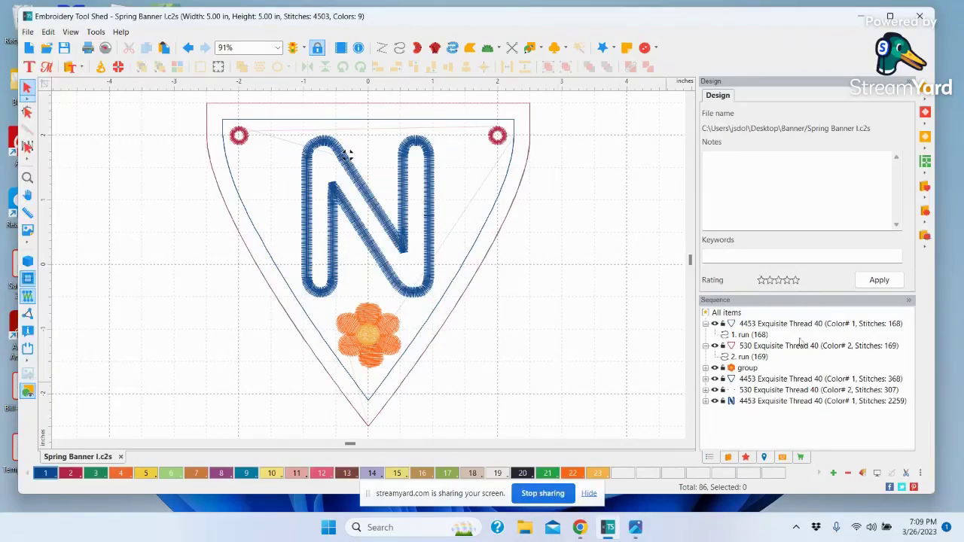
left_click(751, 405)
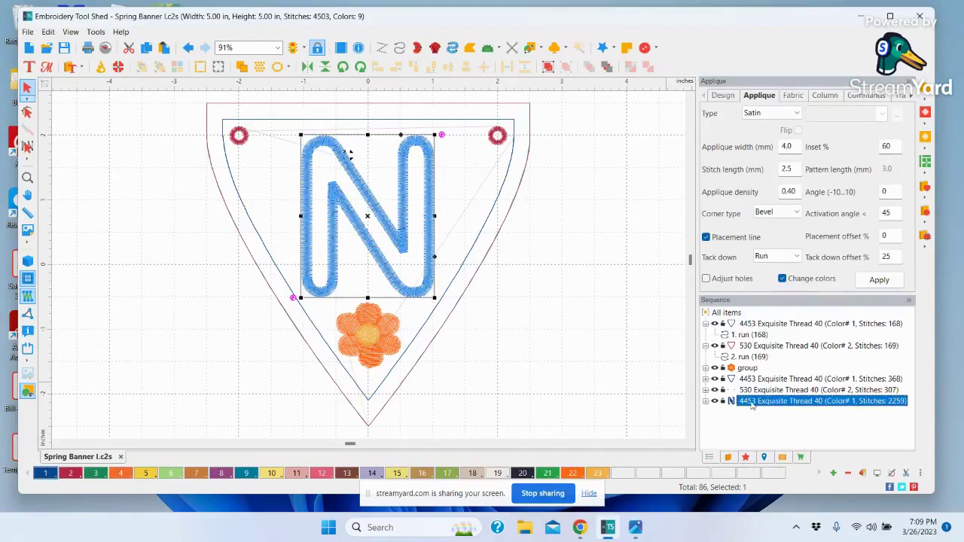
left_click(743, 357)
left_click_drag(742, 360, 742, 361)
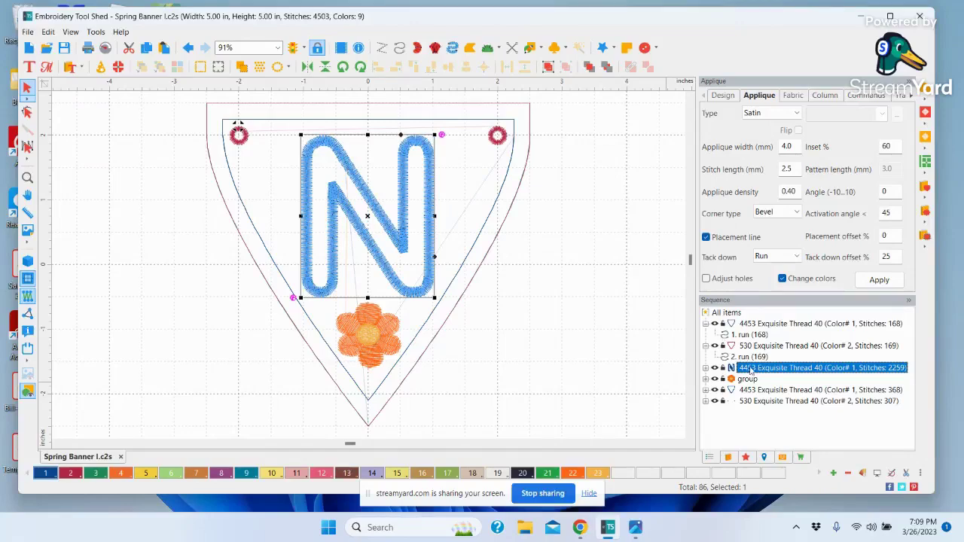
Break up the N applique's path into separate objects and check each resulting part in the sequence.
right_click(750, 367)
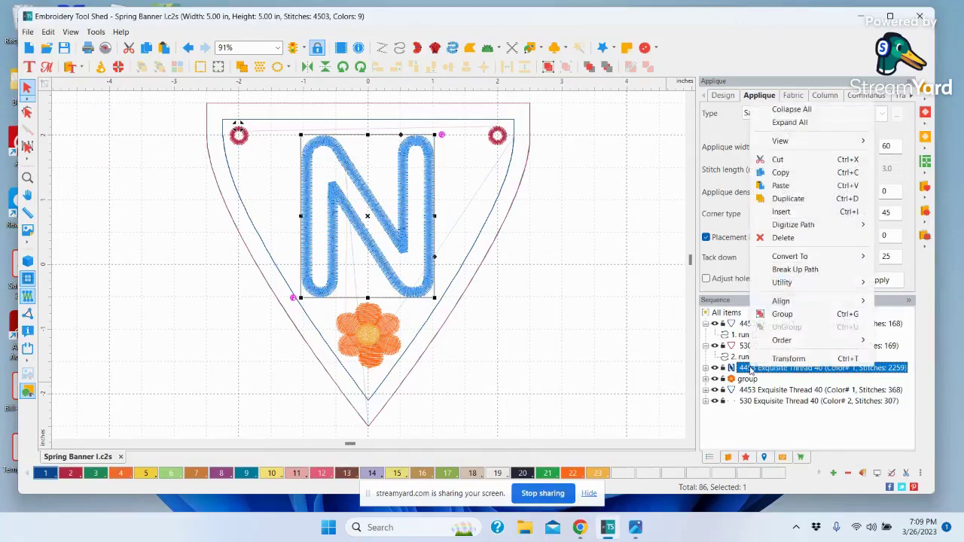
left_click(786, 270)
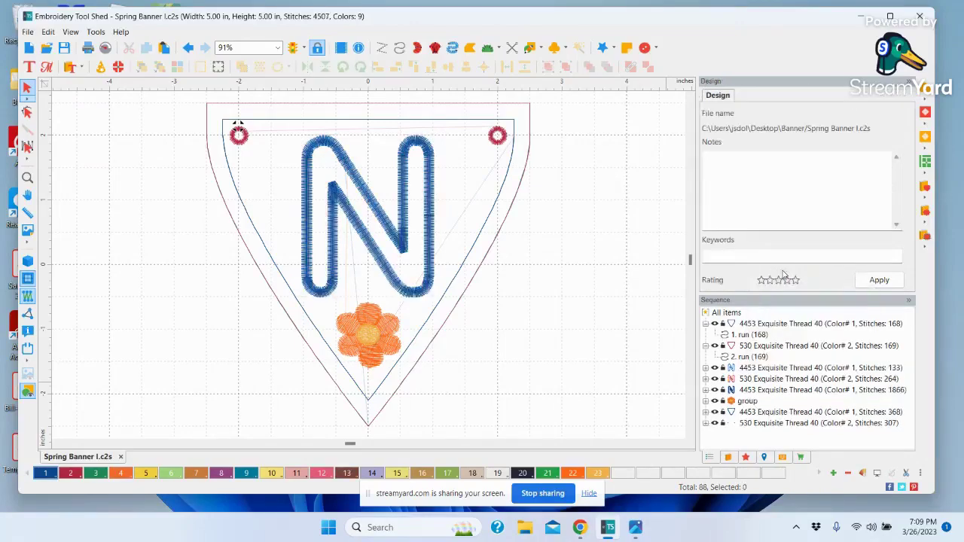
left_click(762, 369)
left_click(762, 378)
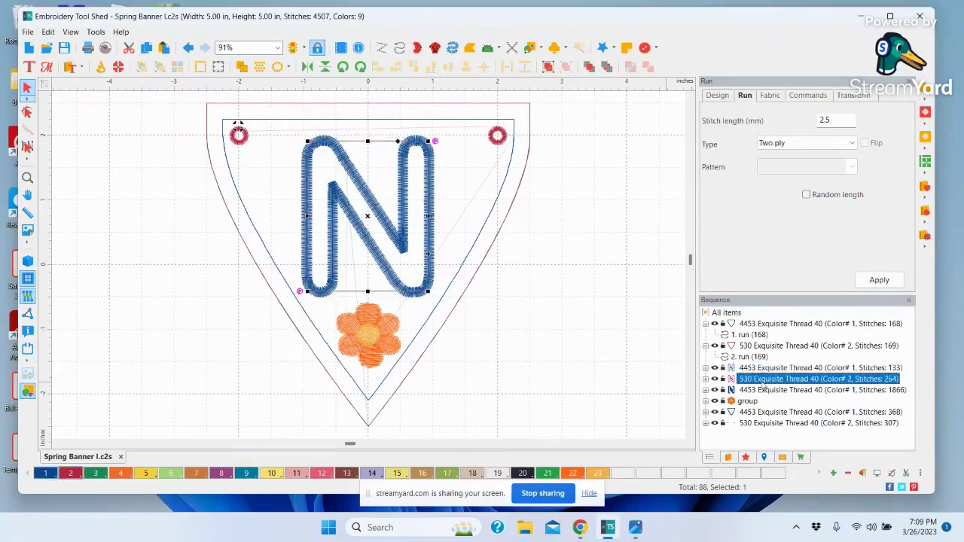
left_click(761, 390)
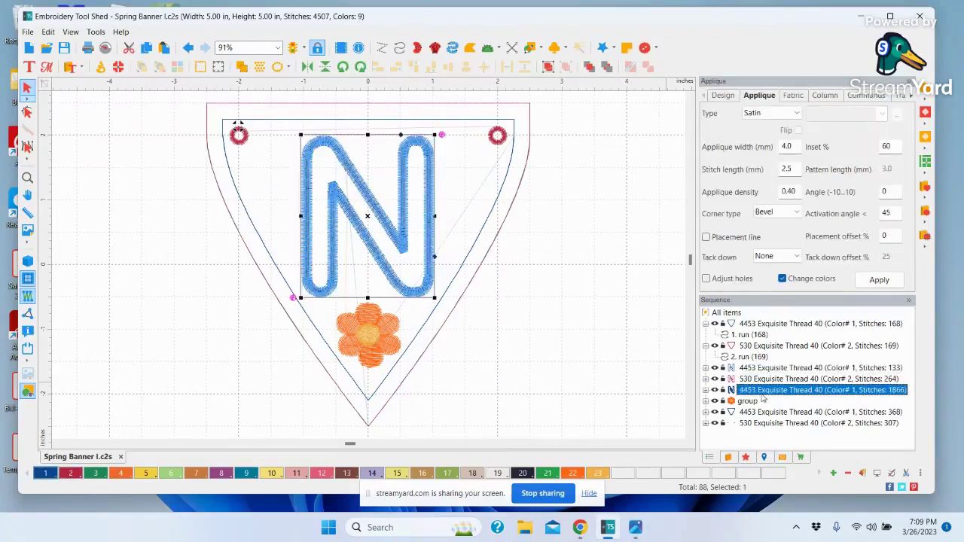
left_click(586, 354)
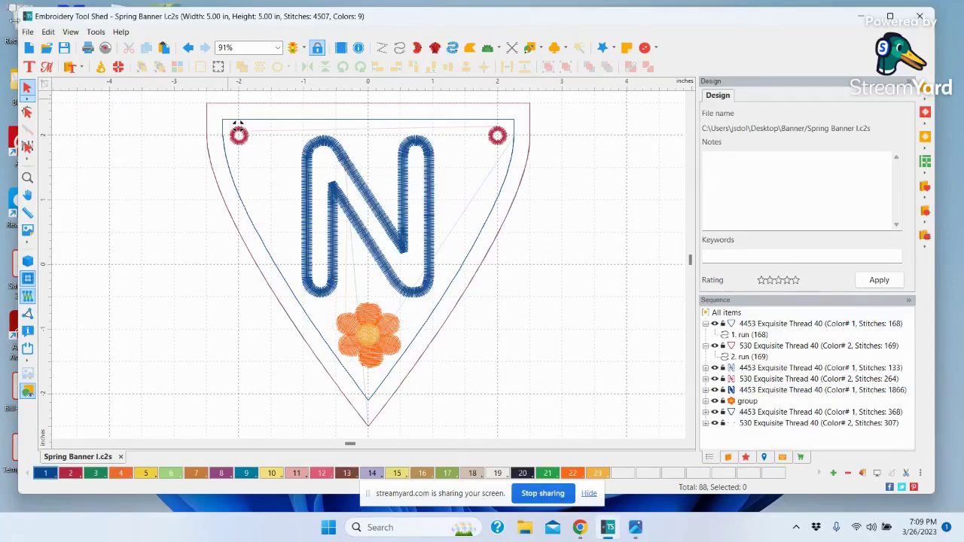
Save the design as a new file named Spring Banner N in the Banner folder.
left_click(27, 33)
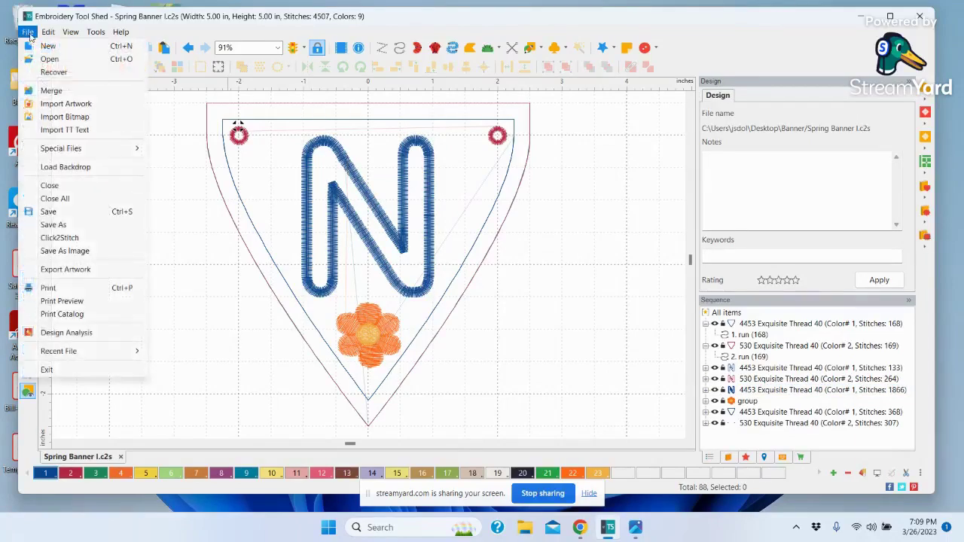
left_click(55, 228)
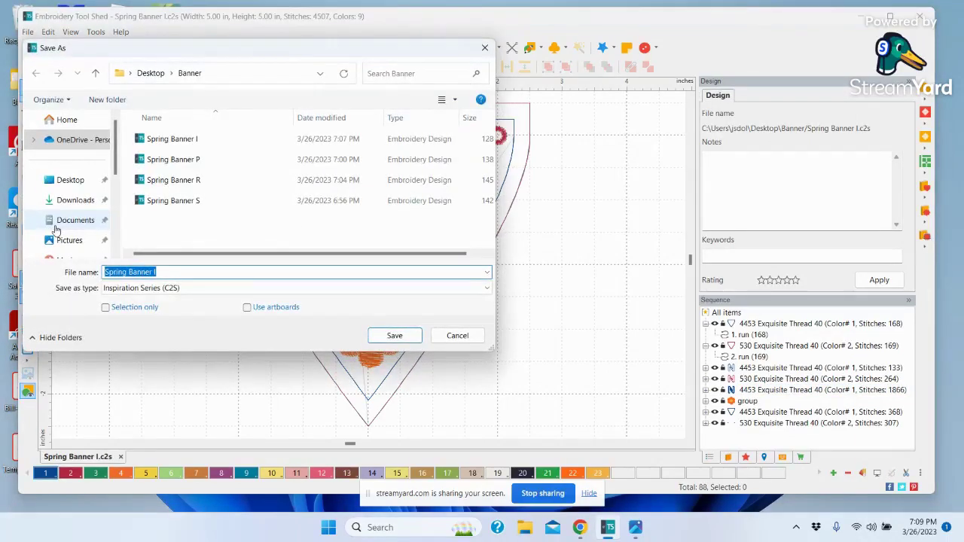
left_click(164, 273)
key("BackSpace")
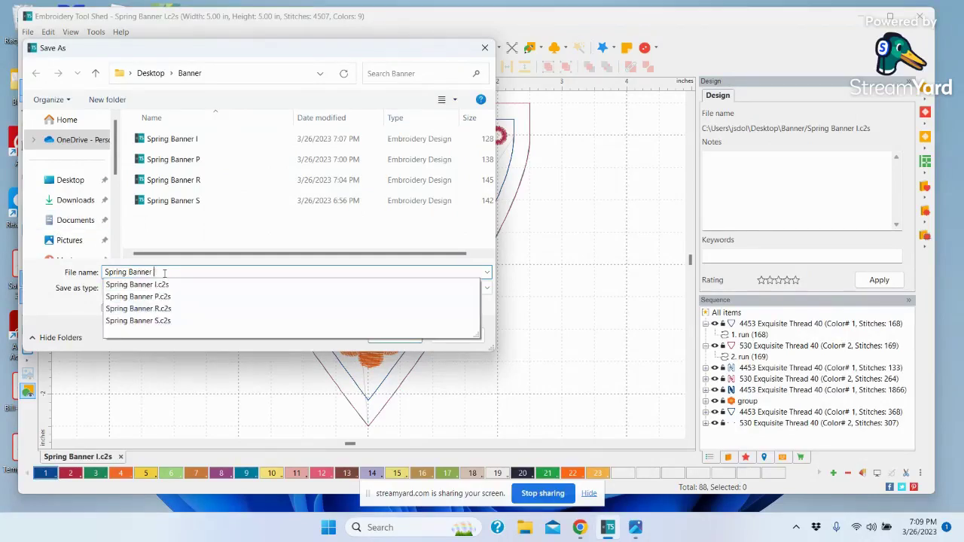
type("N")
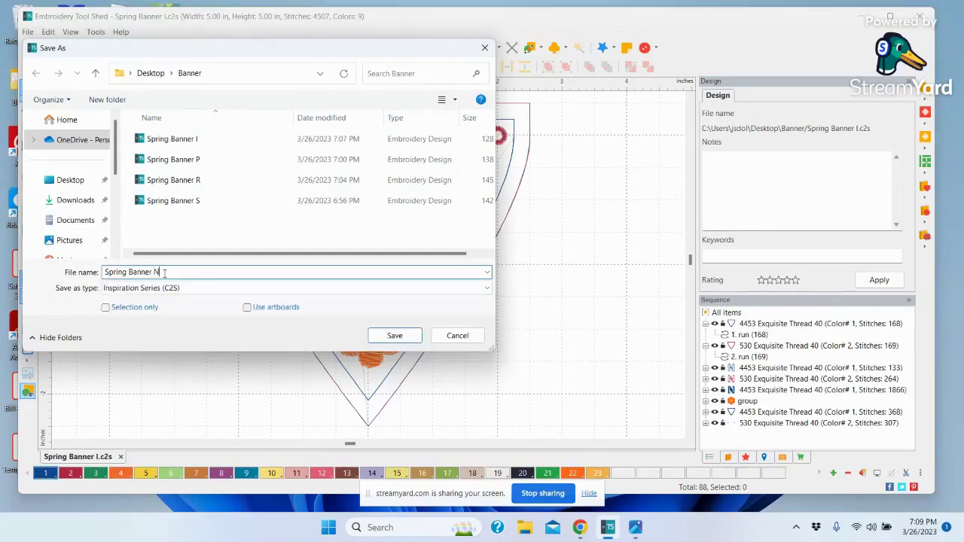
left_click(394, 336)
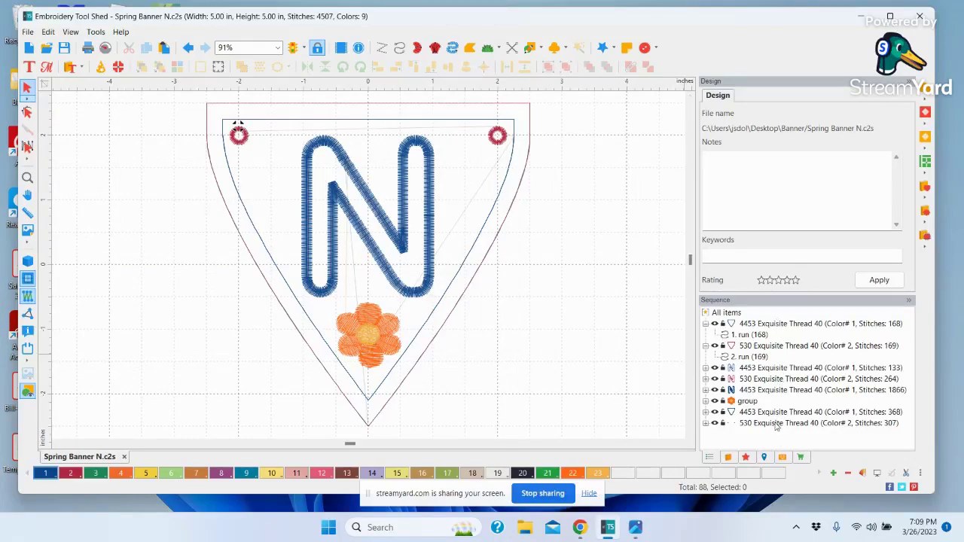
Delete all three parts of the letter N, keeping the pennant outlines, eyelets and flower.
left_click(746, 368)
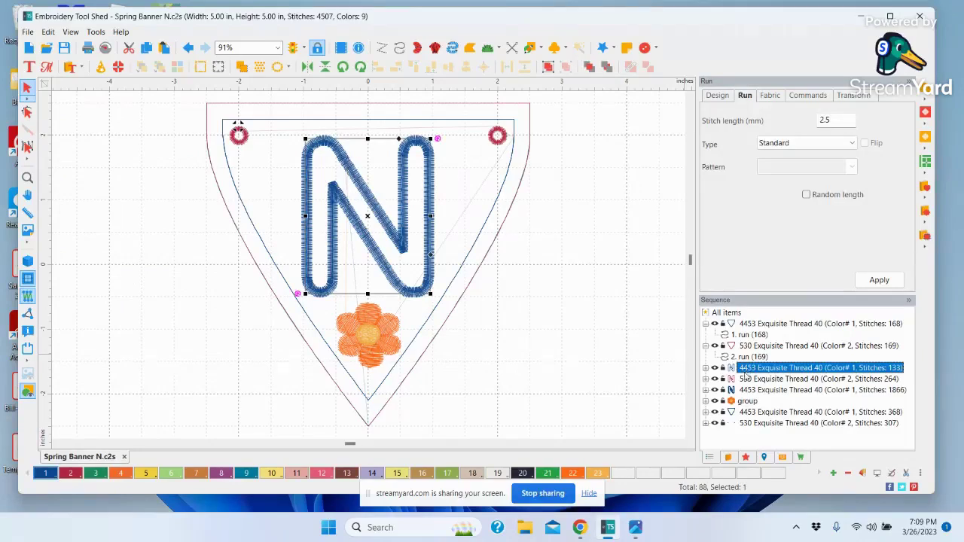
left_click(748, 380, "shift")
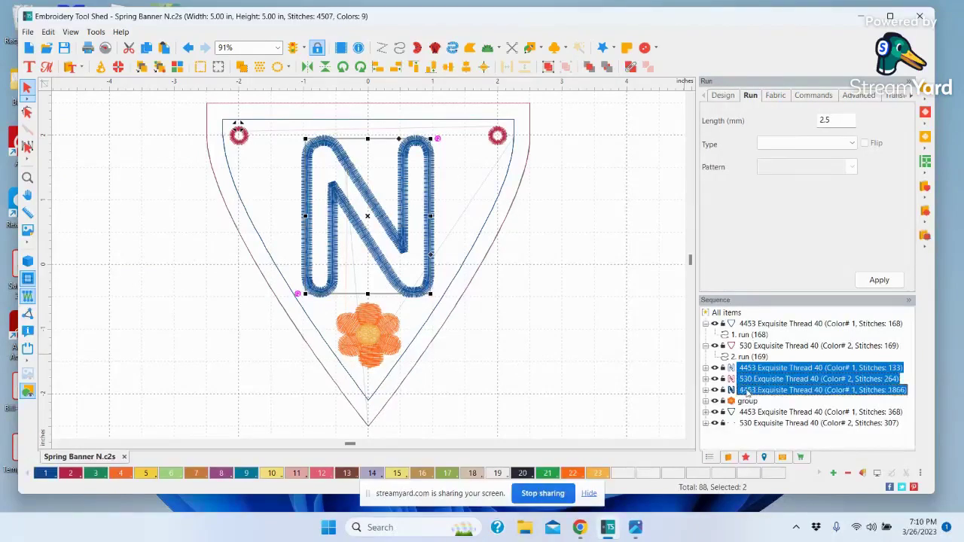
key("Delete")
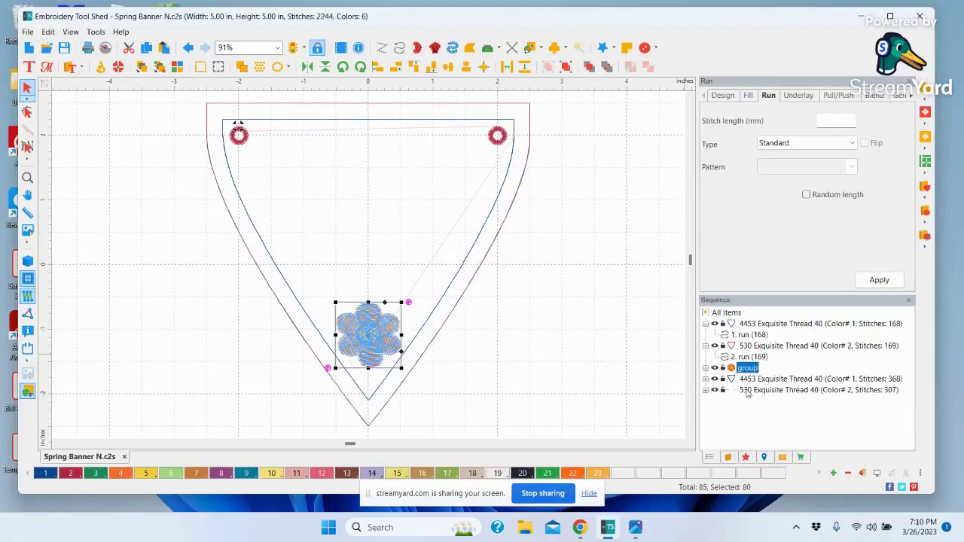
Import the letter G as TrueType text artwork in the Arial Rounded MT Bold font.
left_click(30, 33)
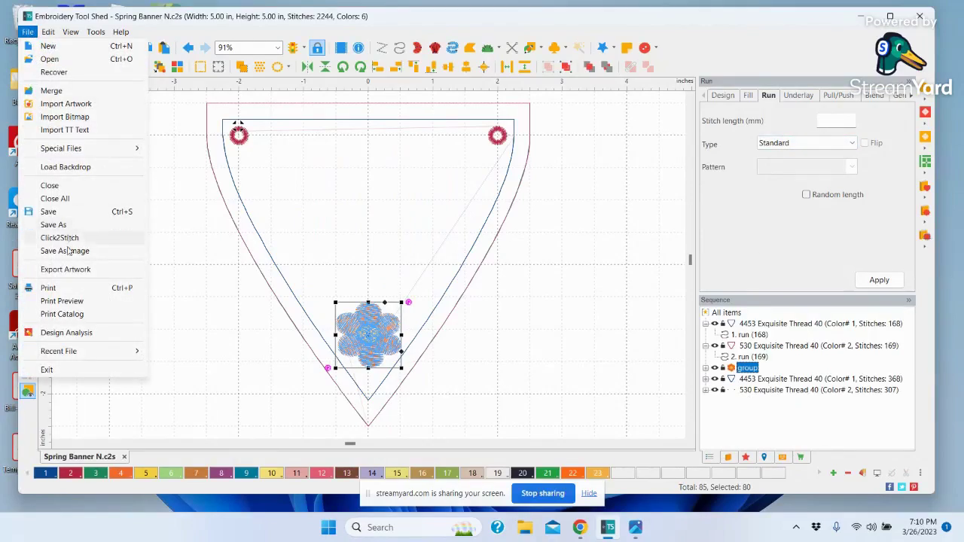
left_click(55, 129)
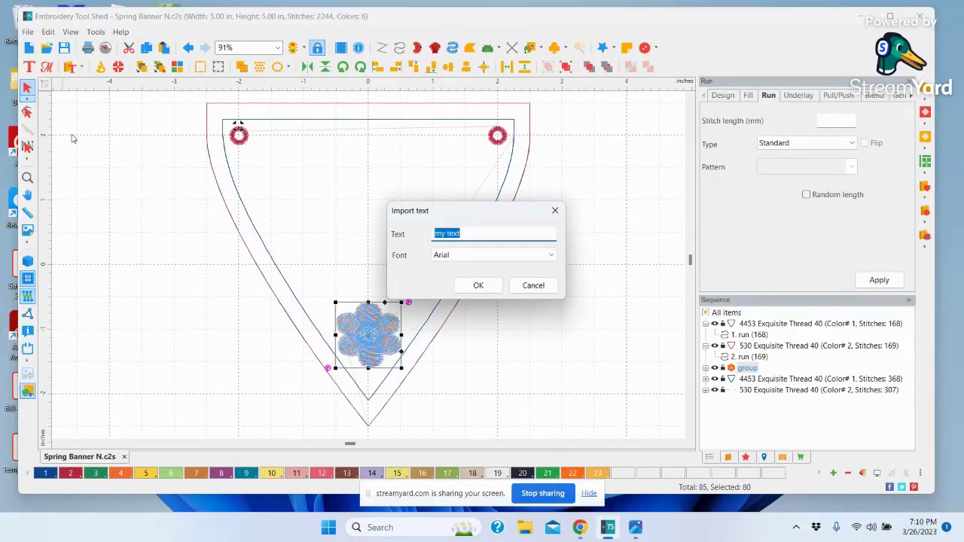
type("G")
left_click(551, 258)
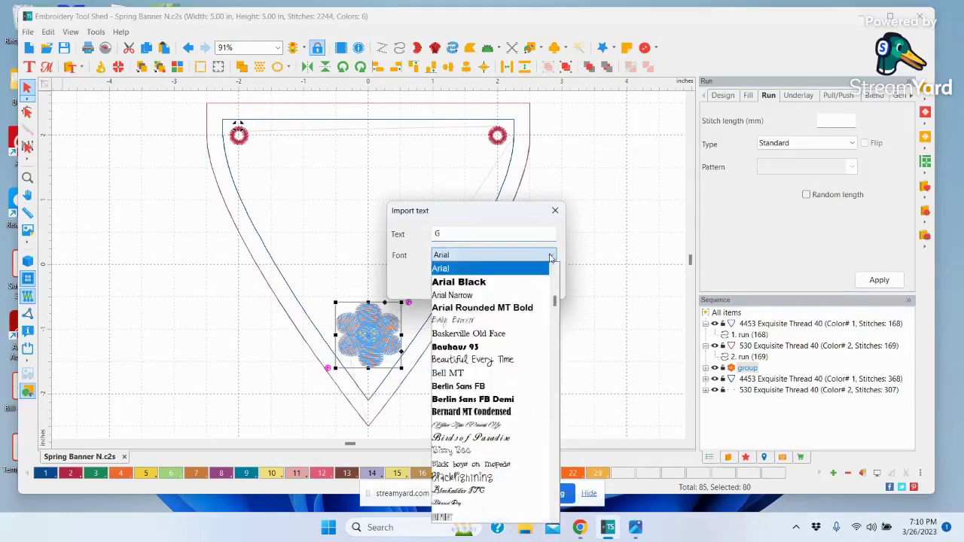
left_click(461, 307)
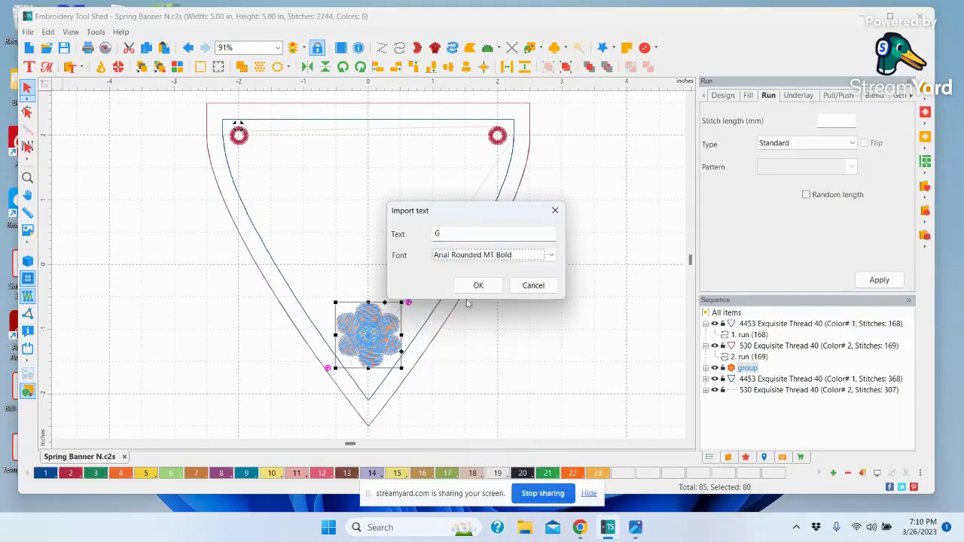
left_click(480, 286)
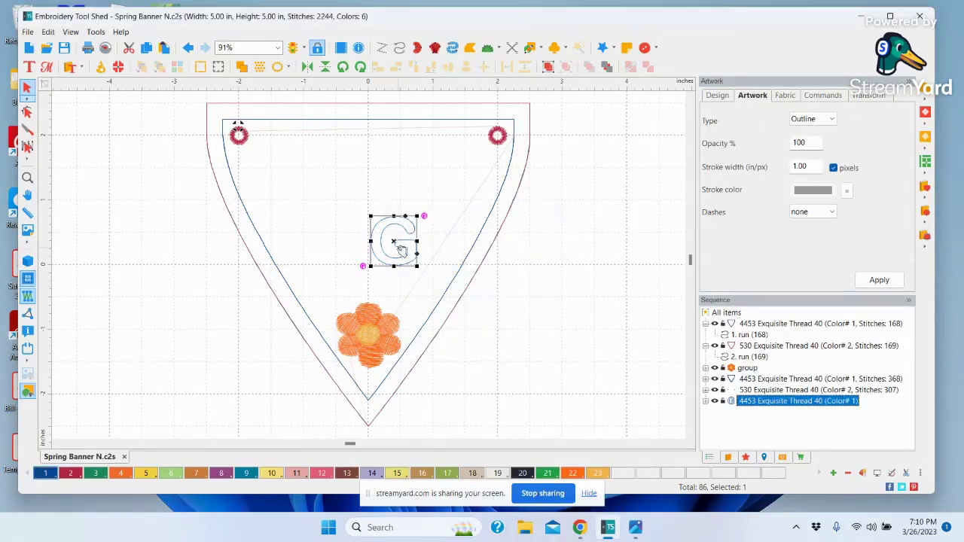
Resize the letter G artwork to a height of 2.5 in, keeping its proportions.
left_click(863, 98)
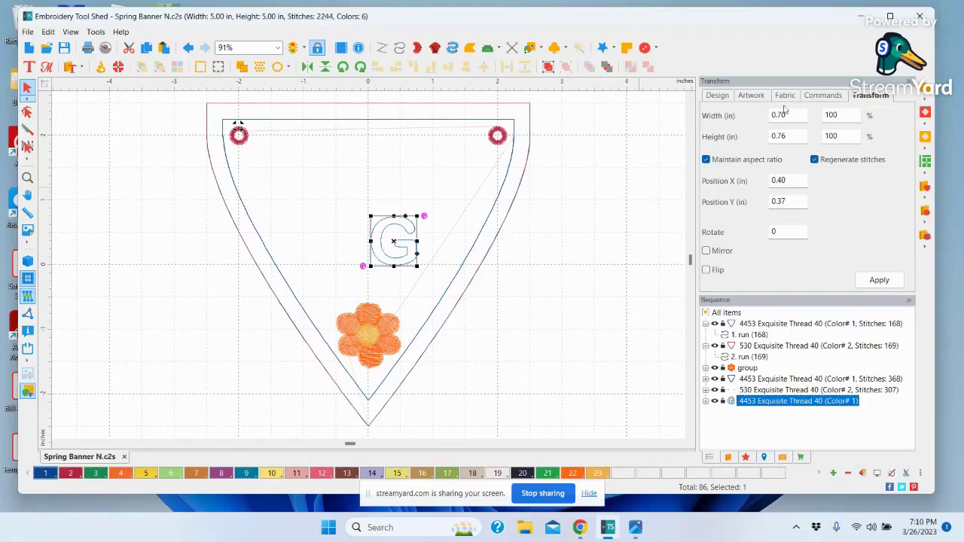
double_click(768, 137)
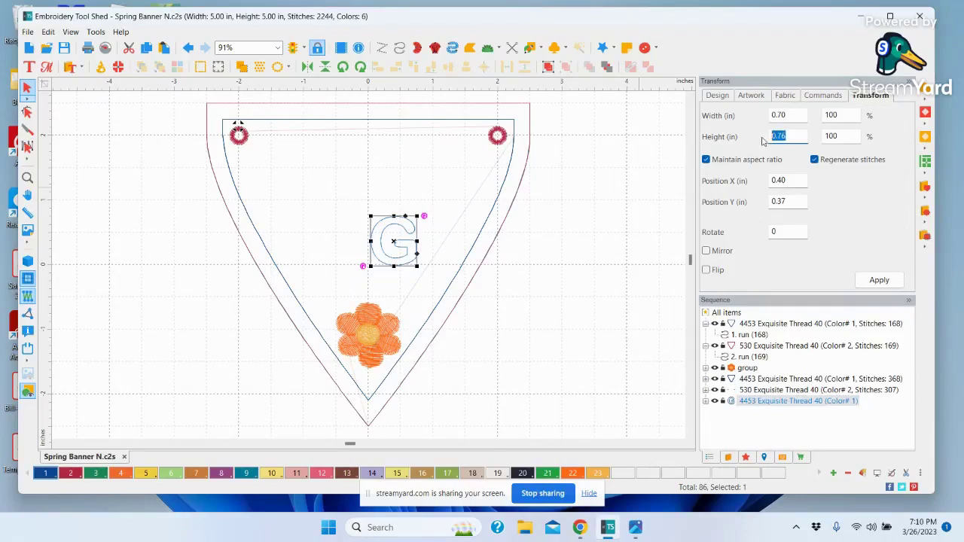
type("2.5")
left_click(879, 280)
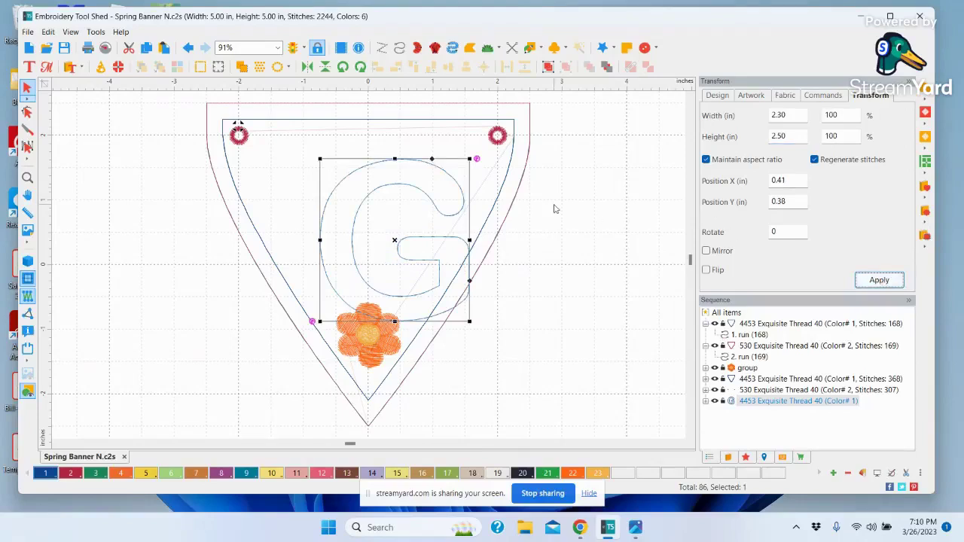
Convert the letter G outline artwork to an applique.
right_click(457, 242)
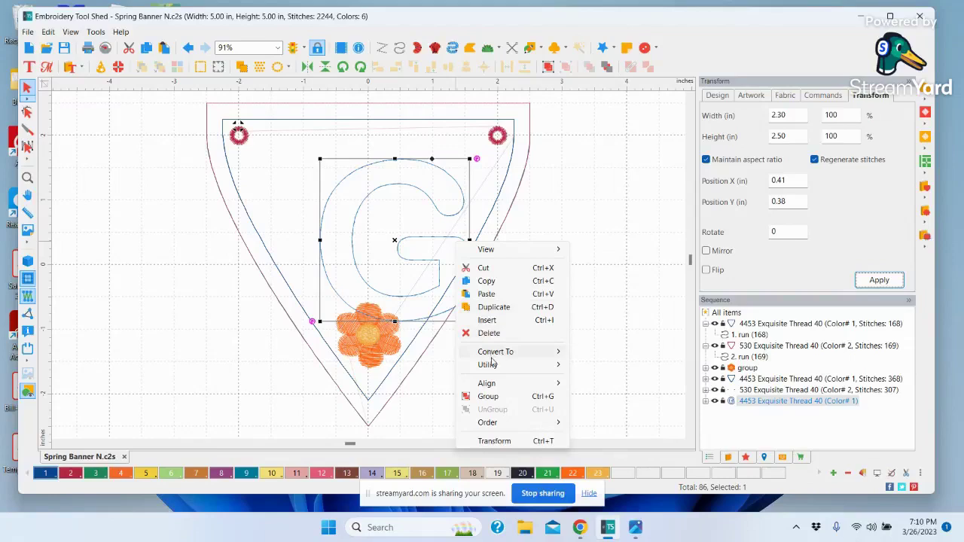
mouse_move(494, 353)
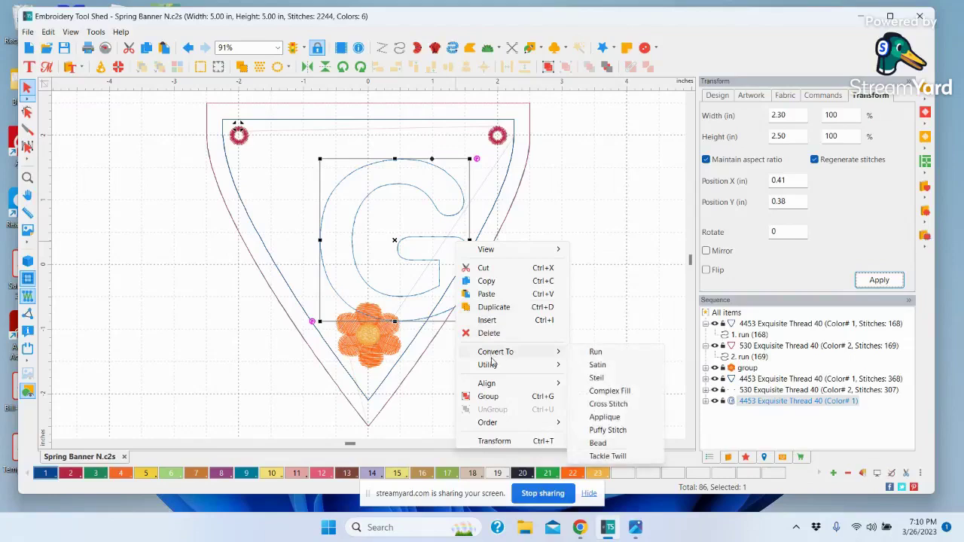
left_click(607, 419)
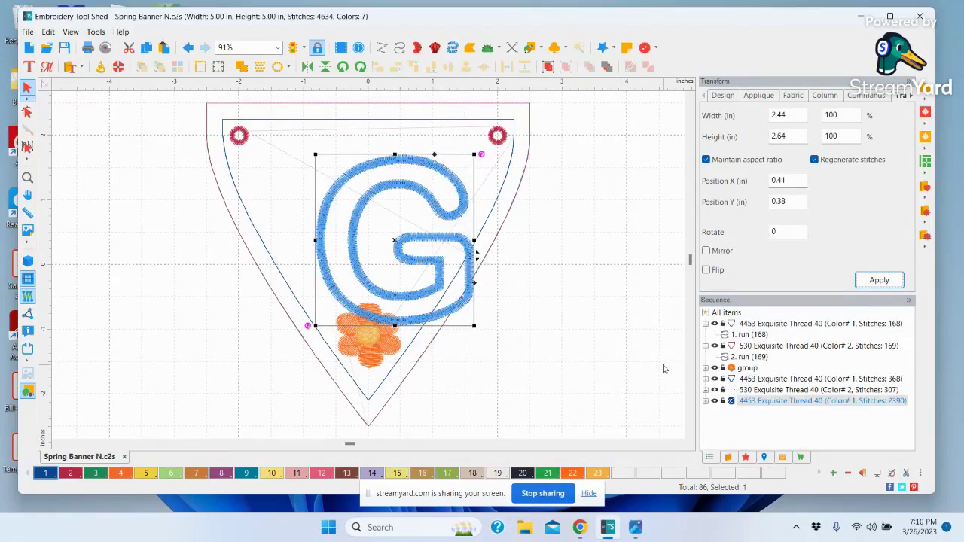
Set the G applique's width to 4.0 mm, stitch length to 2.5 mm and inset to 60 %, with Change colors enabled.
left_click(760, 98)
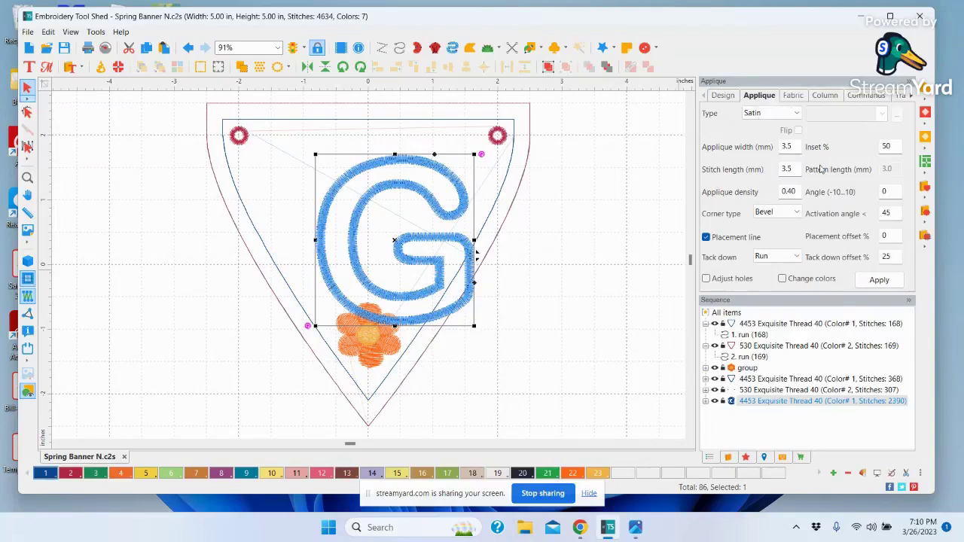
double_click(795, 147)
type("4.0")
double_click(795, 169)
type("2.5")
left_click(782, 279)
left_click(887, 145)
double_click(882, 146)
type("60")
left_click(875, 282)
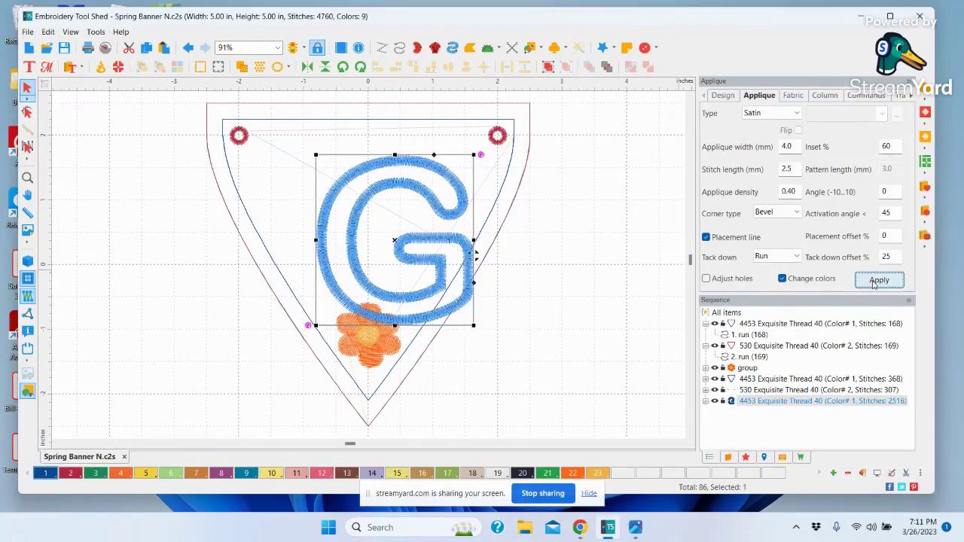
Resize the G applique proportionally to 2.5 in high and centre it above the flower, at about X 0.01 in and Y 0.76 in.
left_click(903, 96)
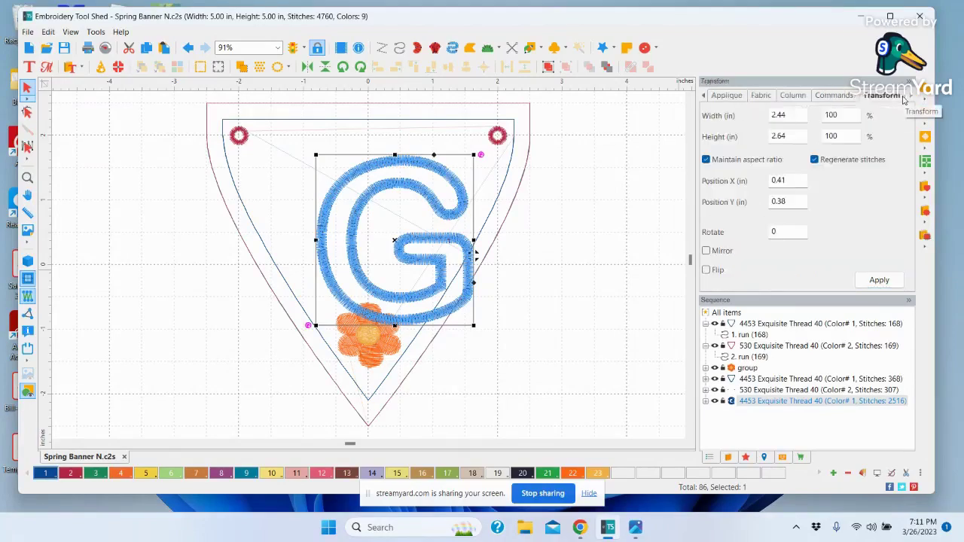
left_click(786, 135)
key("BackSpace")
key("BackSpace")
type("5")
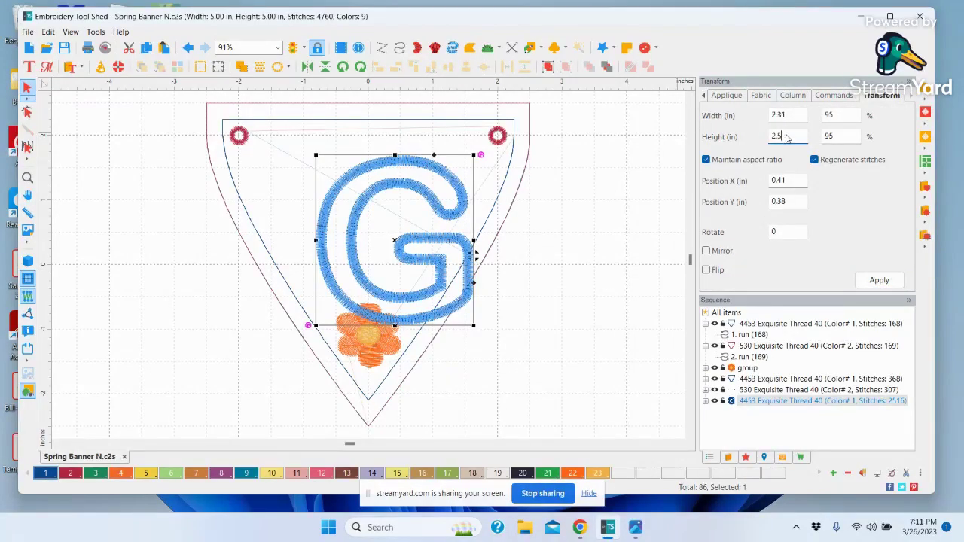
key("Return")
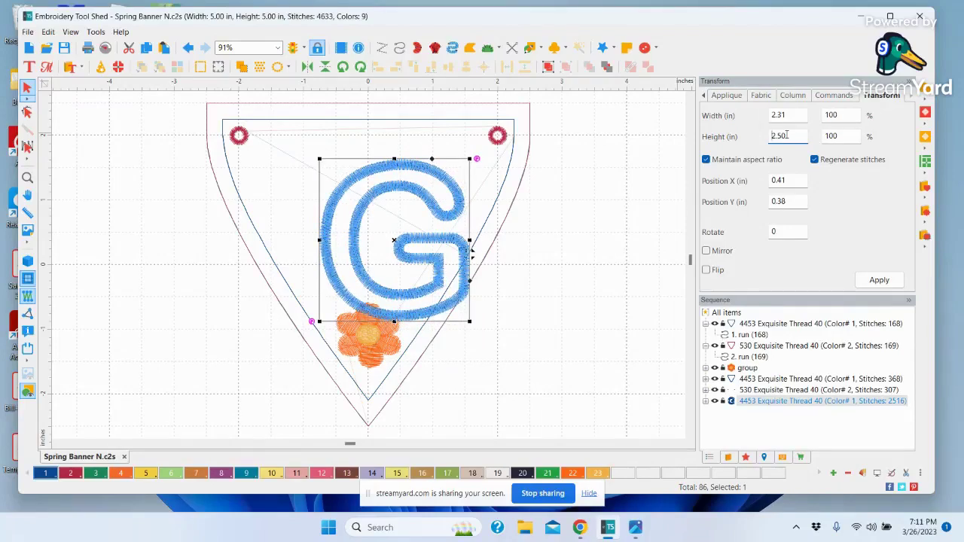
left_click_drag(396, 245, 371, 219)
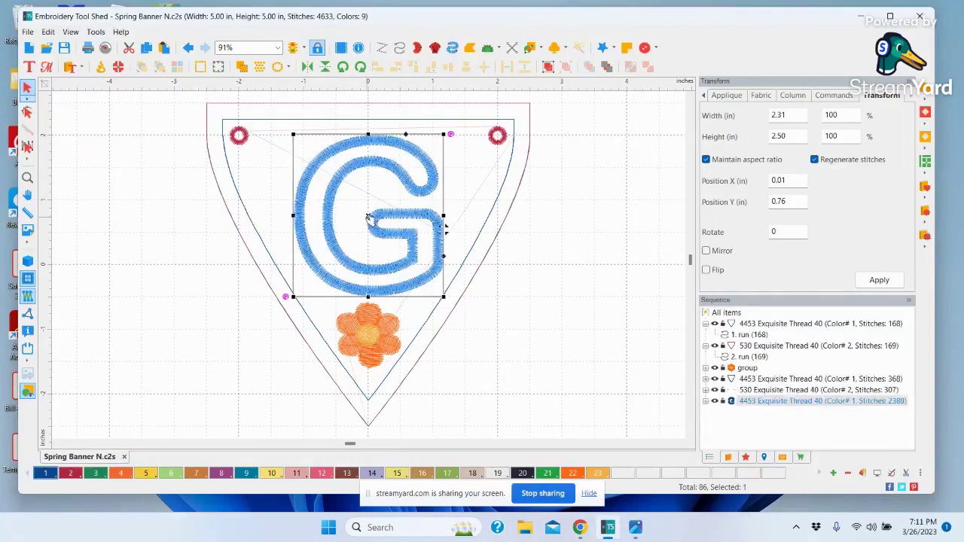
left_click(609, 332)
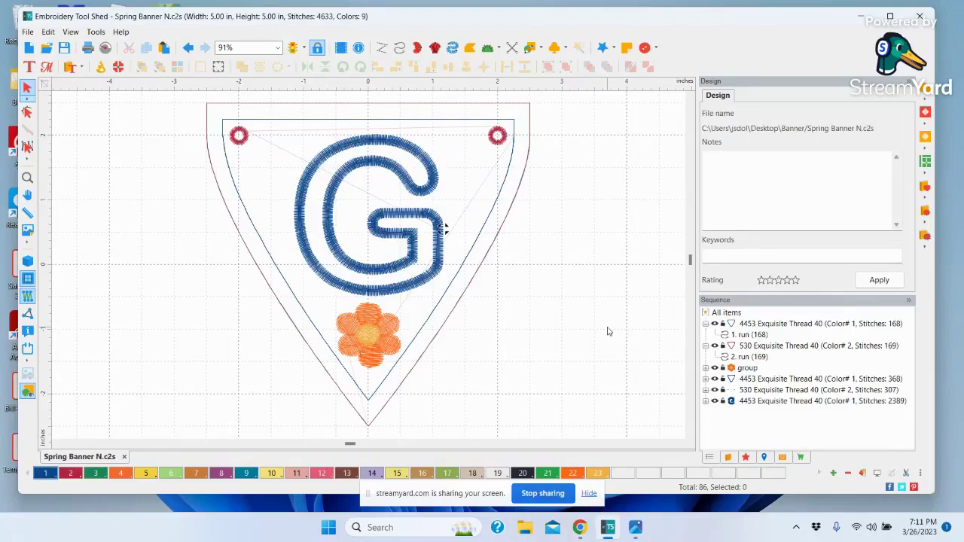
Move the G applique ahead of the flower group in the stitch sequence and break up its path.
left_click(758, 402)
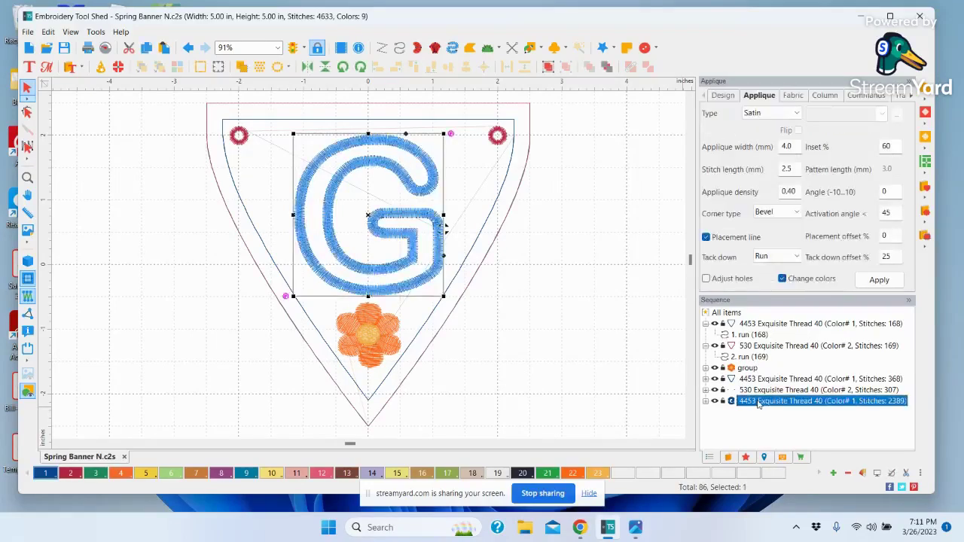
left_click(748, 359)
left_click_drag(747, 360, 747, 360)
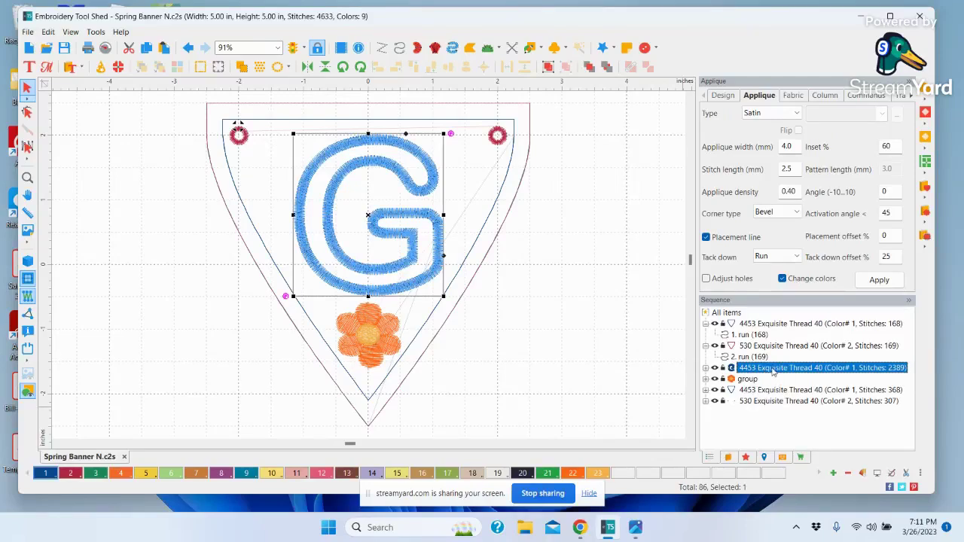
right_click(772, 371)
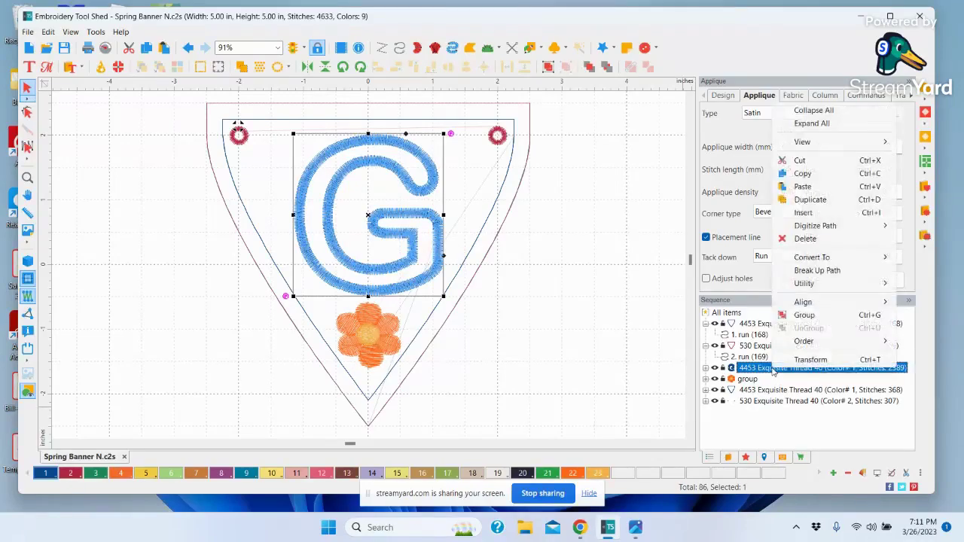
left_click(812, 270)
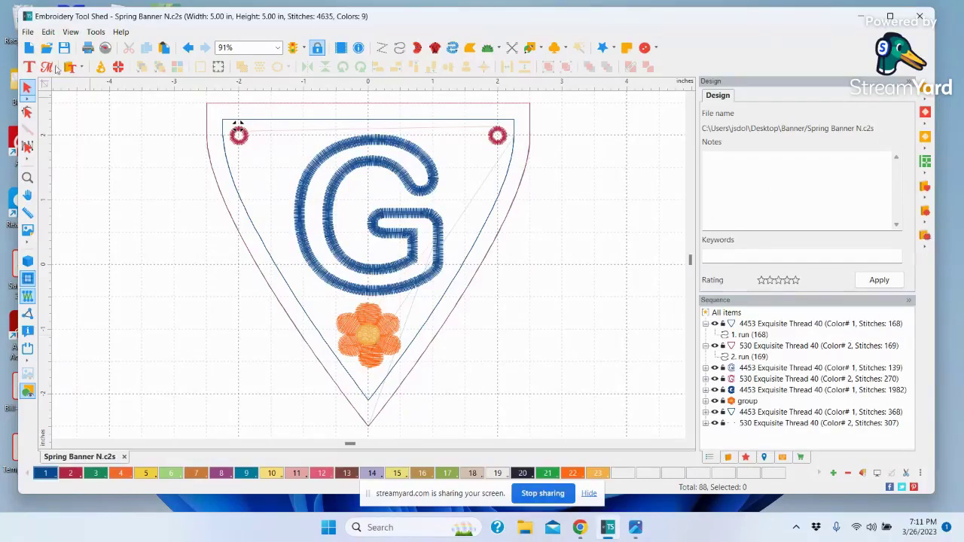
Save the design as a new file named Spring Banner G in the Banner folder.
left_click(27, 34)
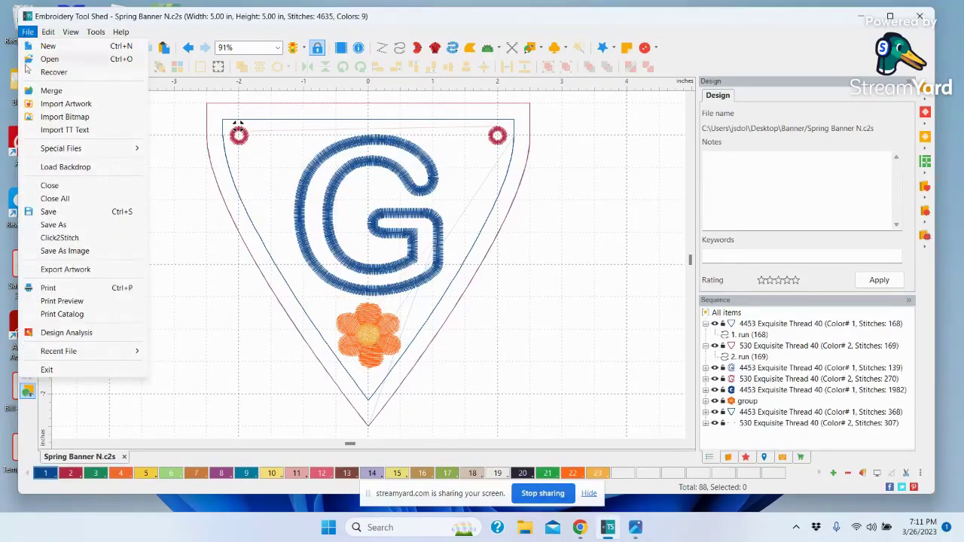
left_click(57, 226)
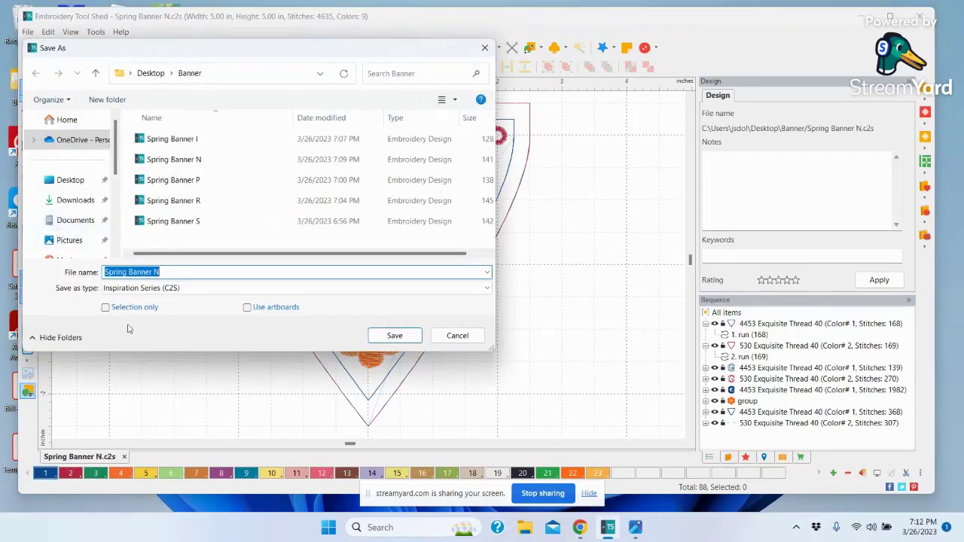
left_click(164, 272)
key("BackSpace")
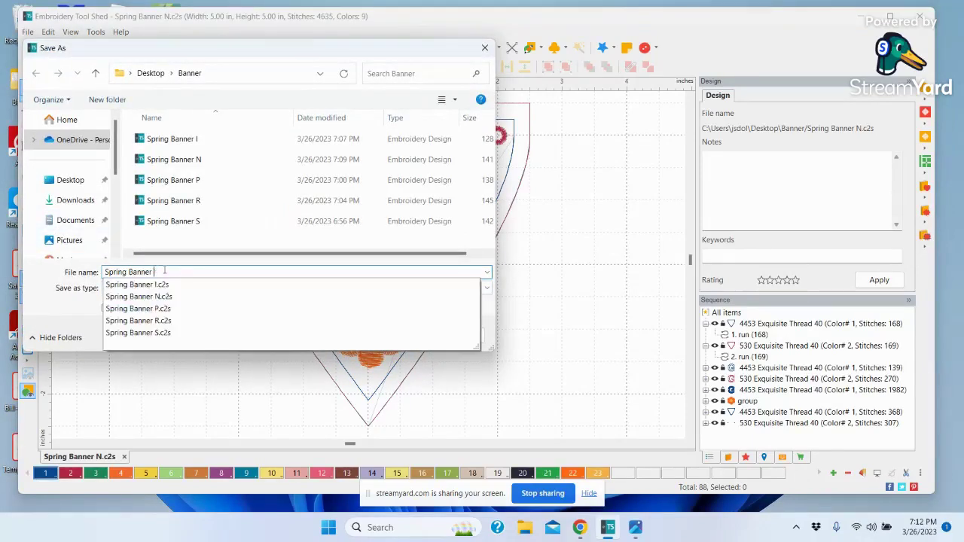
type("G")
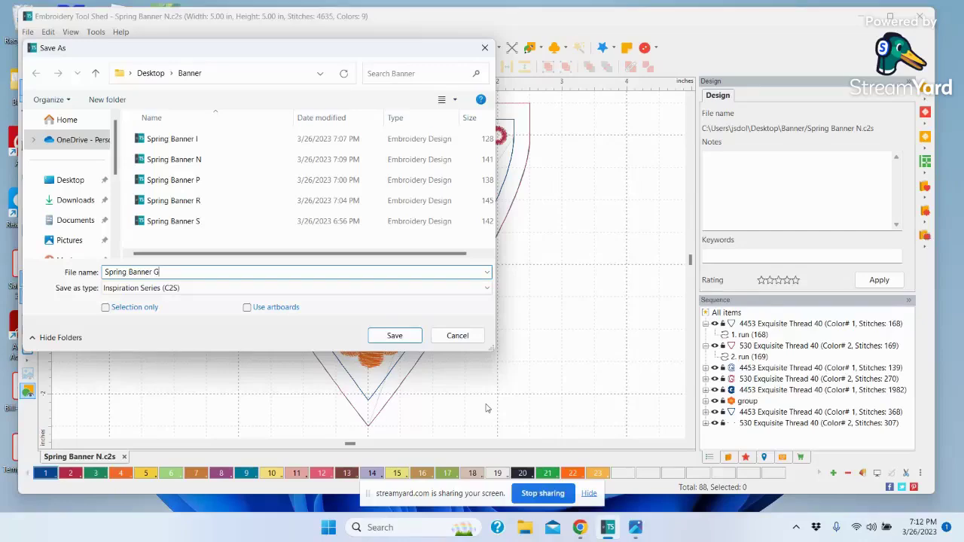
left_click(395, 337)
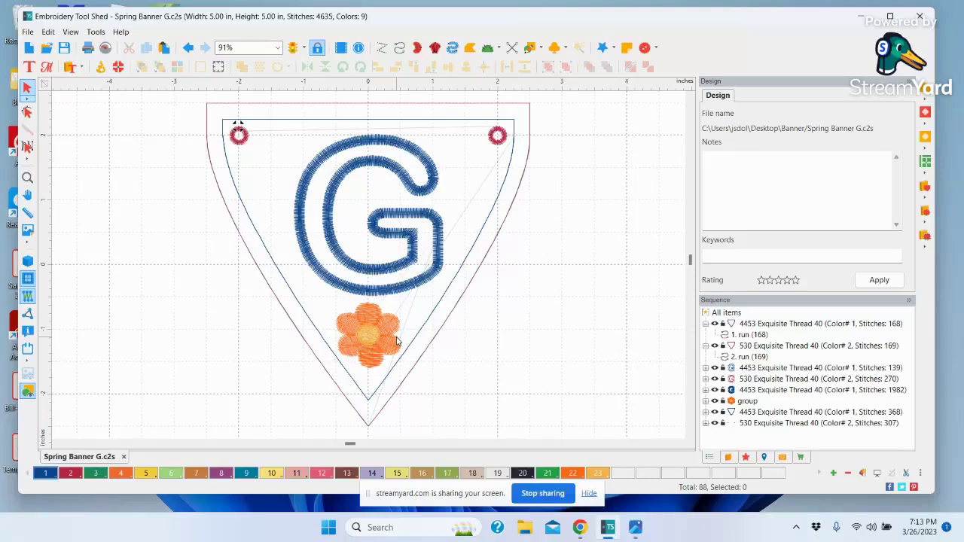
left_click(28, 33)
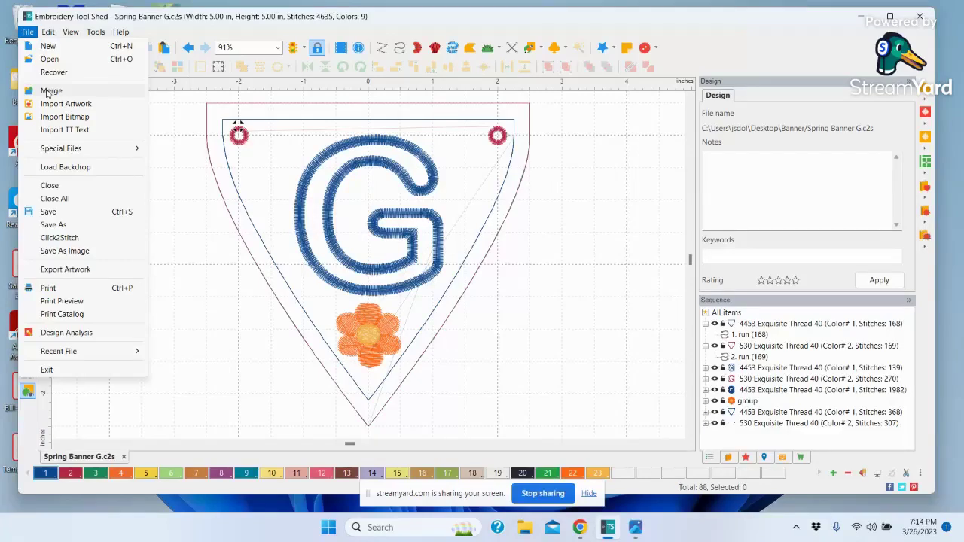
left_click(570, 258)
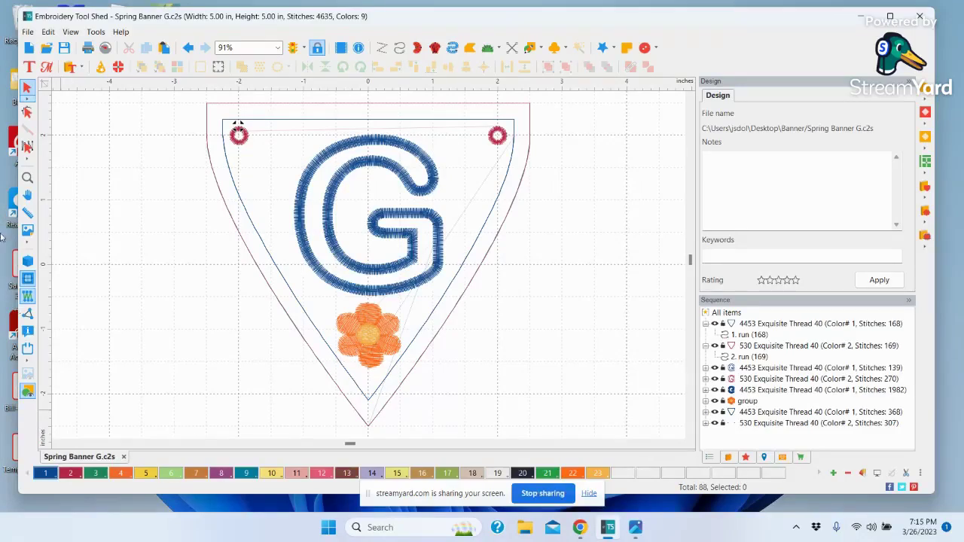
Start a batch conversion with all the Spring Banner files G, I, N, P, R and S as the source files.
left_click(98, 34)
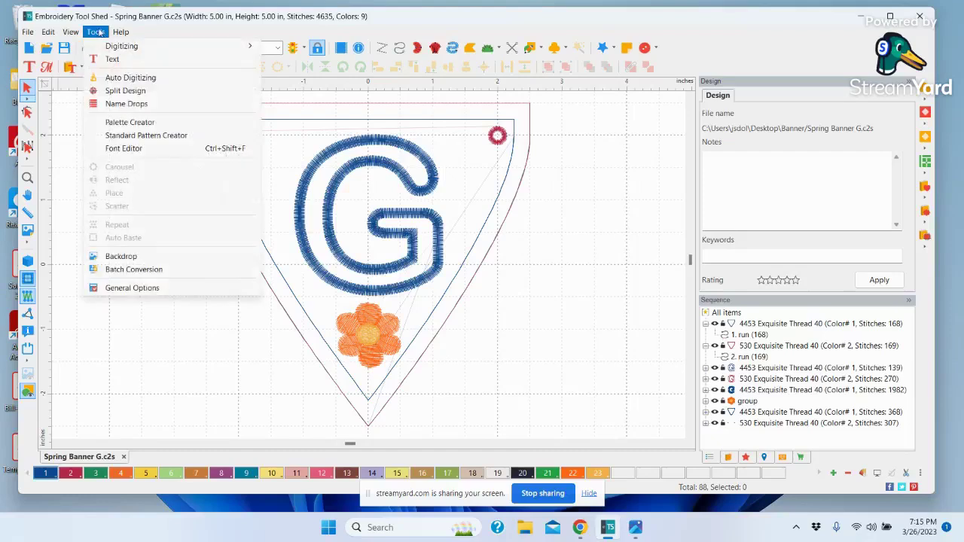
left_click(125, 276)
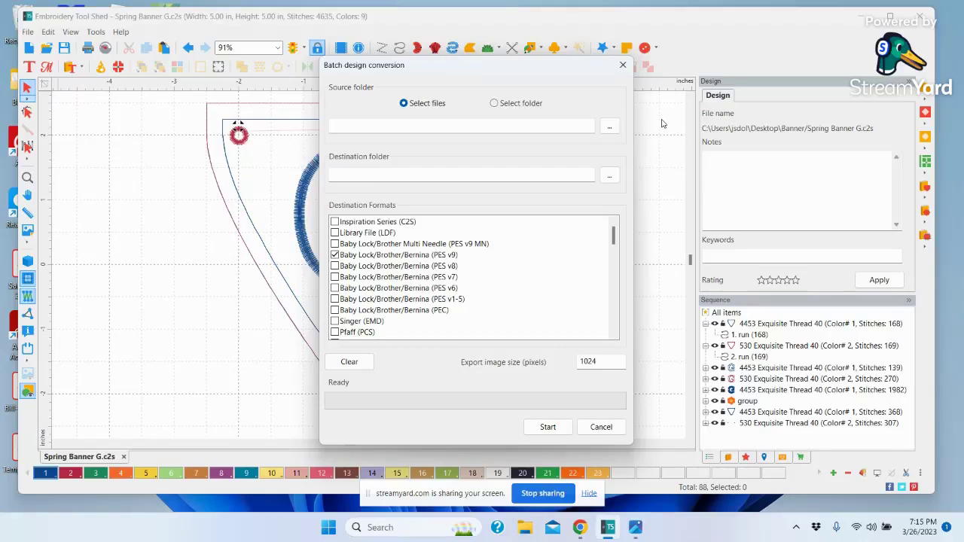
left_click(610, 128)
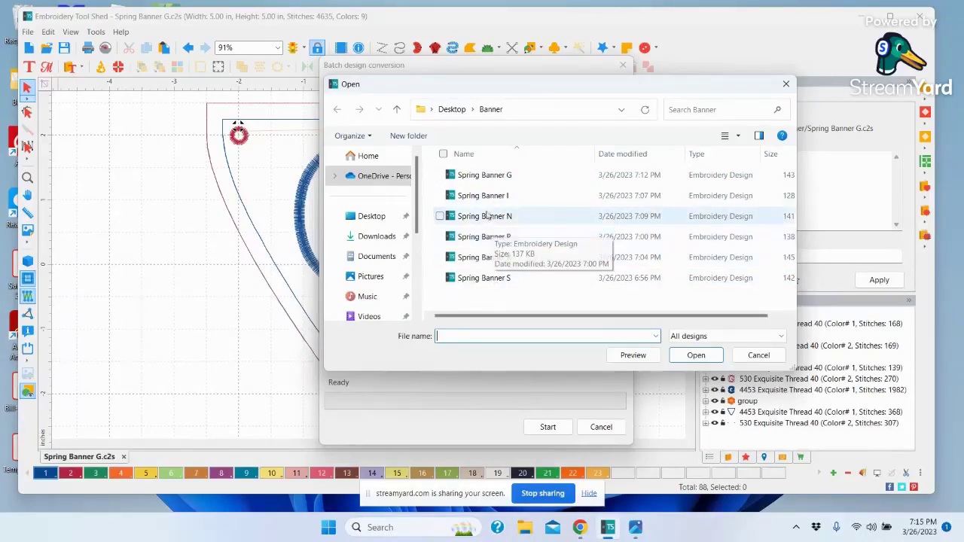
left_click(483, 178)
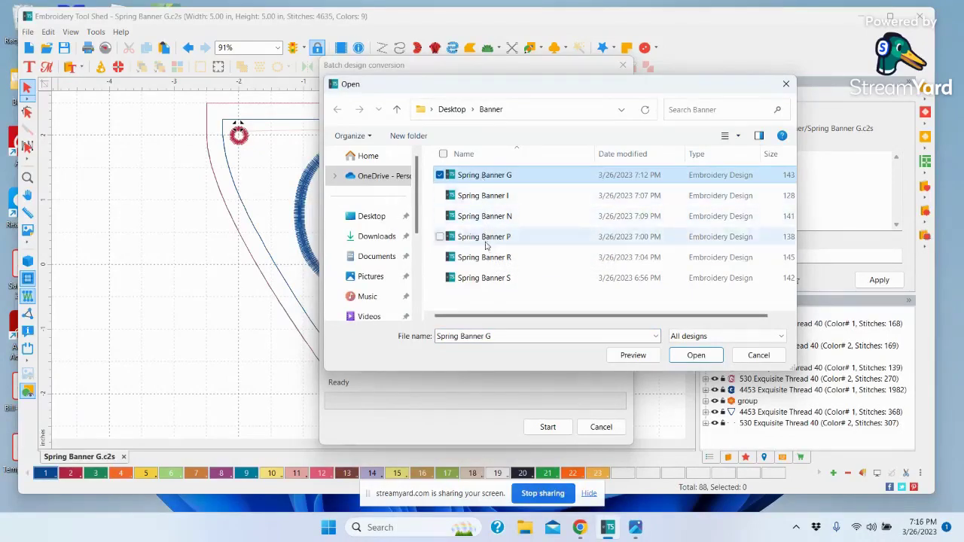
left_click(486, 282, "shift")
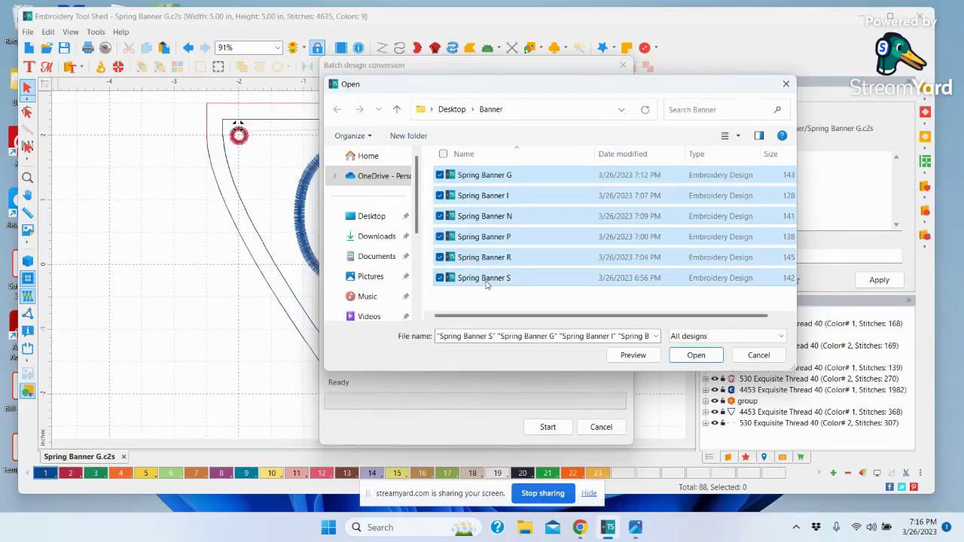
left_click(694, 356)
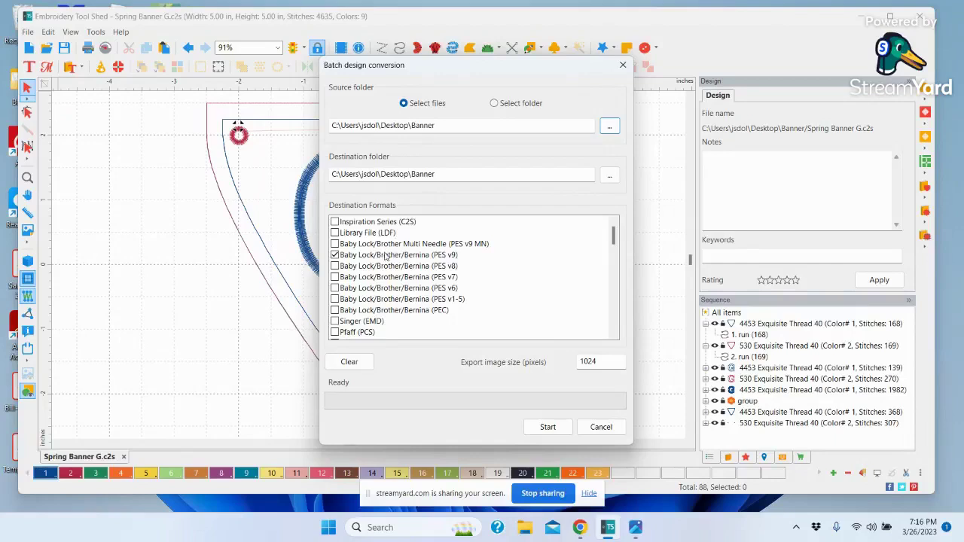
Convert the banner files to the Baby Lock/Brother/Bernina (PES v9) format in the Banner folder and close the batch converter.
left_click(335, 266)
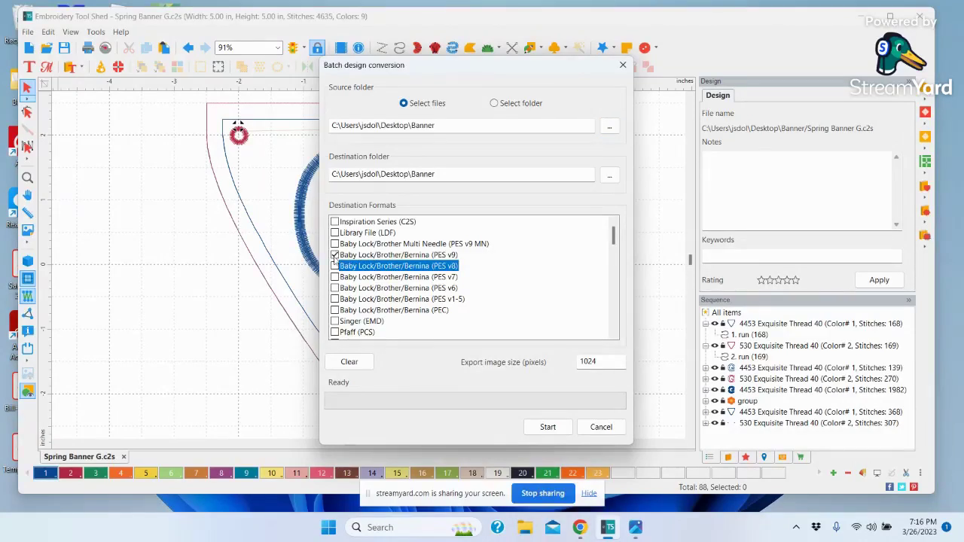
left_click(335, 255)
left_click(335, 255)
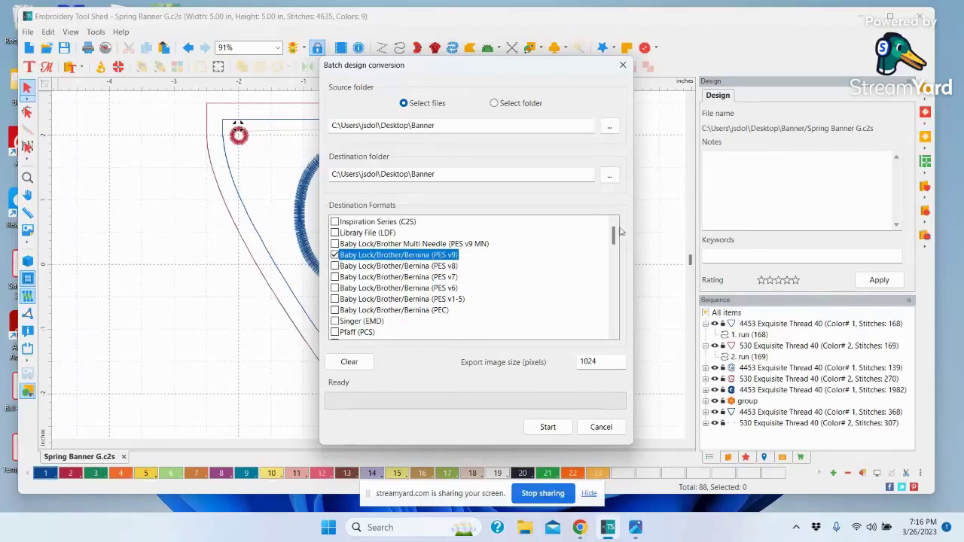
mouse_move(613, 236)
left_mouse_down()
mouse_move(614, 246)
mouse_move(613, 234)
left_mouse_up()
left_click_drag(614, 238, 601, 313)
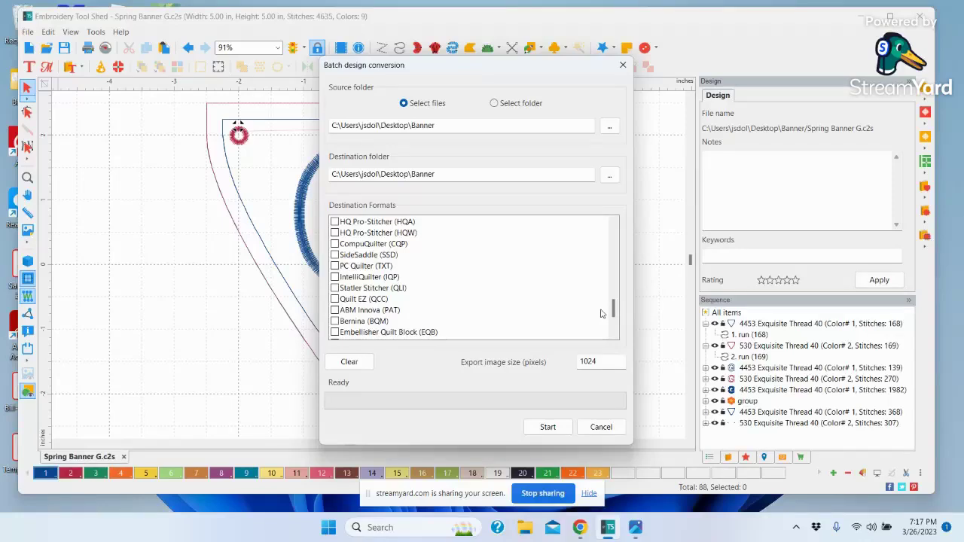
left_click_drag(613, 310, 614, 234)
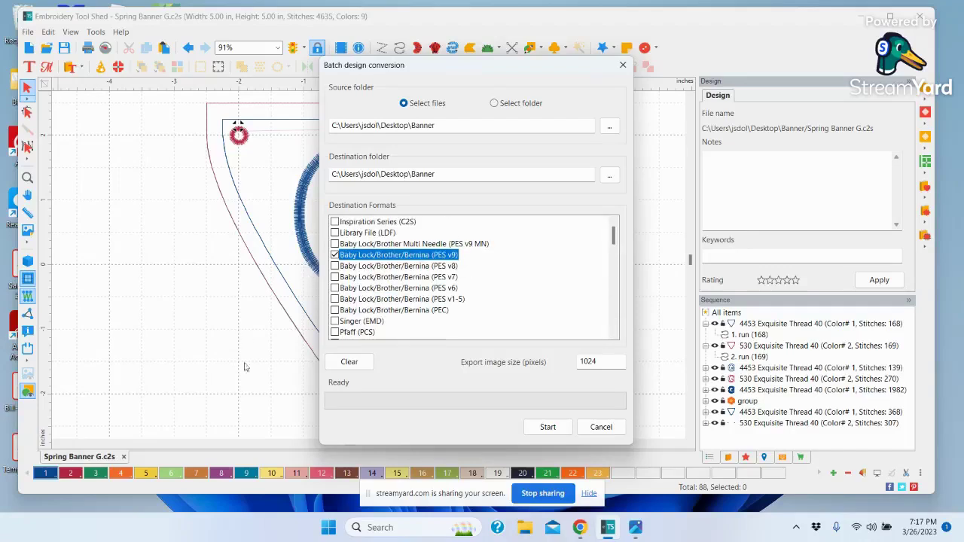
left_click(548, 427)
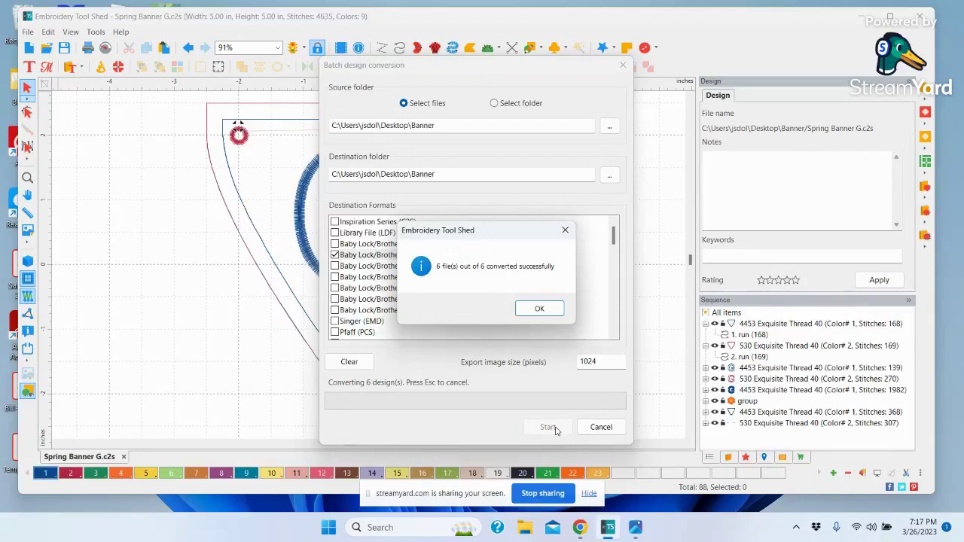
left_click(539, 308)
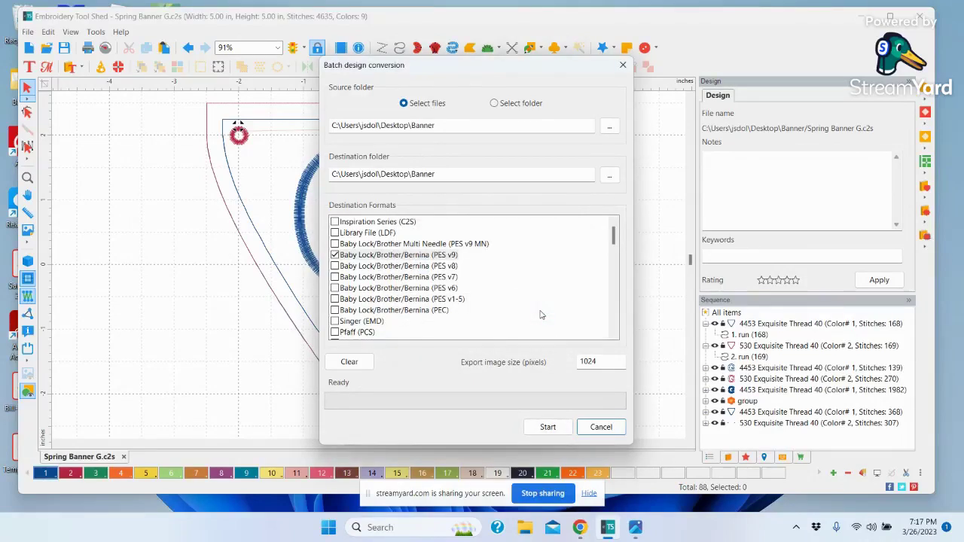
left_click(595, 428)
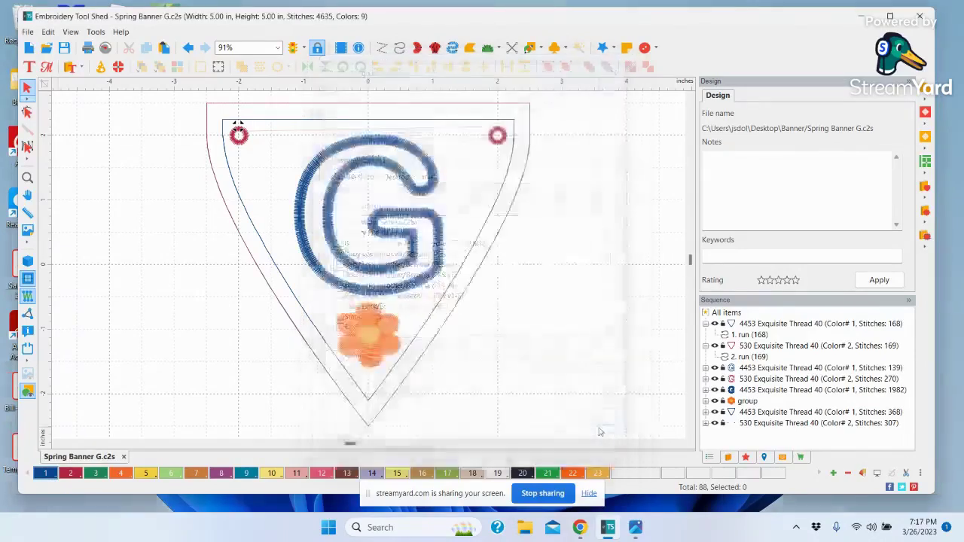
Switch to the desktop, move the Banner folder to an open area near the middle and open it.
left_click(860, 15)
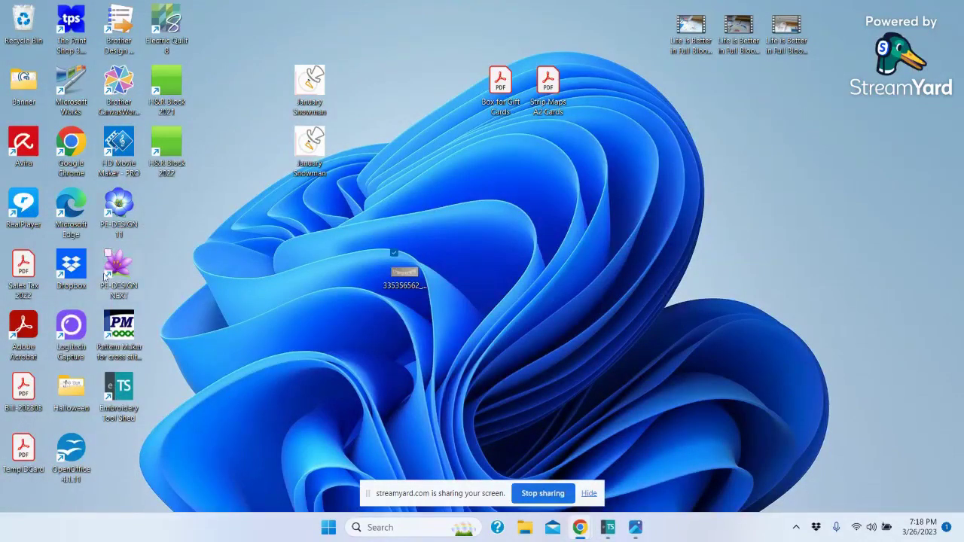
left_click_drag(24, 82, 513, 198)
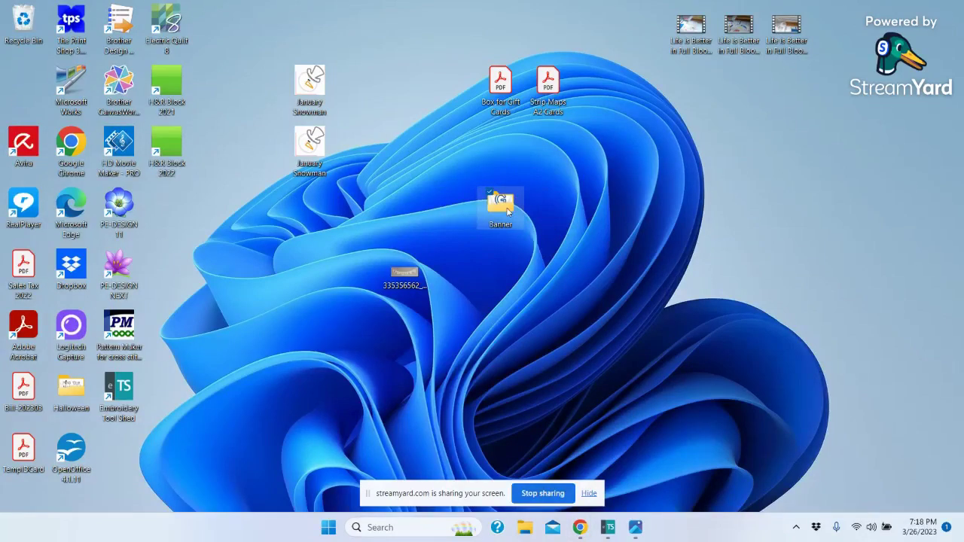
double_click(507, 213)
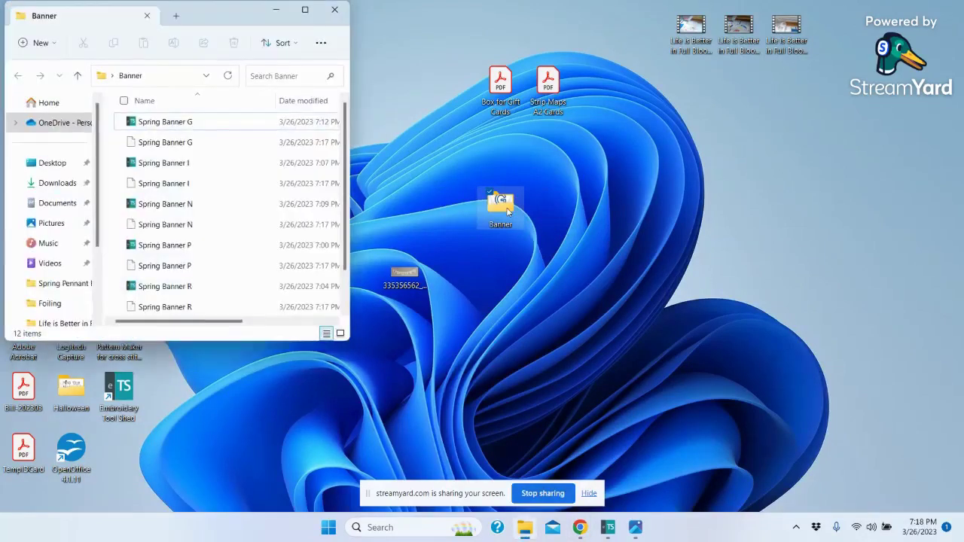
Display the Banner folder's files as large icons in a maximised window.
left_click(321, 46)
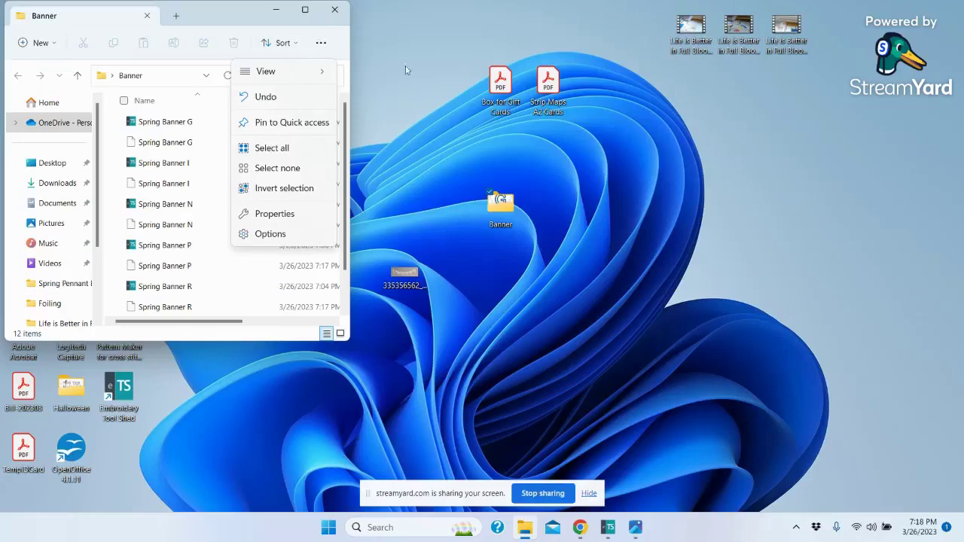
left_click_drag(249, 10, 402, 48)
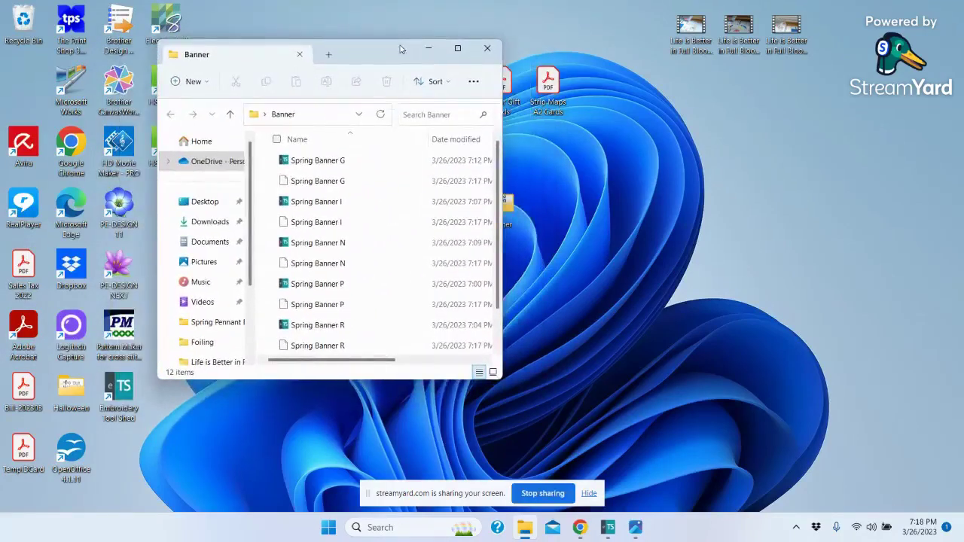
left_click(472, 83)
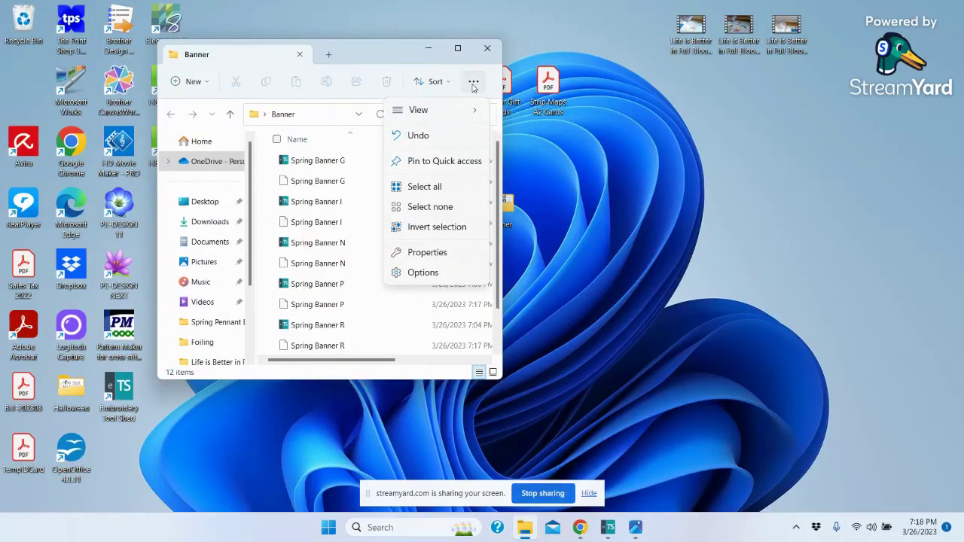
mouse_move(418, 109)
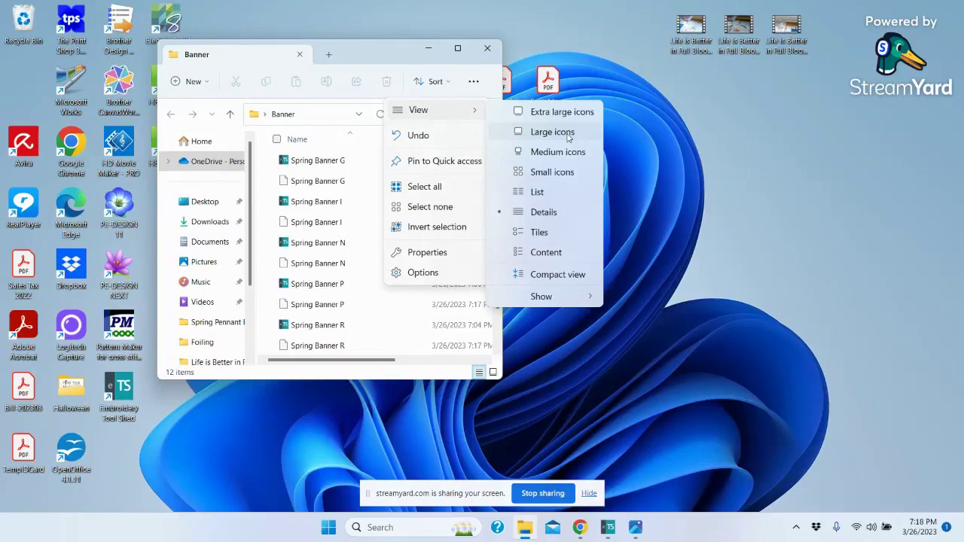
left_click(568, 134)
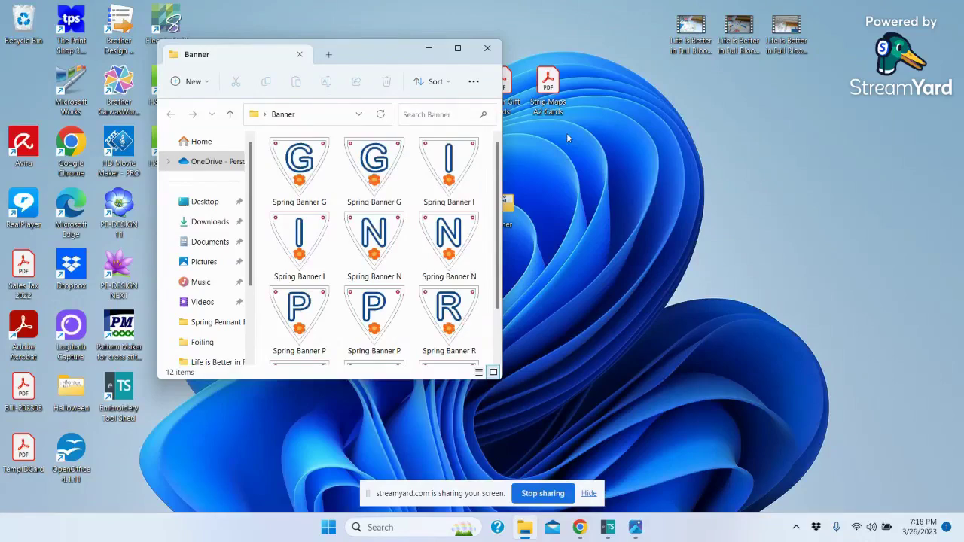
left_click(458, 48)
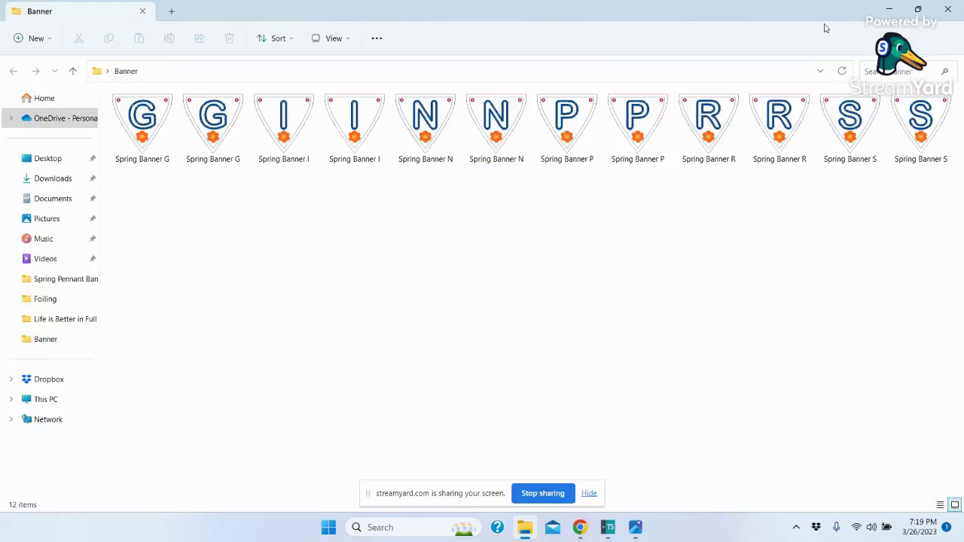
Close the Banner folder and view the photo of the finished SPRING banner from the desktop.
left_click(948, 10)
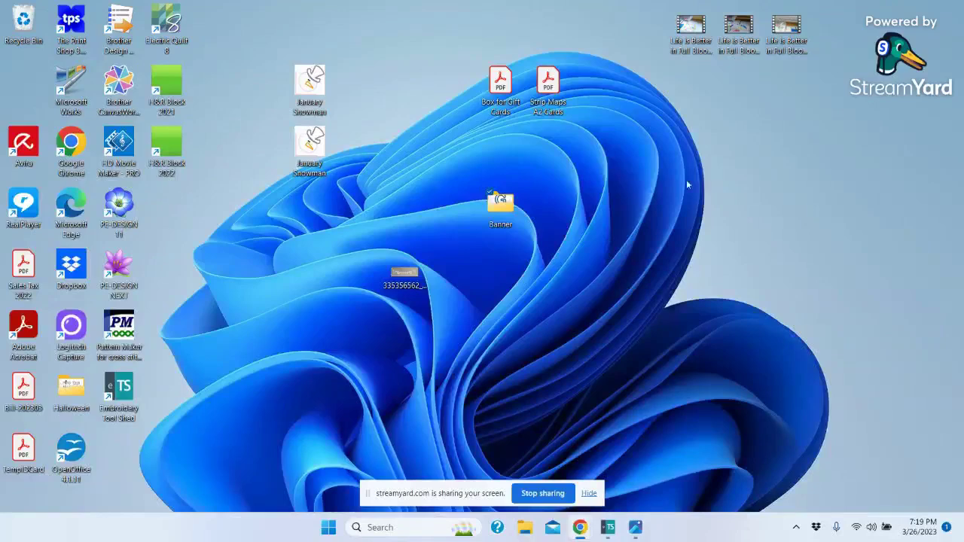
double_click(404, 281)
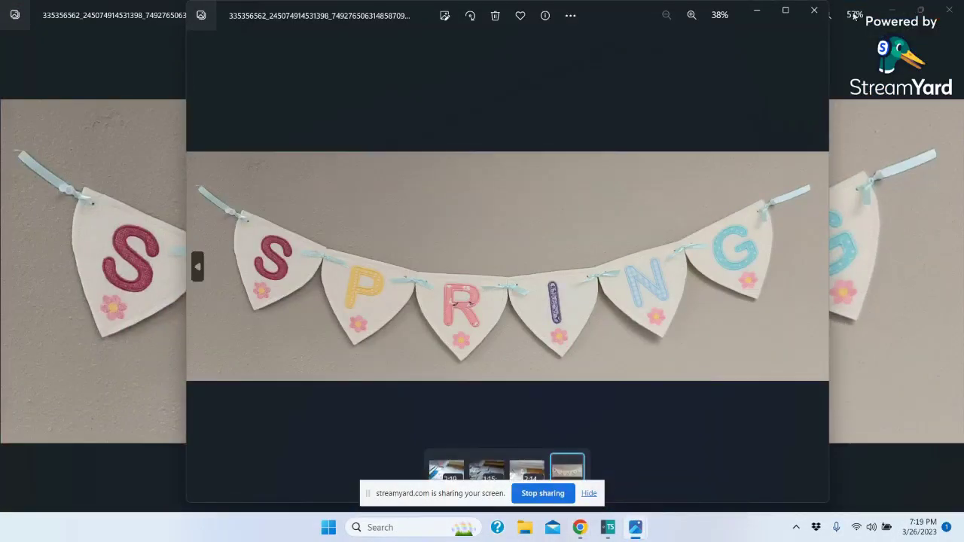
left_click(814, 9)
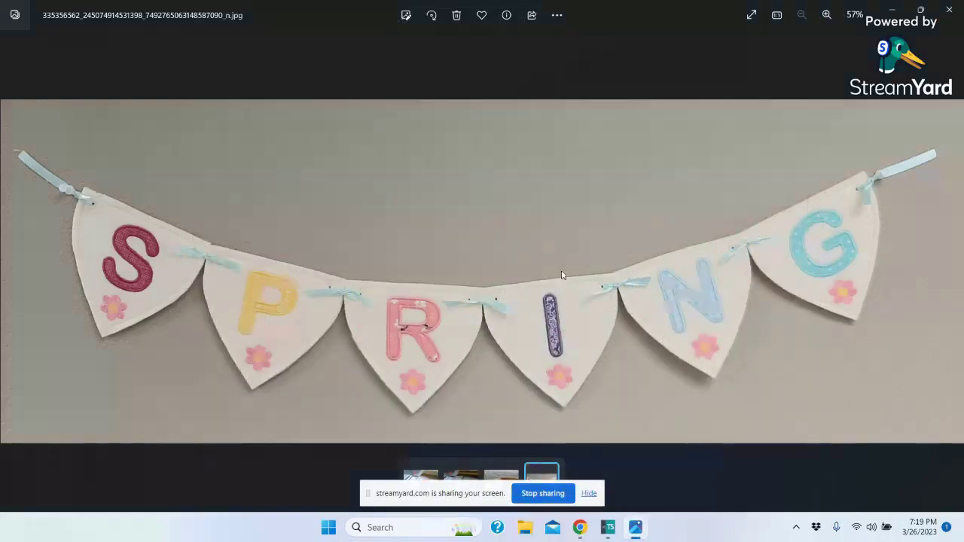